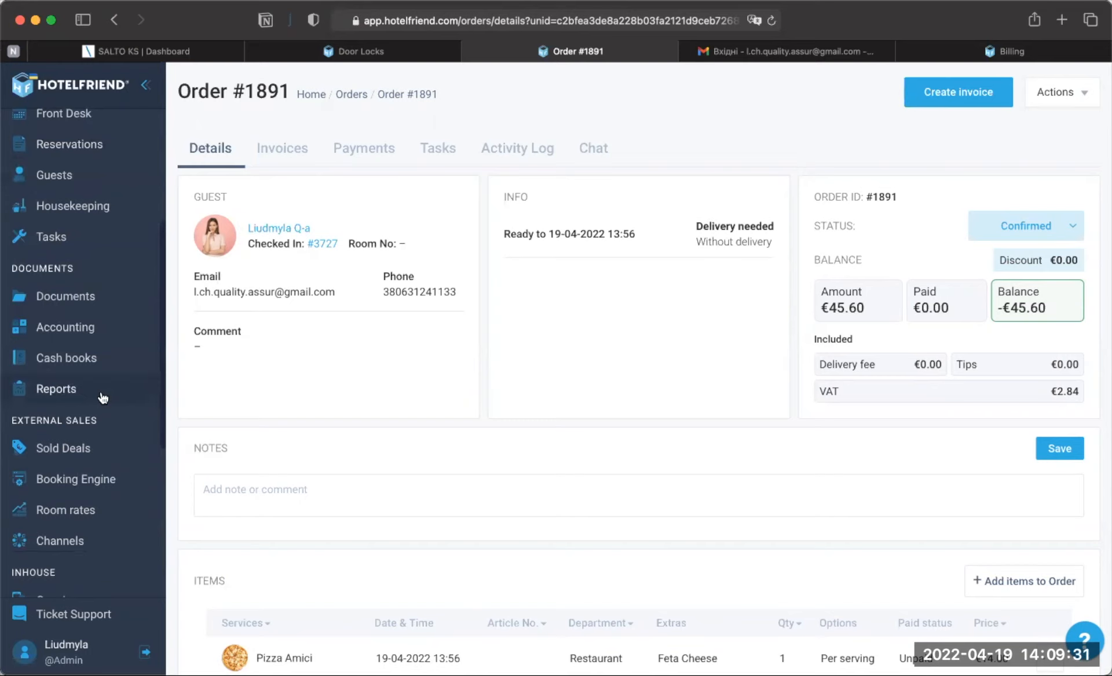
Step: Open the Door Locks page in the hotel's settings
scroll(103, 397, "up", 5)
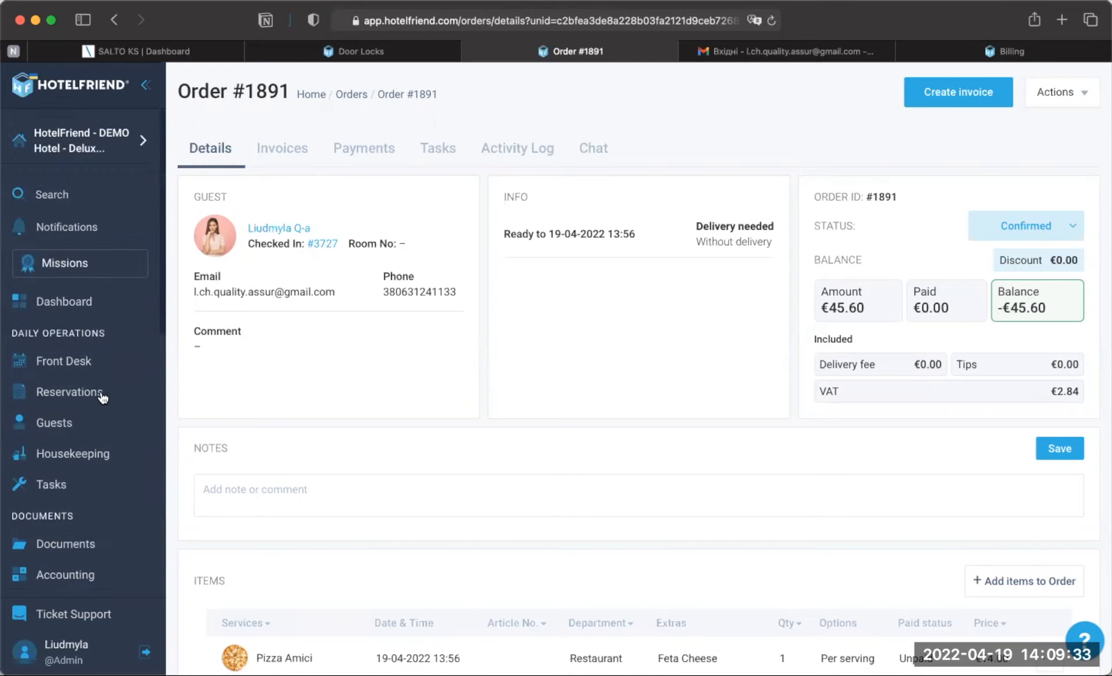
scroll(103, 398, "down", 6)
scroll(102, 398, "down", 6)
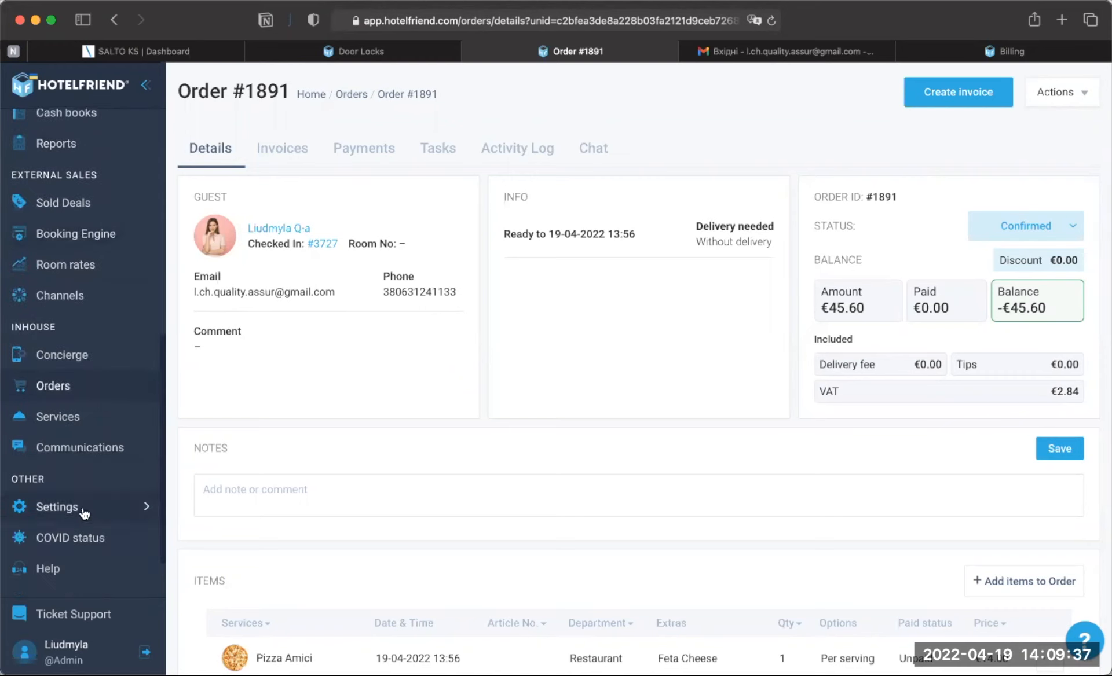
left_click(82, 507)
scroll(82, 507, "down", 5)
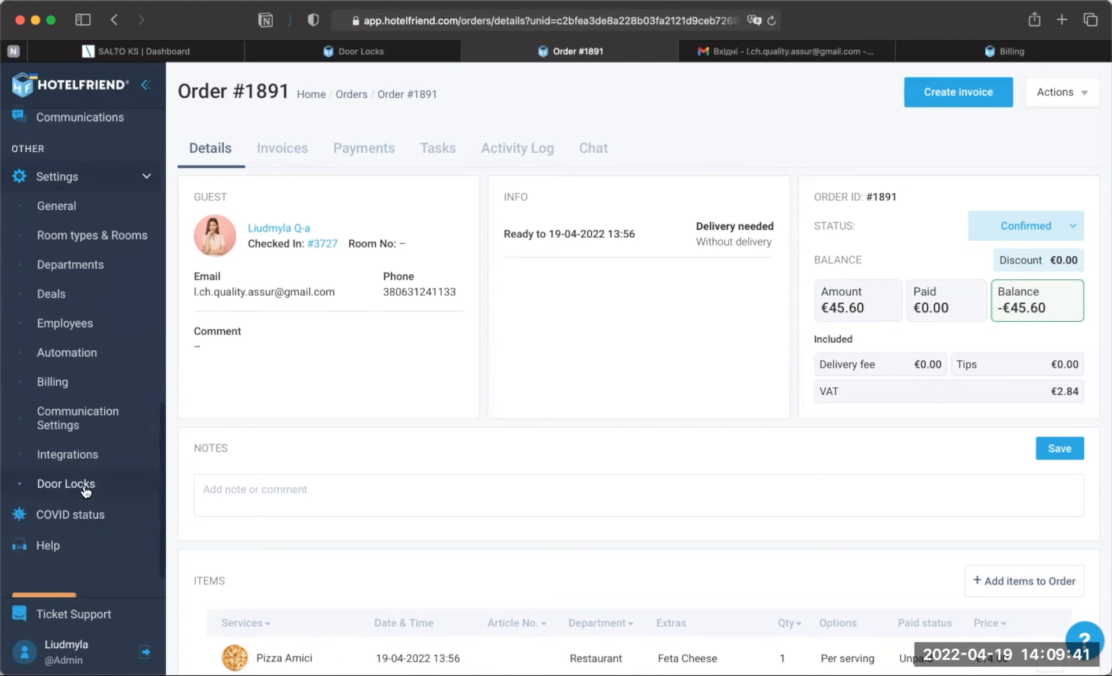
left_click(66, 484)
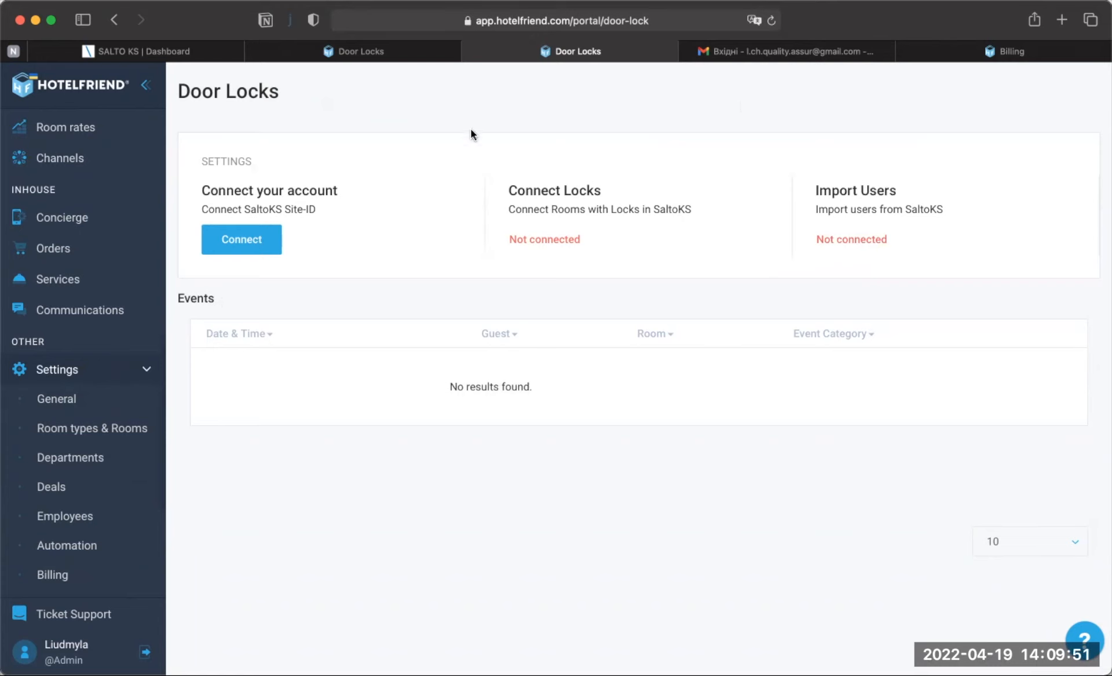
Step: Switch to the hotel with Salto KS connected and review the account's key distribution mode
left_click(352, 51)
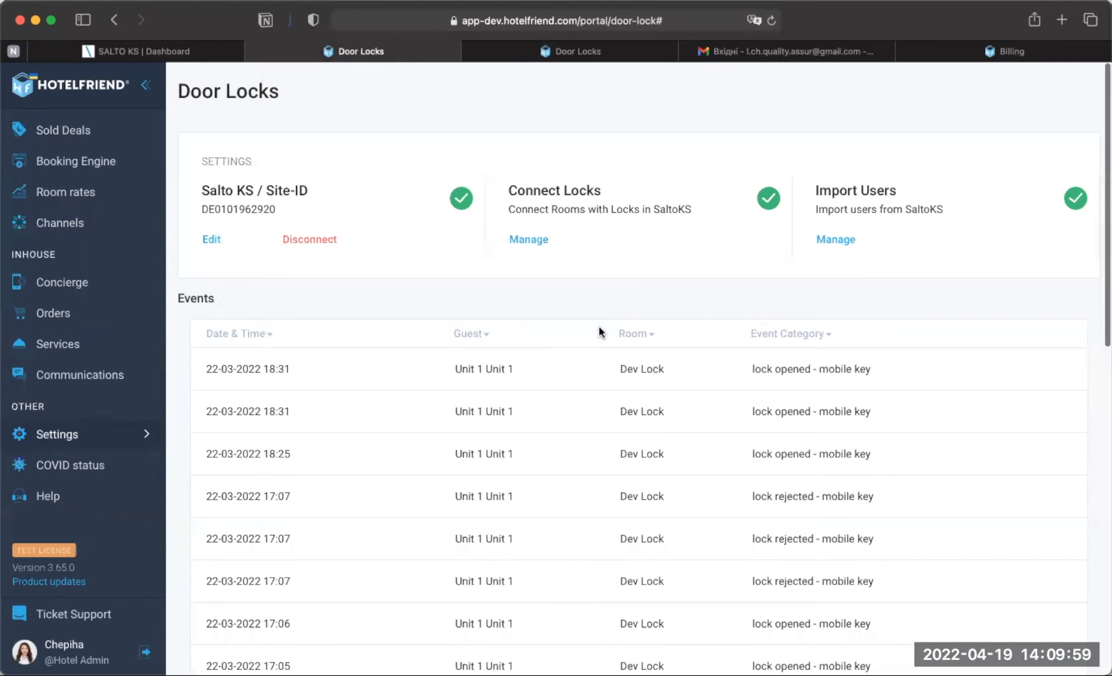
left_click(212, 241)
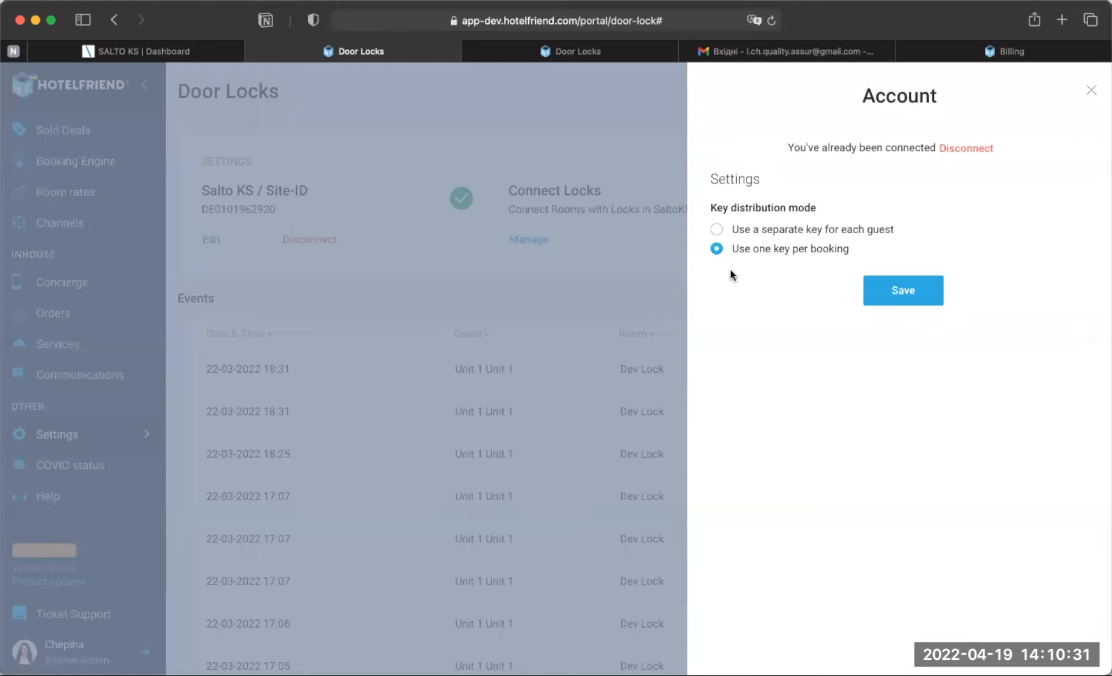
left_click(652, 271)
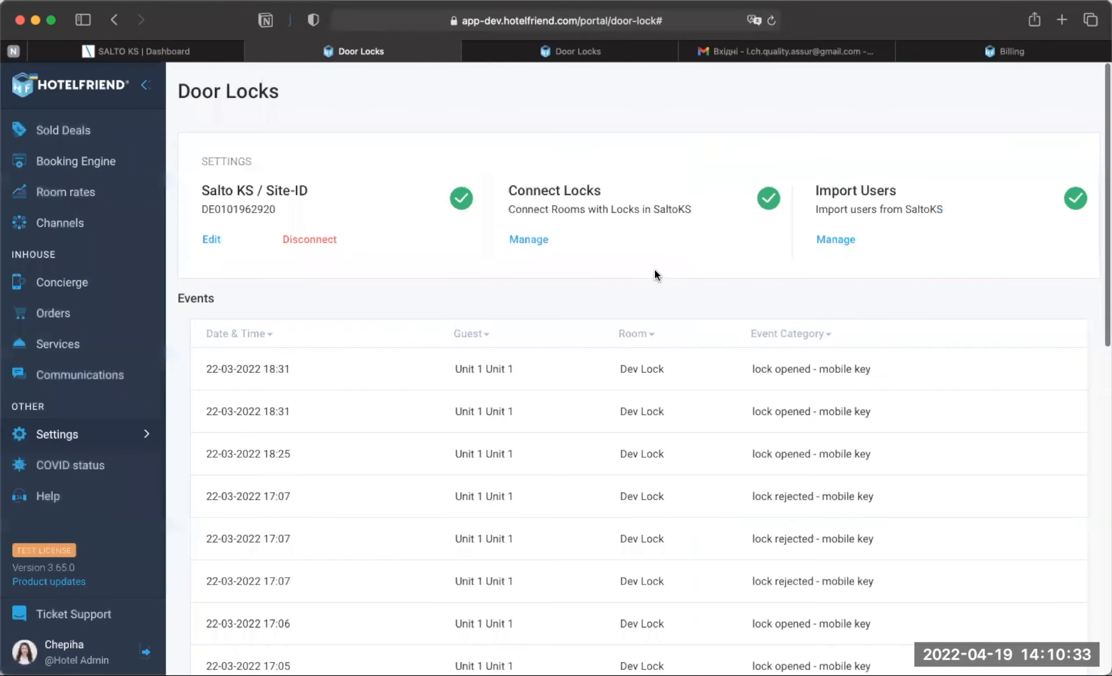
Step: Examine the imported Salto users, including their PIN code, usage, assigned guest and password fields
left_click(835, 239)
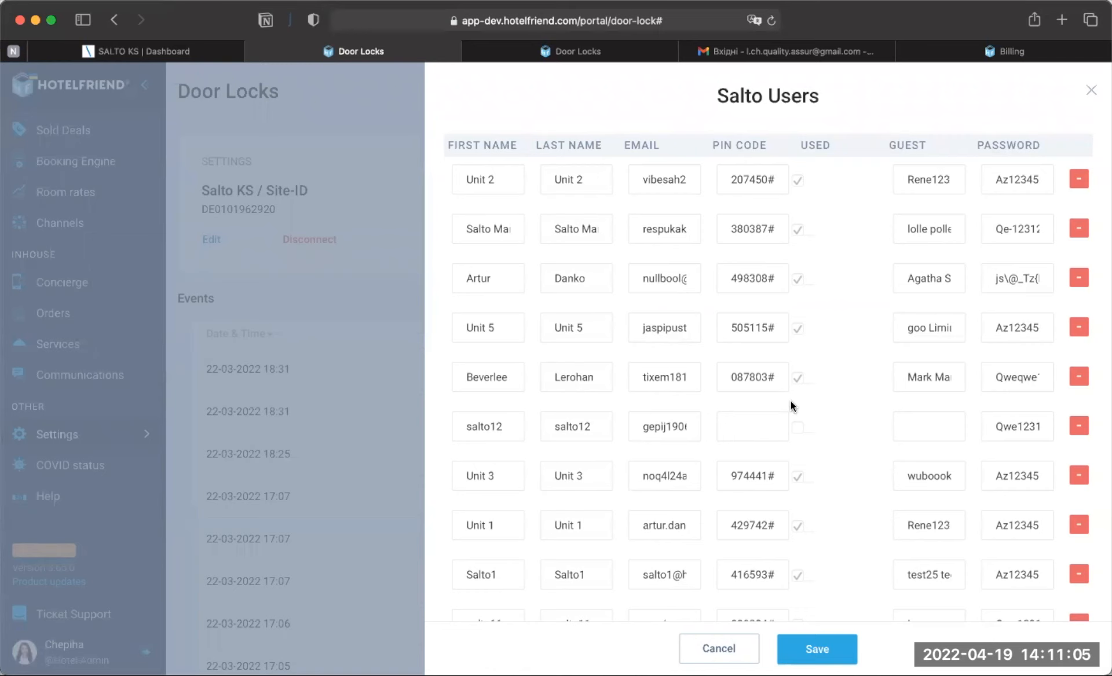
scroll(792, 406, "down", 5)
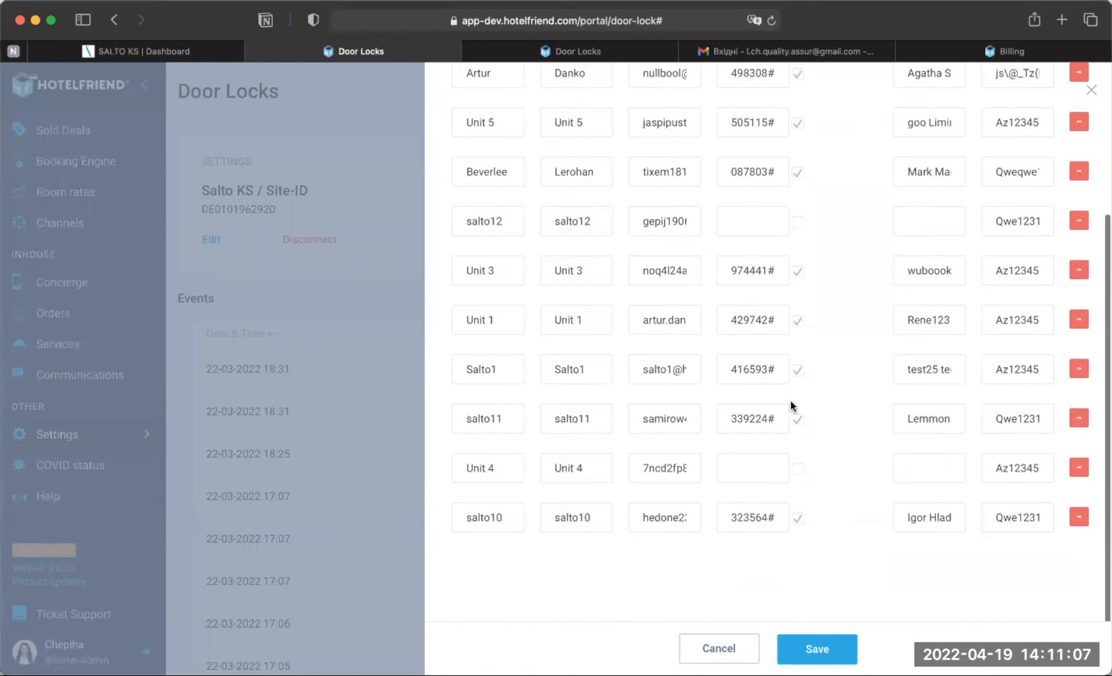
scroll(792, 406, "up", 5)
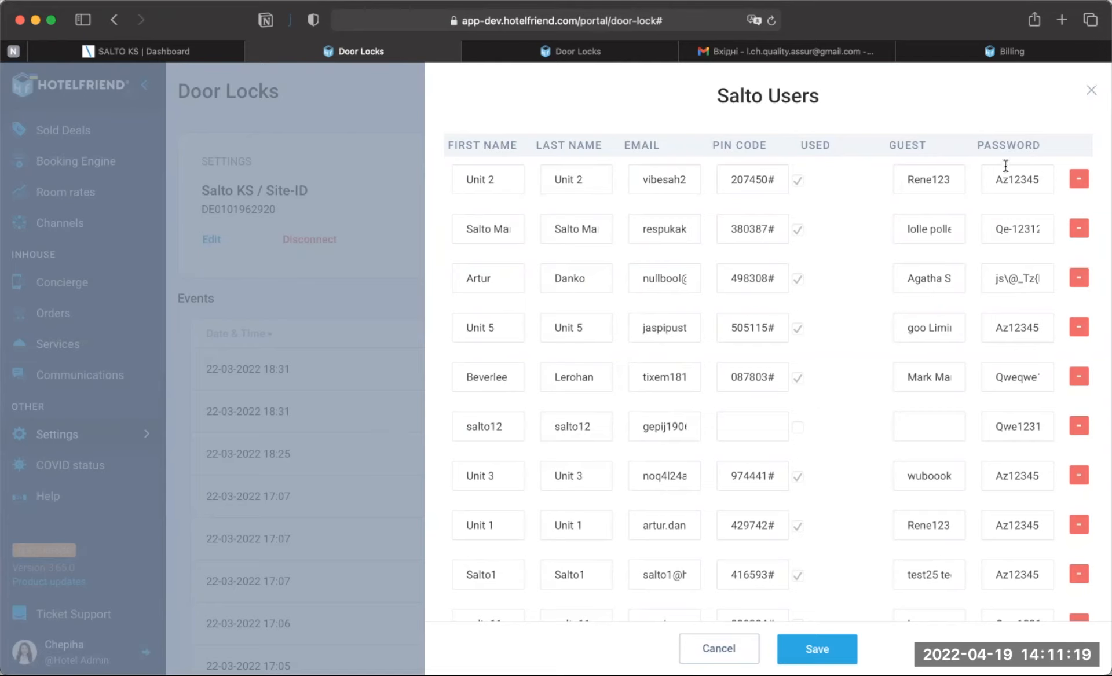
left_click(1090, 93)
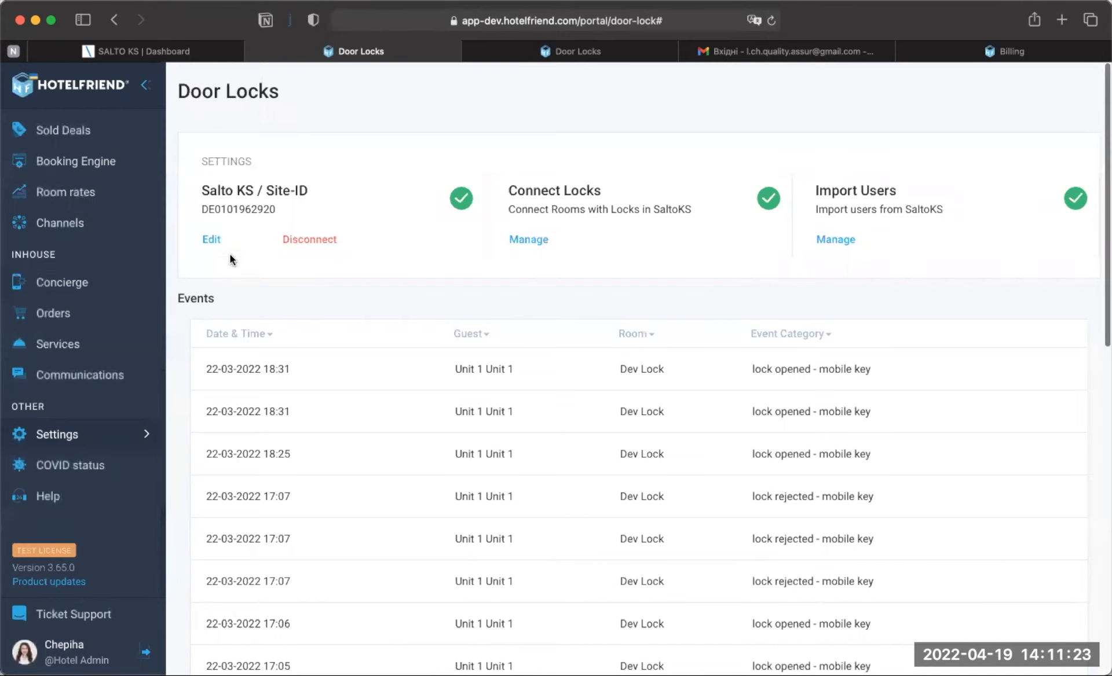
Step: Recheck the Salto users list against the account's key distribution mode
left_click(836, 243)
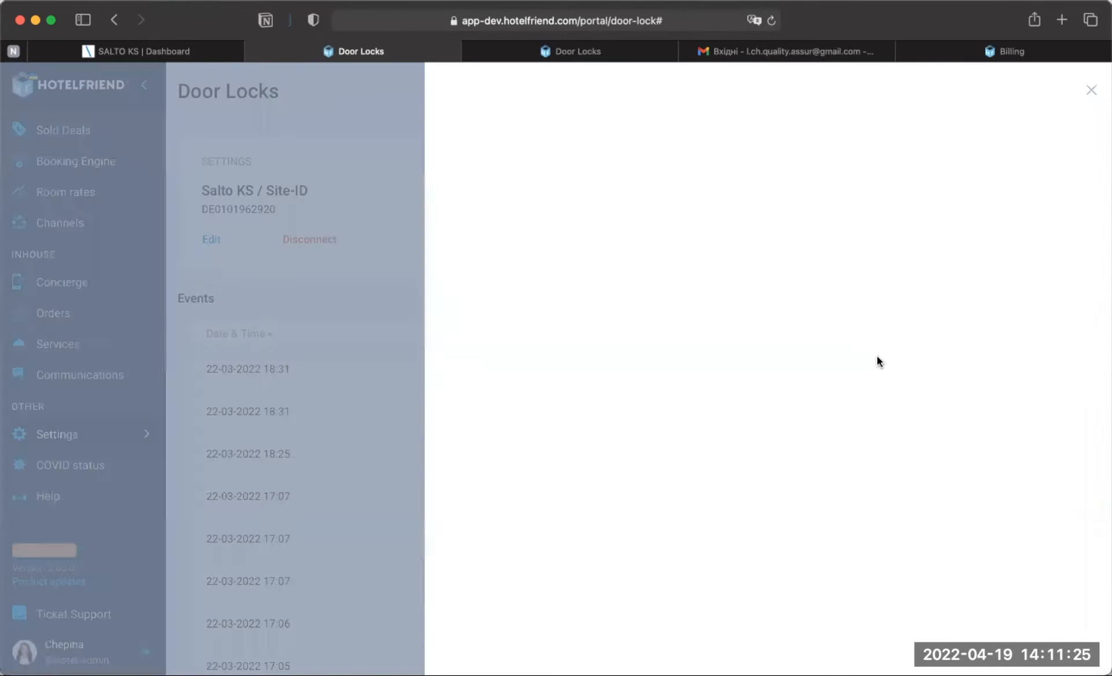
scroll(853, 427, "down", 5)
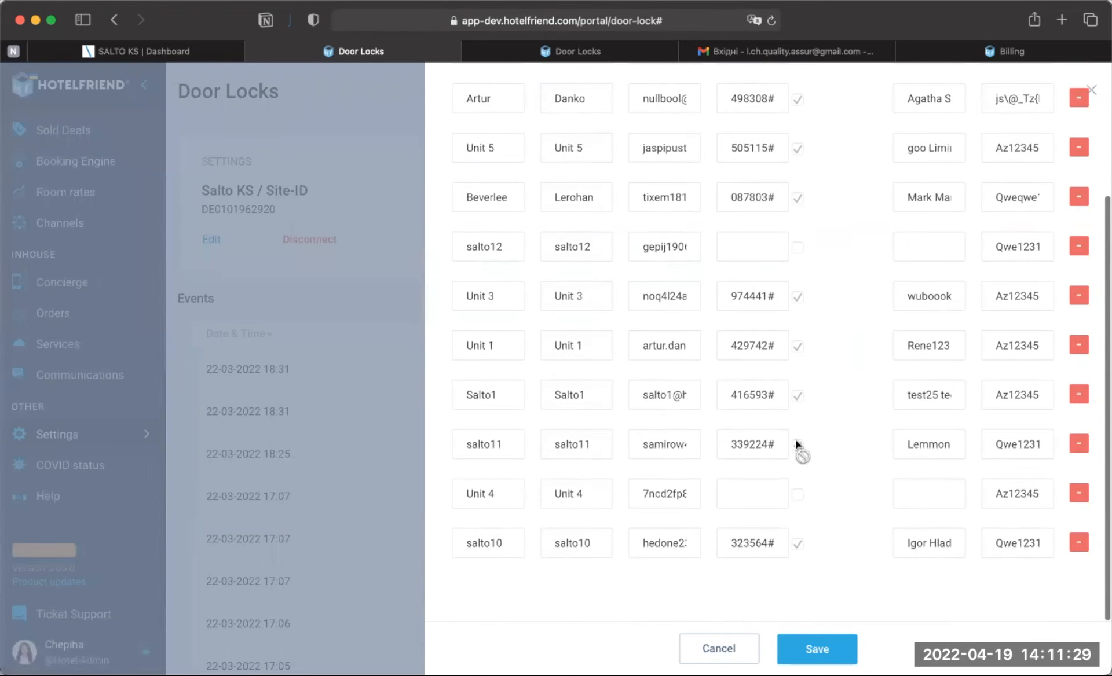
scroll(787, 472, "up", 5)
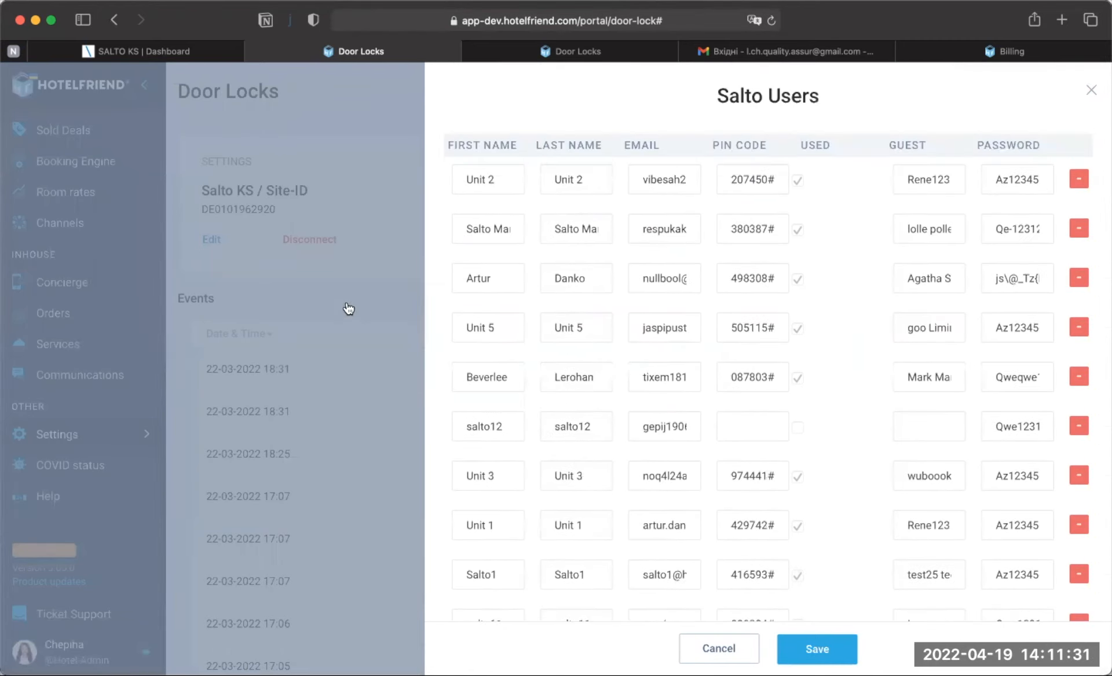
left_click(346, 307)
left_click(211, 240)
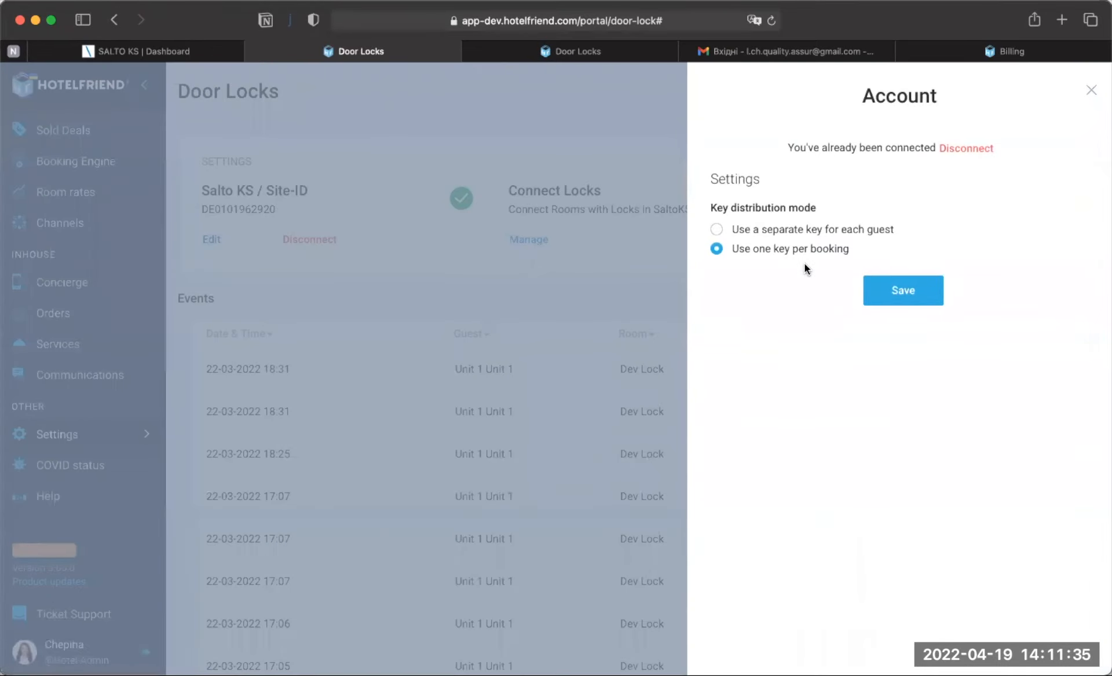
left_click(612, 292)
Step: Review which rooms are assigned to Salto locks in the Connect Locks settings
scroll(106, 289, "up", 10)
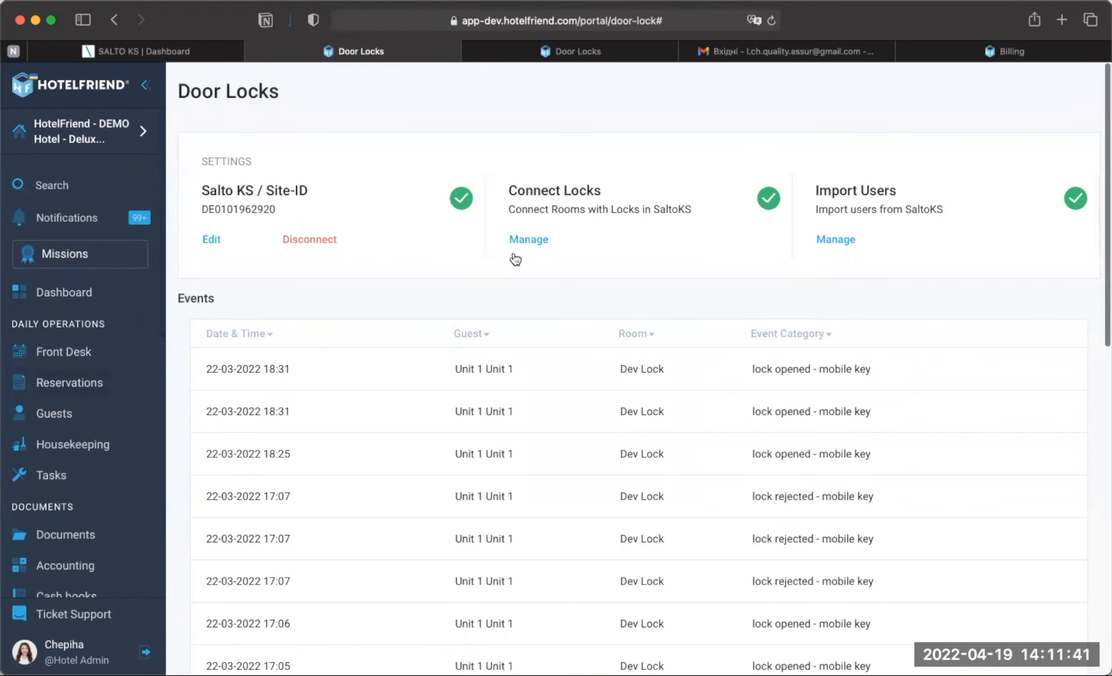
left_click(529, 241)
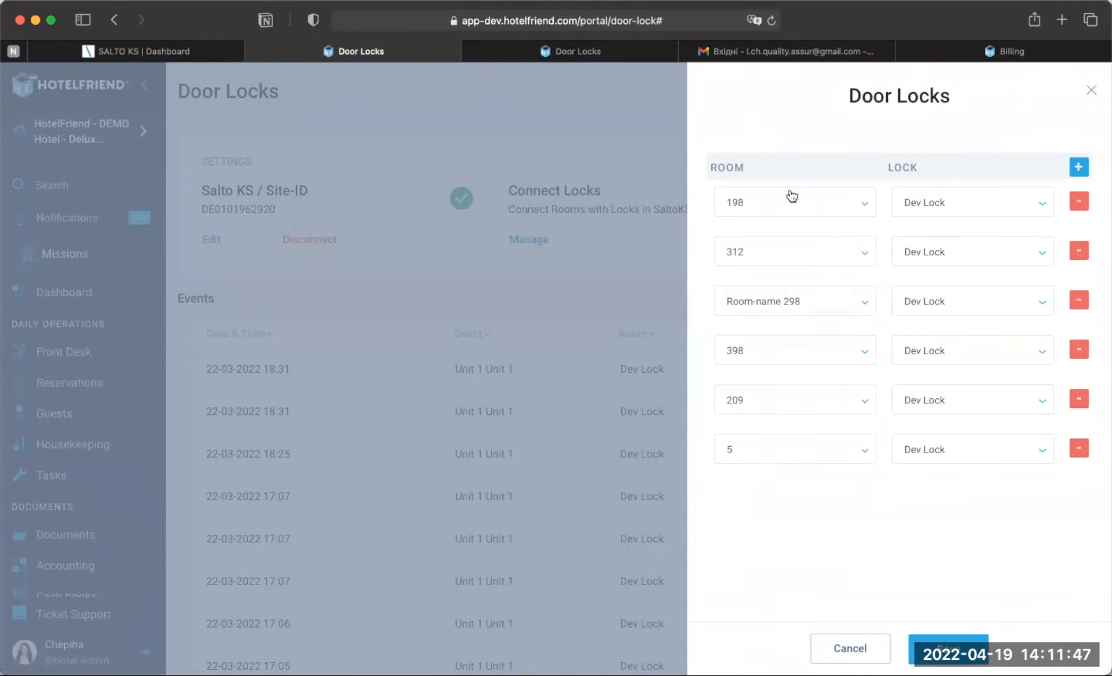
left_click(565, 320)
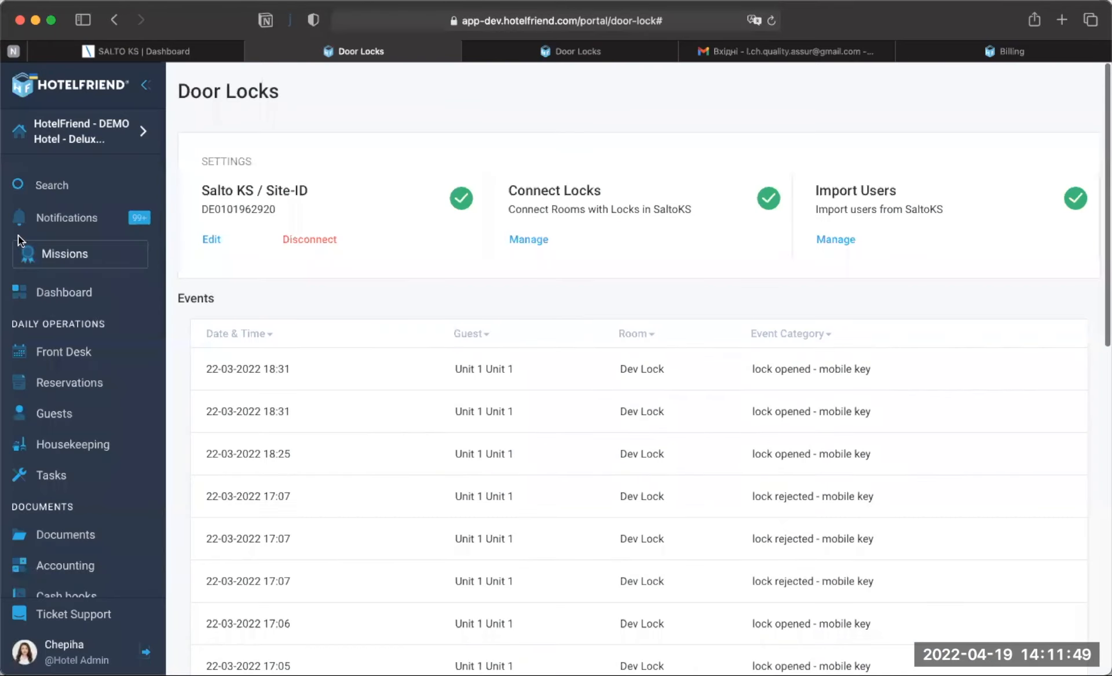
Step: Create a quick booking on the Front Desk for room 198, 19-04-2022 to 20-04-2022, with an existing guest as primary guest
left_click(50, 352)
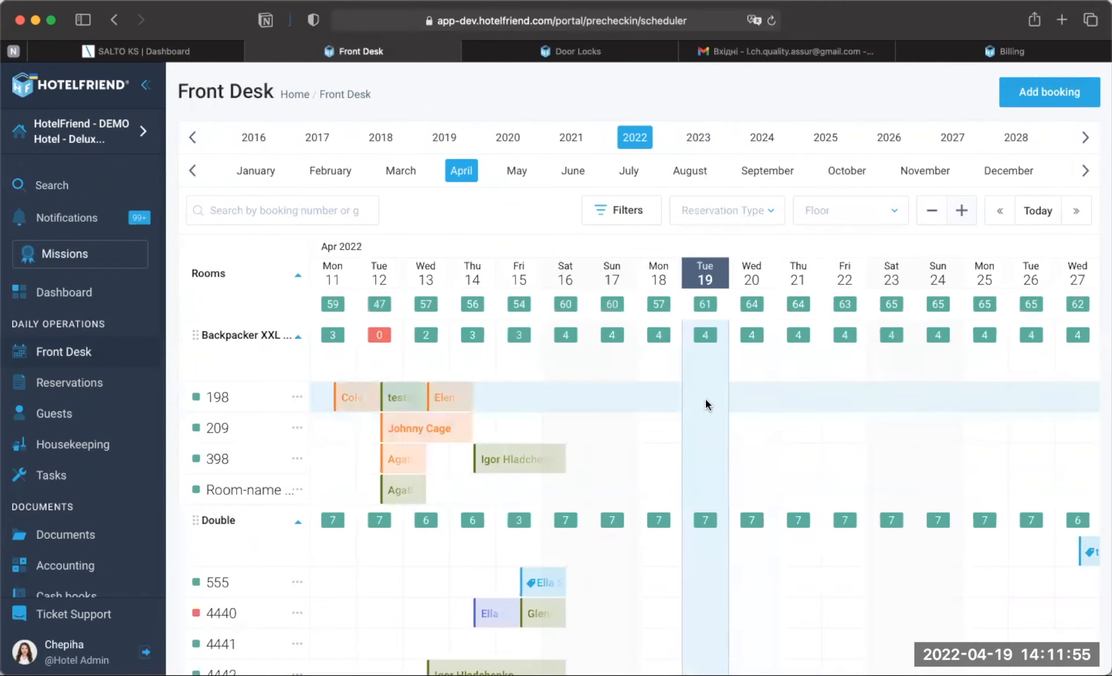
left_click_drag(706, 398, 749, 399)
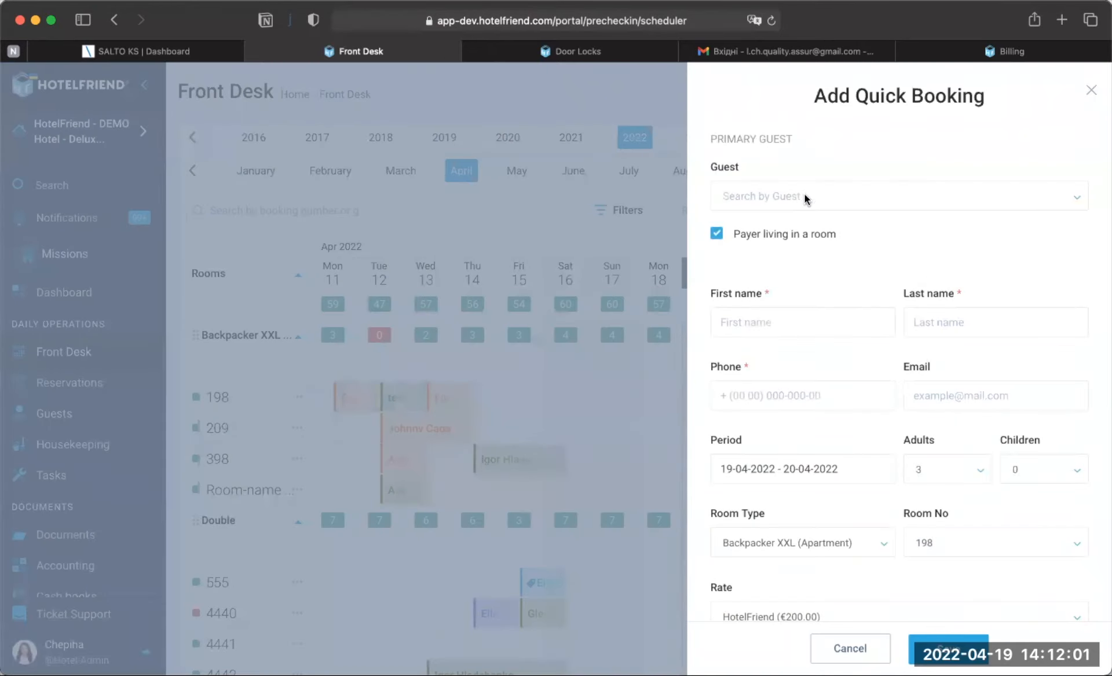
left_click(767, 200)
type("agatha")
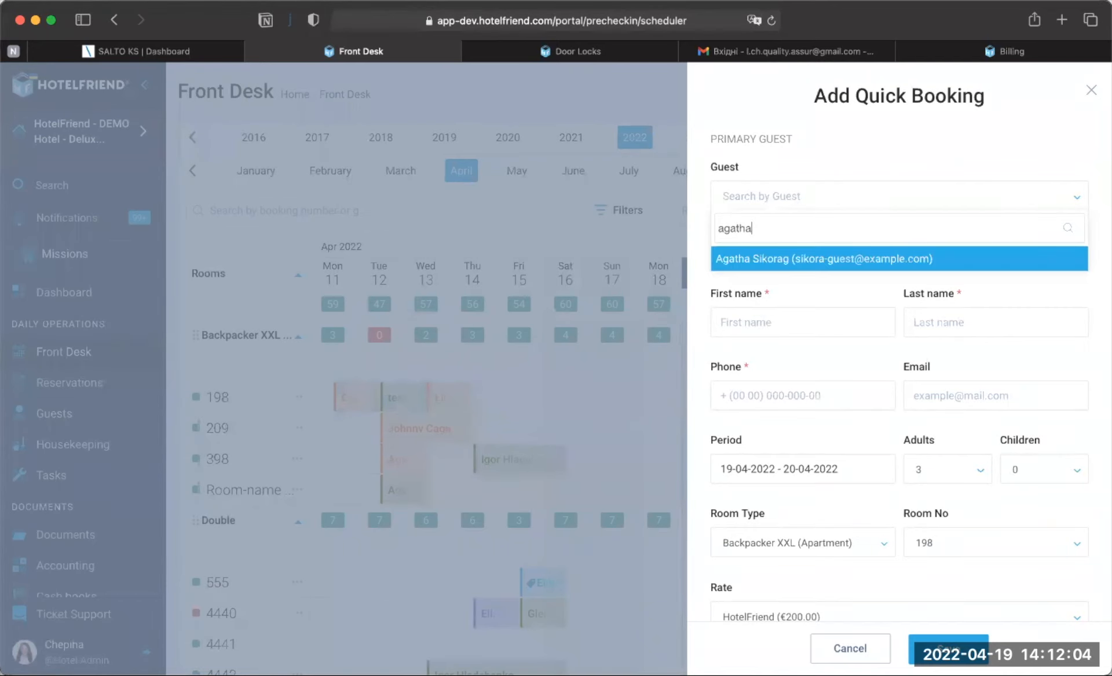
key("Return")
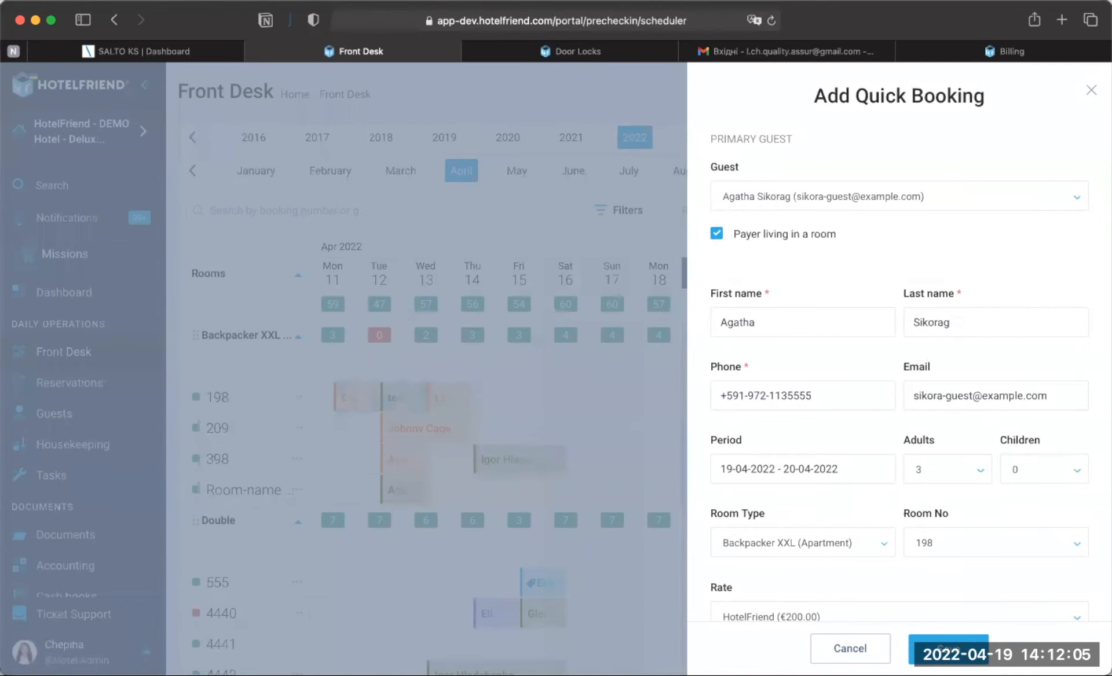
left_click(948, 648)
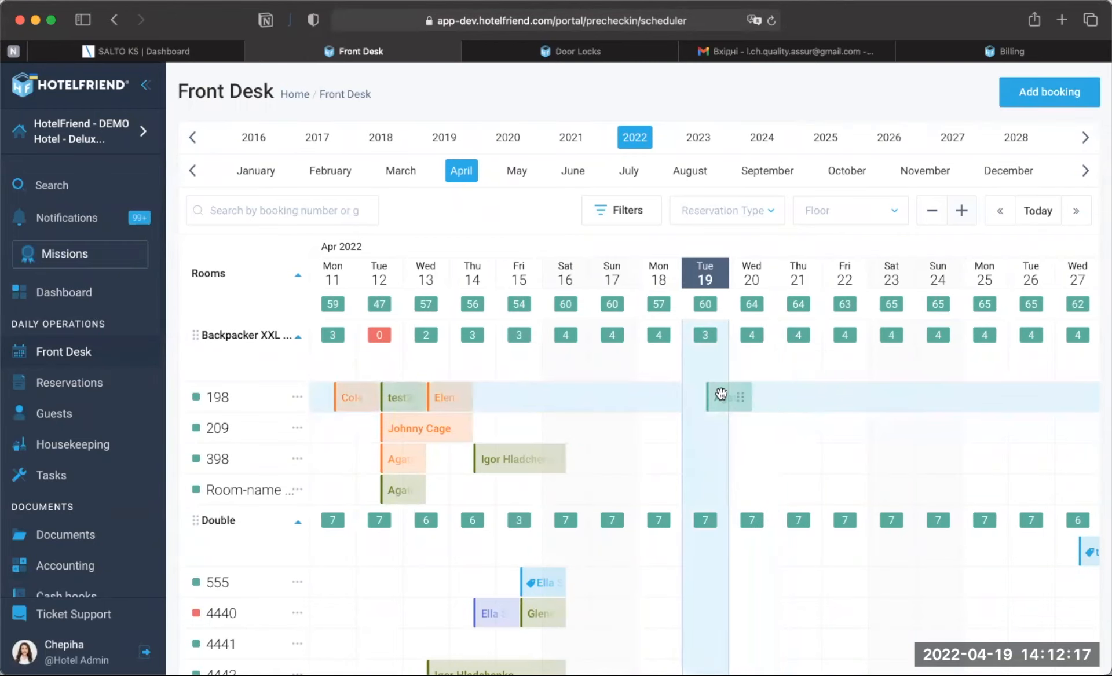
Step: Change the new room 198 booking's status to Checked In and confirm the check-in
left_click(721, 396)
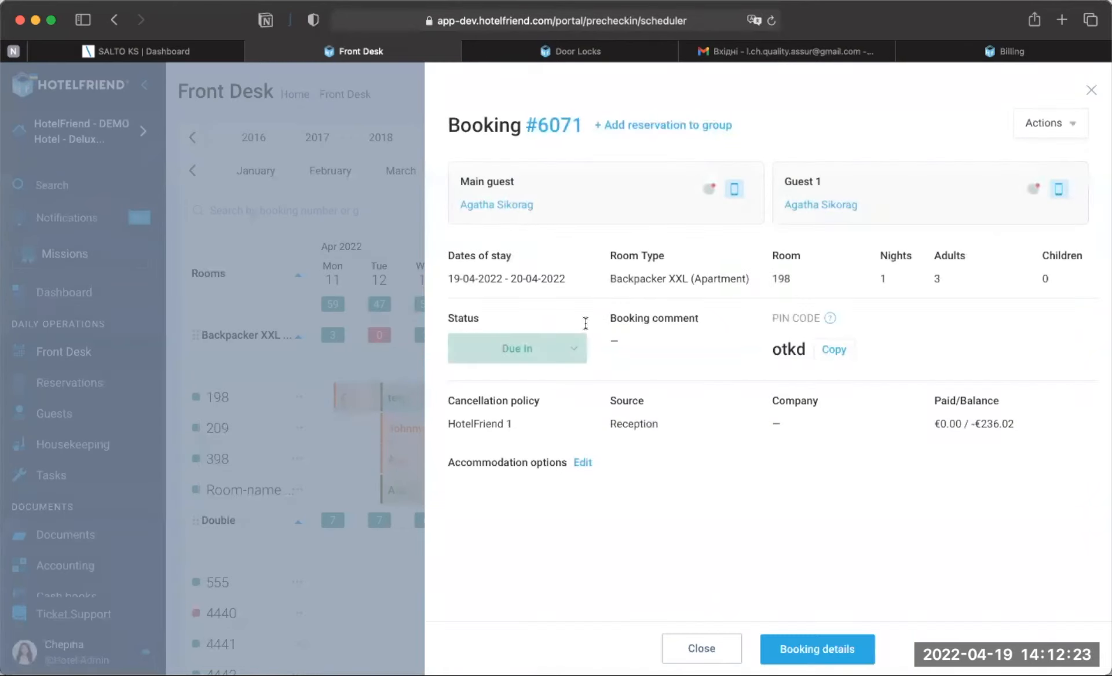
left_click(568, 351)
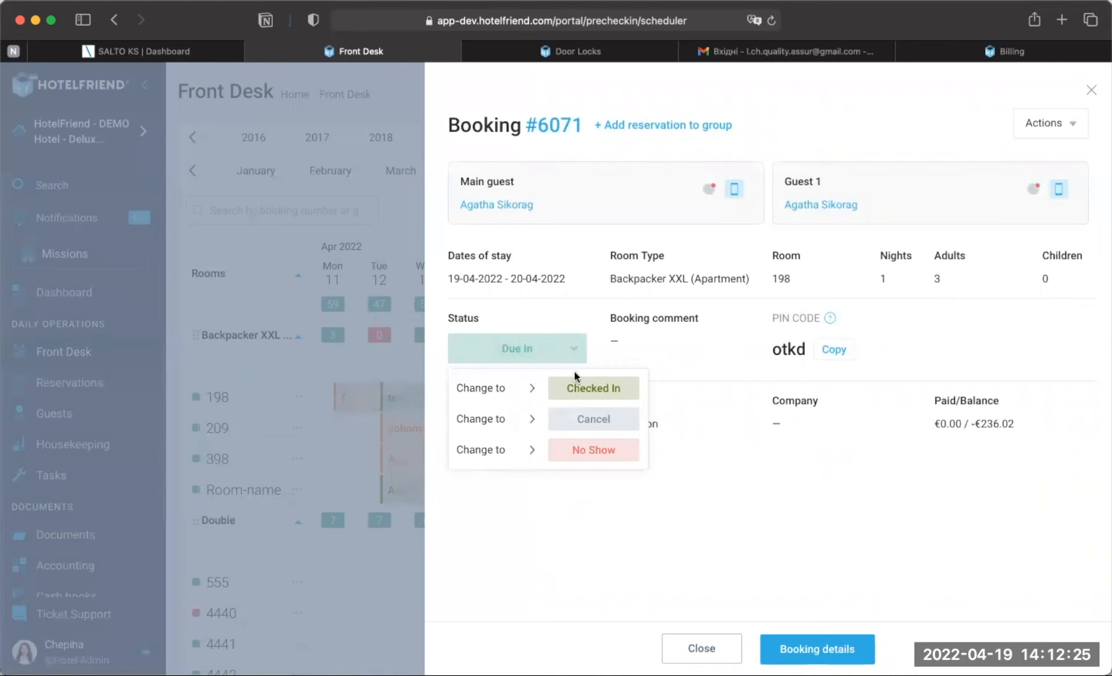
left_click(579, 389)
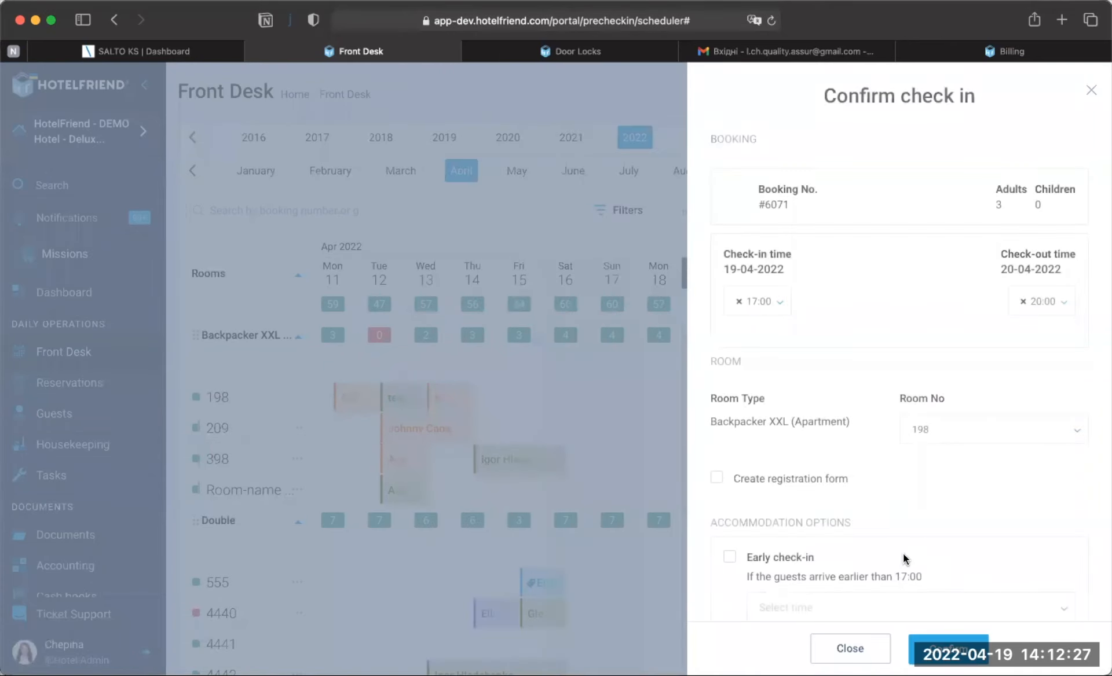
left_click(948, 643)
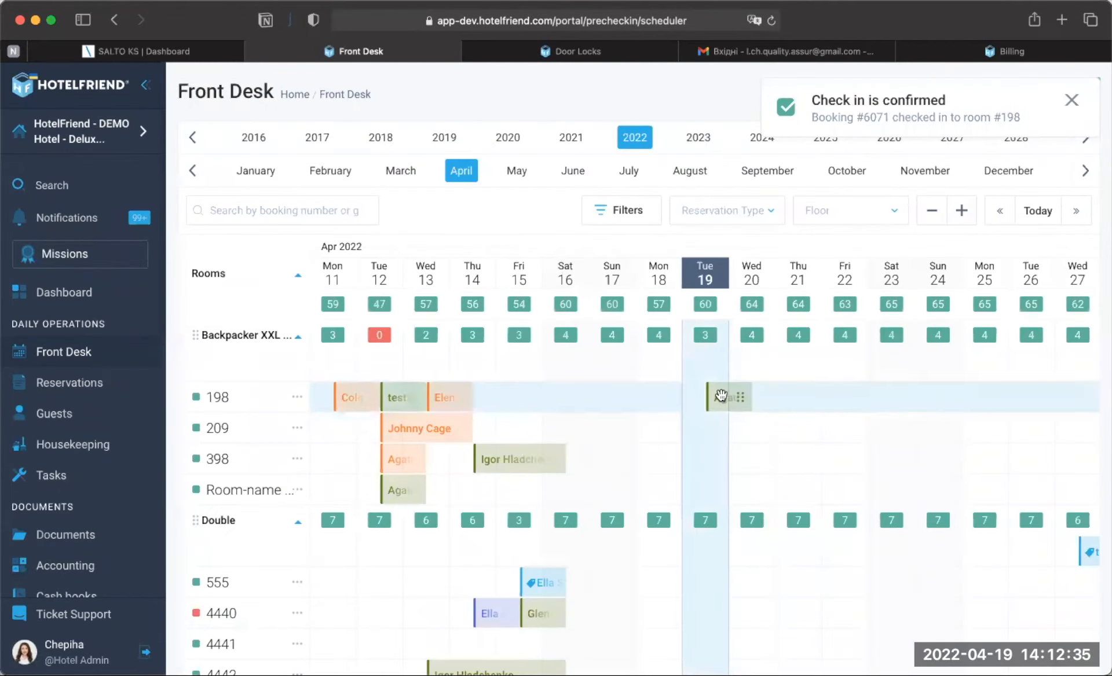
Step: Add an existing guest as an additional adult to the checked-in room 198 booking, with Albania as the country
left_click(724, 403)
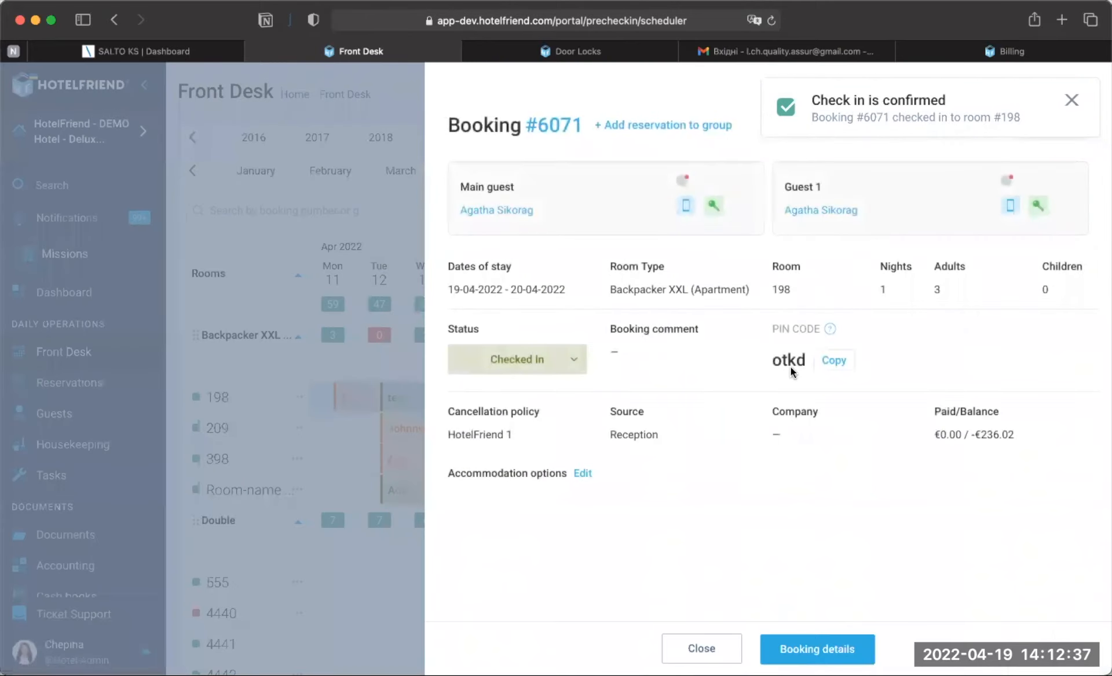
left_click(1071, 101)
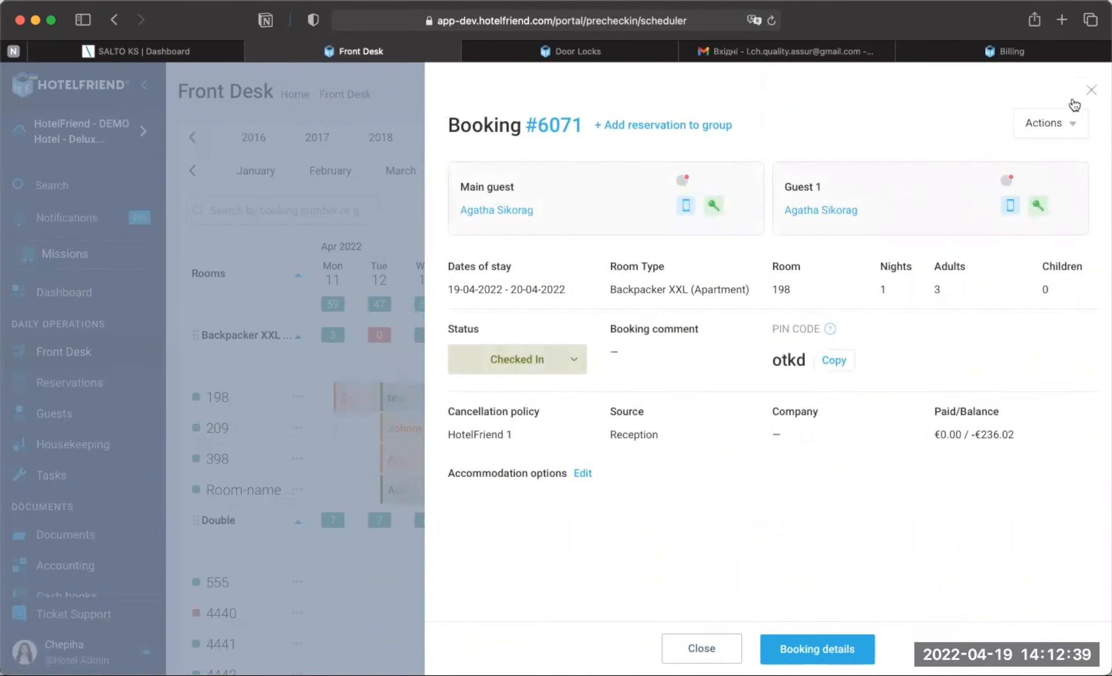
left_click(1059, 125)
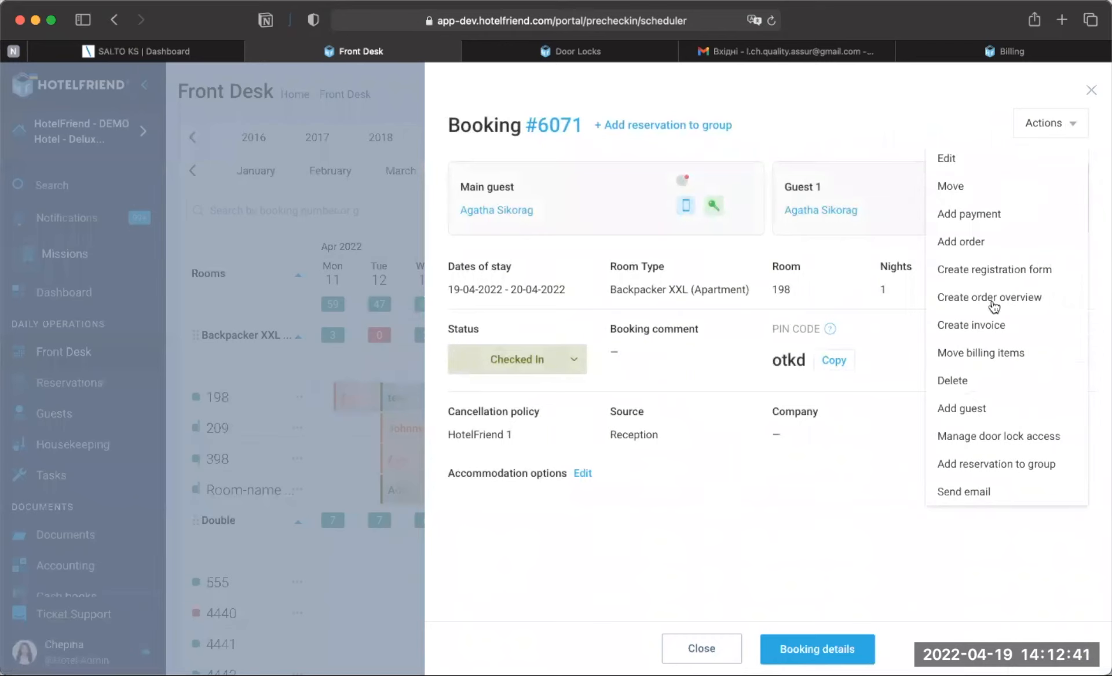
left_click(968, 410)
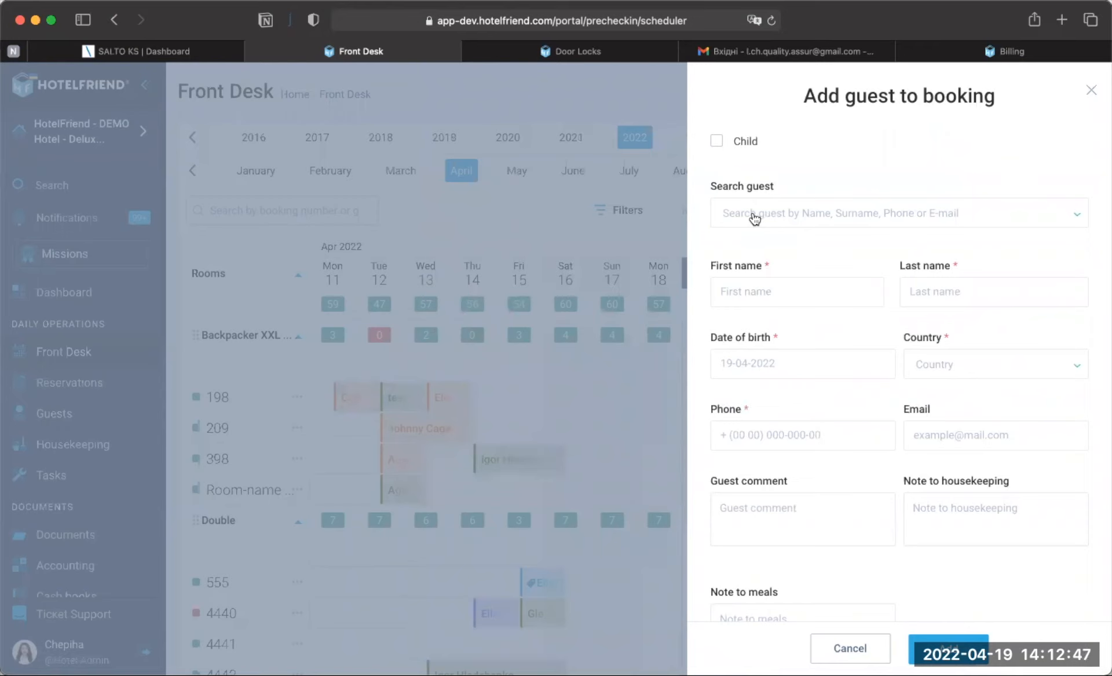
left_click(754, 218)
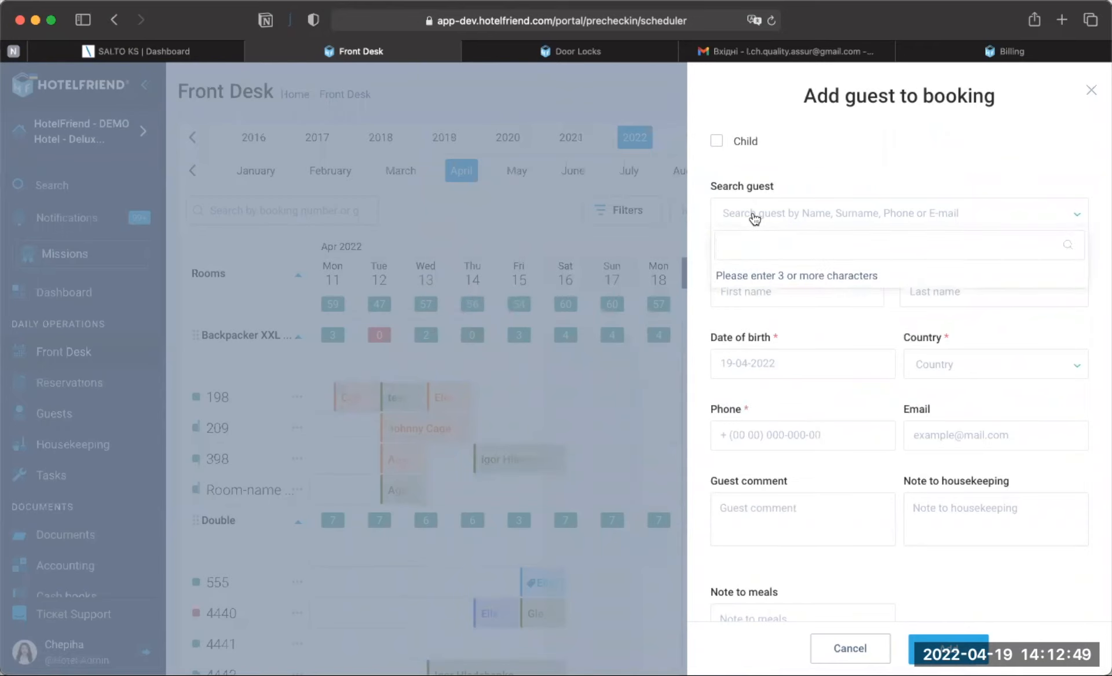
type("smith")
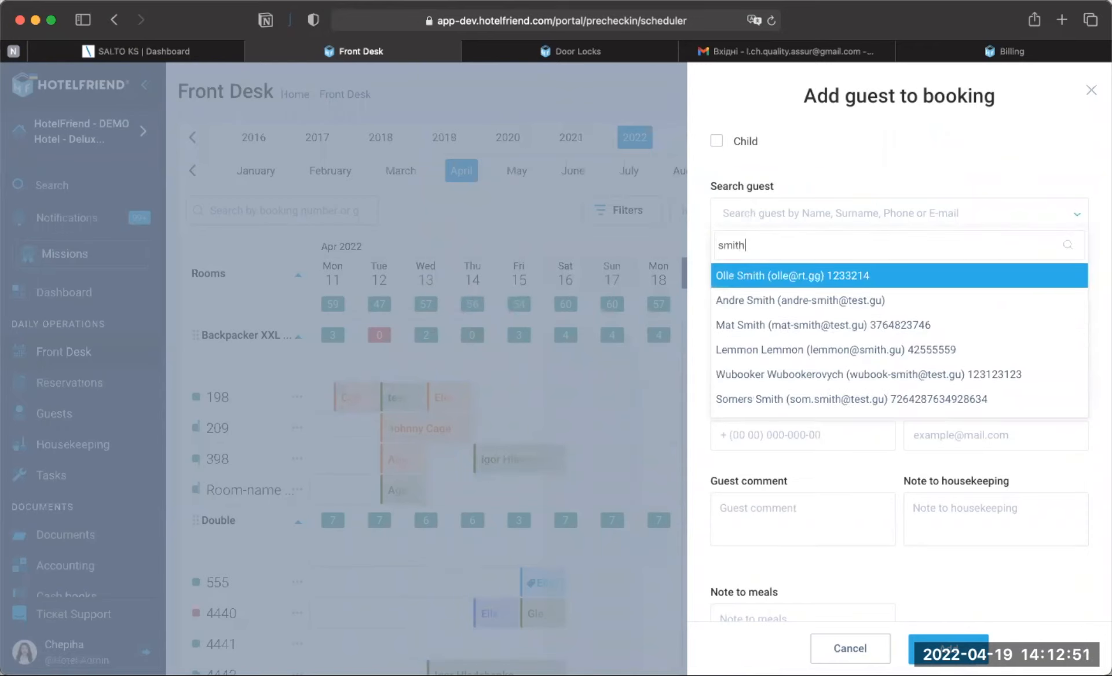
key("Return")
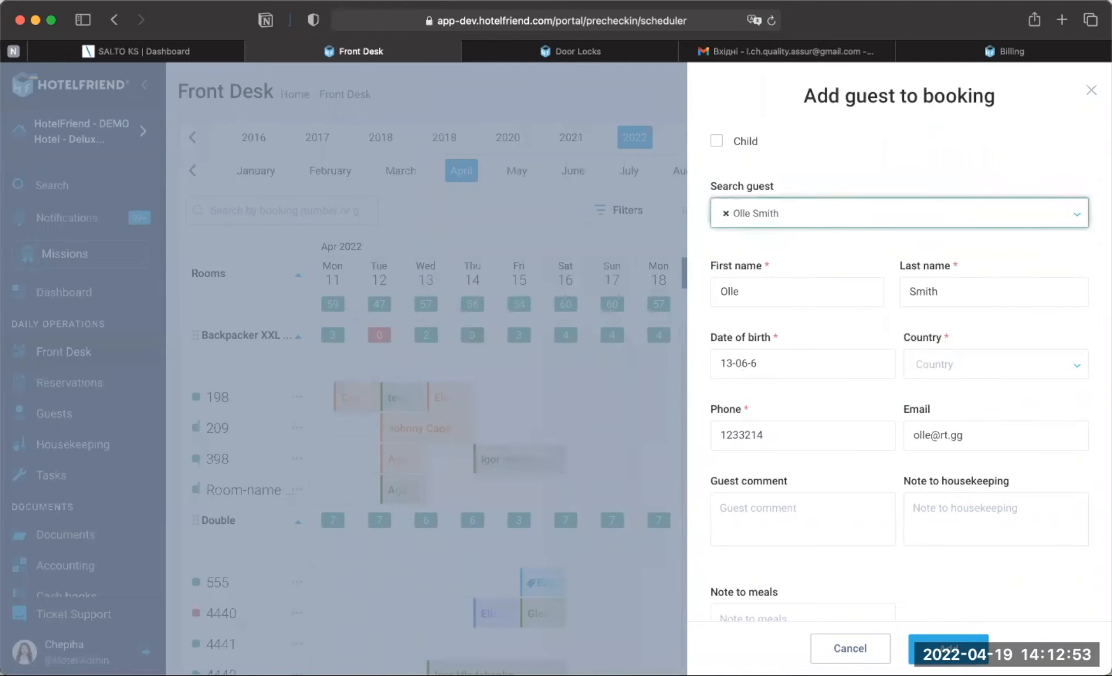
left_click(947, 367)
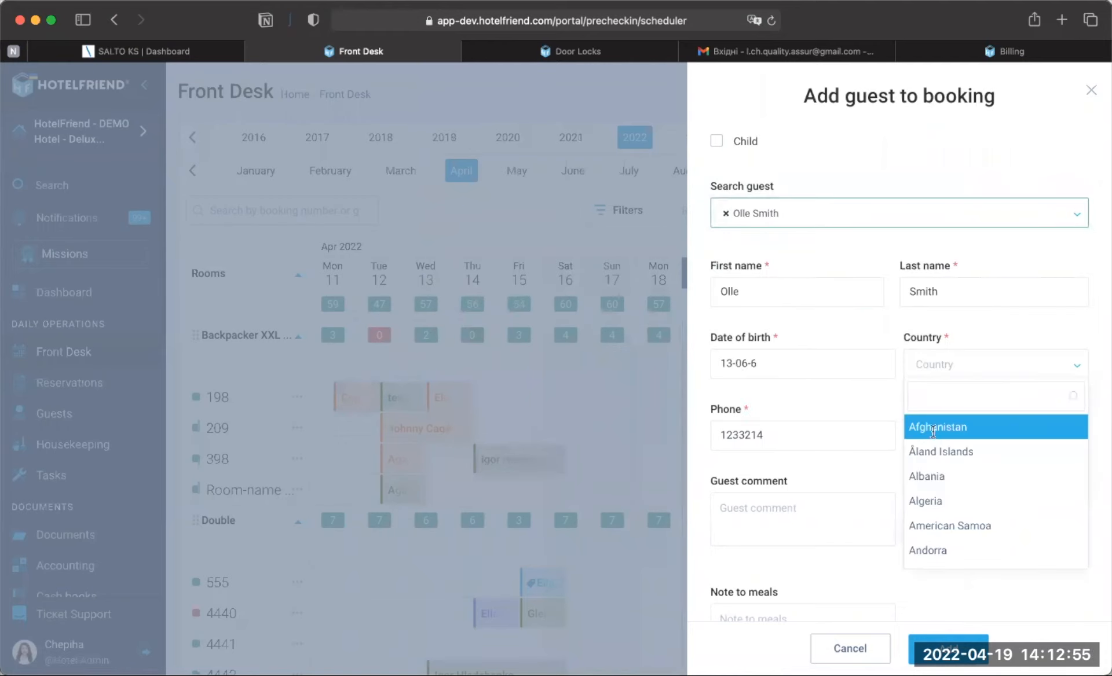
left_click(931, 476)
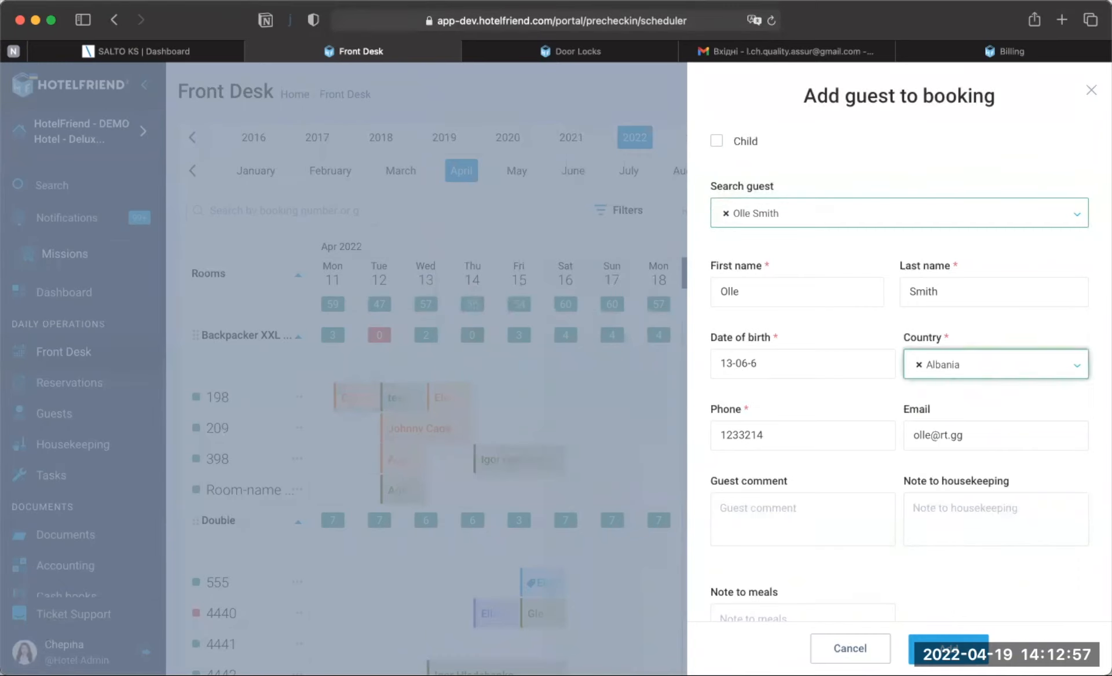
left_click(945, 647)
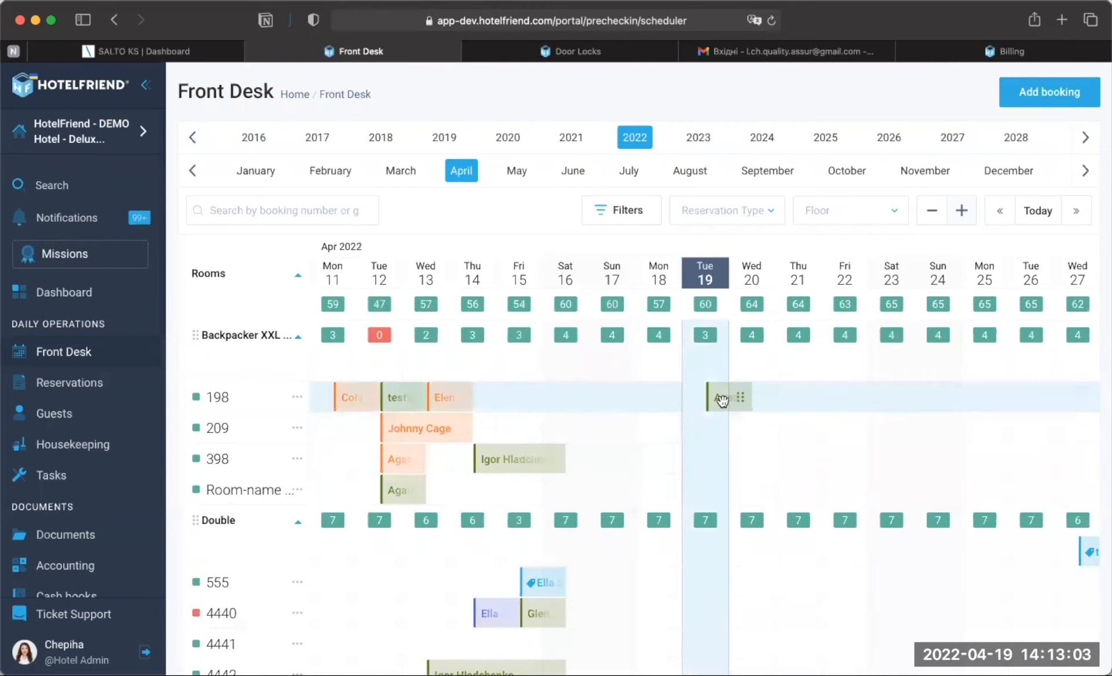
Step: Check which Salto user is assigned to the added guest in the room 198 booking's door lock access
left_click(720, 397)
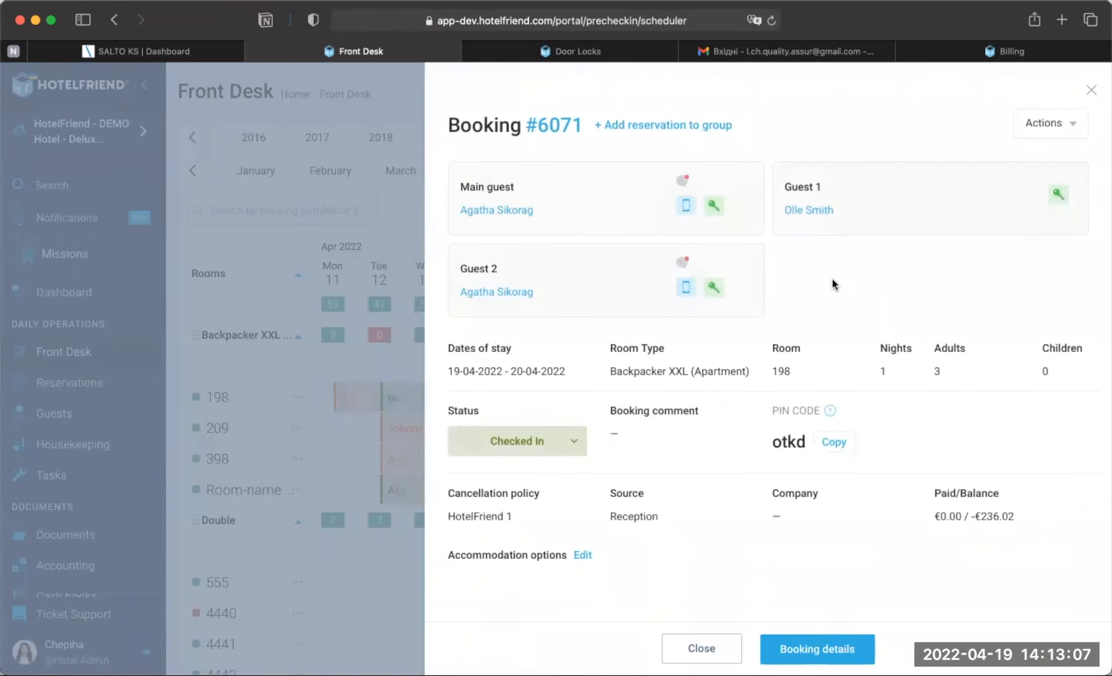
left_click(1057, 199)
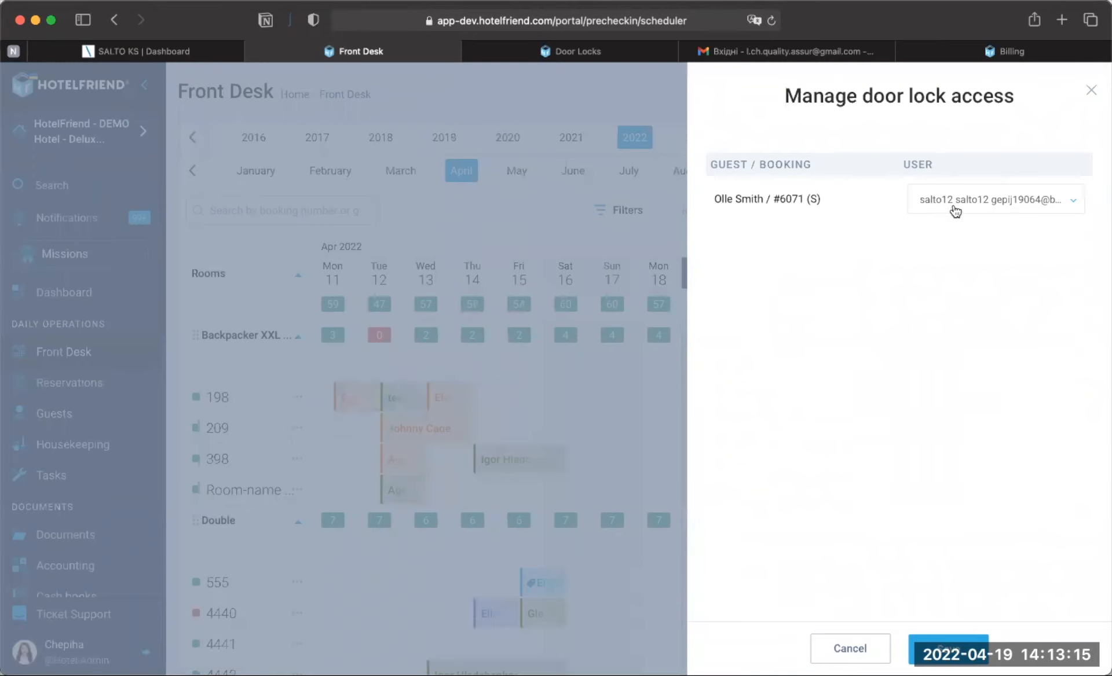
left_click(1090, 92)
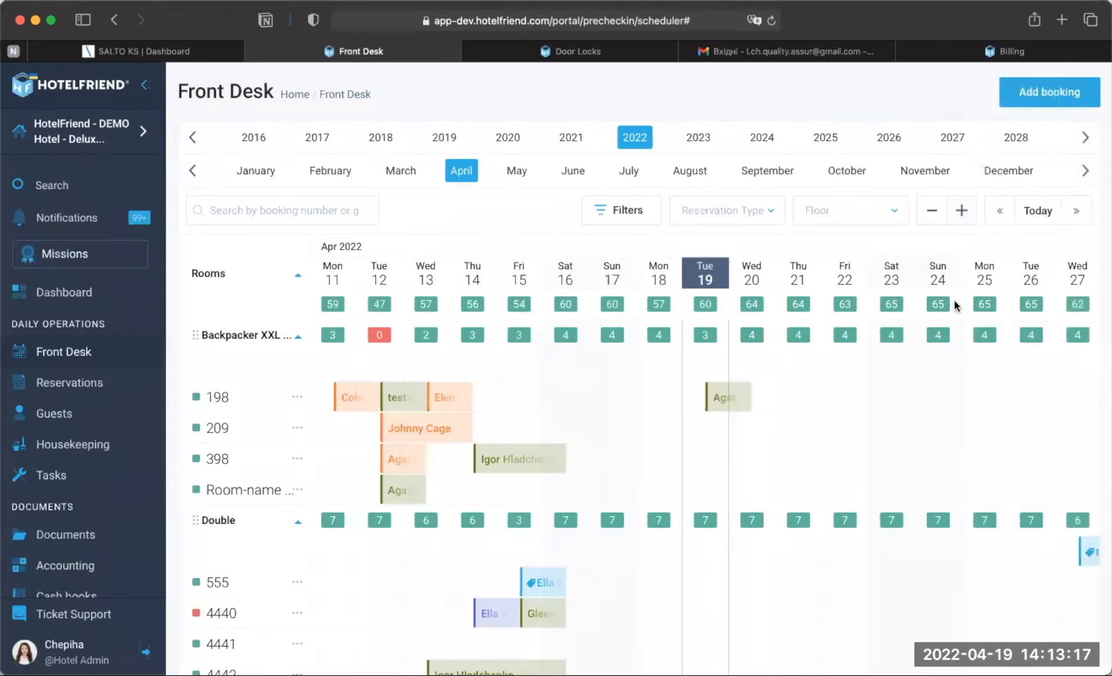
Step: Open the room 198 booking's full details and examine the Salto user assignments in the payer's door lock access
left_click(721, 399)
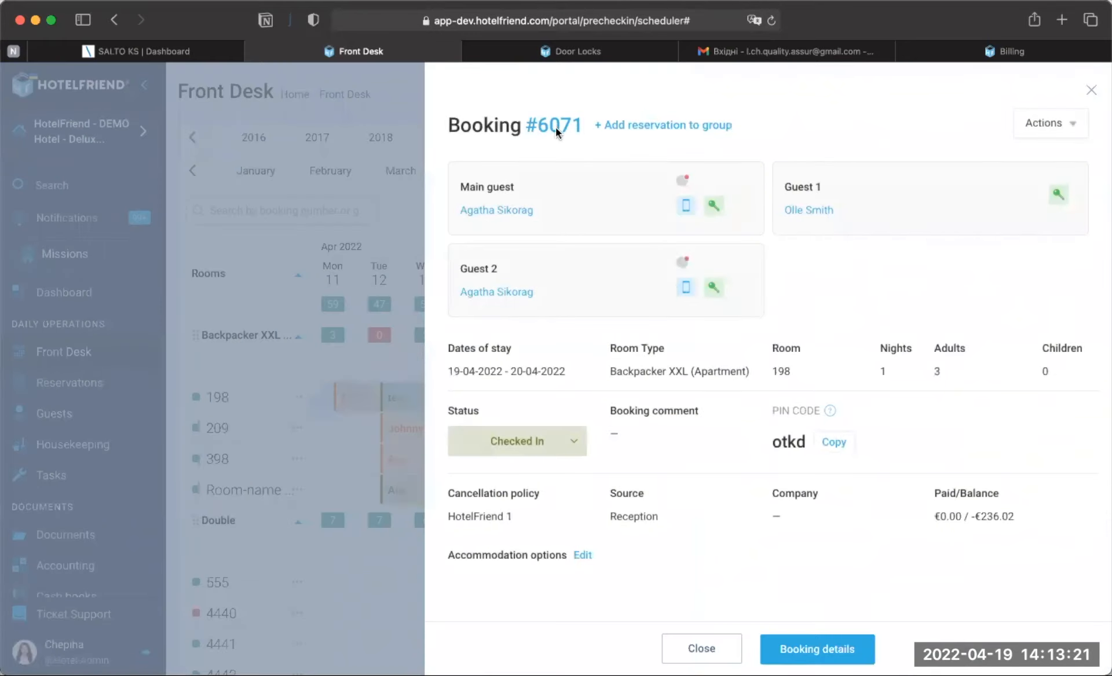
left_click(556, 125)
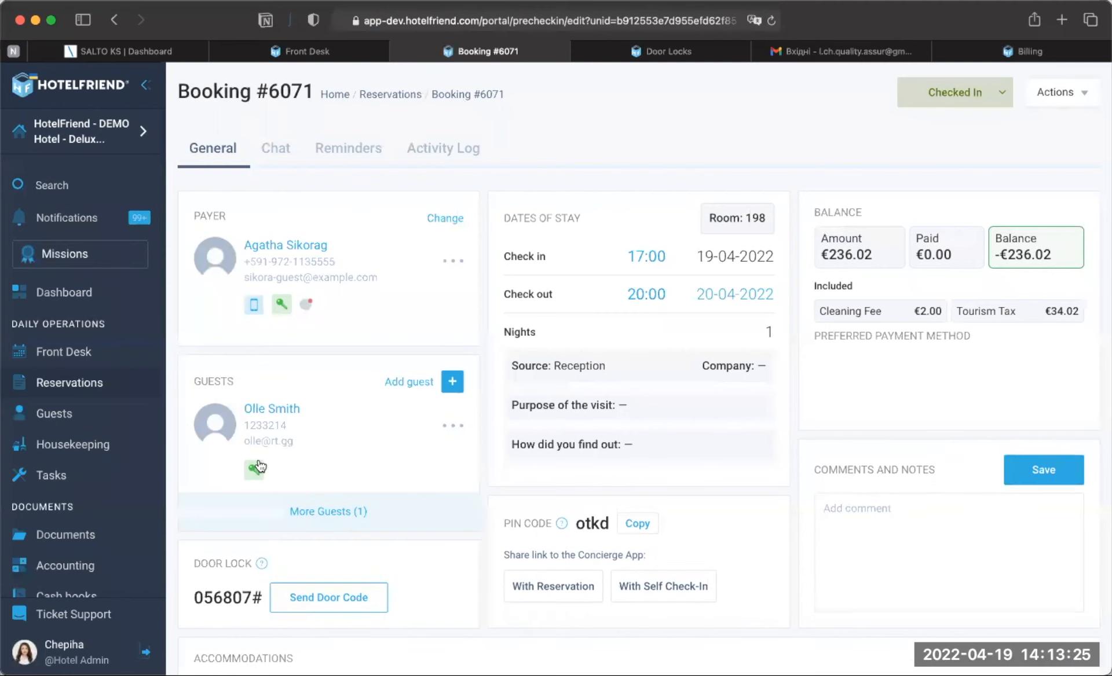
left_click(280, 307)
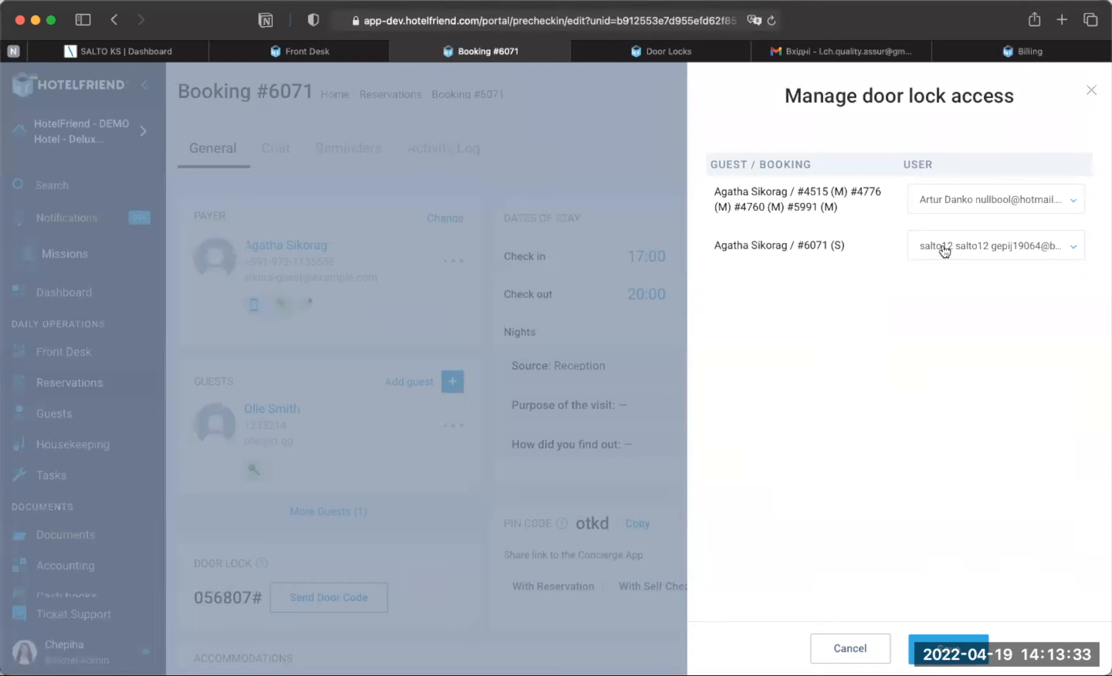
left_click(944, 249)
left_click(943, 249)
left_click(564, 297)
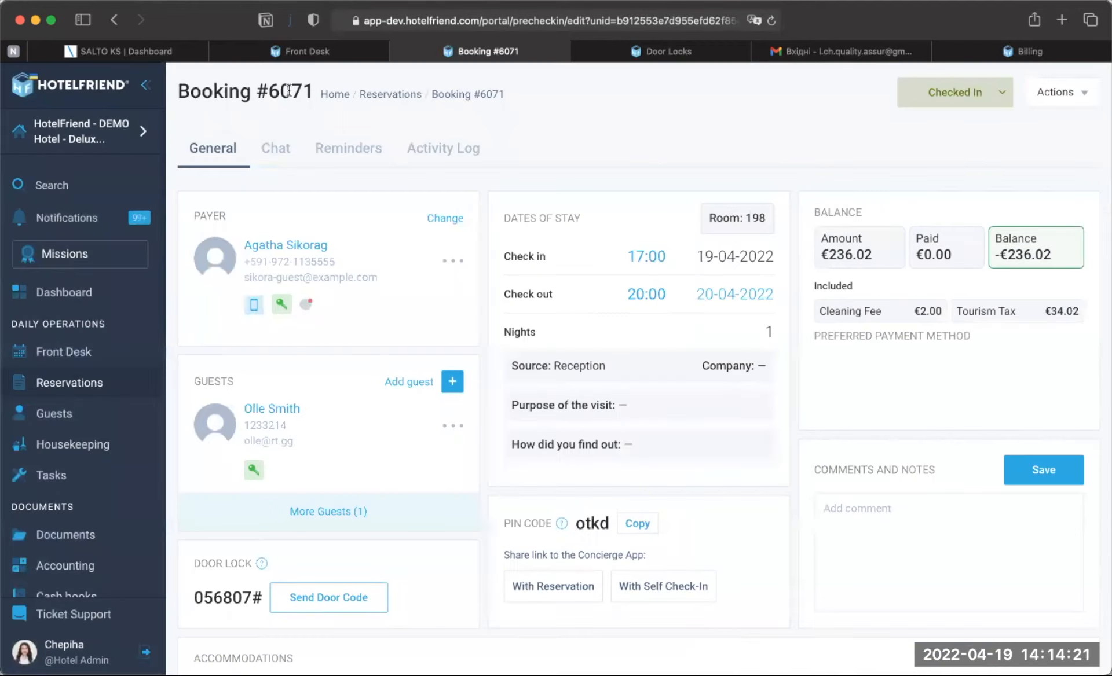
Step: Switch to SALTO KS, search the access groups for the booking number and review the people in the room 198 group
left_click_drag(268, 91, 311, 92)
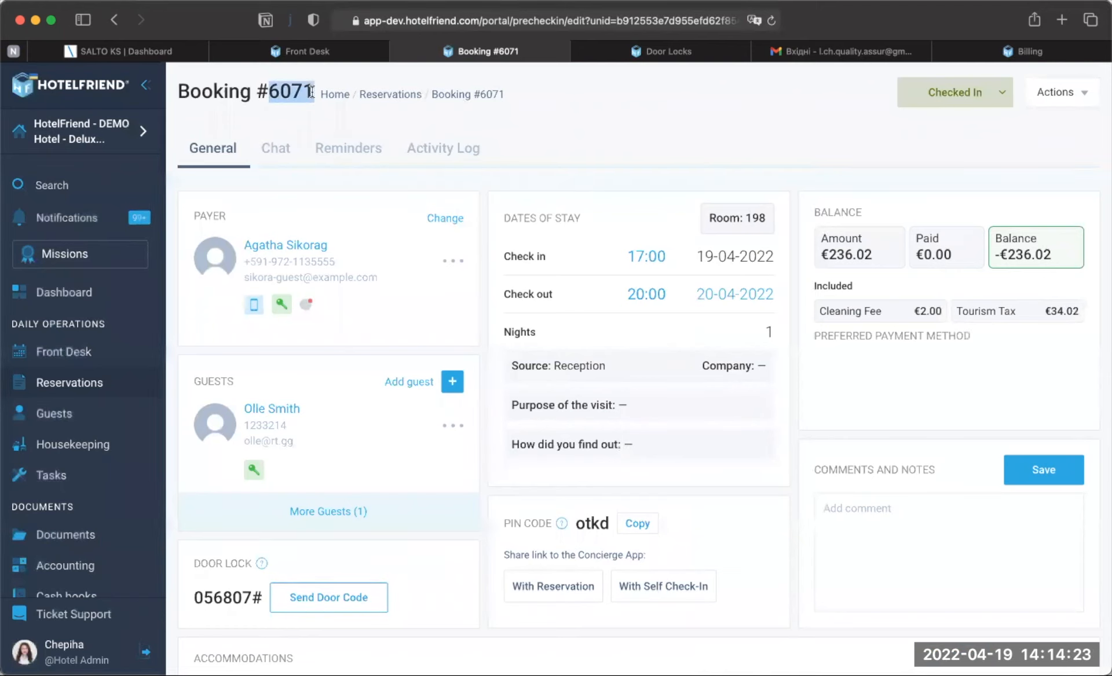
left_click(147, 52)
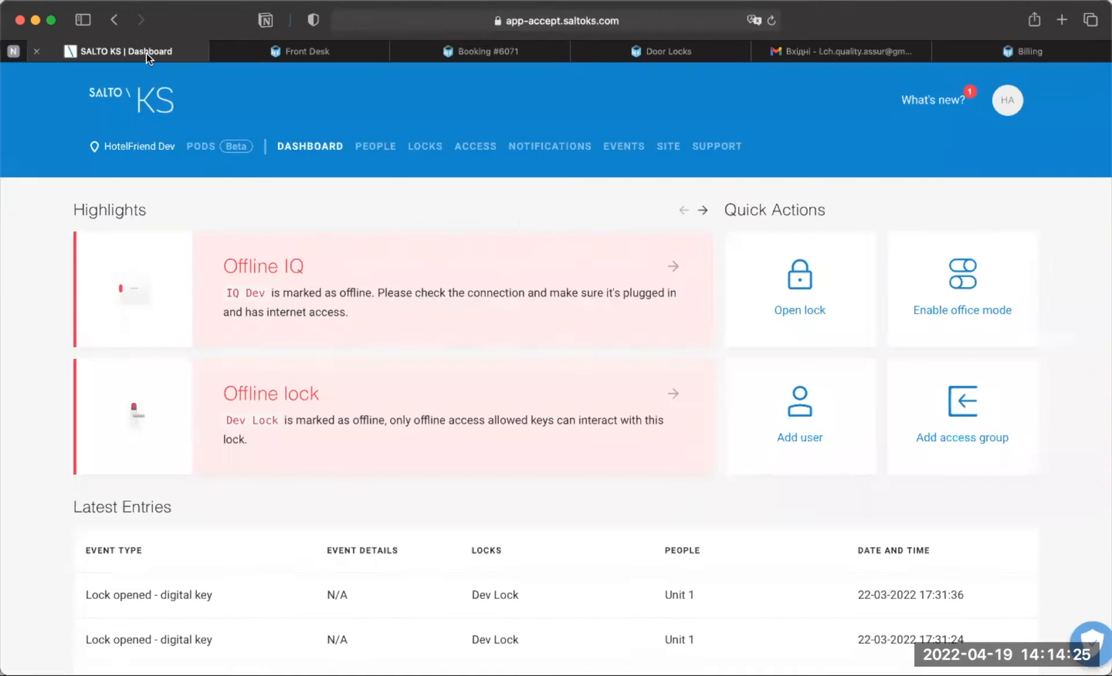
left_click(467, 148)
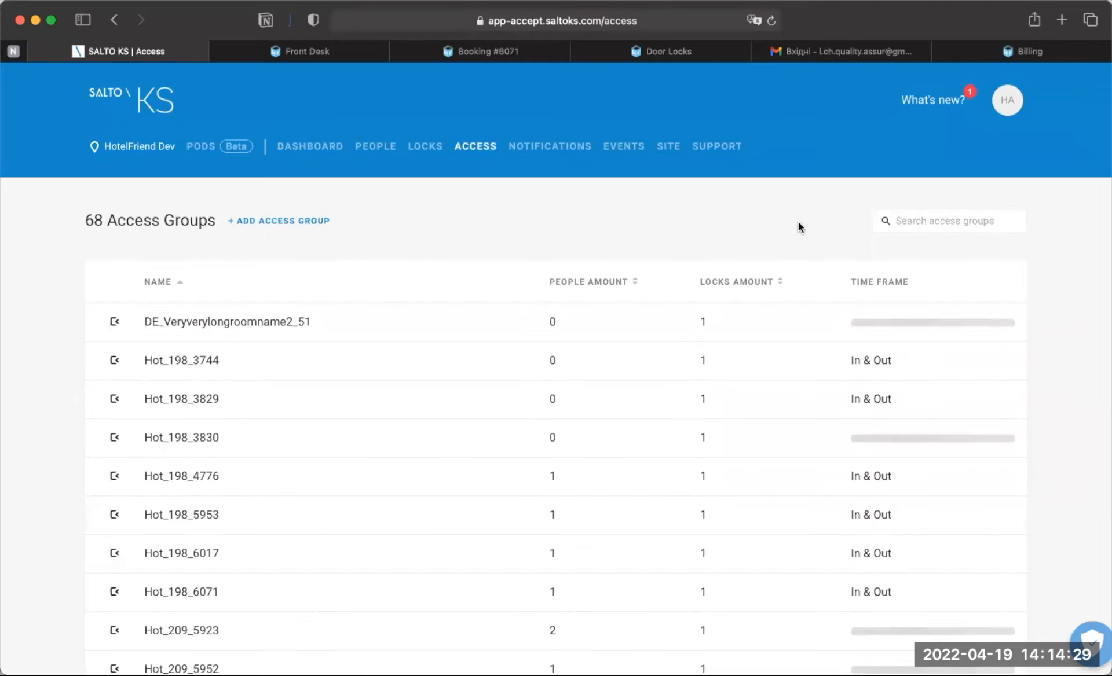
left_click(917, 221)
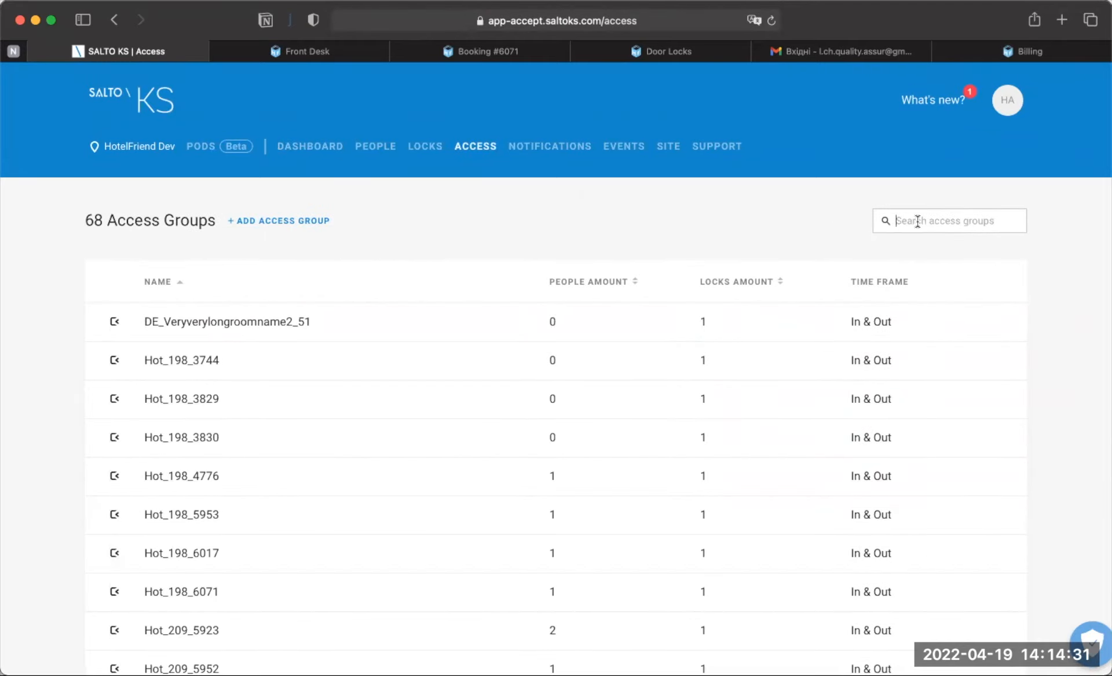
type("6071")
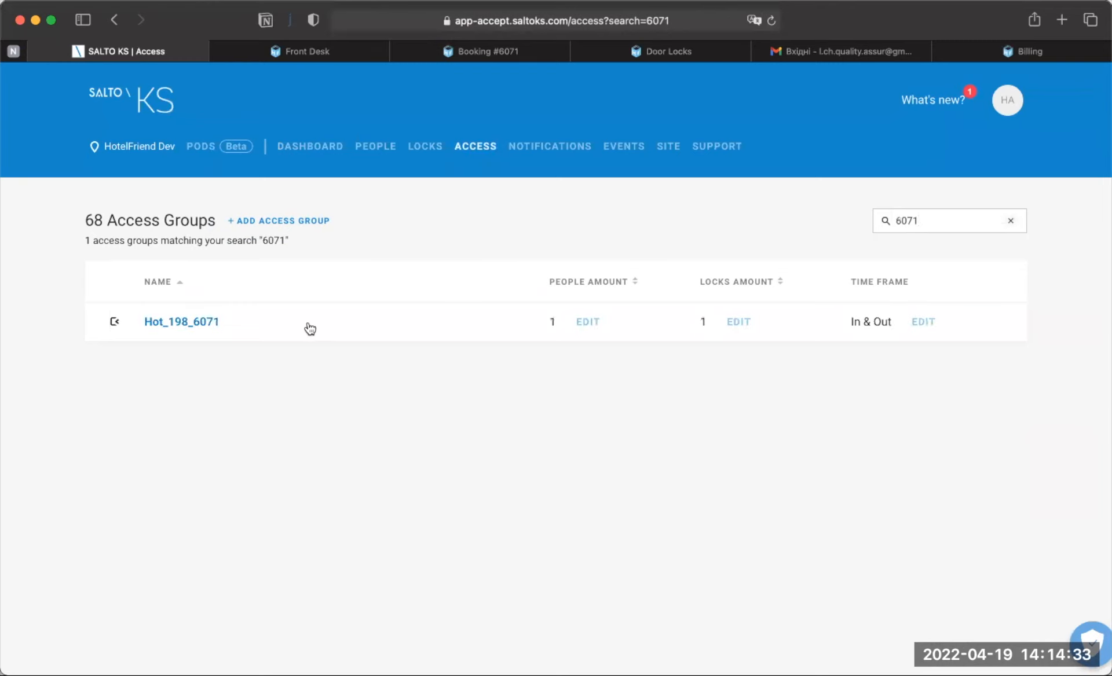
left_click(266, 323)
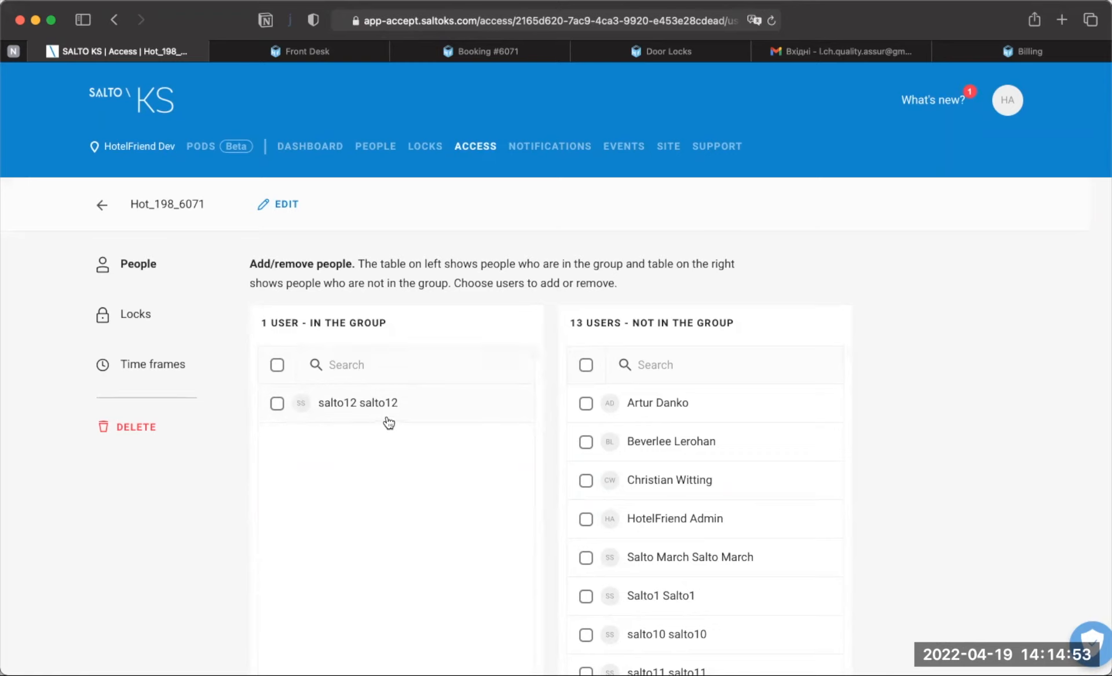
Step: Return to HotelFriend's Front Desk, close the booking preview and start adding a new booking
left_click(316, 51)
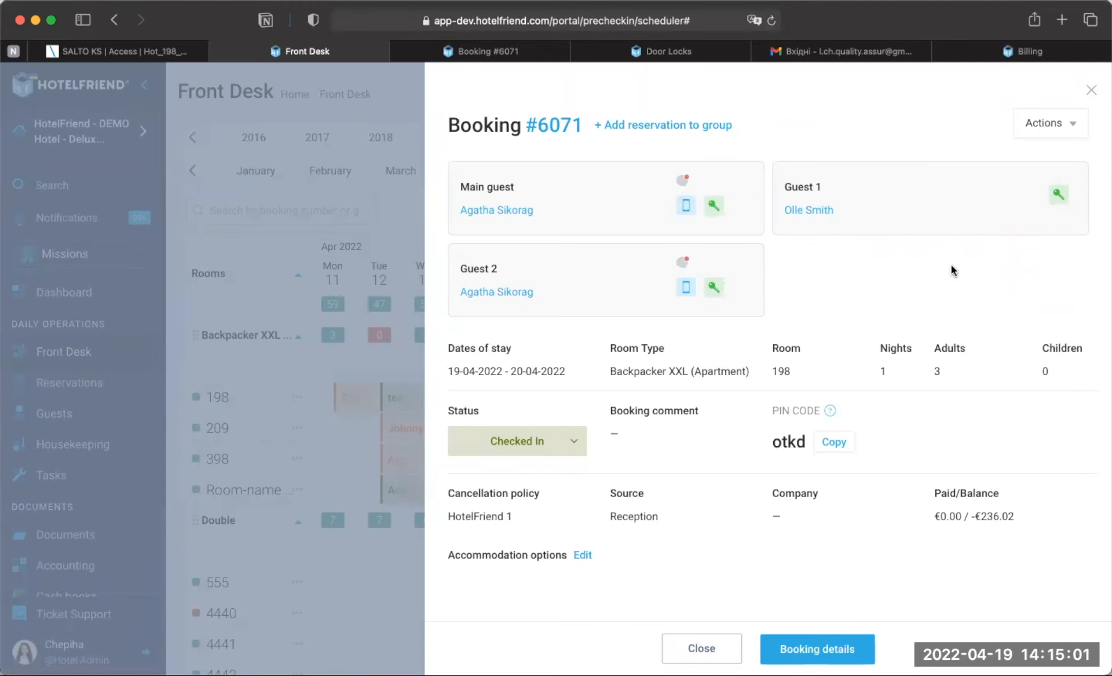
left_click(1091, 89)
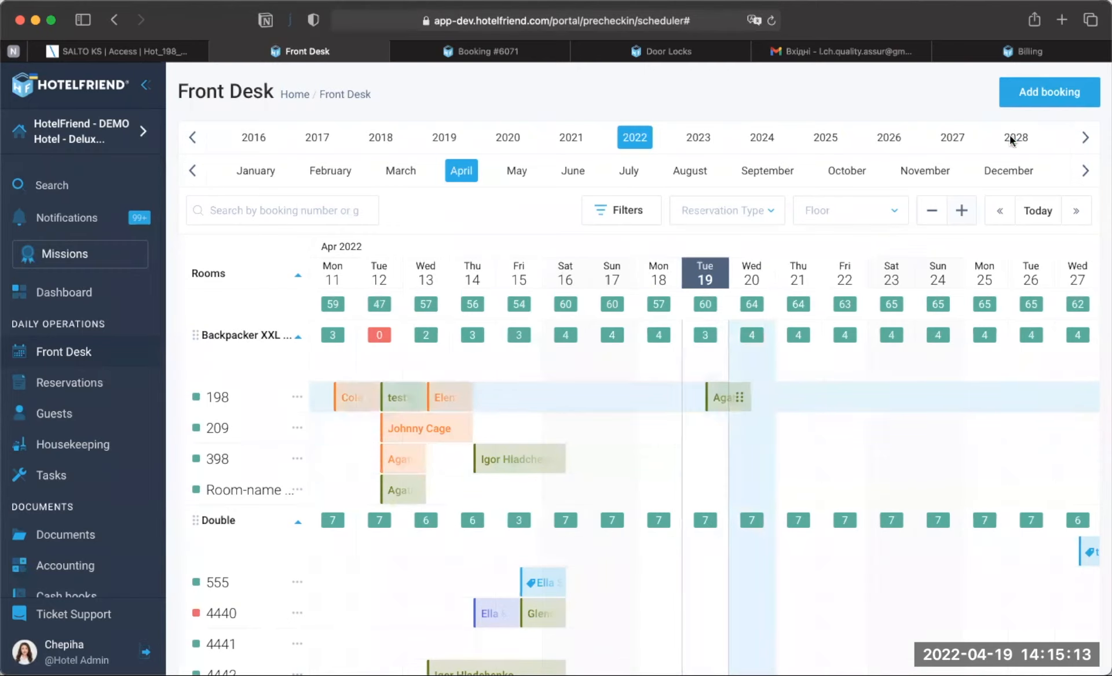
left_click(1036, 94)
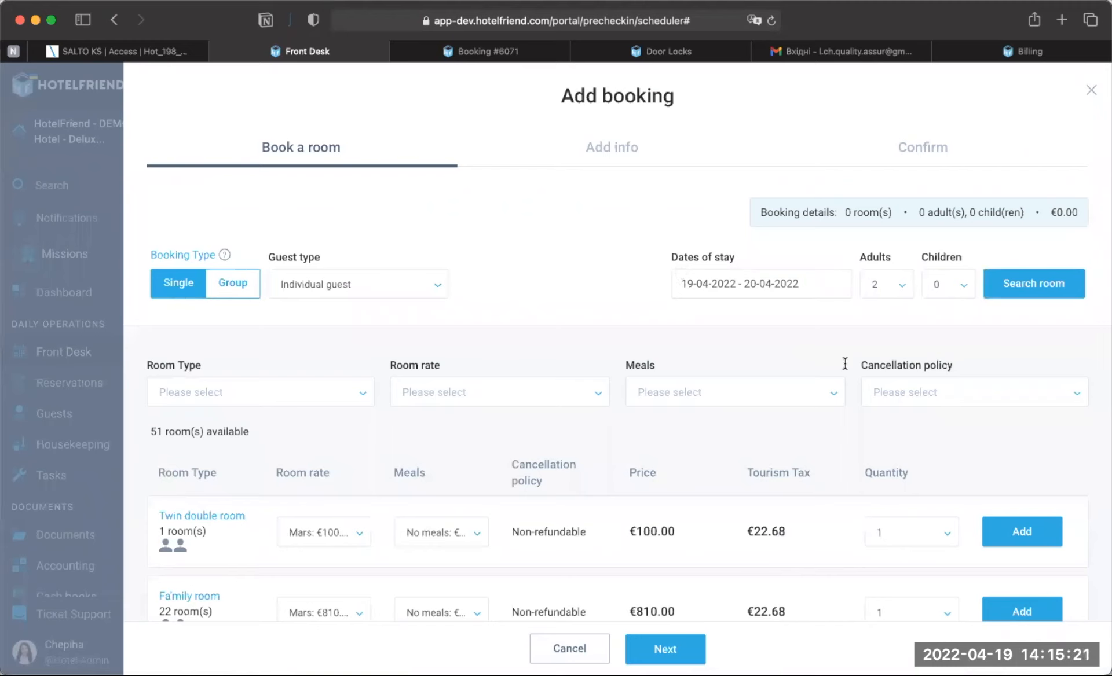
left_click(1005, 533)
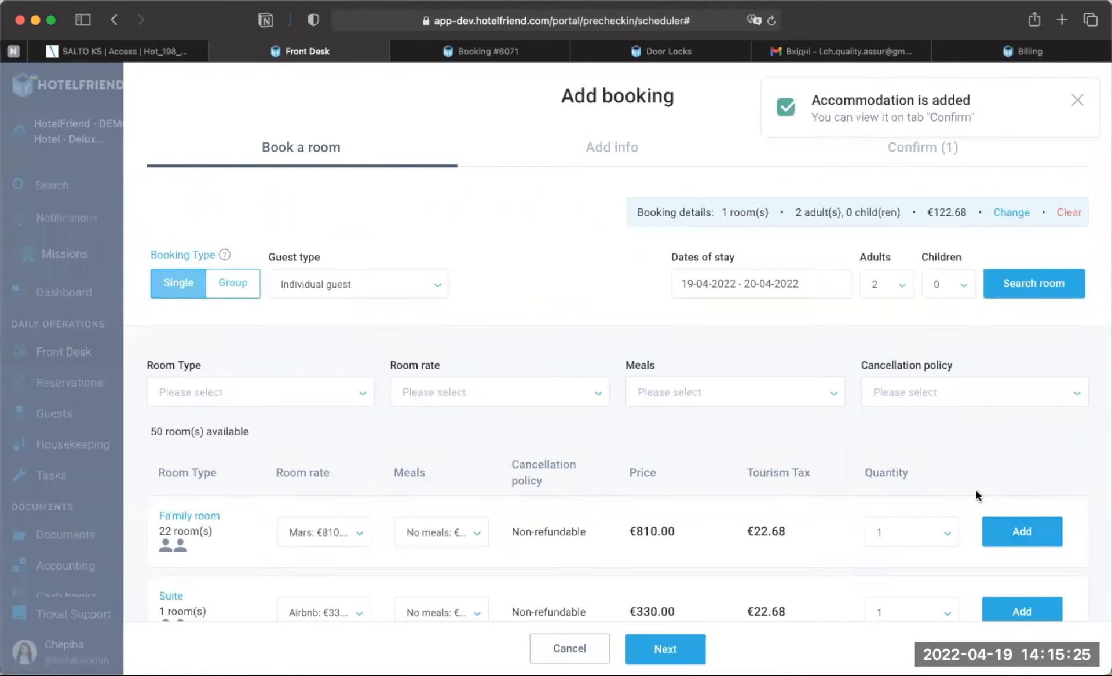
left_click(1070, 215)
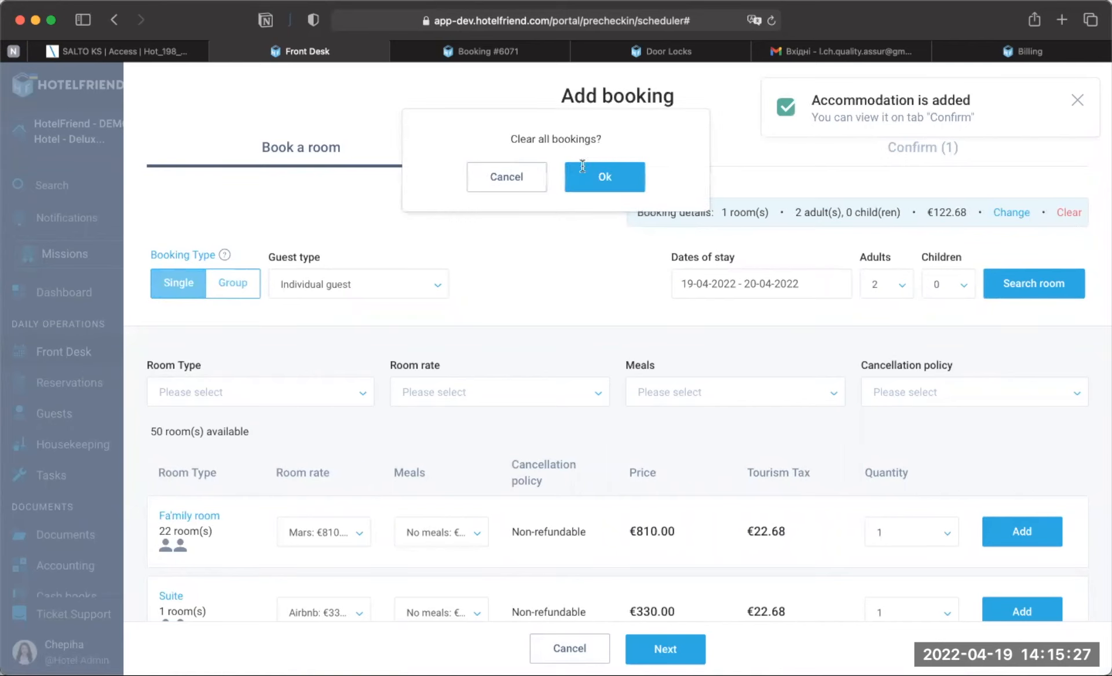
left_click(589, 185)
Step: Add two Backpacker XXL (Apartment) rooms to the new booking
scroll(639, 396, "down", 6)
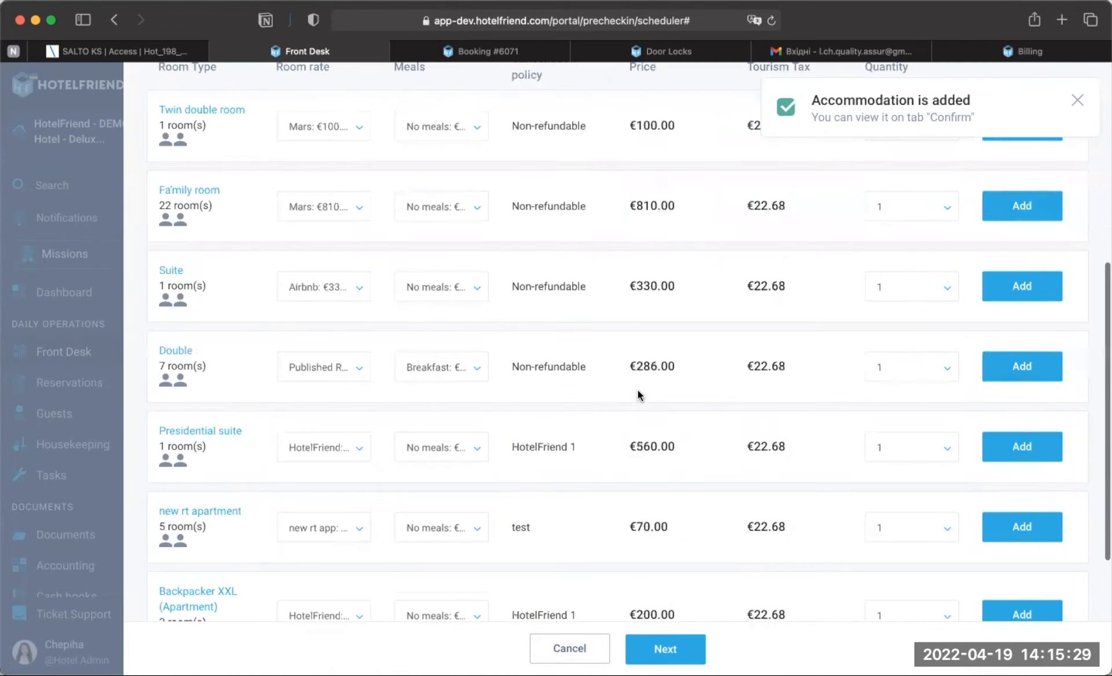
scroll(592, 530, "down", 2)
scroll(594, 533, "down", 1)
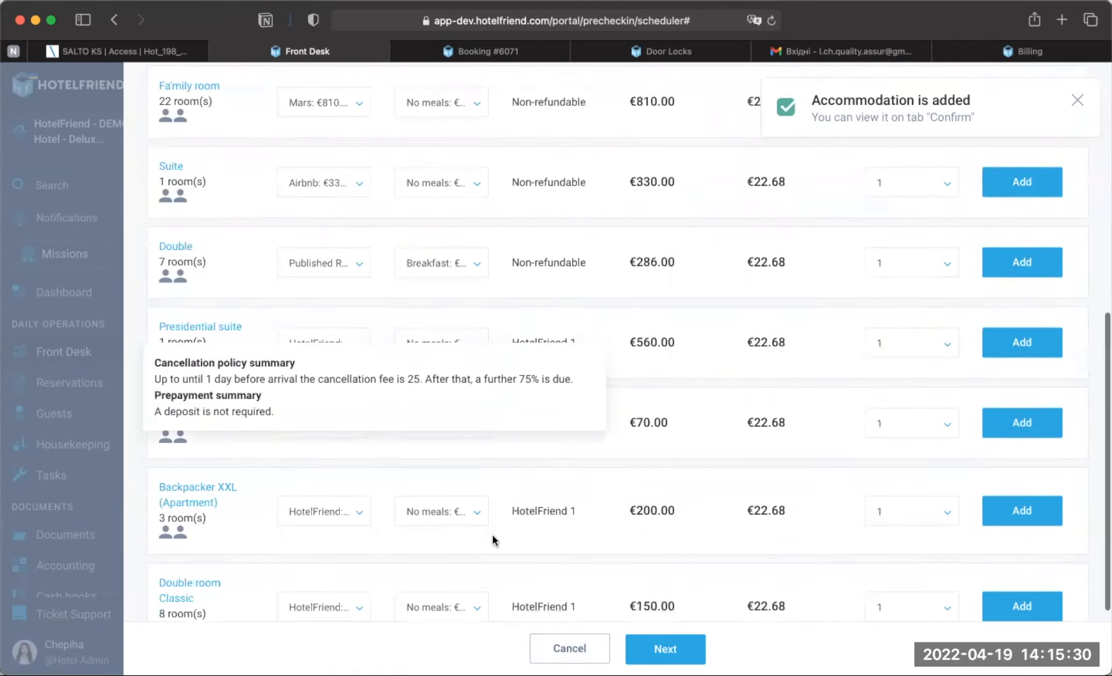
left_click(928, 522)
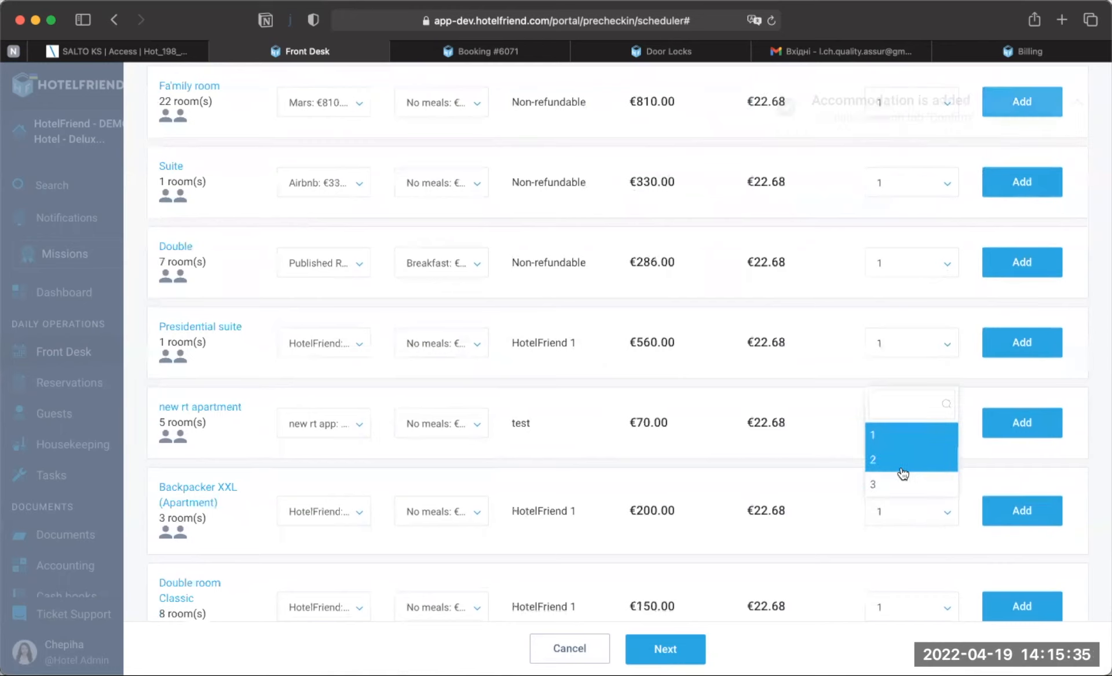
left_click(901, 463)
left_click(1024, 519)
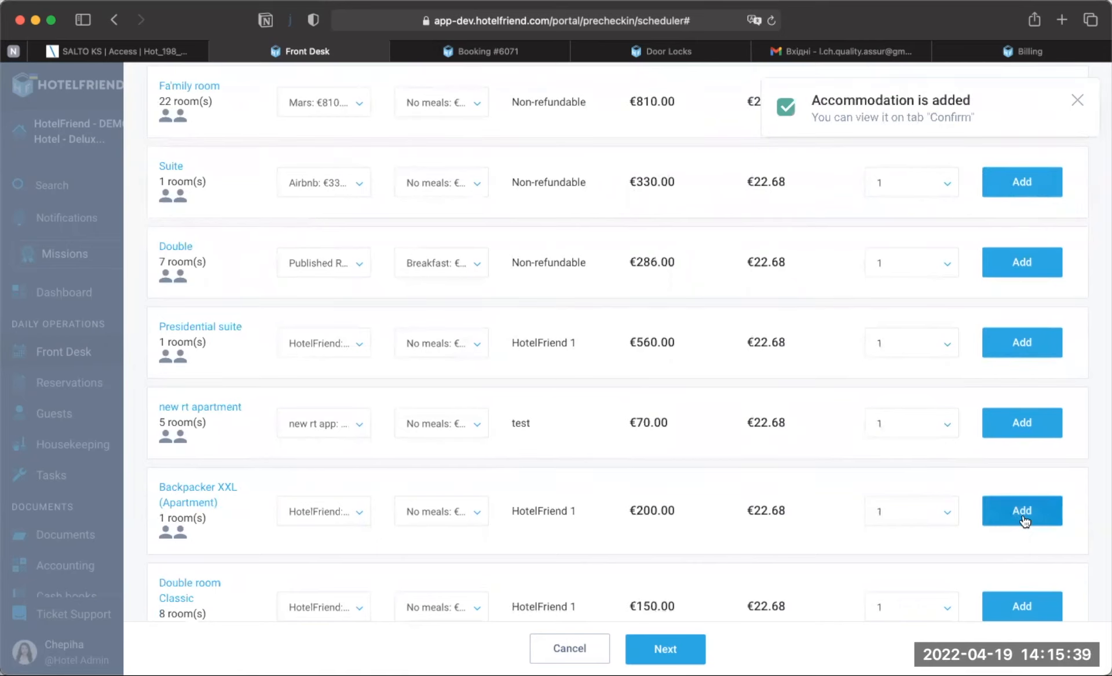
Step: Assign an existing guest found by first name as the two-room booking's primary guest, then confirm and book it
scroll(761, 332, "up", 10)
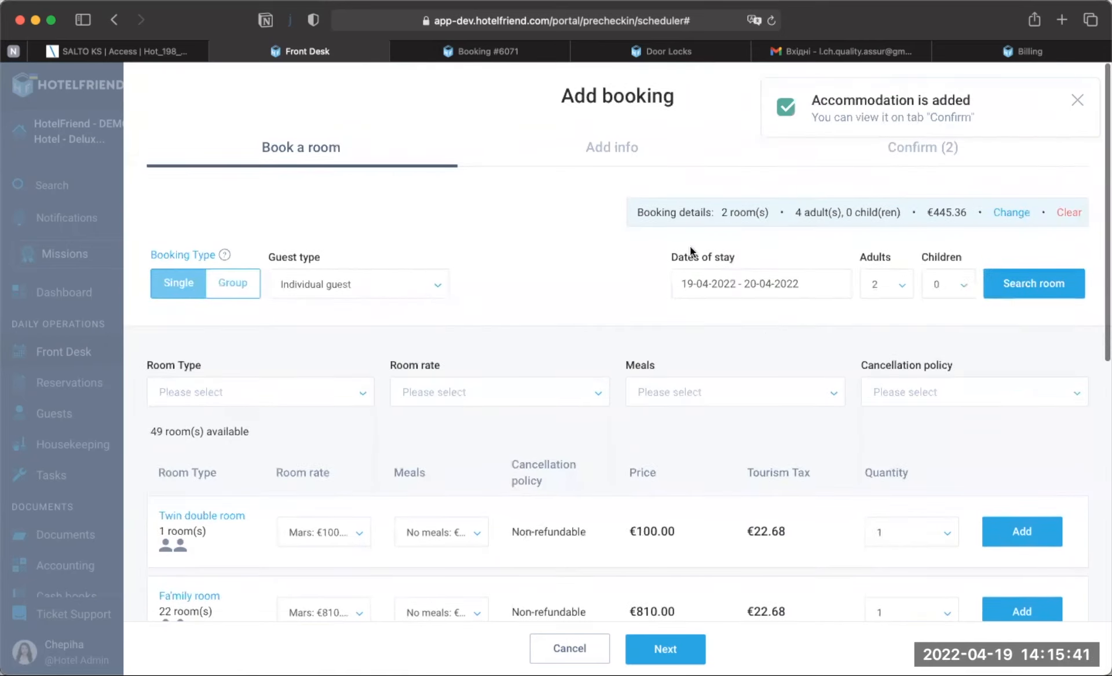
left_click(610, 150)
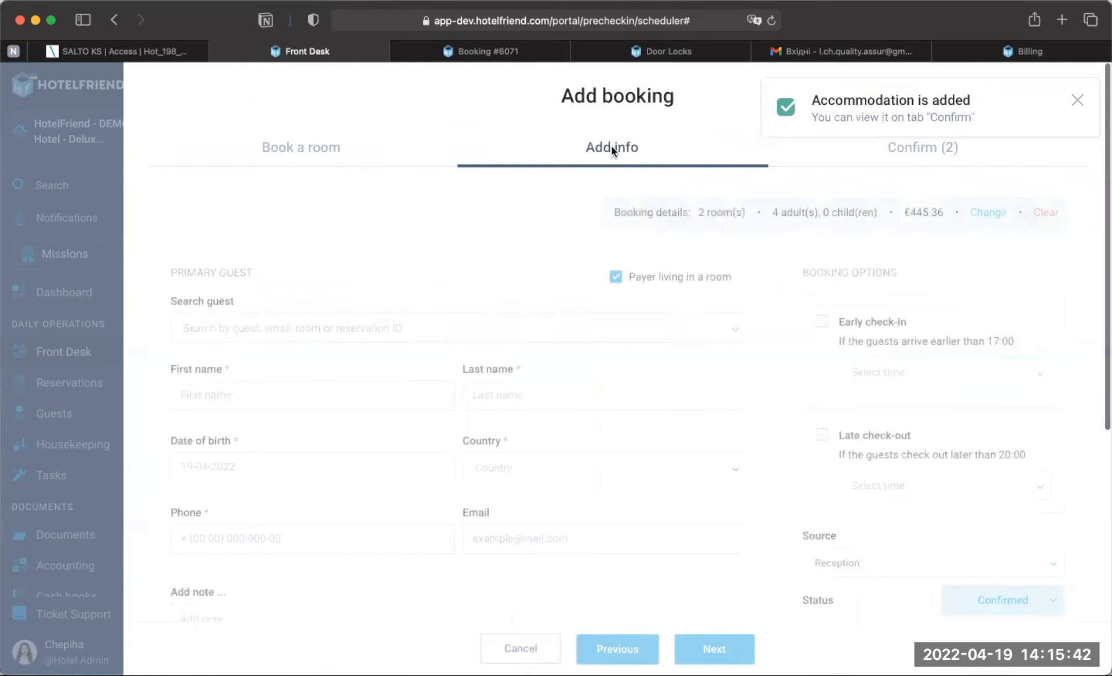
left_click(344, 329)
type("agat")
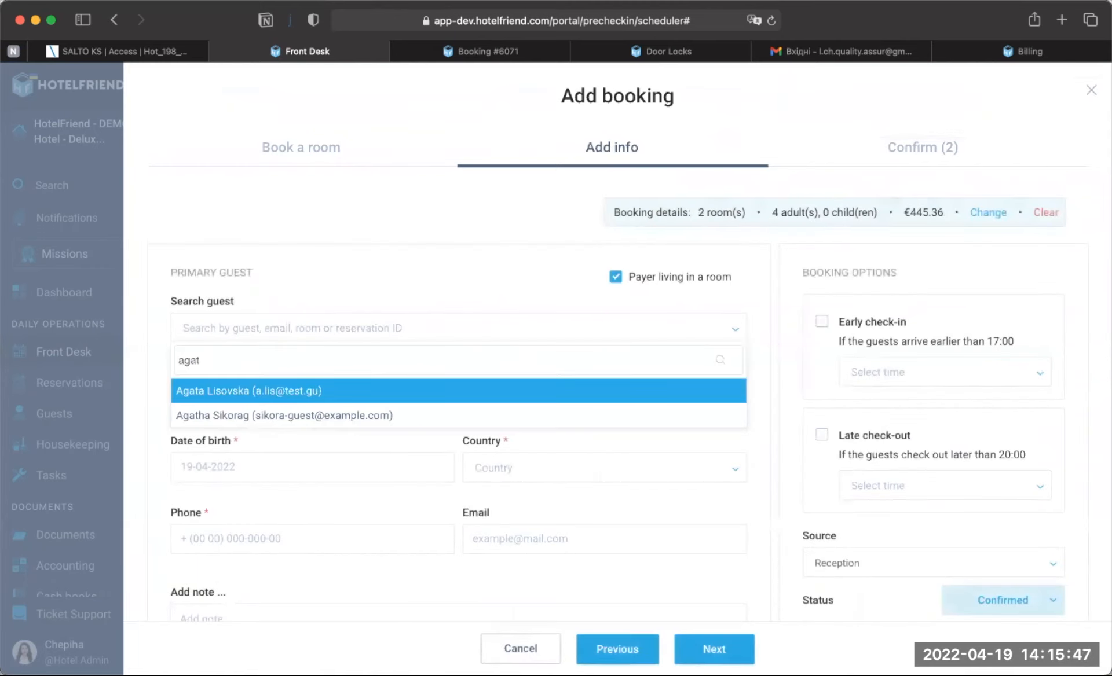
left_click(447, 387)
left_click(714, 649)
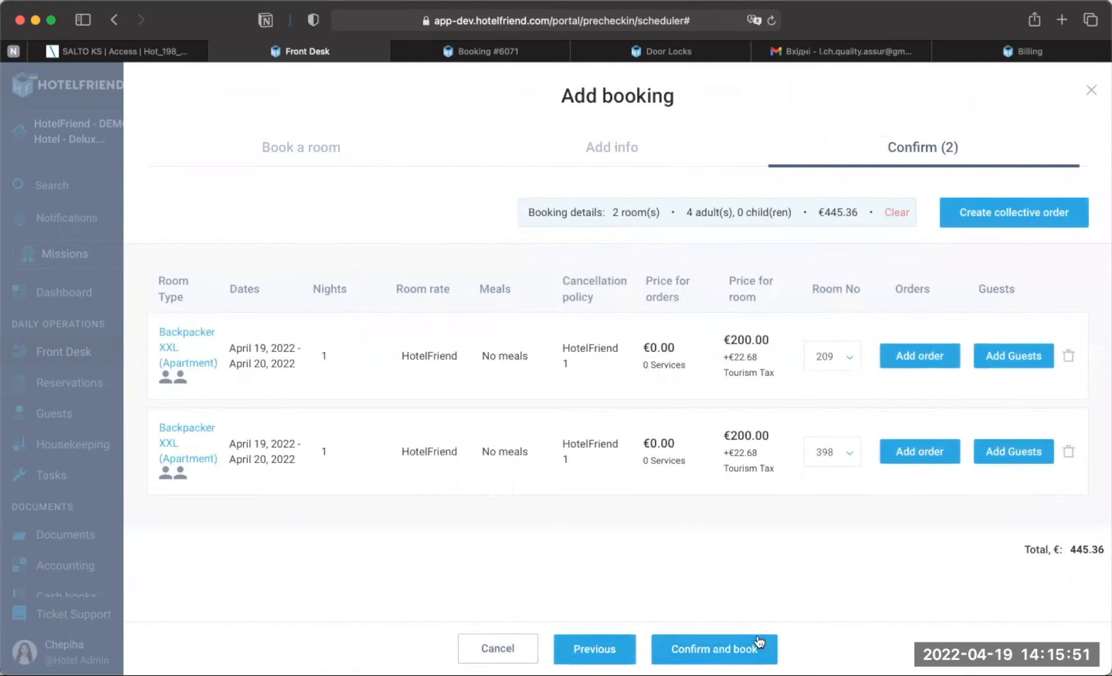
left_click(712, 649)
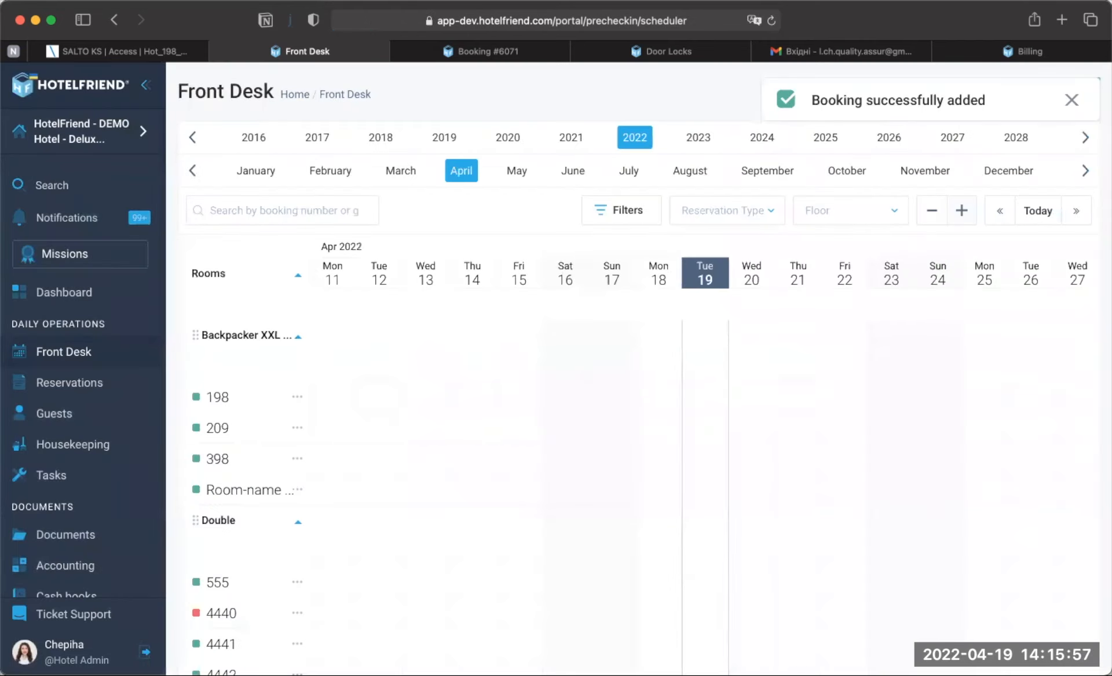
Step: Select the two new bookings for rooms 209 and 398 in Reservations and check them in together
left_click(83, 389)
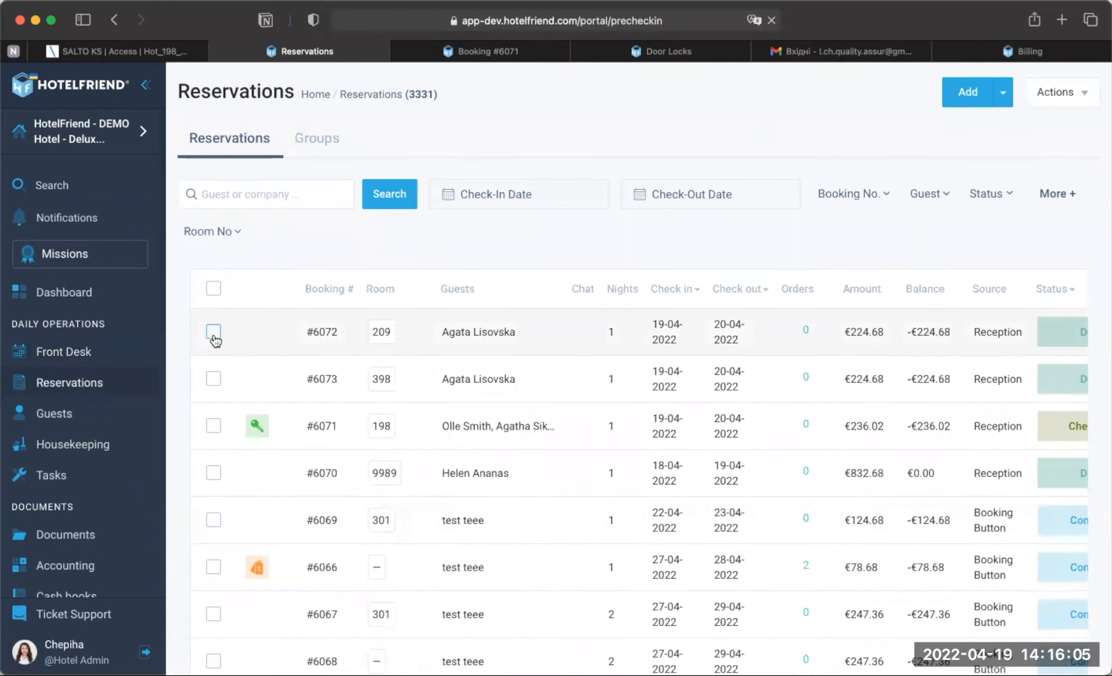
left_click(214, 336)
left_click(212, 380)
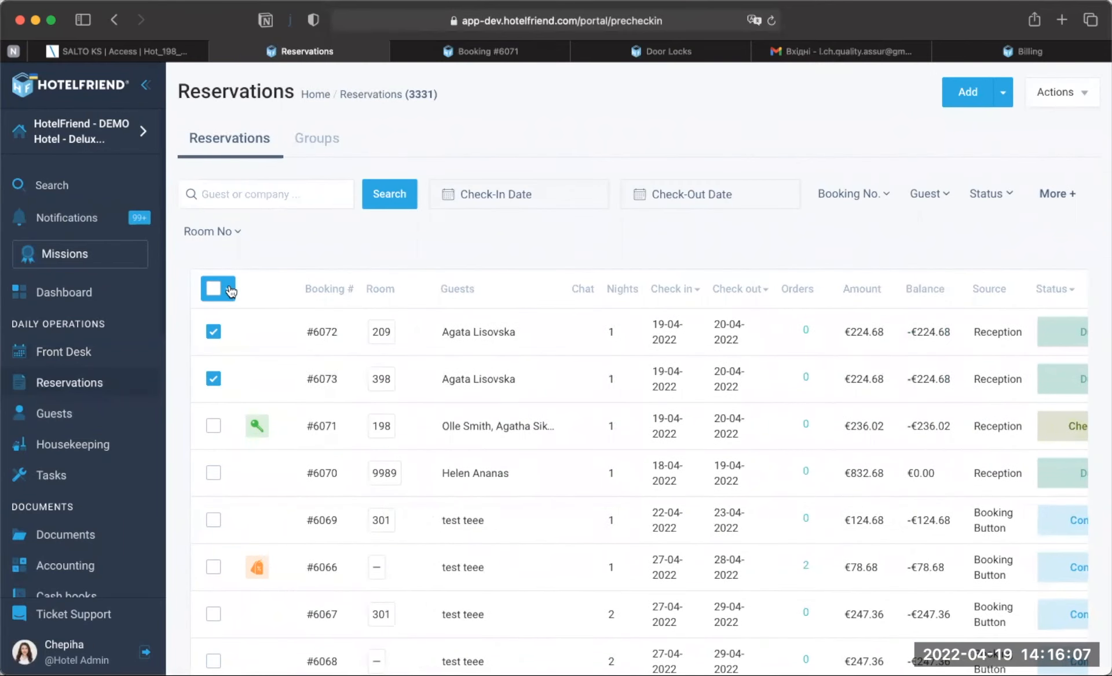
left_click(229, 289)
left_click(238, 471)
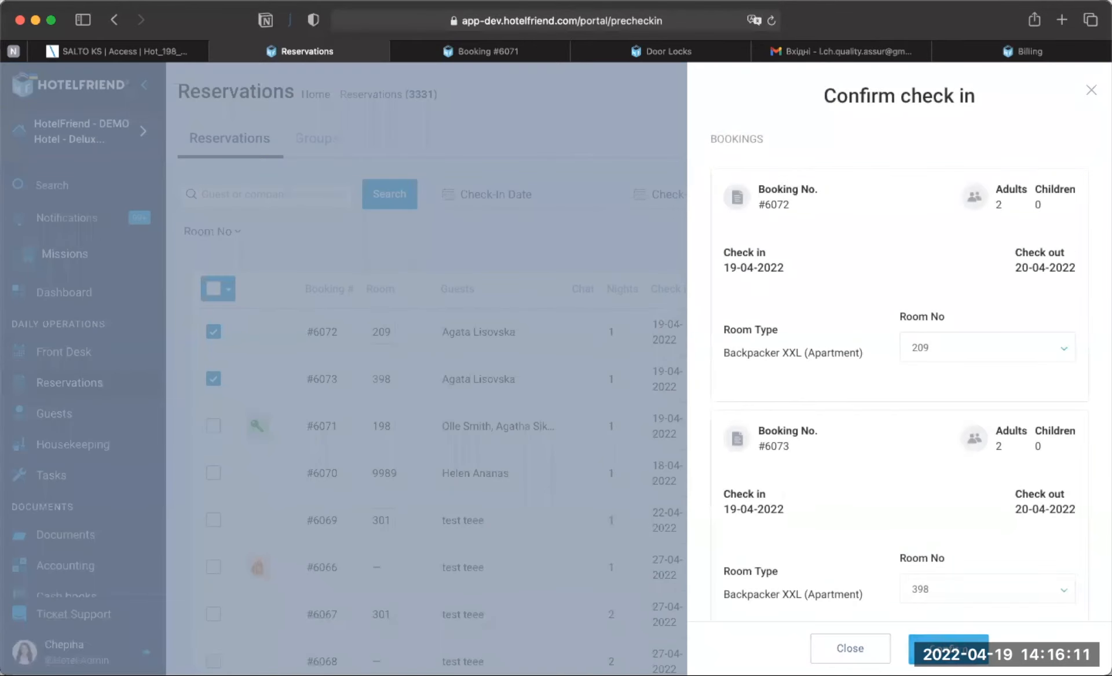
left_click(948, 648)
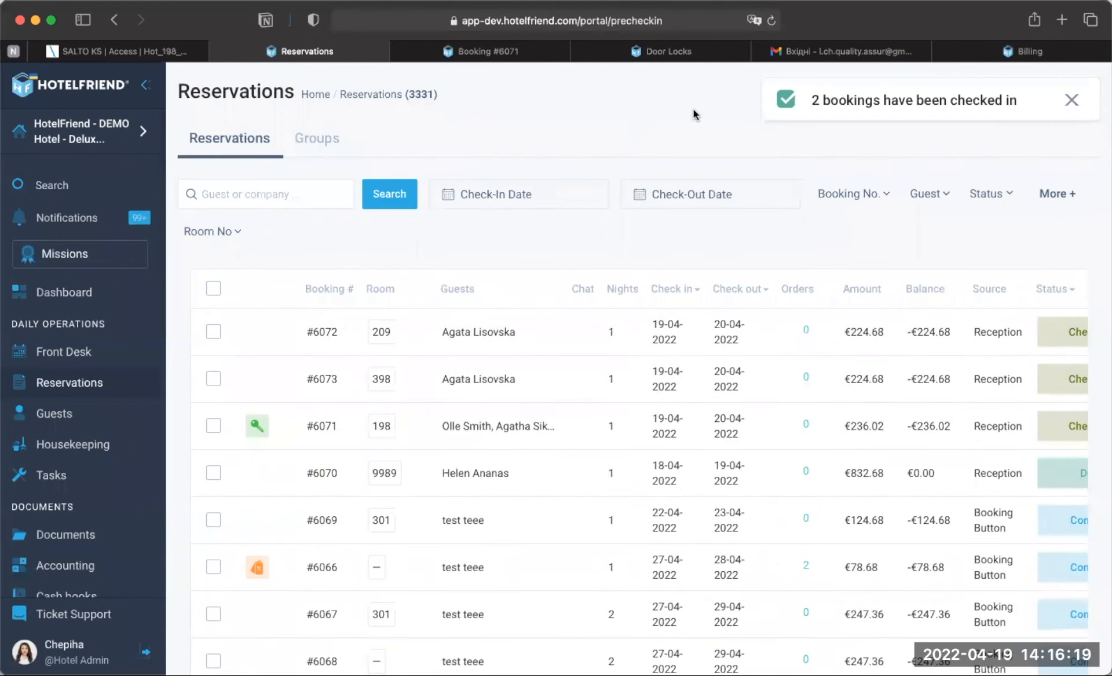
Step: Refresh the reservations list and open the newly checked-in booking for room 398
left_click(906, 183)
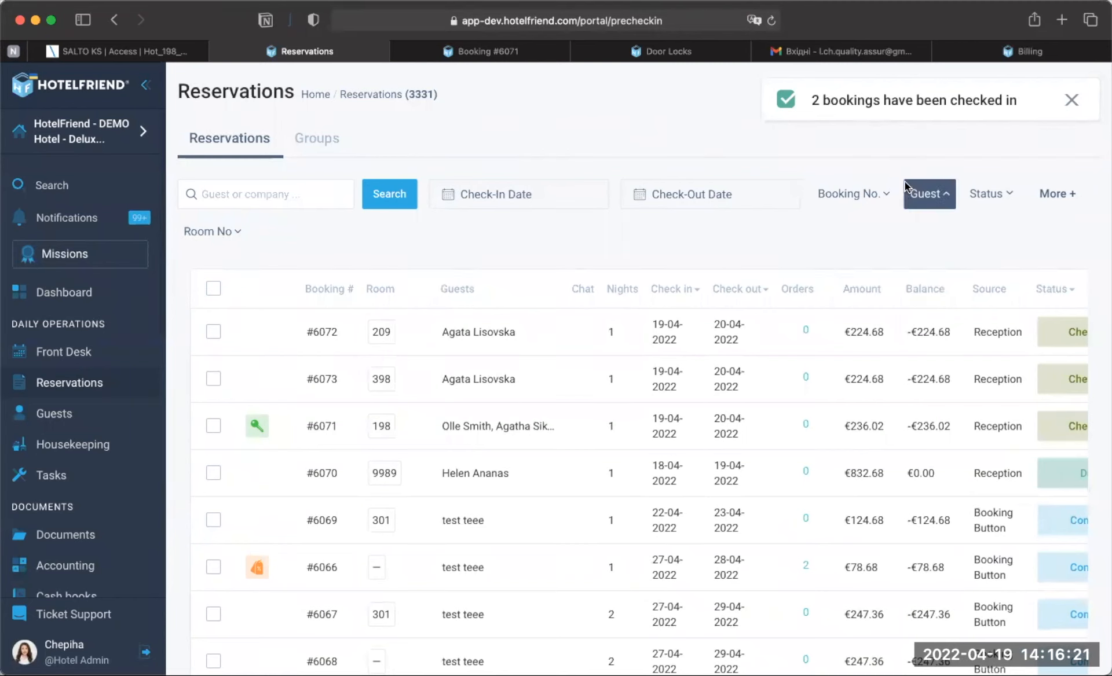
left_click(771, 20)
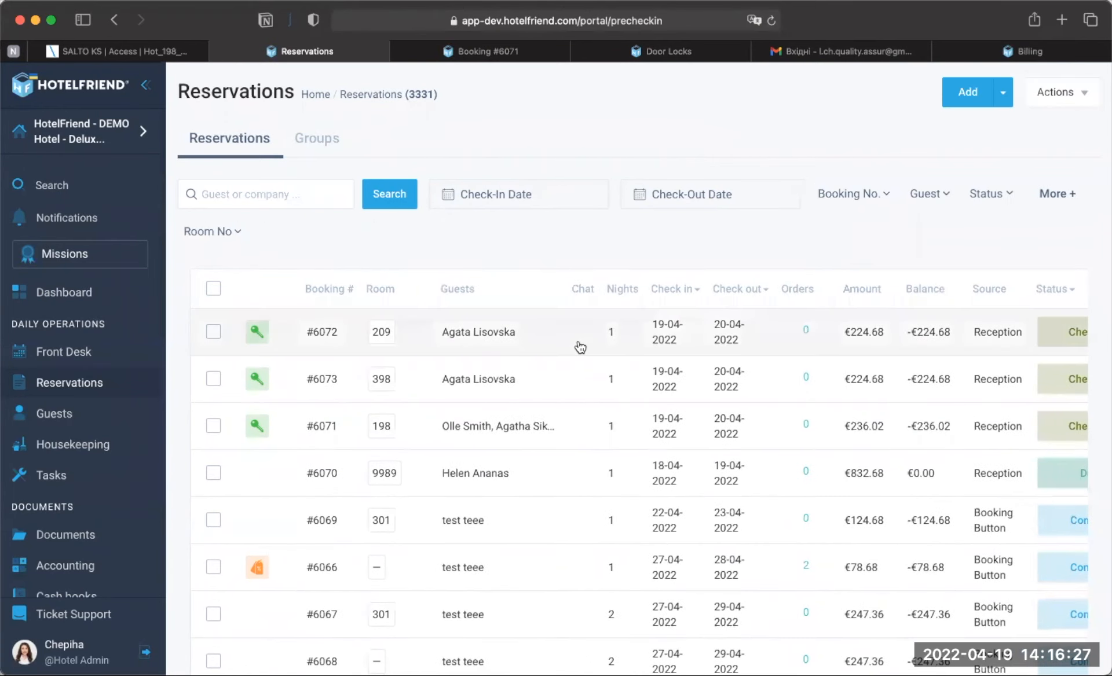
left_click(467, 373)
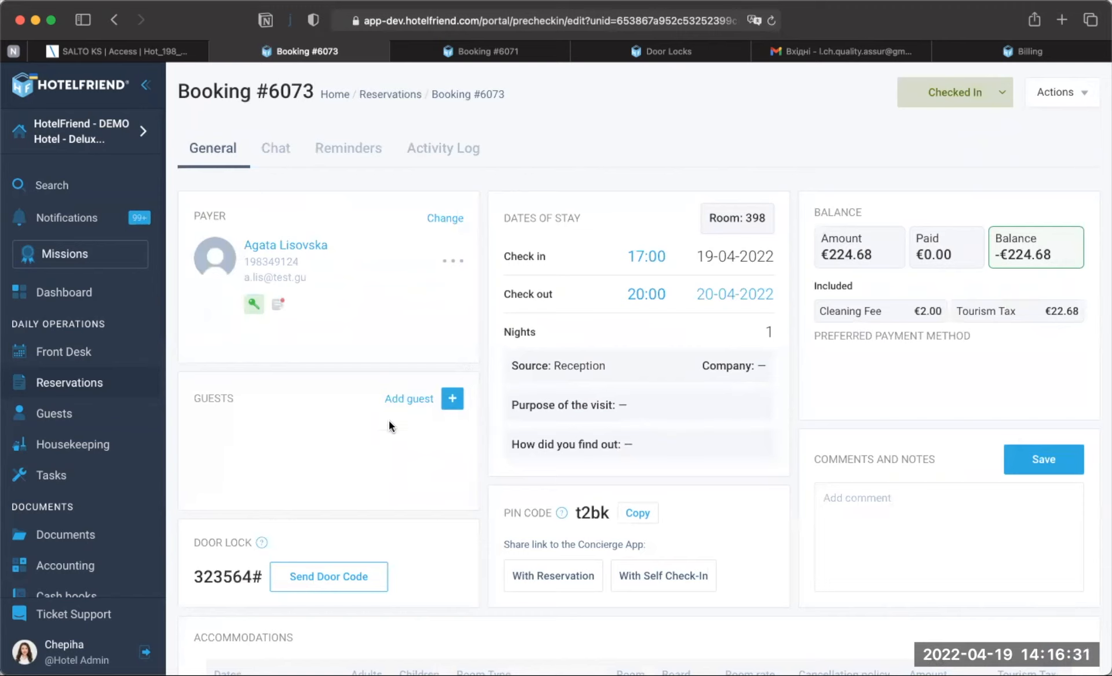
Step: Start adding a guest to the room 398 booking and select an existing guest profile by first name
left_click(452, 398)
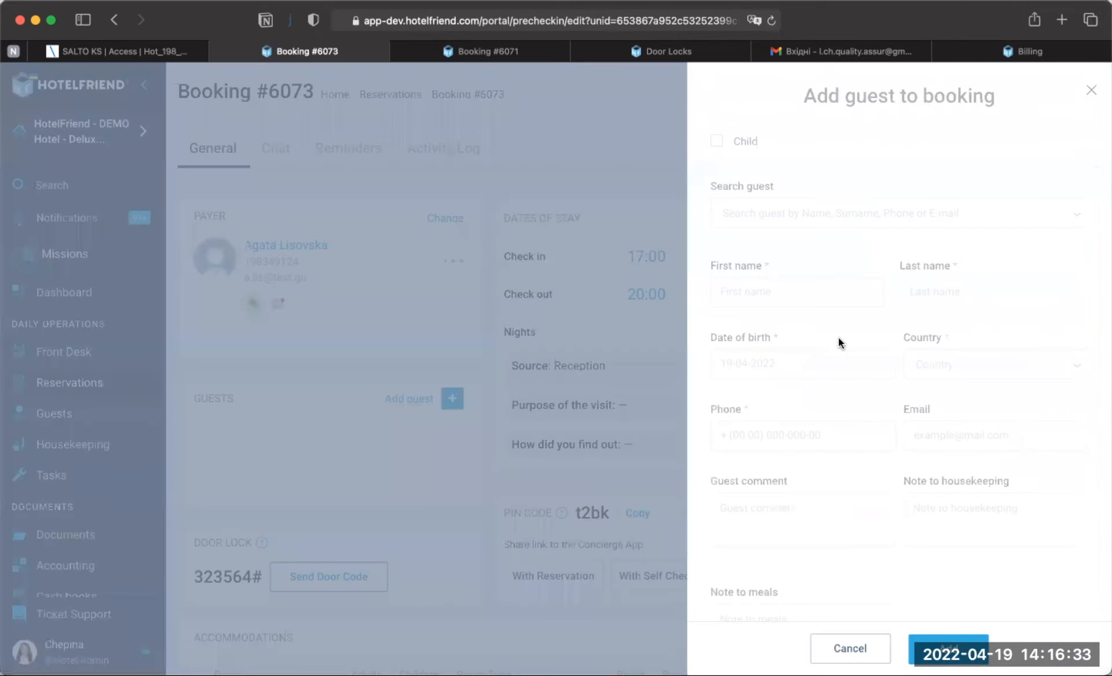
left_click(802, 219)
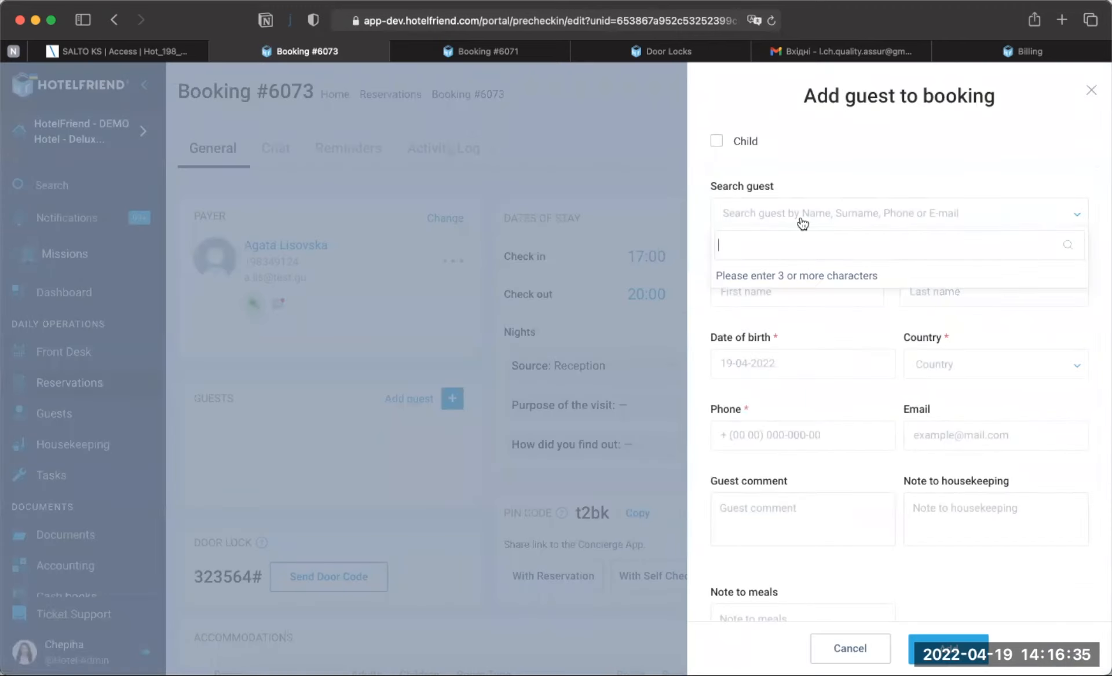
type("boris")
key("Return")
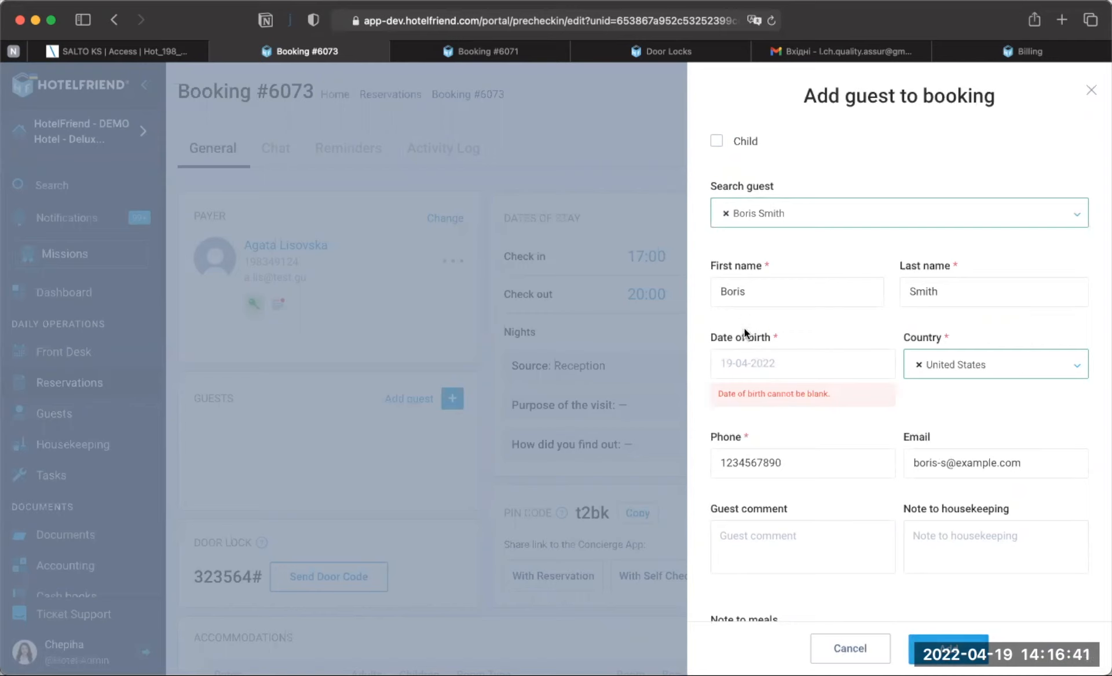
Step: Fill in the guest's date of birth and add the guest to the room 398 booking
left_click(740, 363)
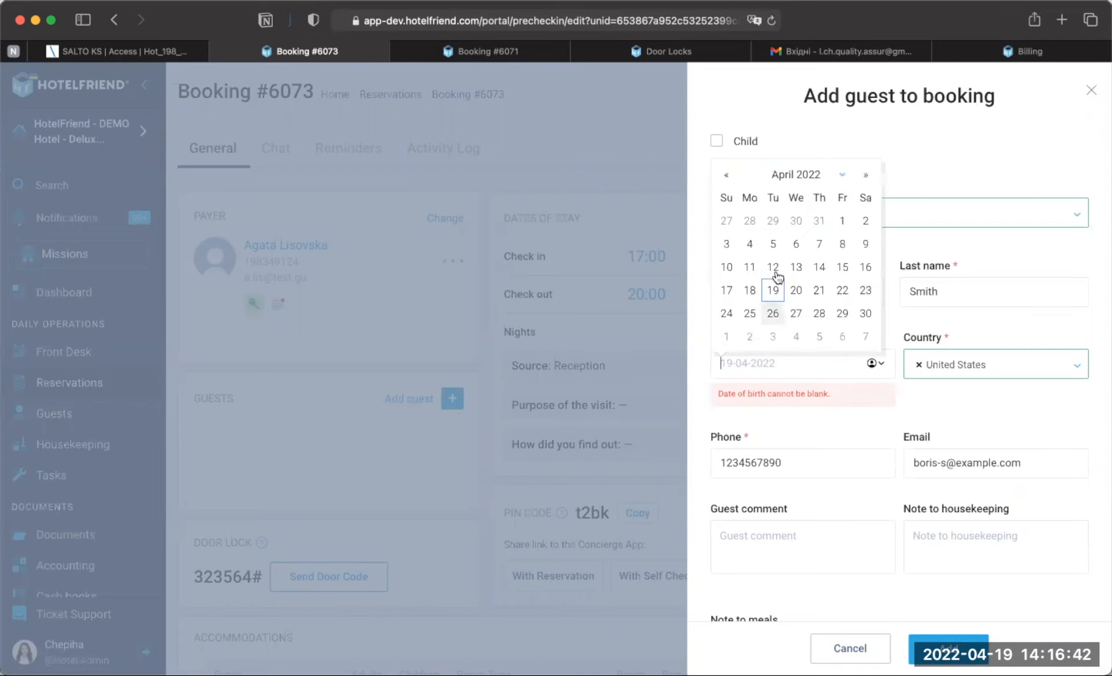
left_click(790, 175)
left_click(786, 197)
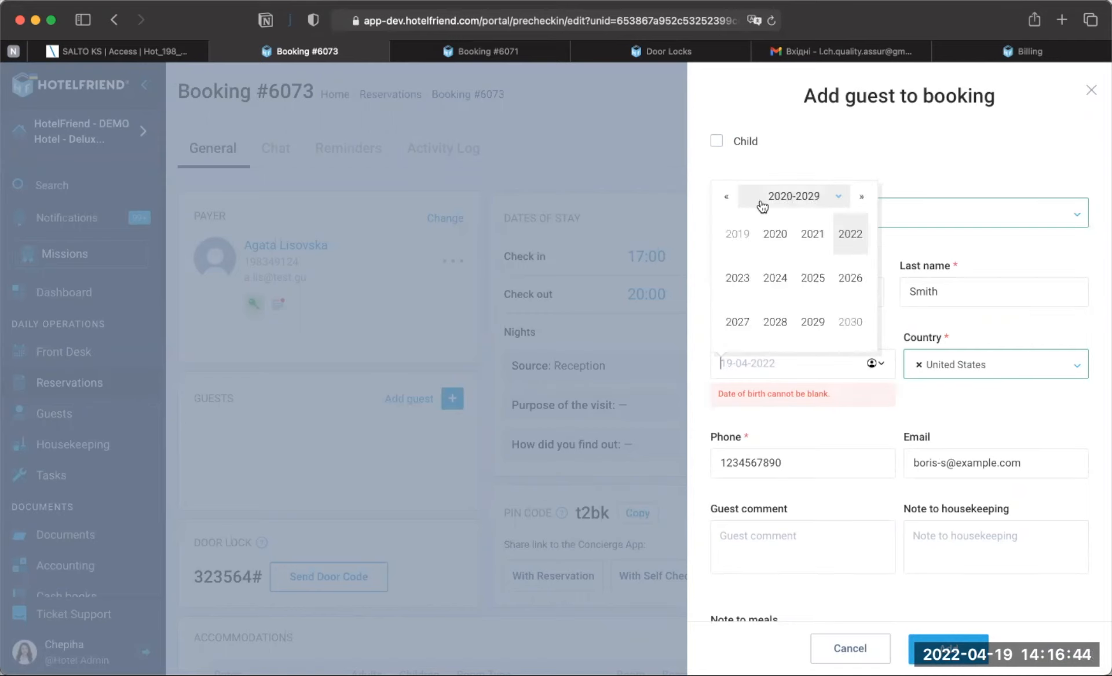
double_click(726, 197)
left_click(726, 197)
left_click(774, 242)
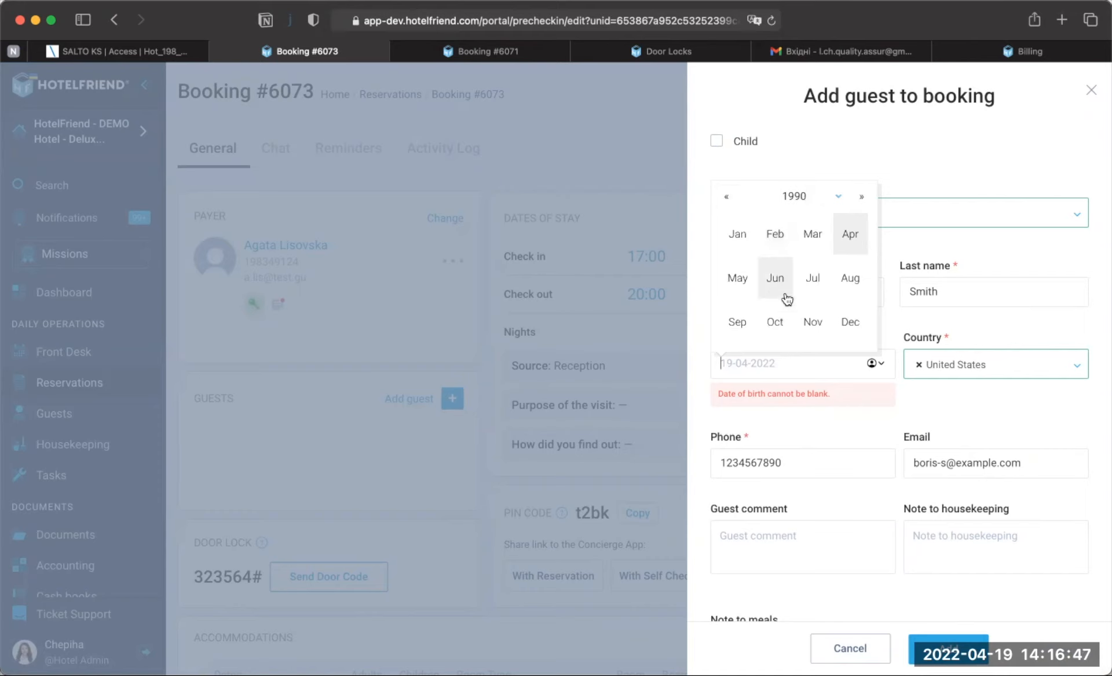
left_click(779, 284)
left_click(796, 290)
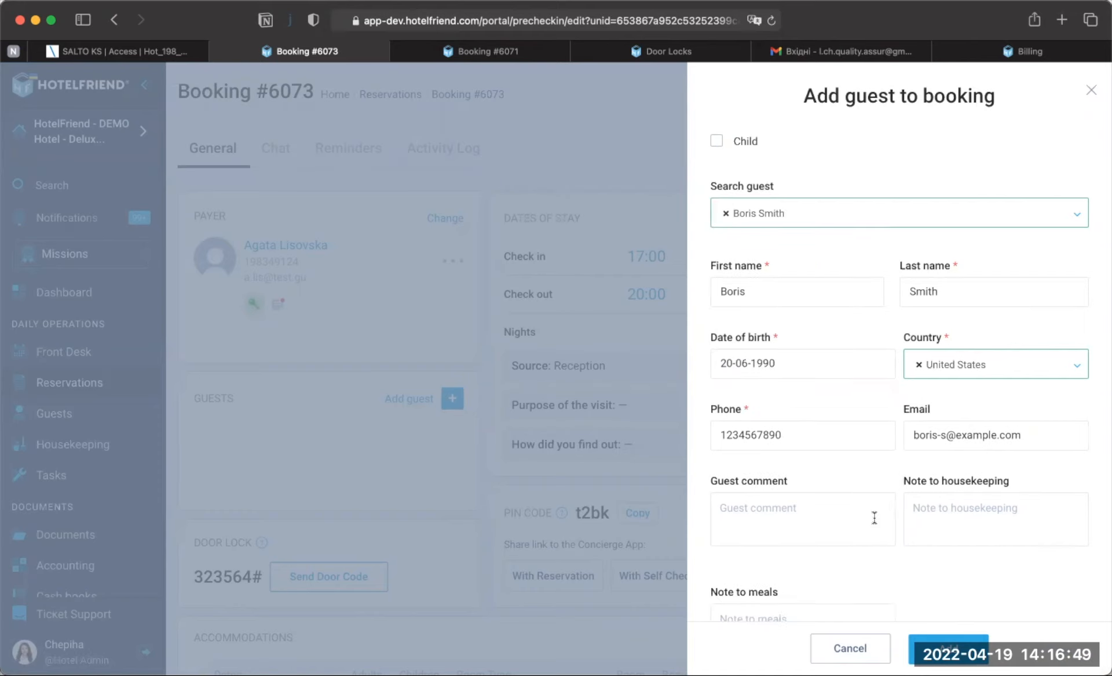
left_click(948, 648)
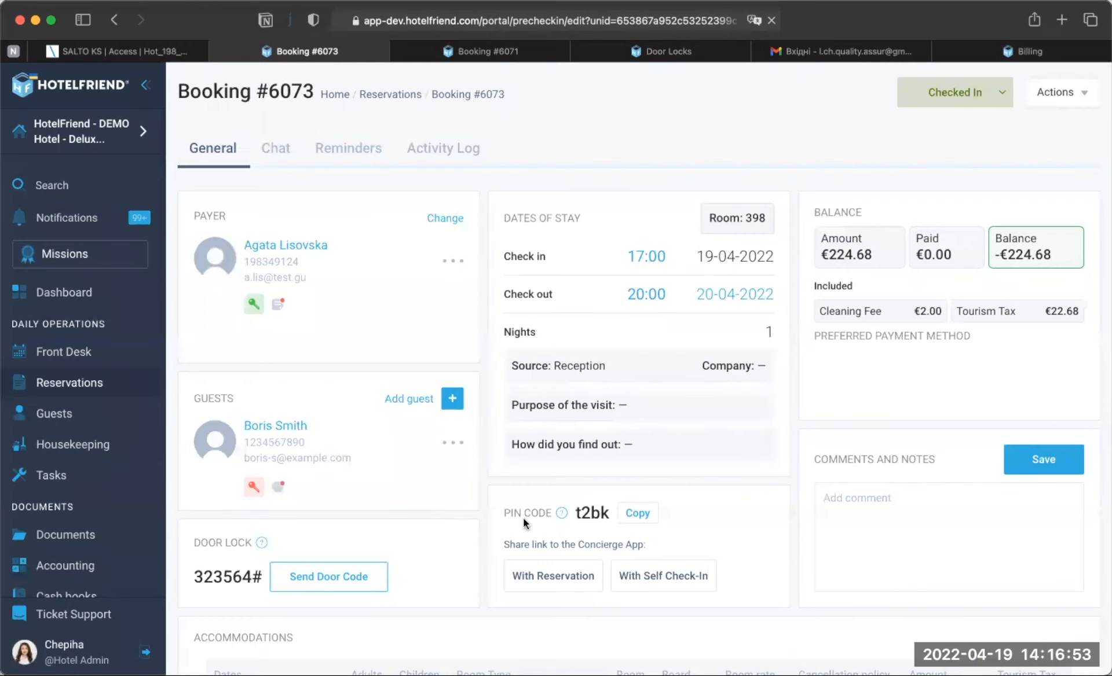
Step: Reload the room 398 booking and examine the Salto user assignments in the payer's door lock access
scroll(428, 473, "down", 2)
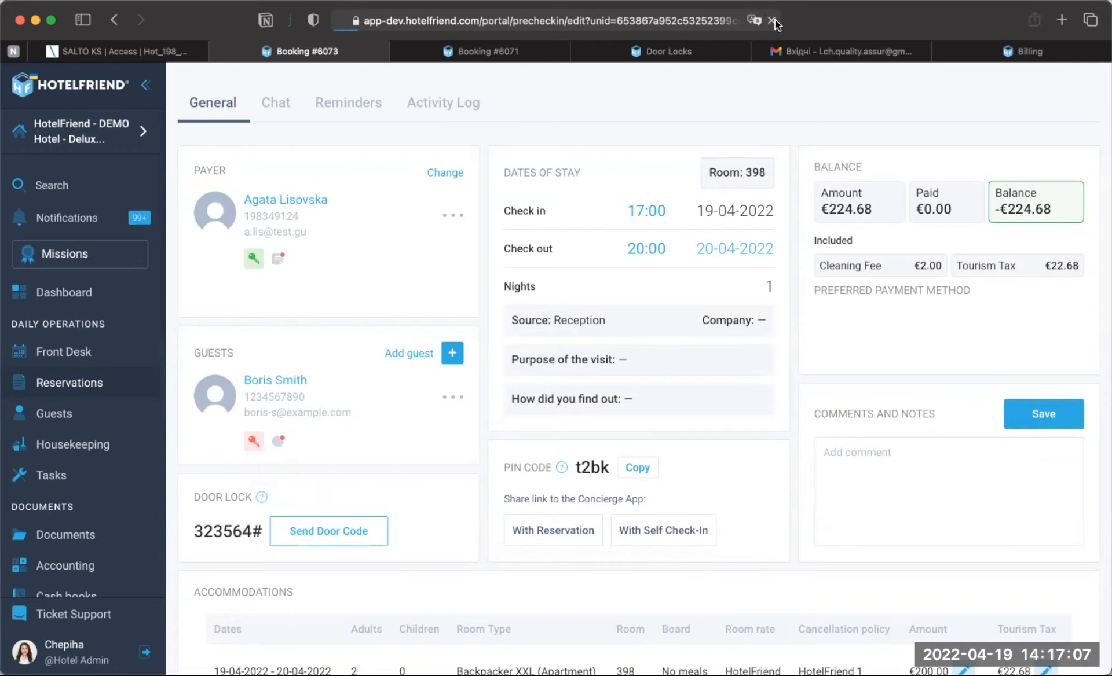
left_click(774, 19)
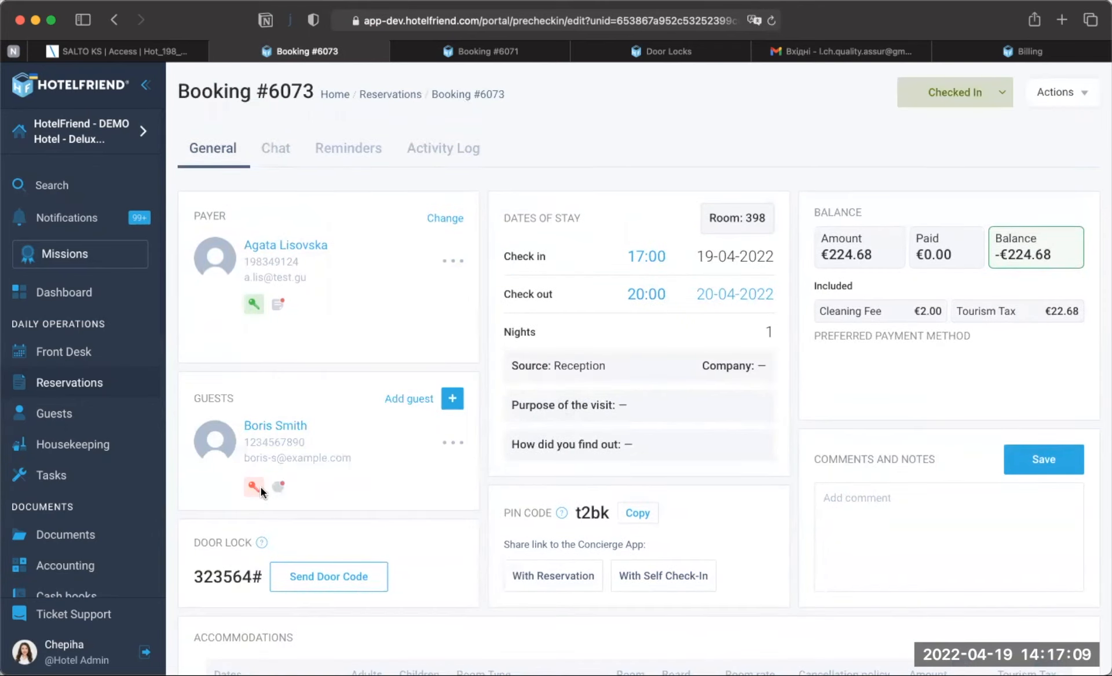
mouse_move(254, 490)
left_click(253, 307)
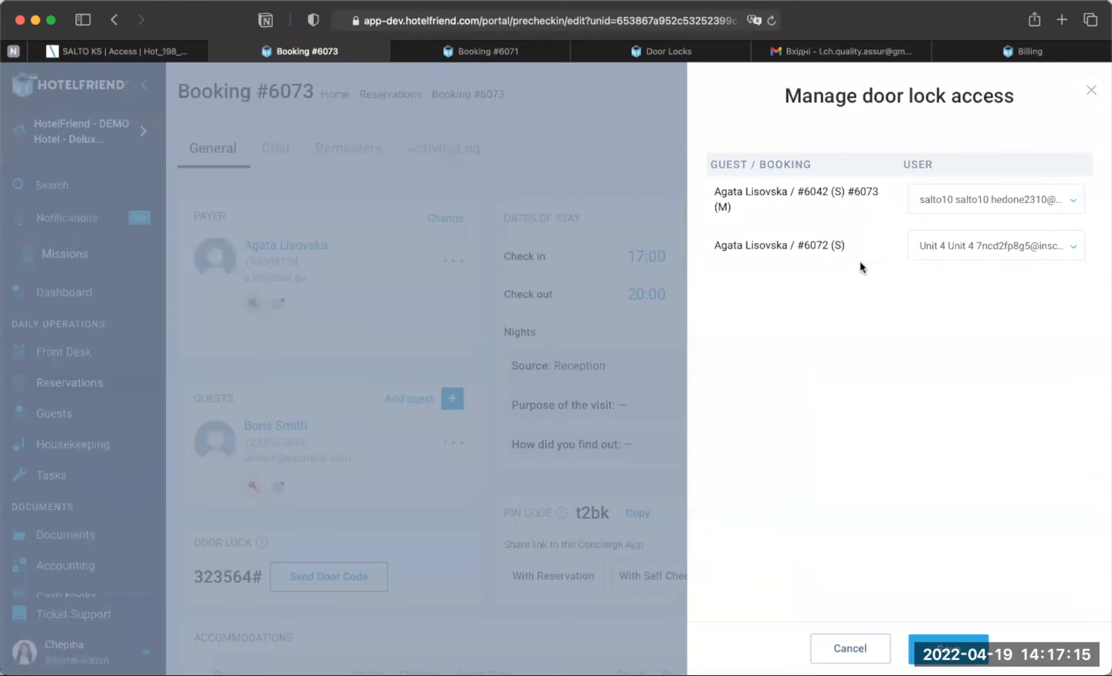
left_click(992, 249)
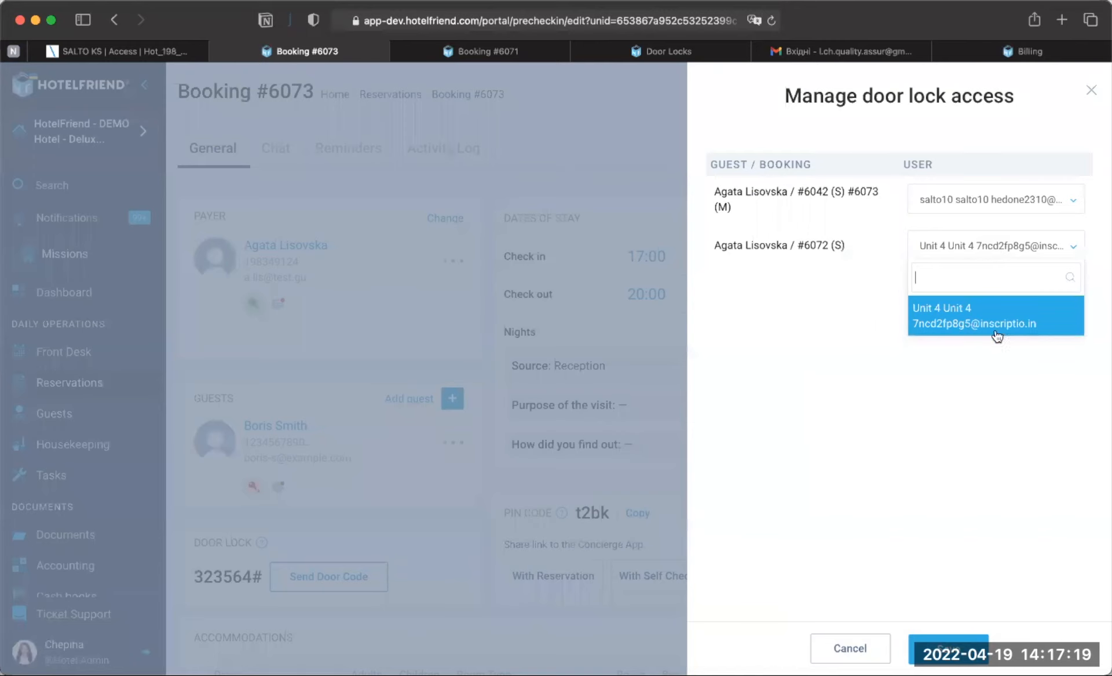
left_click(1000, 249)
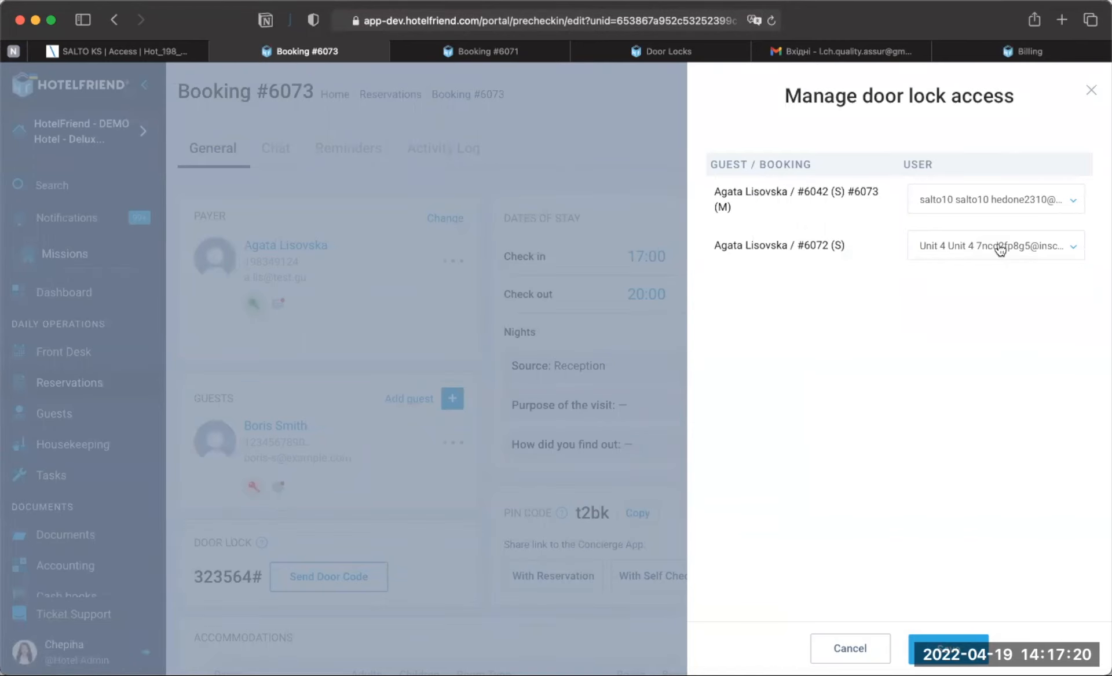
left_click(1094, 95)
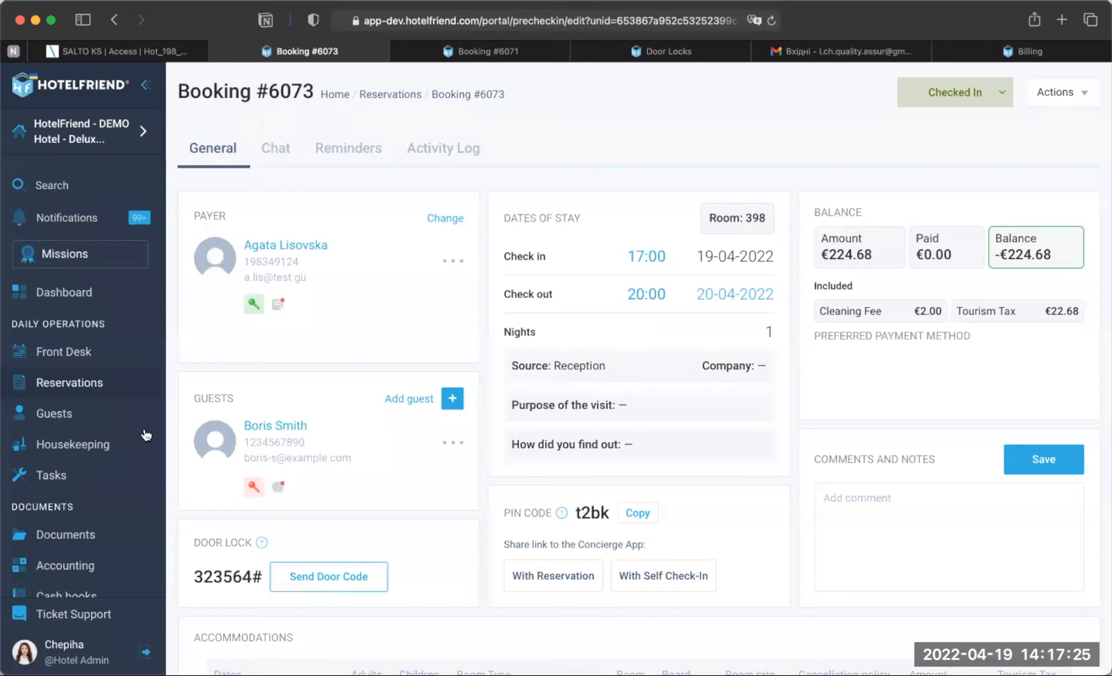
Step: Open the Room-name 298 booking of 12–13 April from the Front Desk and check it out without an invoice
left_click(75, 357)
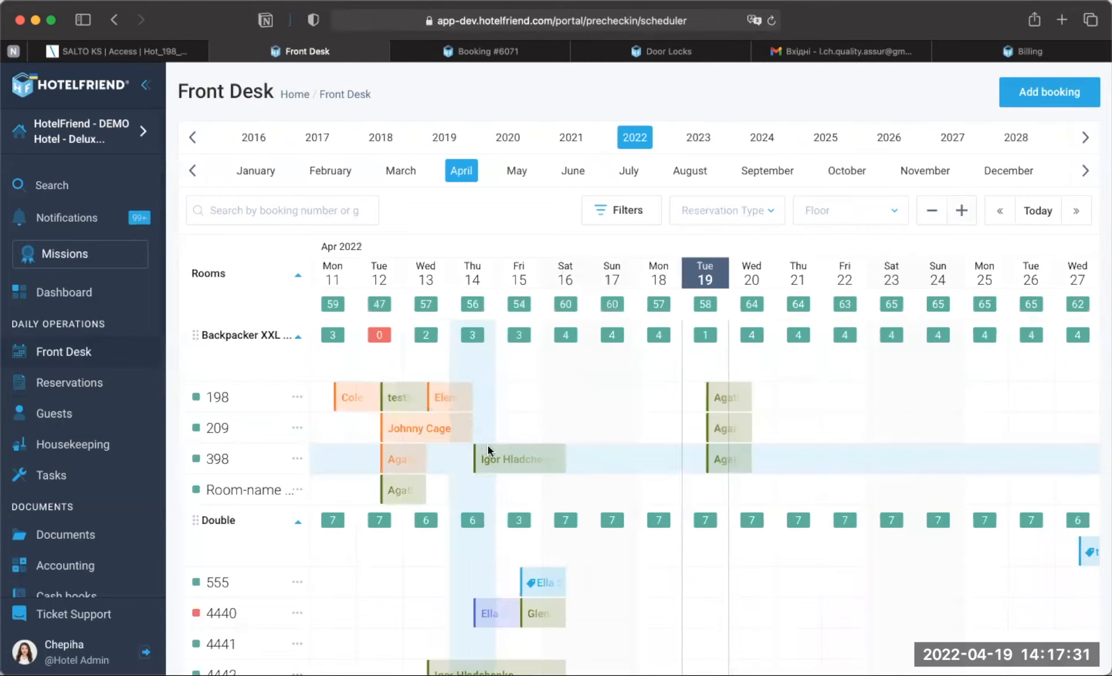
left_click(400, 490)
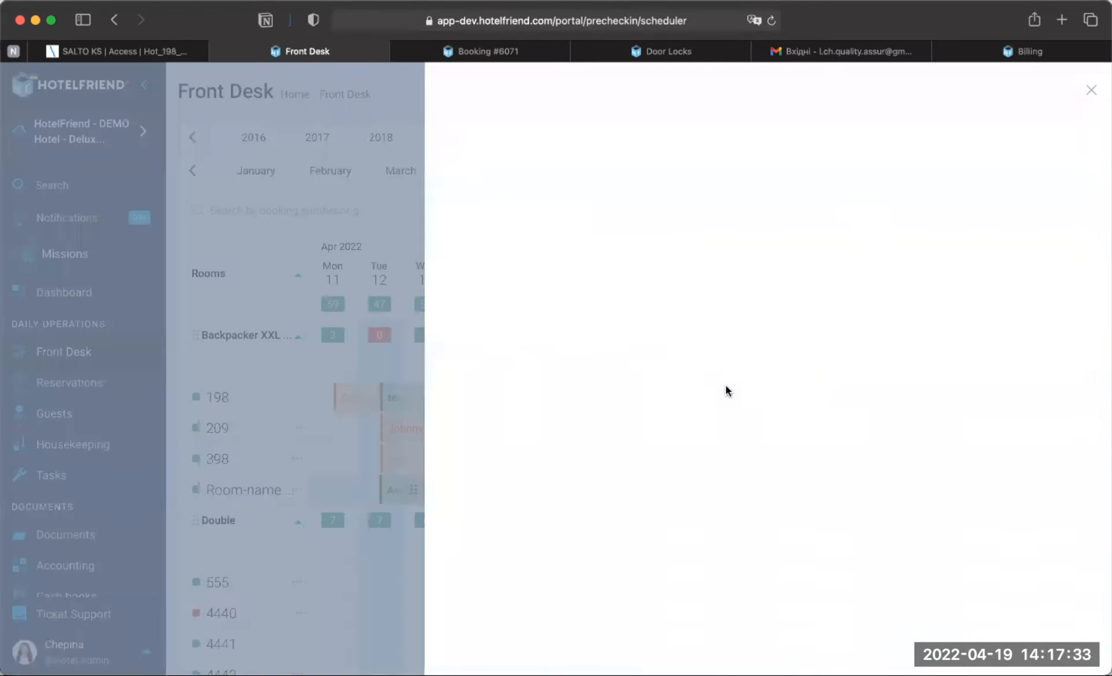
left_click(575, 360)
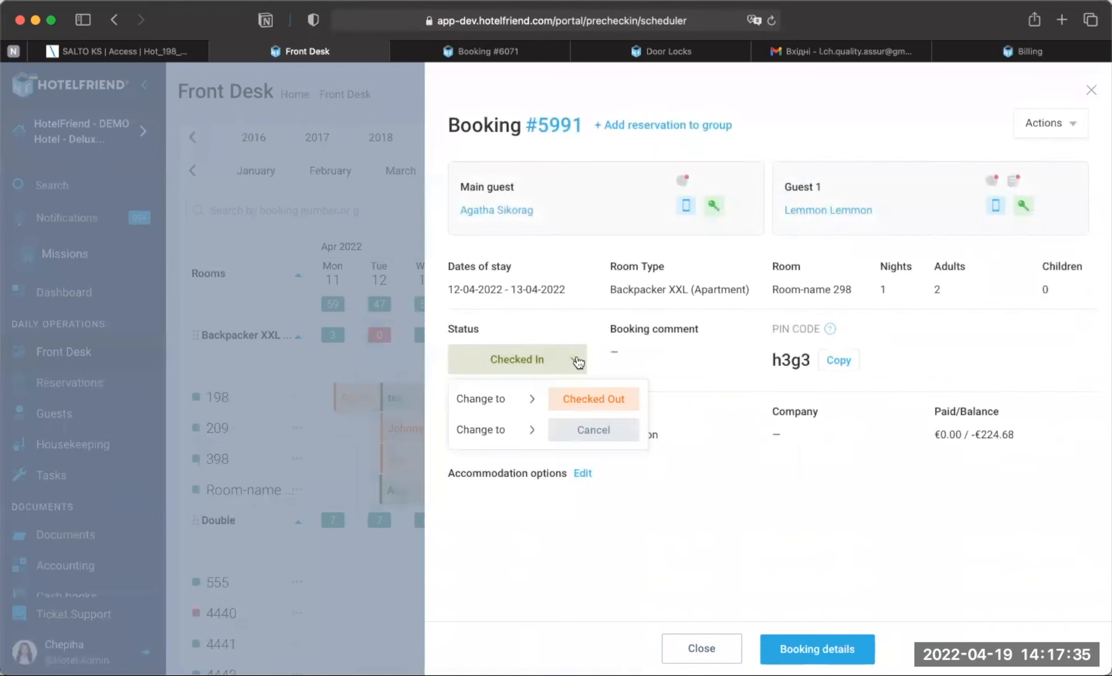
left_click(579, 400)
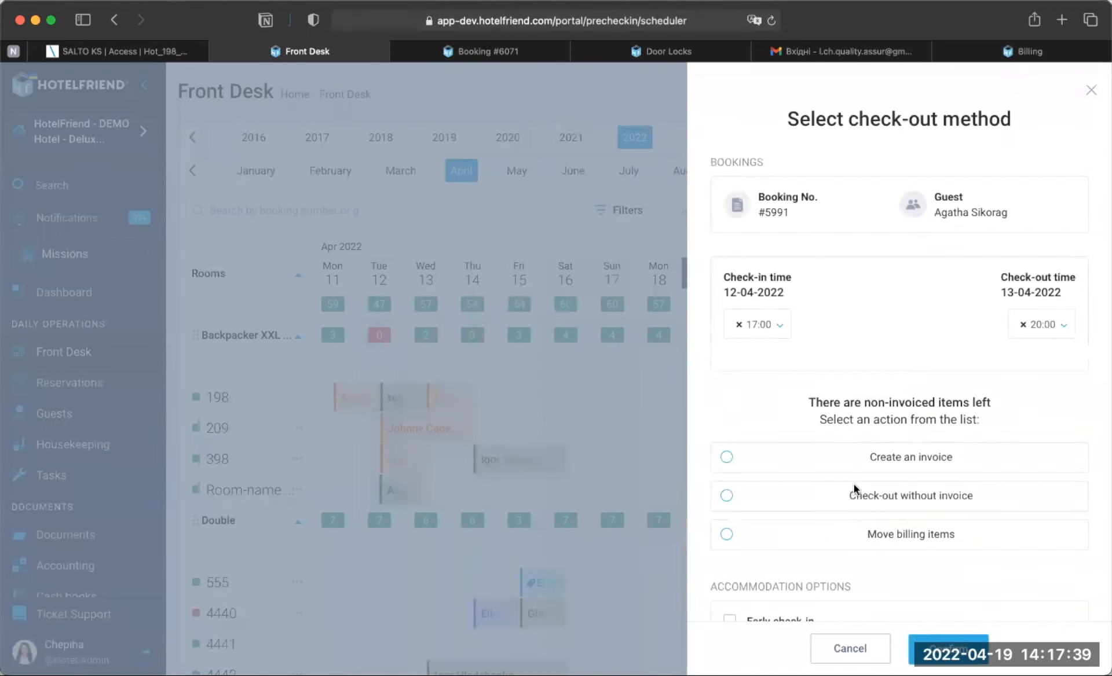
left_click(727, 499)
left_click(948, 649)
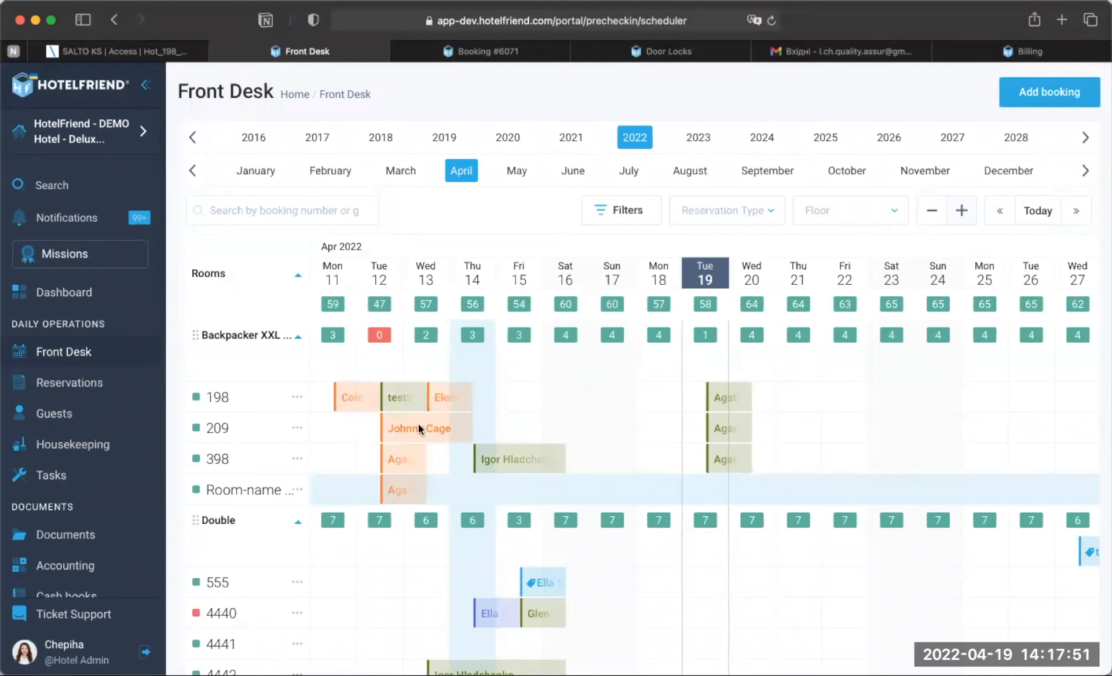
Step: Check out the room 198 booking of 12–13 April using Check-out without invoice
left_click(405, 403)
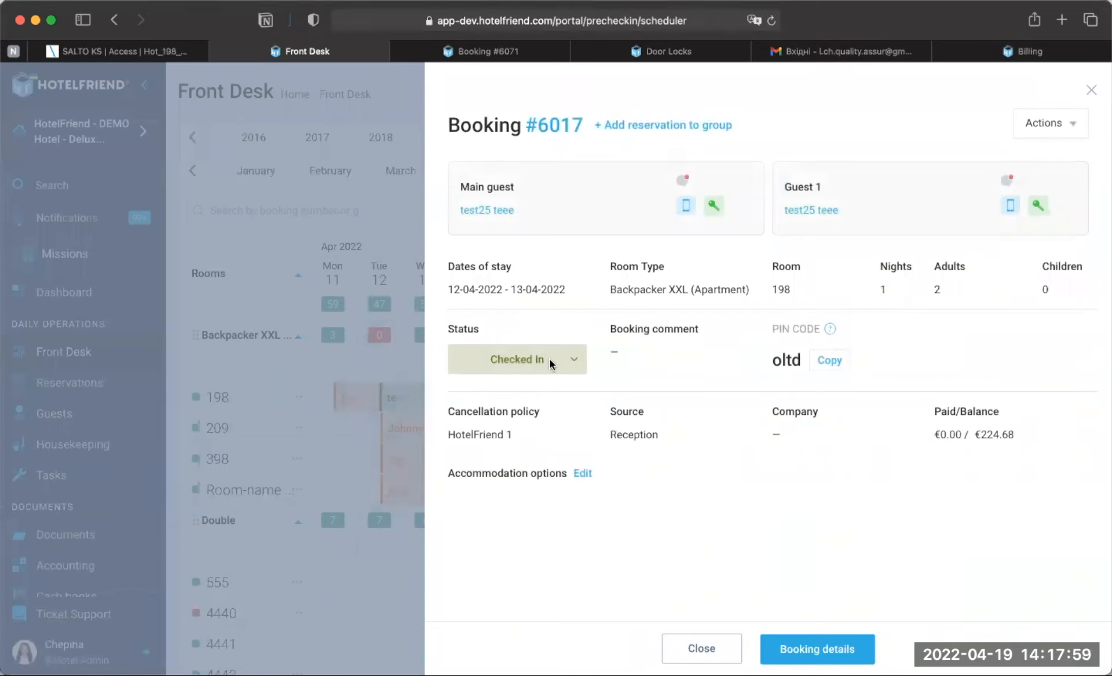
left_click(572, 361)
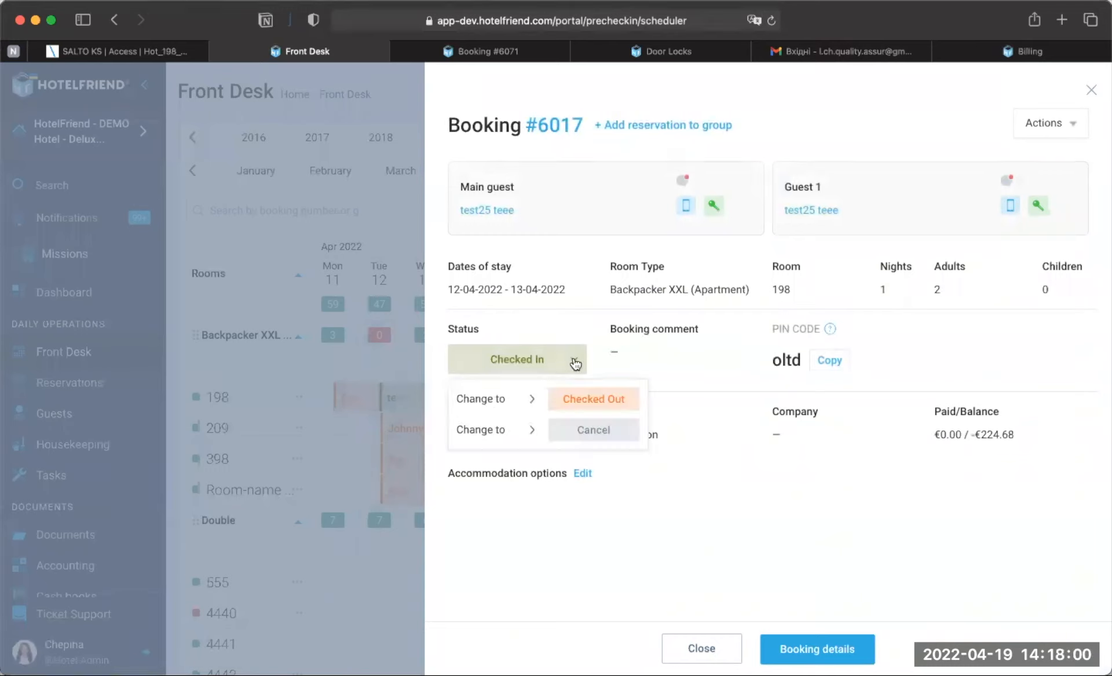
left_click(582, 397)
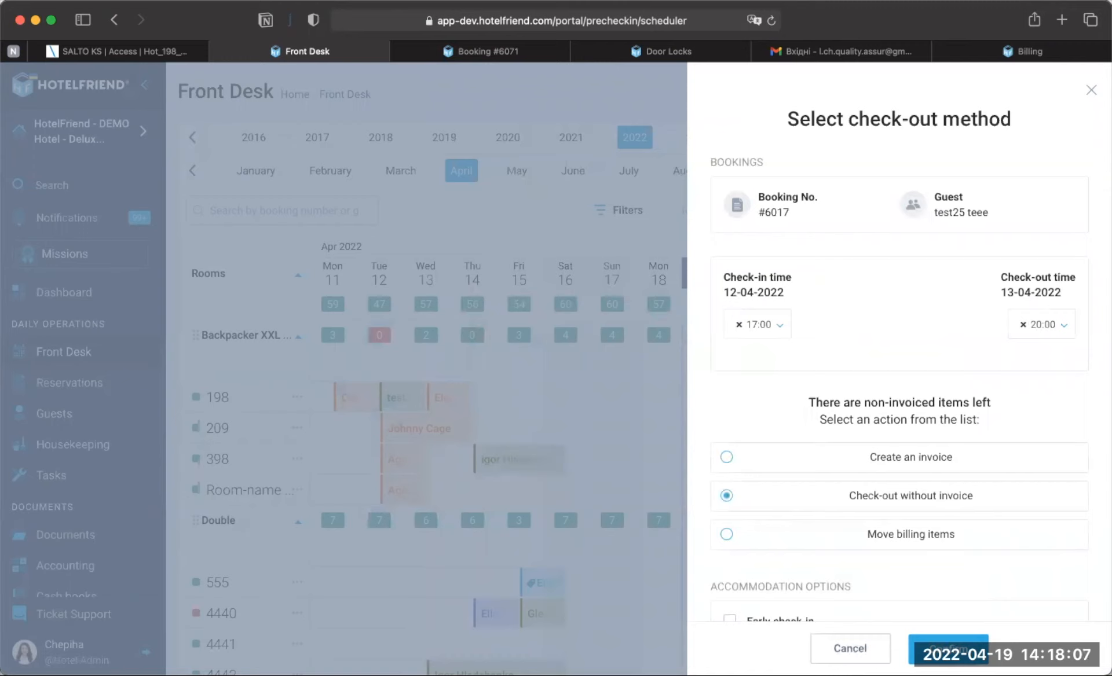
left_click(948, 648)
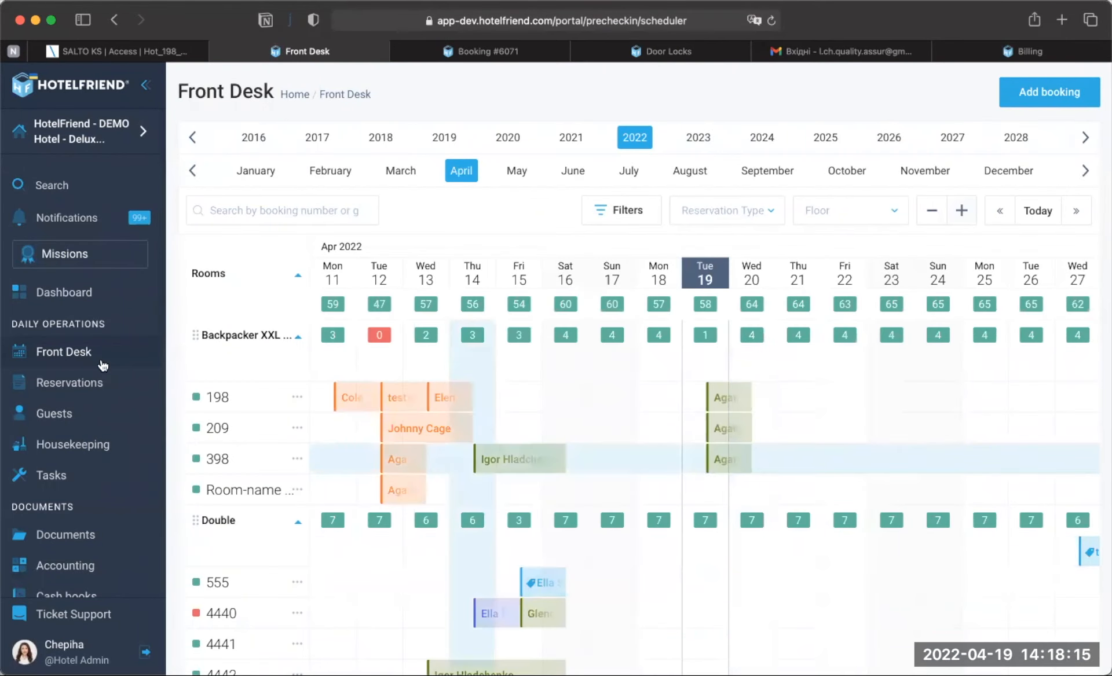
Step: Open the room 398 booking from Reservations and assign its added guest to the Salto user salto11
left_click(107, 393)
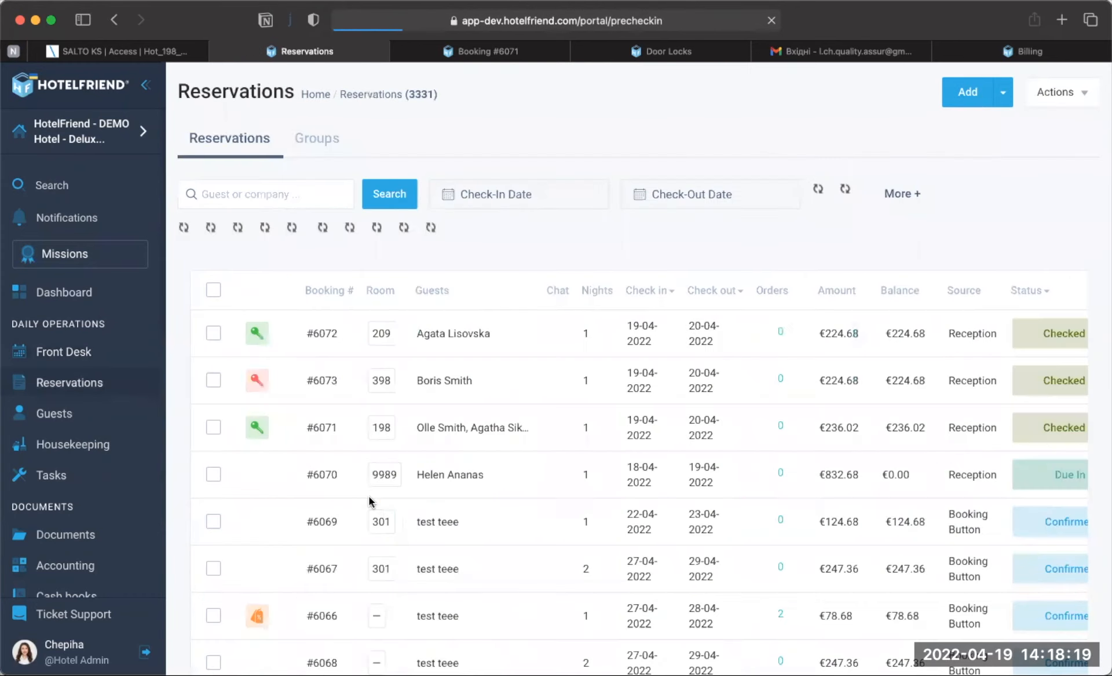
left_click(494, 382)
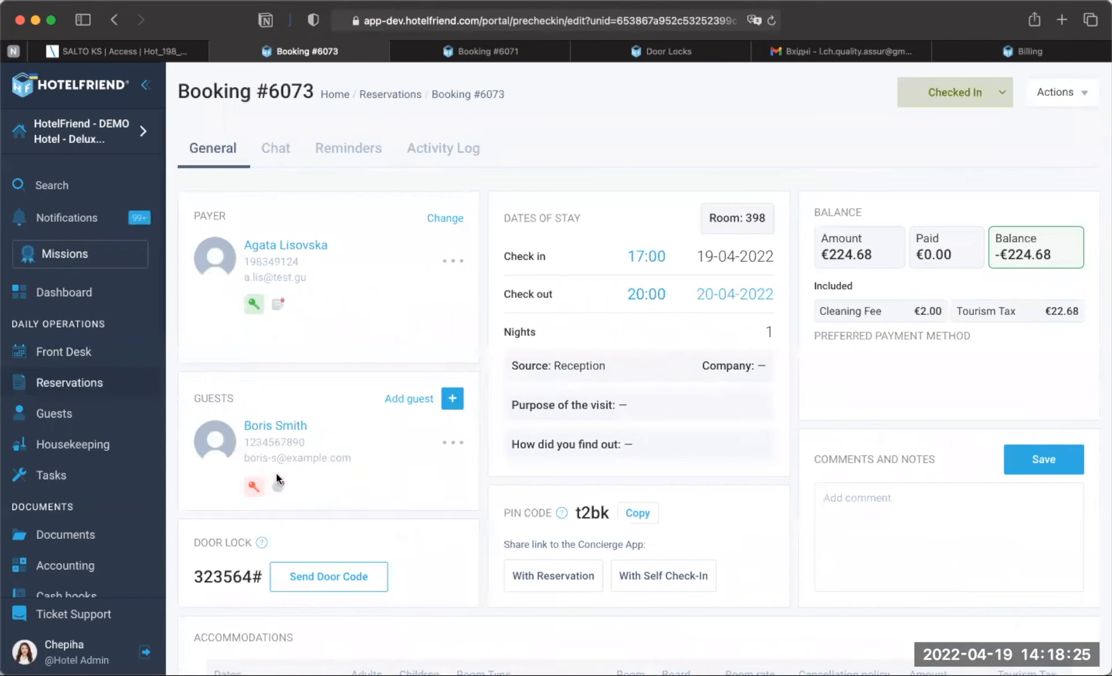
left_click(452, 444)
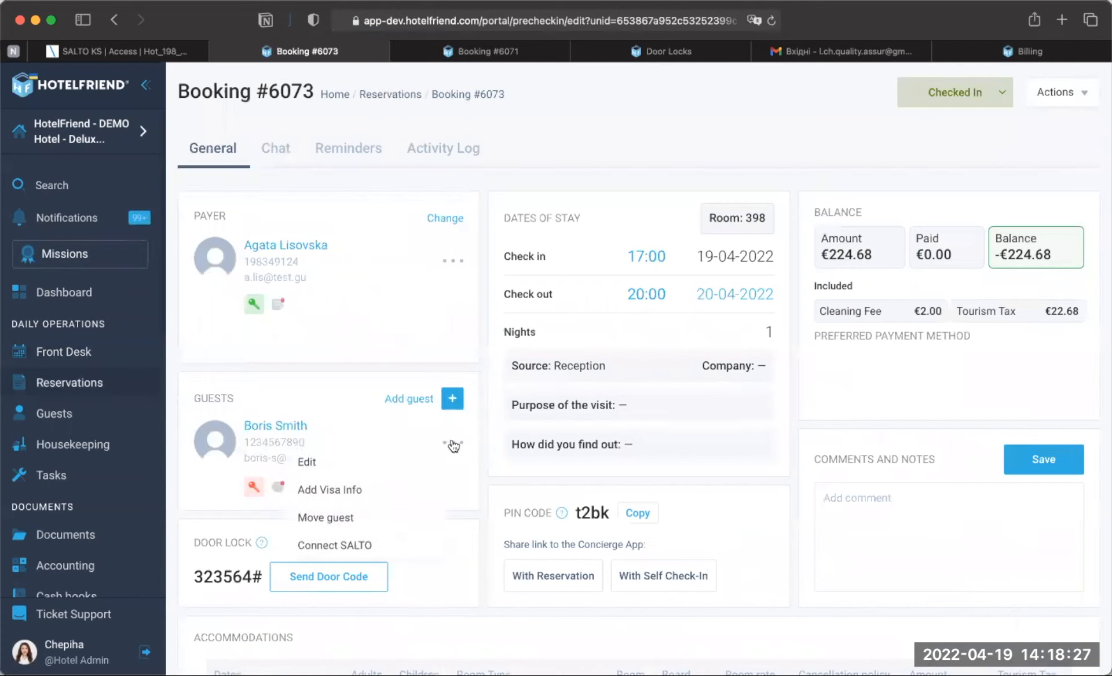
left_click(347, 545)
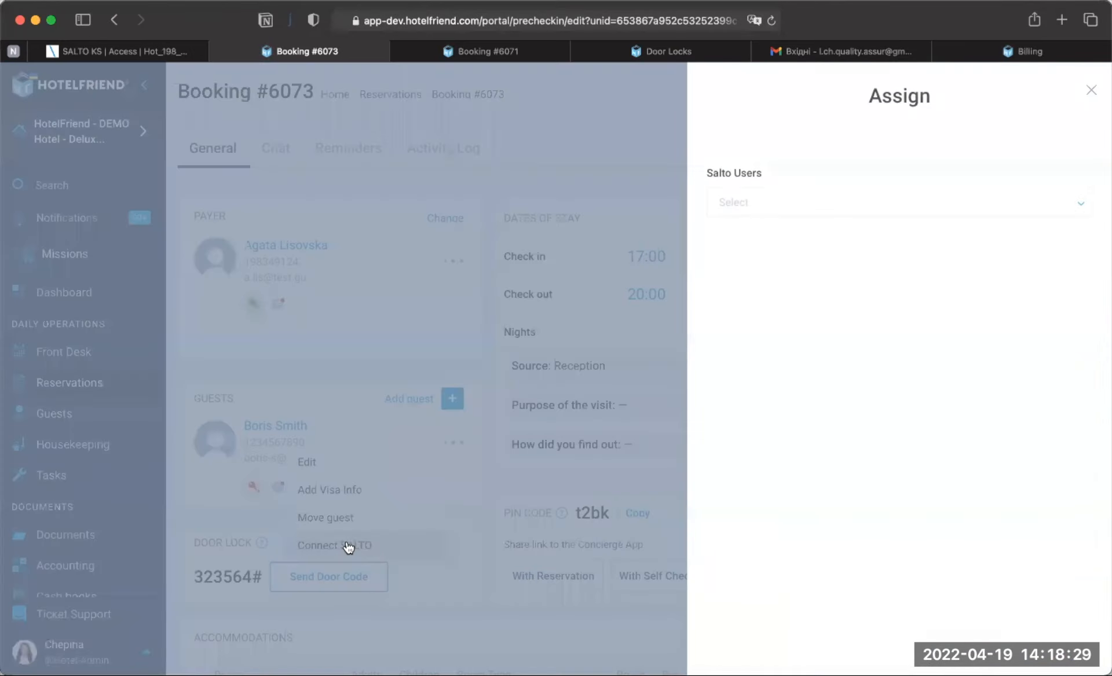
left_click(877, 212)
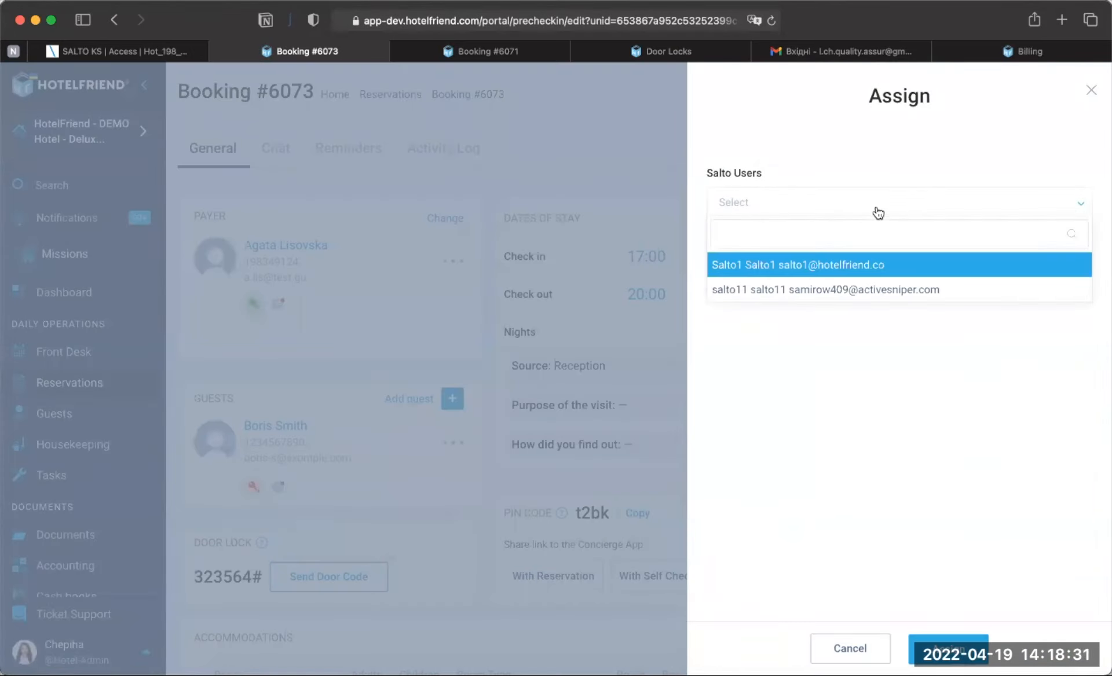
left_click(823, 291)
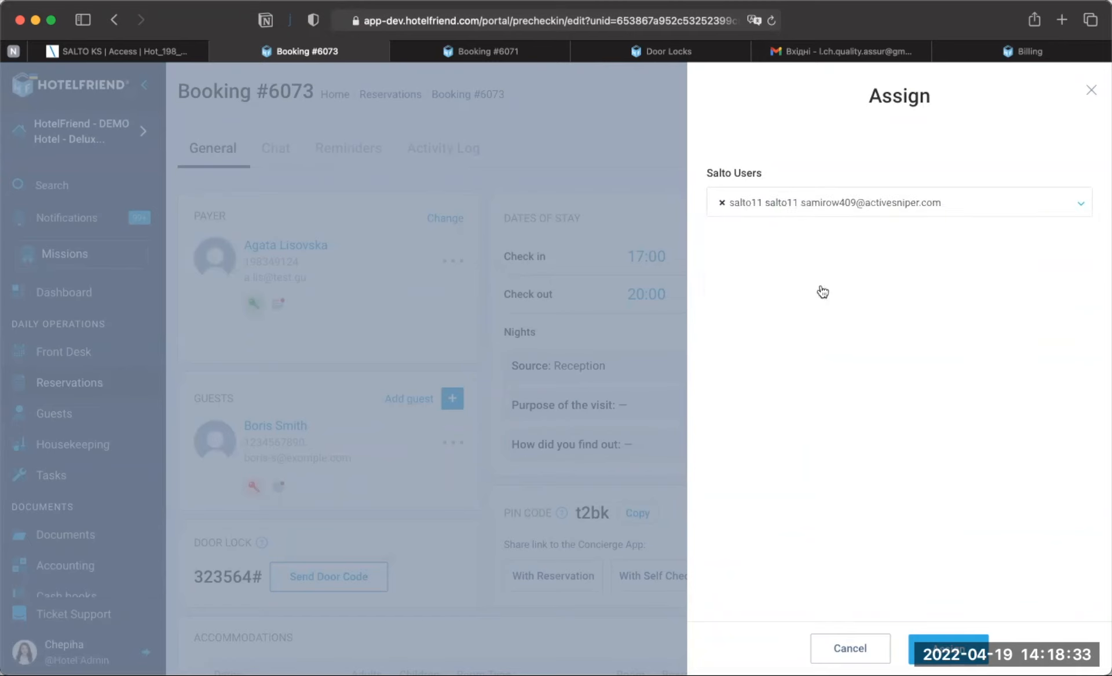
left_click(948, 649)
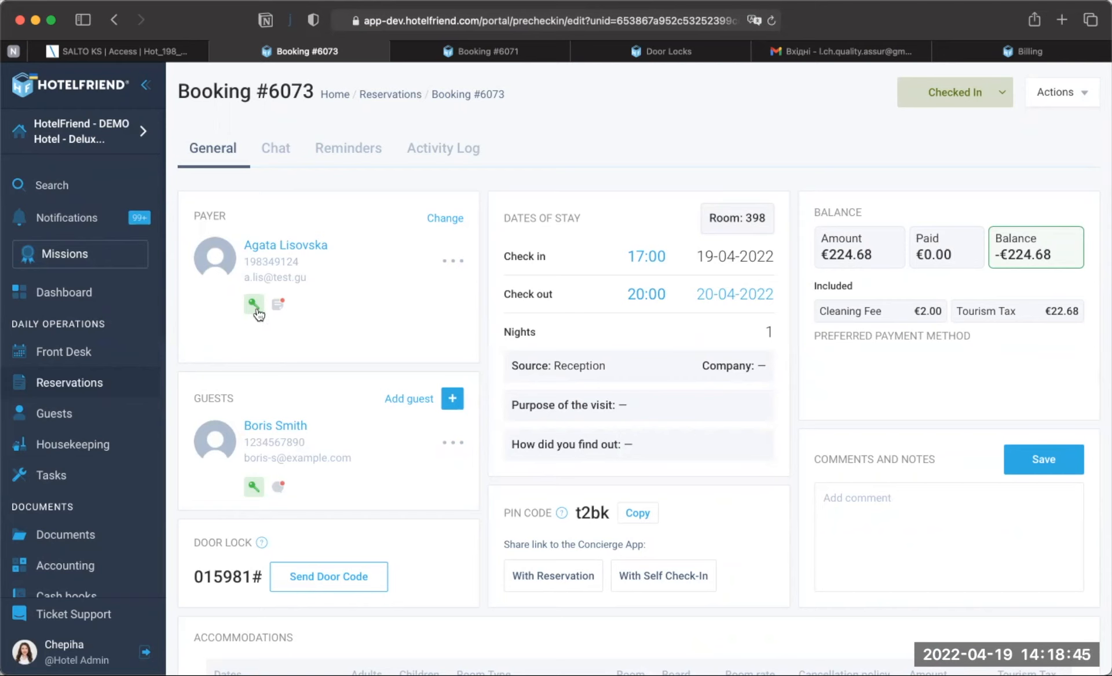
Step: Examine which Salto users are assigned to the payer and guest in the room 398 booking's door lock access
left_click(1068, 94)
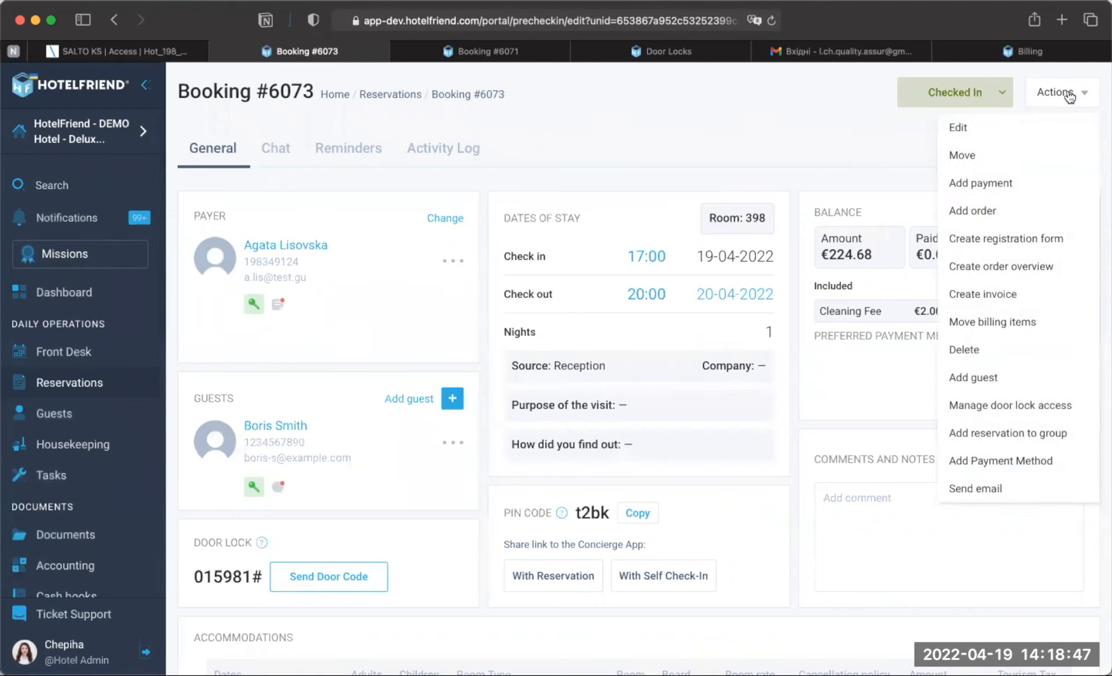
left_click(987, 405)
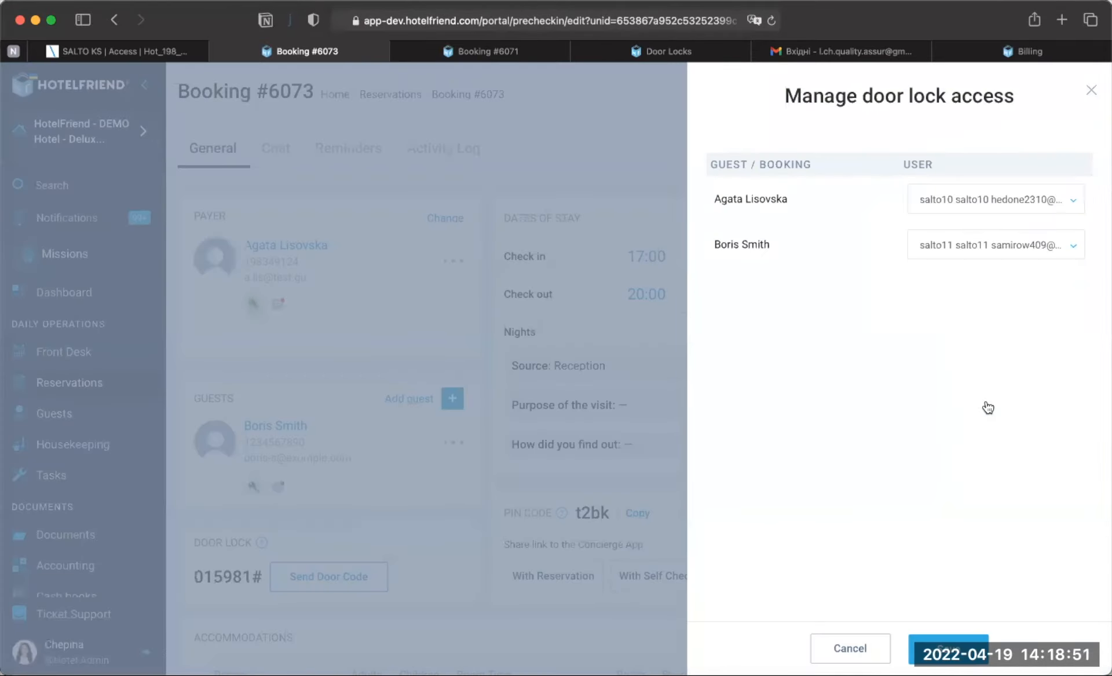
left_click(1092, 97)
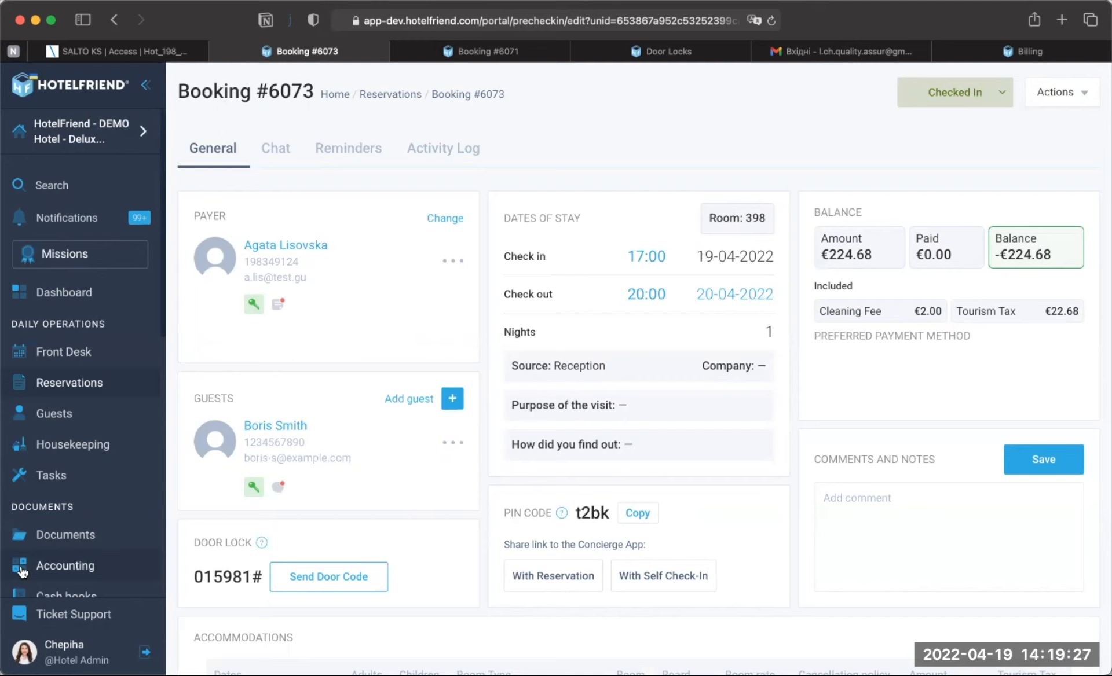
scroll(55, 489, "down", 8)
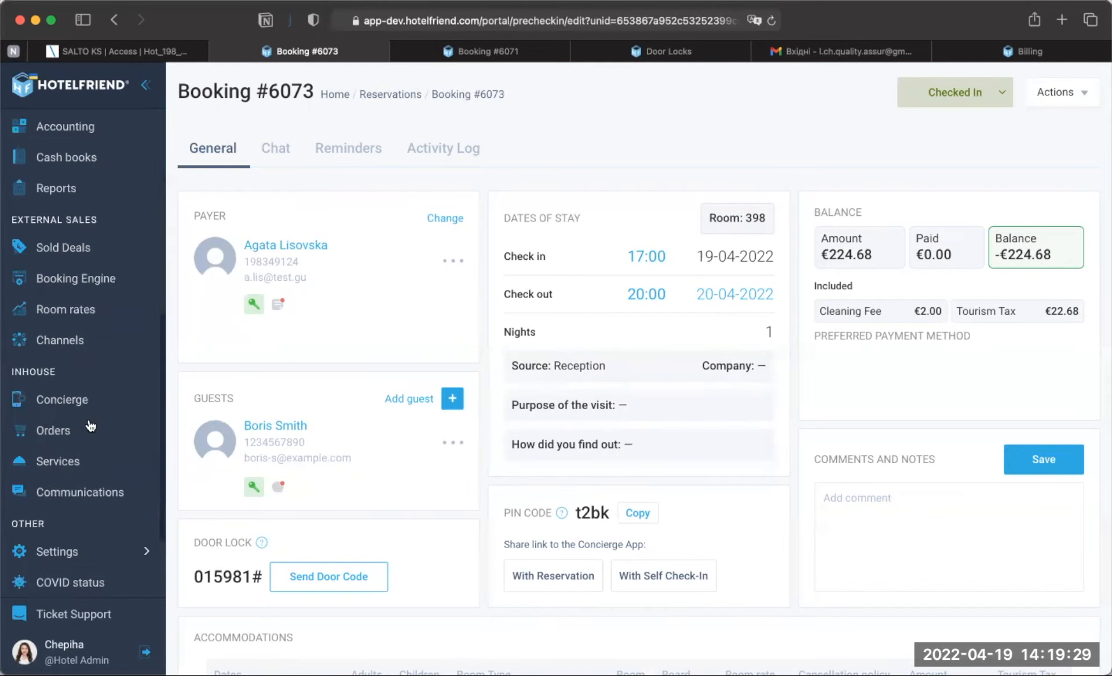
scroll(71, 509, "down", 2)
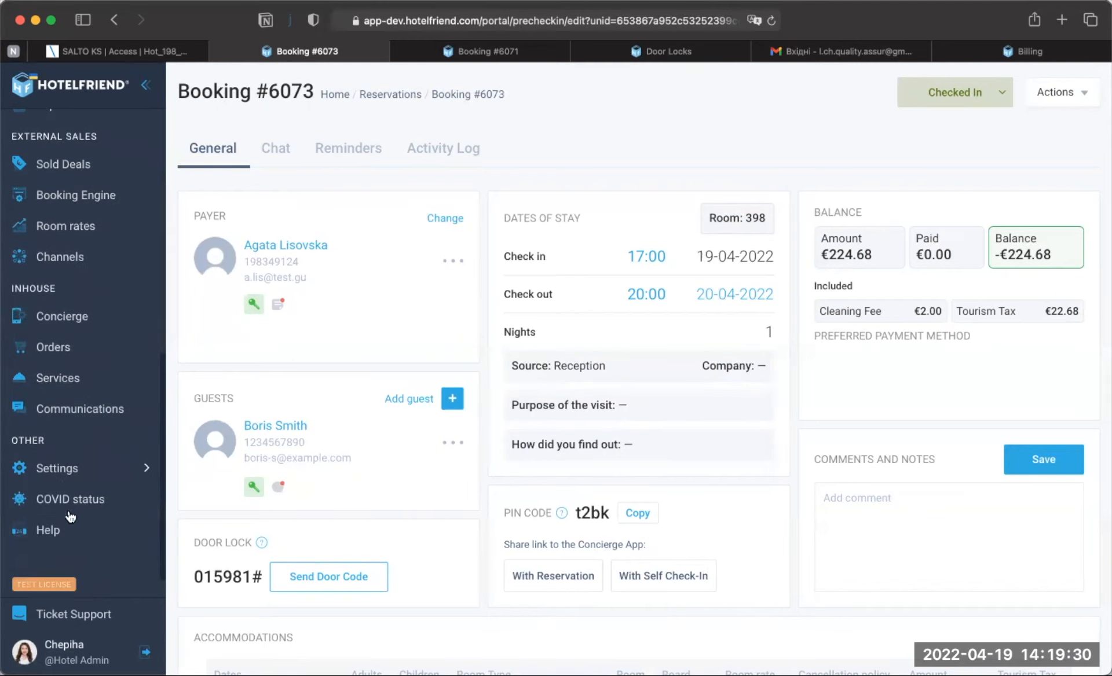
left_click(68, 472)
scroll(106, 544, "down", 3)
scroll(106, 544, "down", 4)
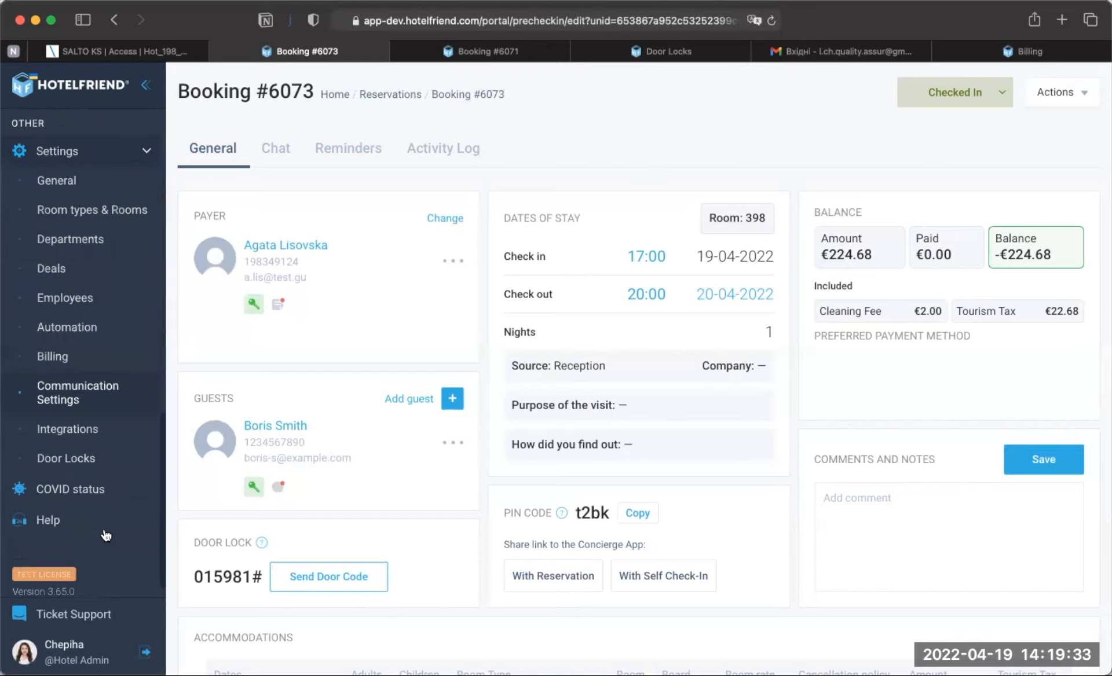
scroll(106, 538, "up", 2)
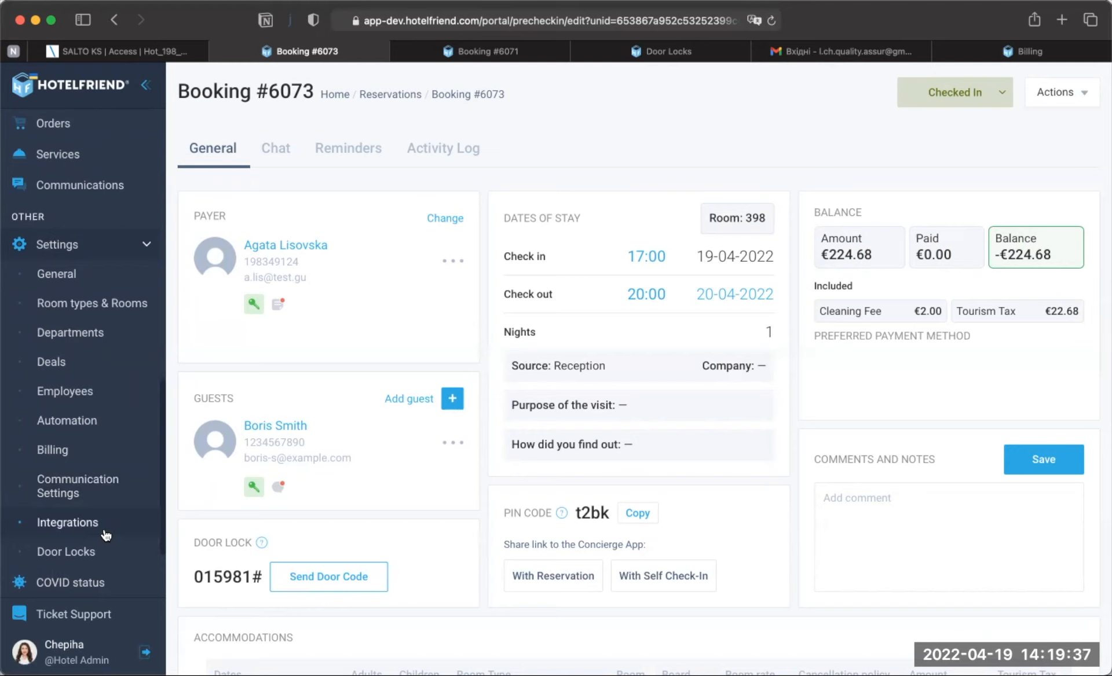
left_click(145, 249)
Step: Open the Housekeeping settings and review the automatic room status rules for check-out, checked-in and due-out bookings
scroll(87, 353, "up", 4)
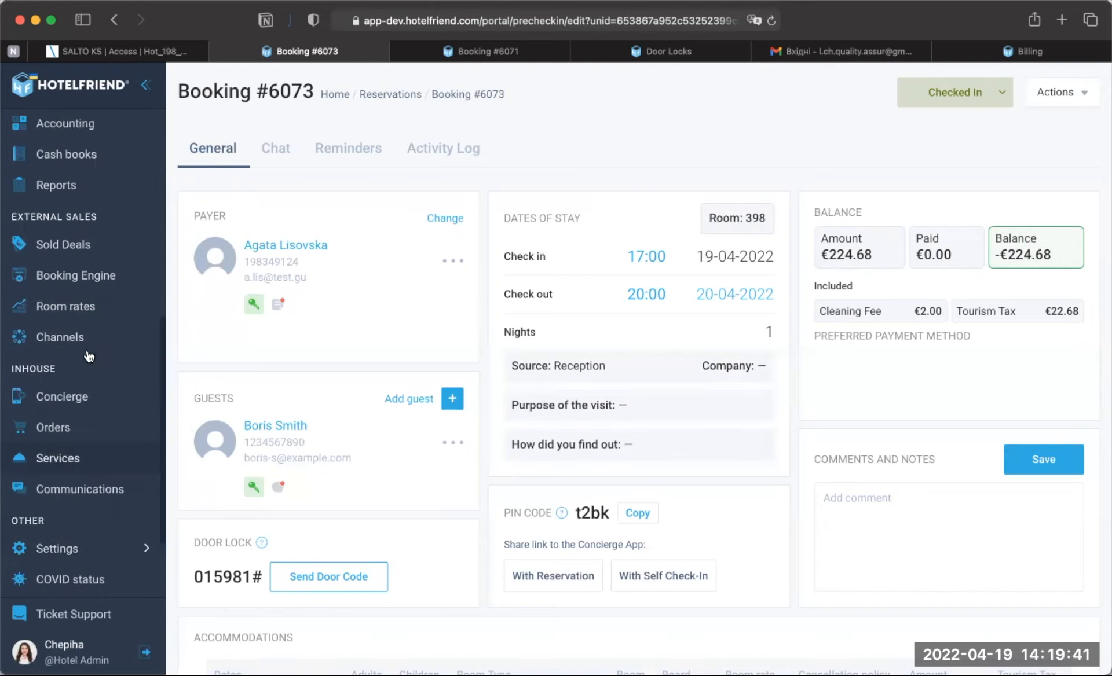
scroll(87, 354, "up", 3)
scroll(112, 207, "up", 1)
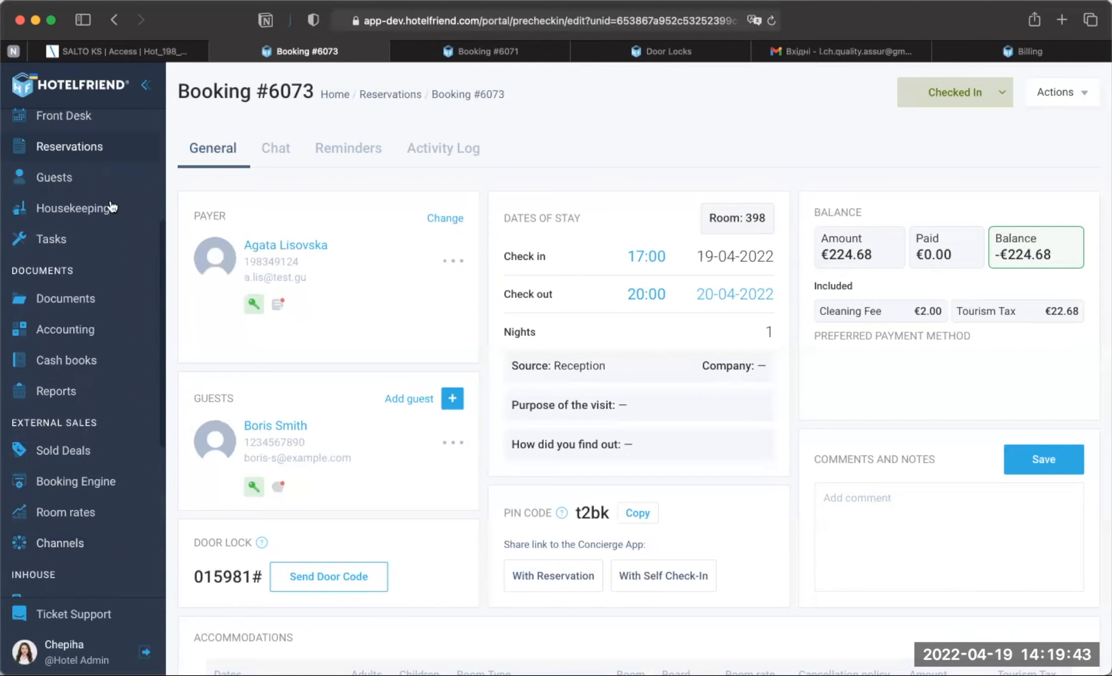
left_click(84, 209)
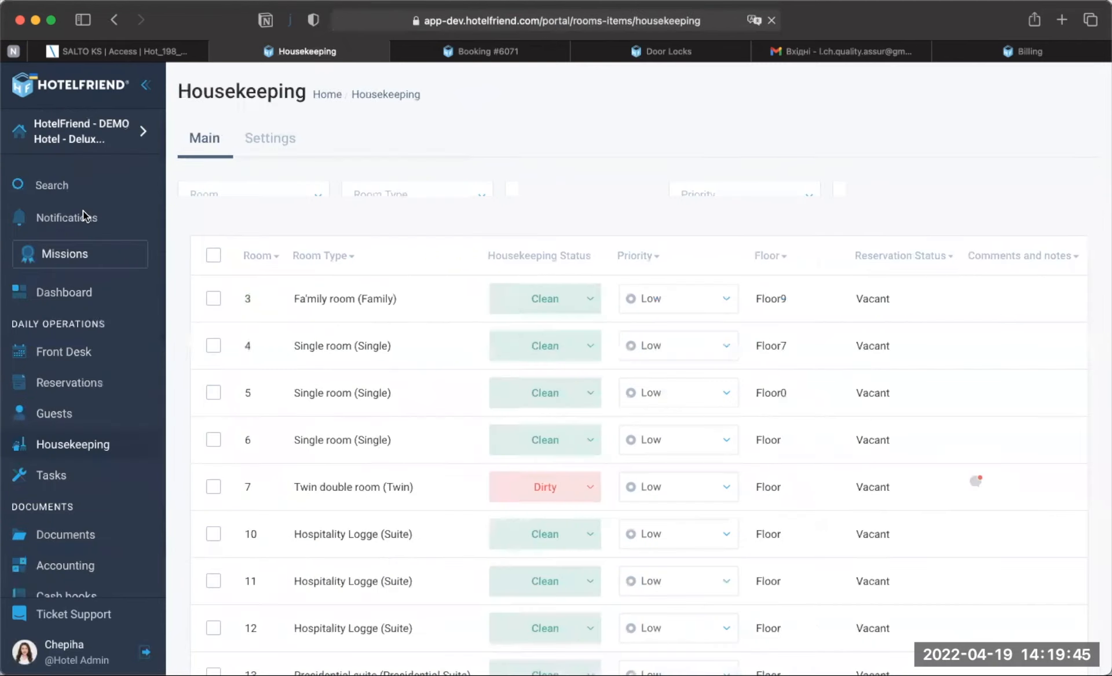
left_click(258, 138)
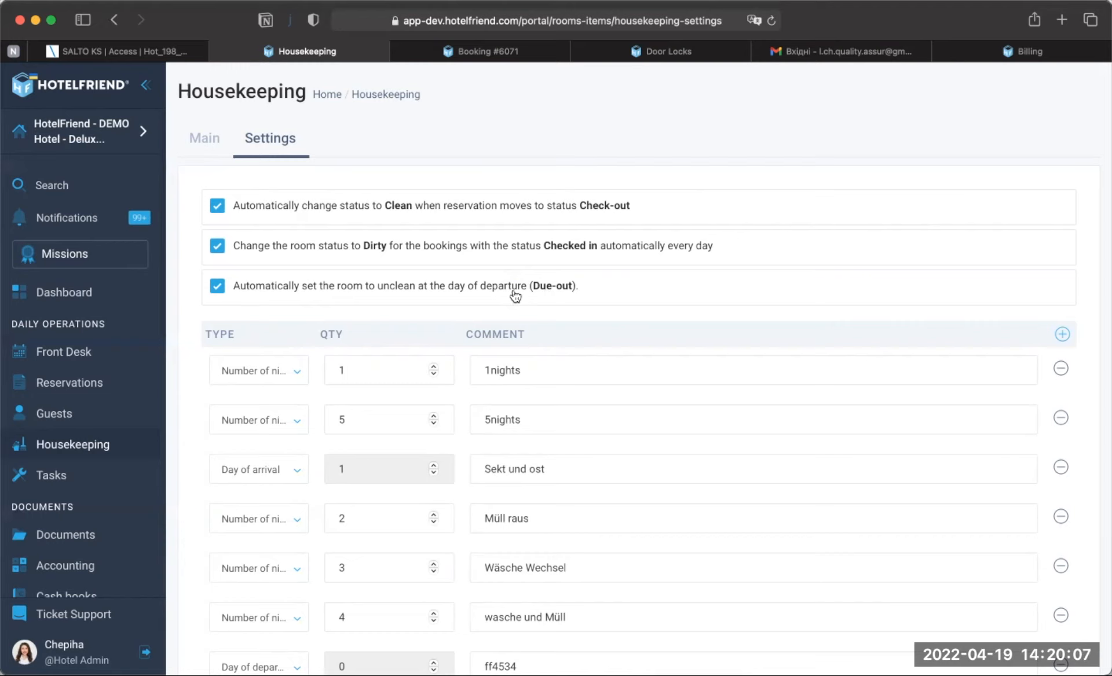
Step: Move the room 398 booking to 18–19 April on the Front Desk, save it, and check the room's housekeeping status
left_click(66, 353)
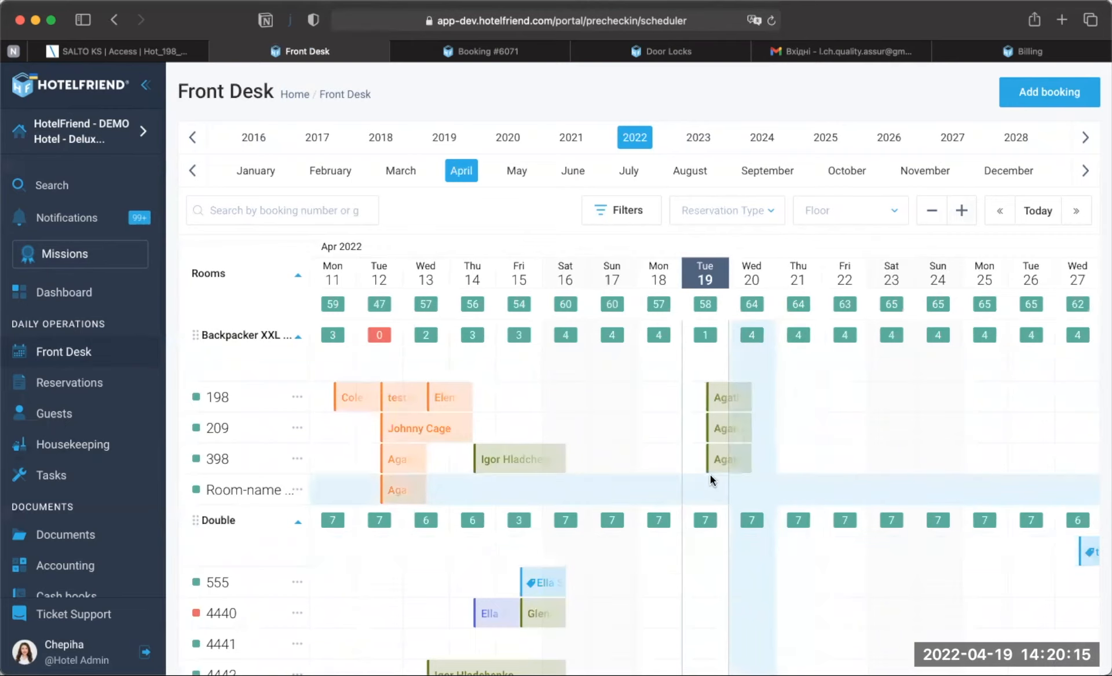
mouse_move(718, 459)
left_mouse_down()
mouse_move(667, 457)
mouse_move(677, 460)
left_mouse_up()
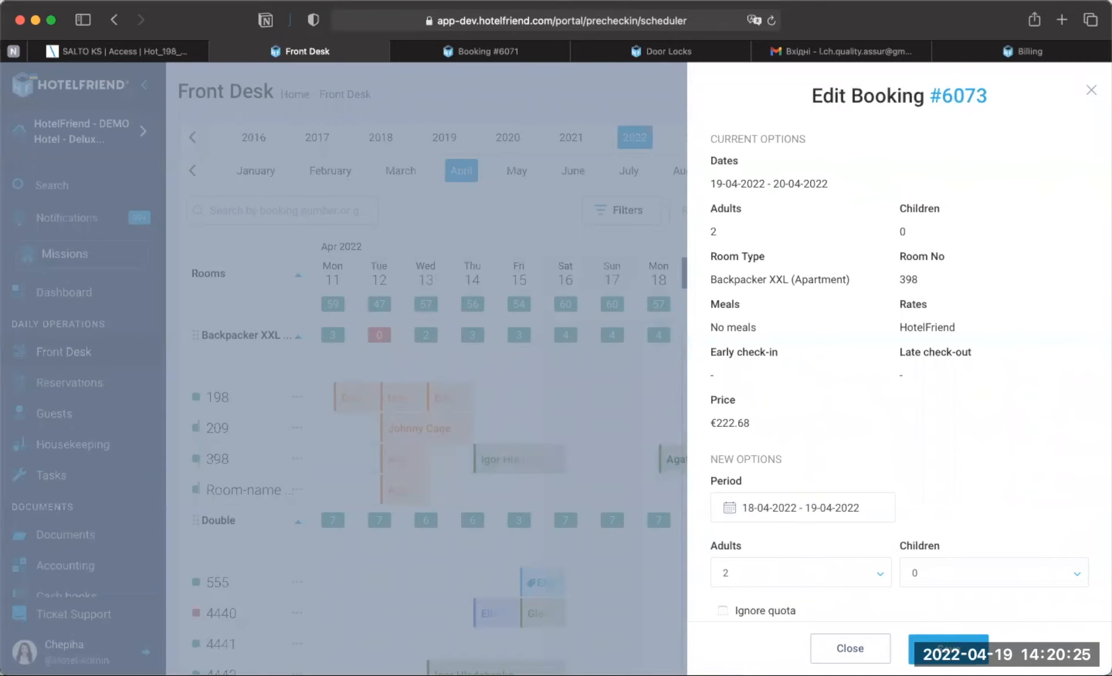
left_click(948, 648)
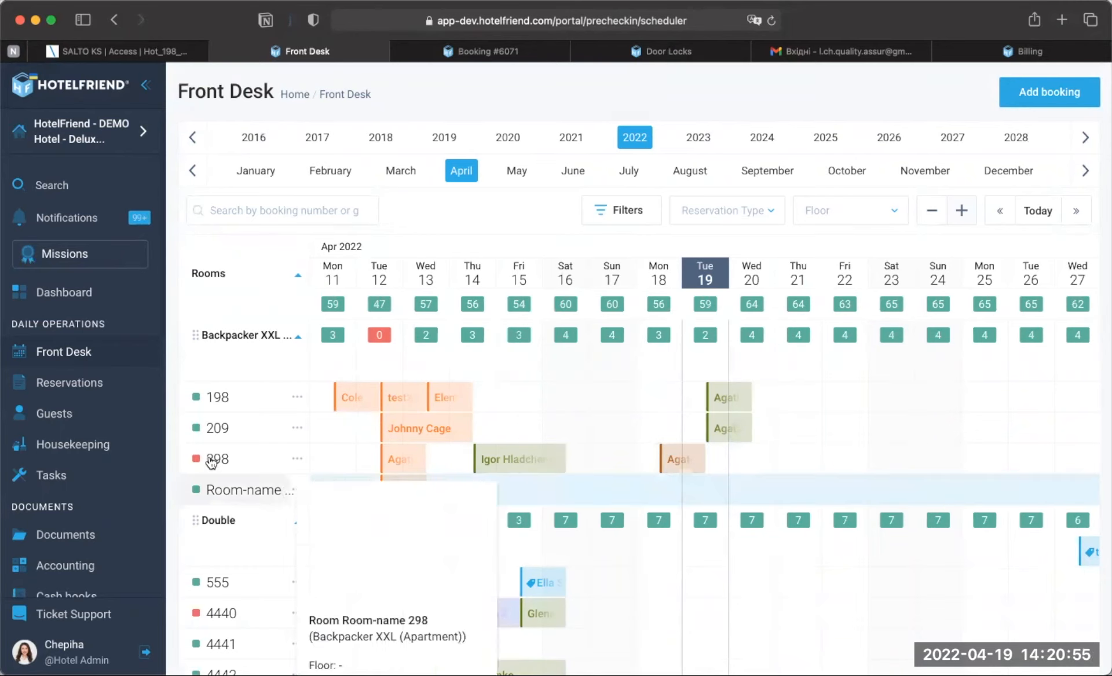
mouse_move(211, 462)
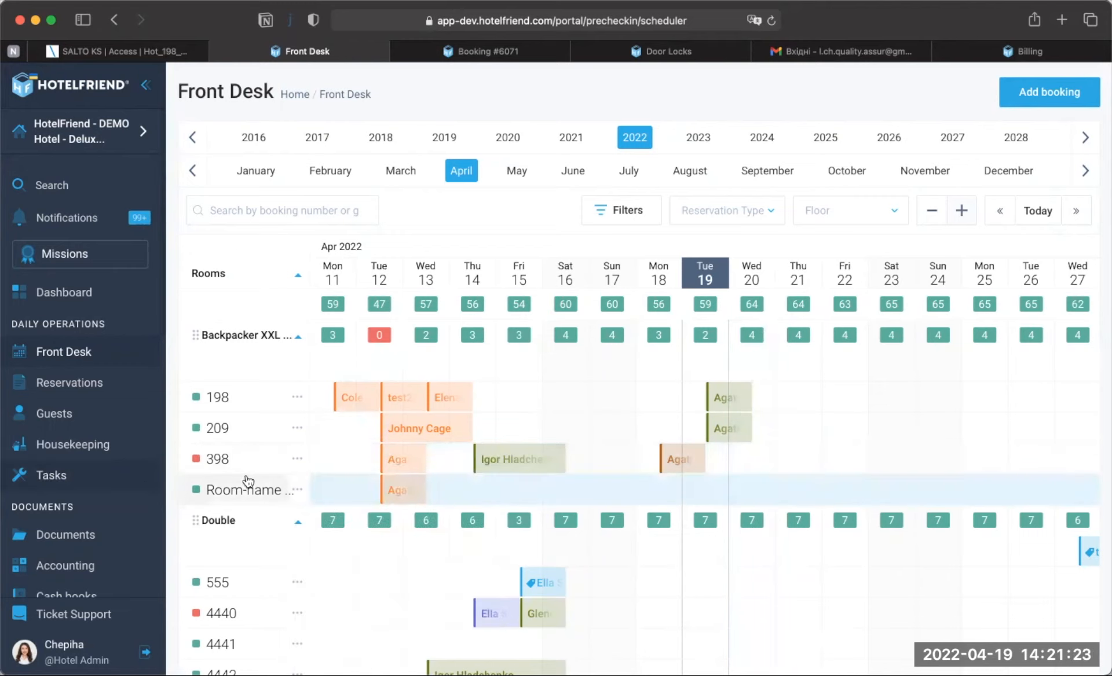
Step: Switch to the Door Locks page, sign out, and sign in with the housekeeper's e-mail and account password without saving the password
left_click(658, 50)
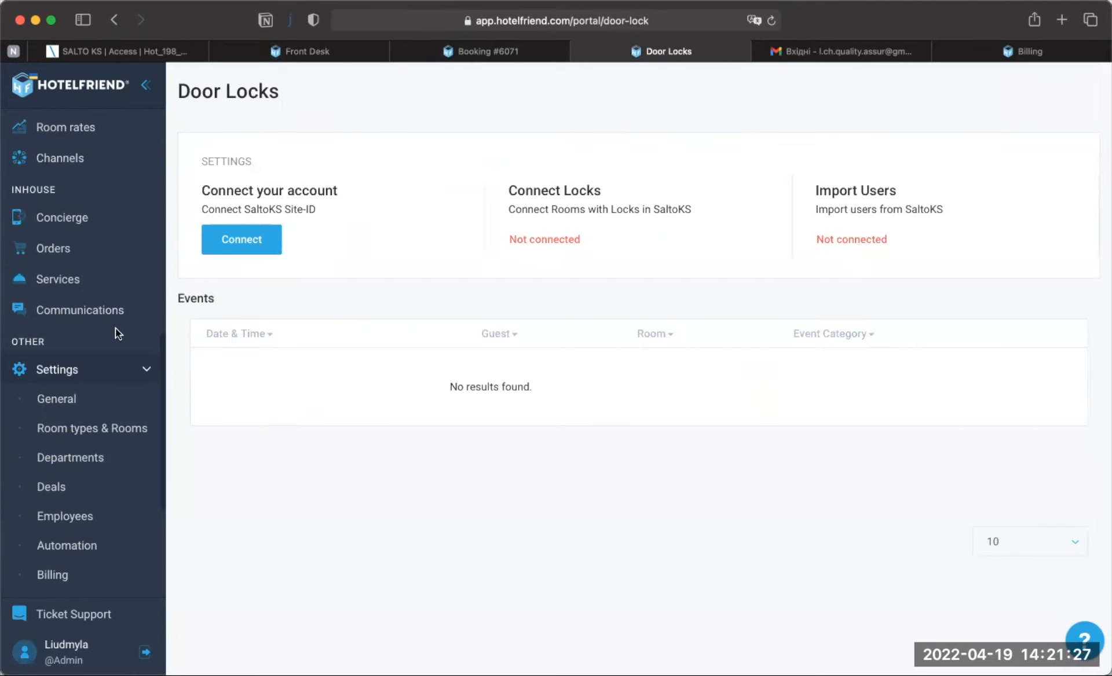
scroll(116, 328, "down", 5)
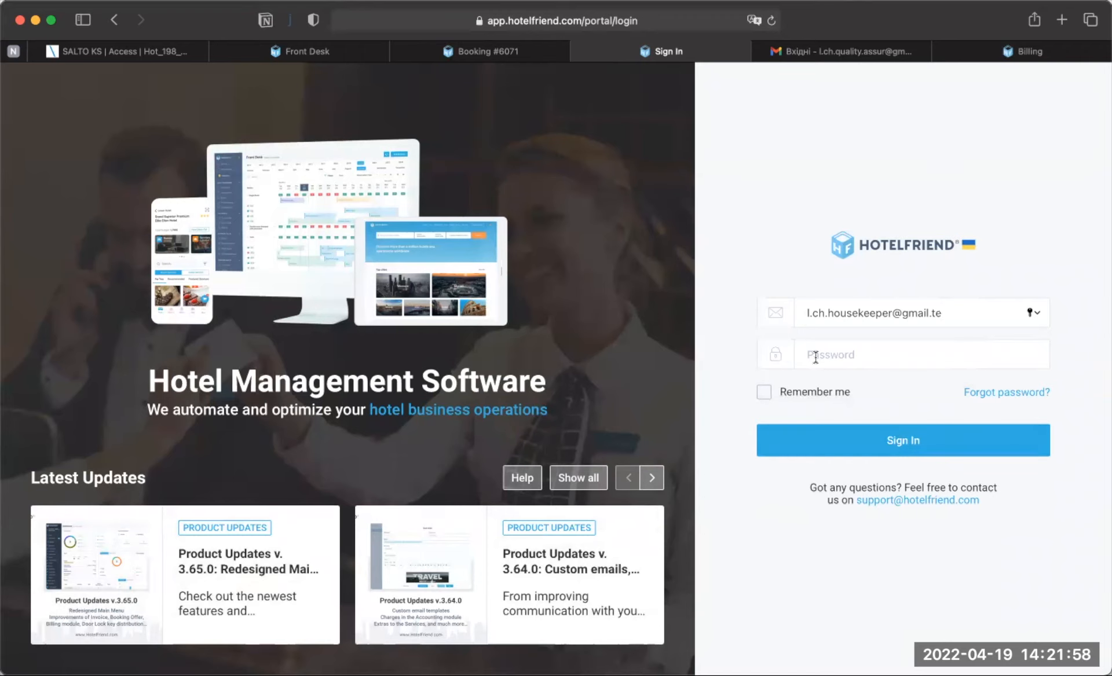
left_click(822, 358)
type("*********")
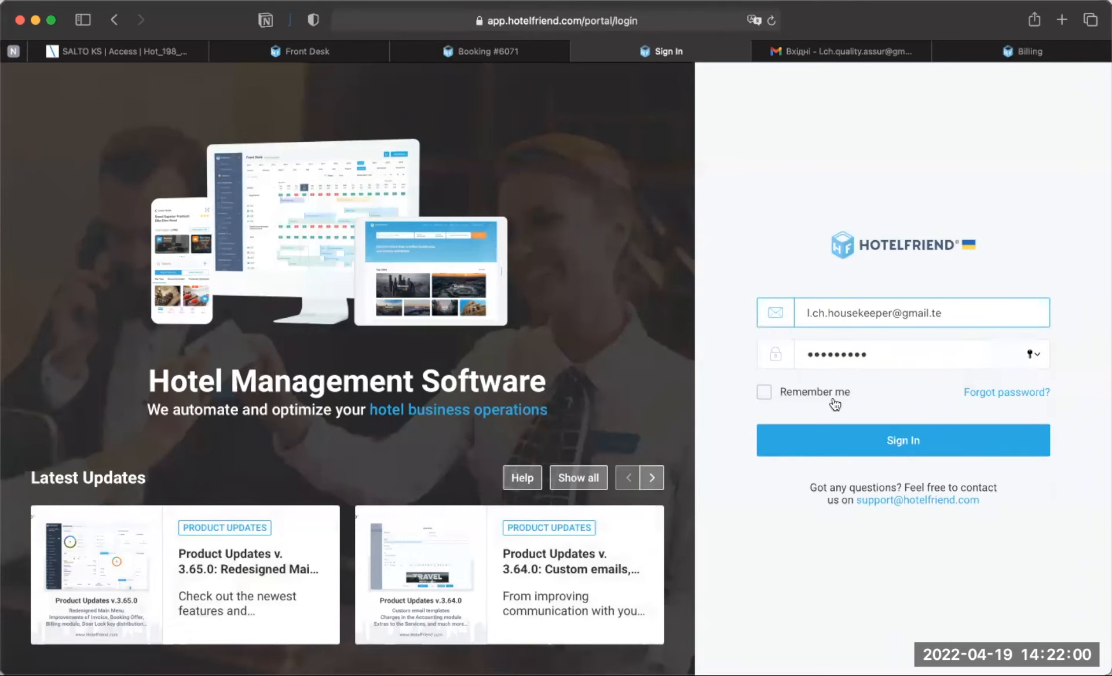
left_click(895, 447)
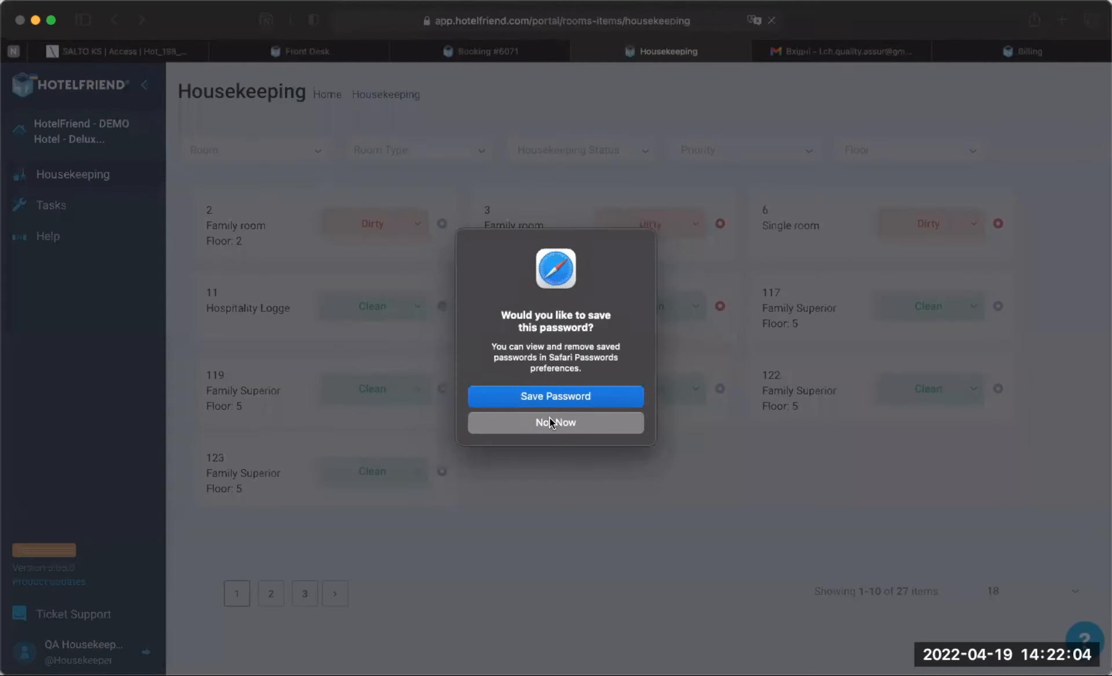
left_click(550, 418)
Step: Read and close the Product Updates v. 3.65.0 notice, and open the housekeeper's task list
scroll(670, 443, "down", 2)
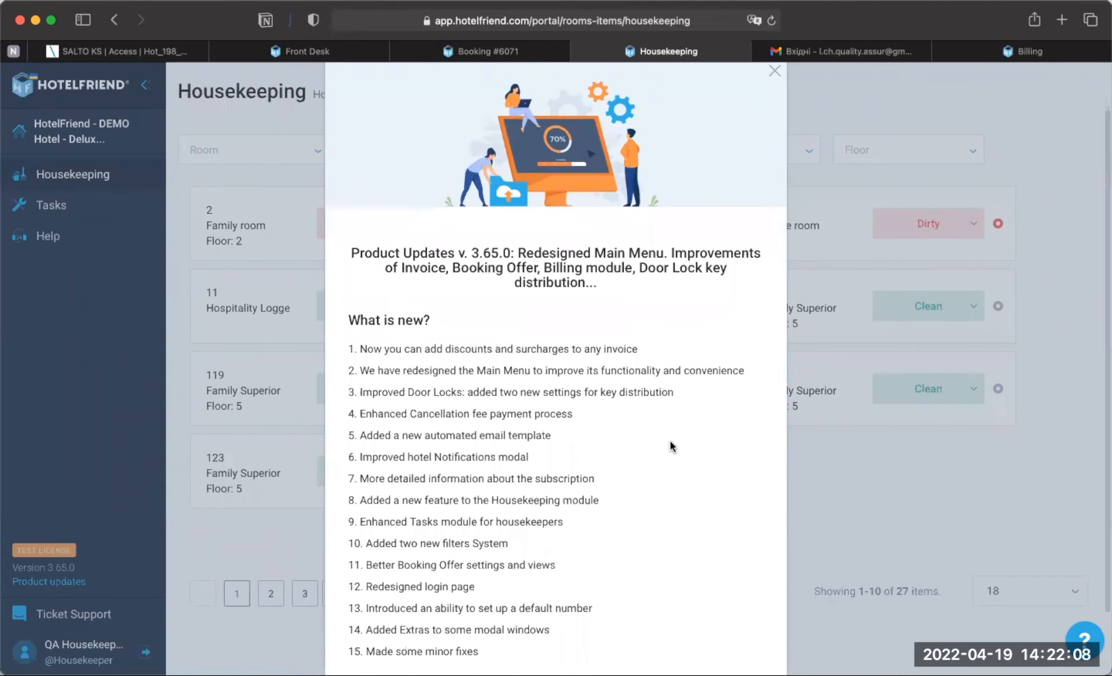
scroll(670, 446, "down", 3)
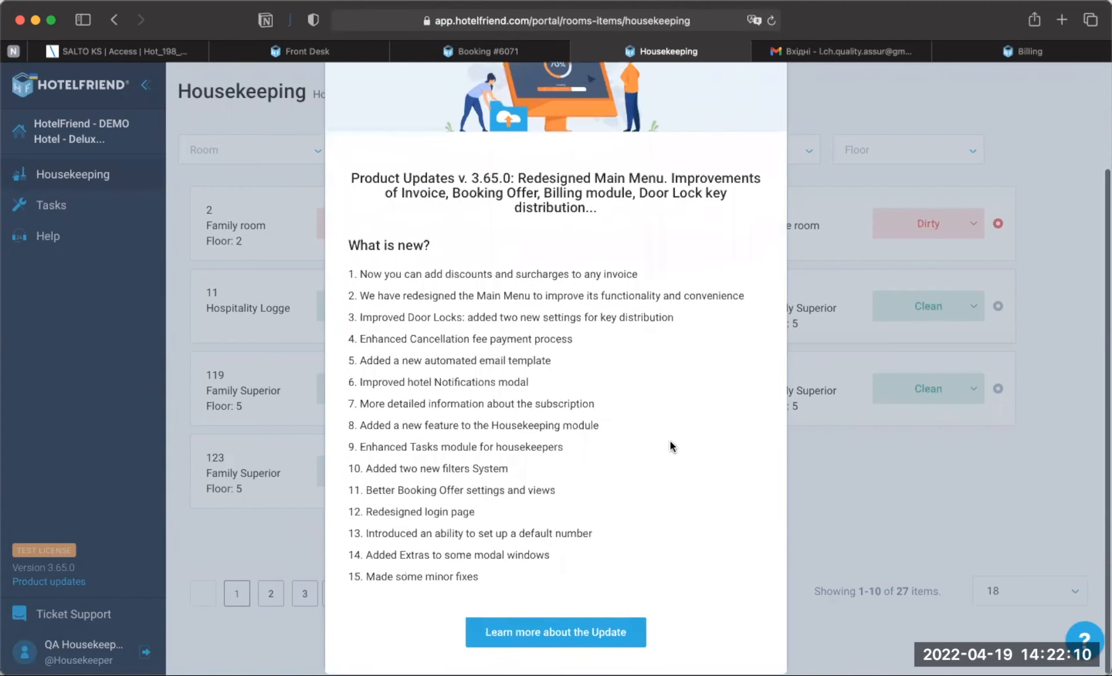
scroll(672, 443, "up", 3)
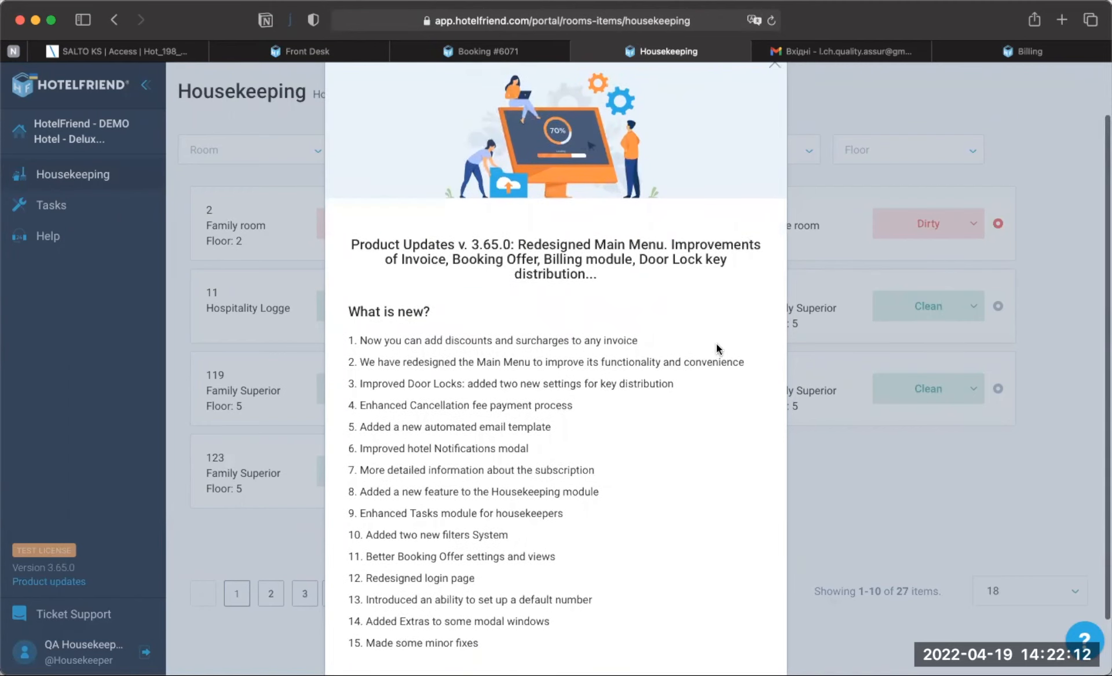
scroll(718, 351, "up", 2)
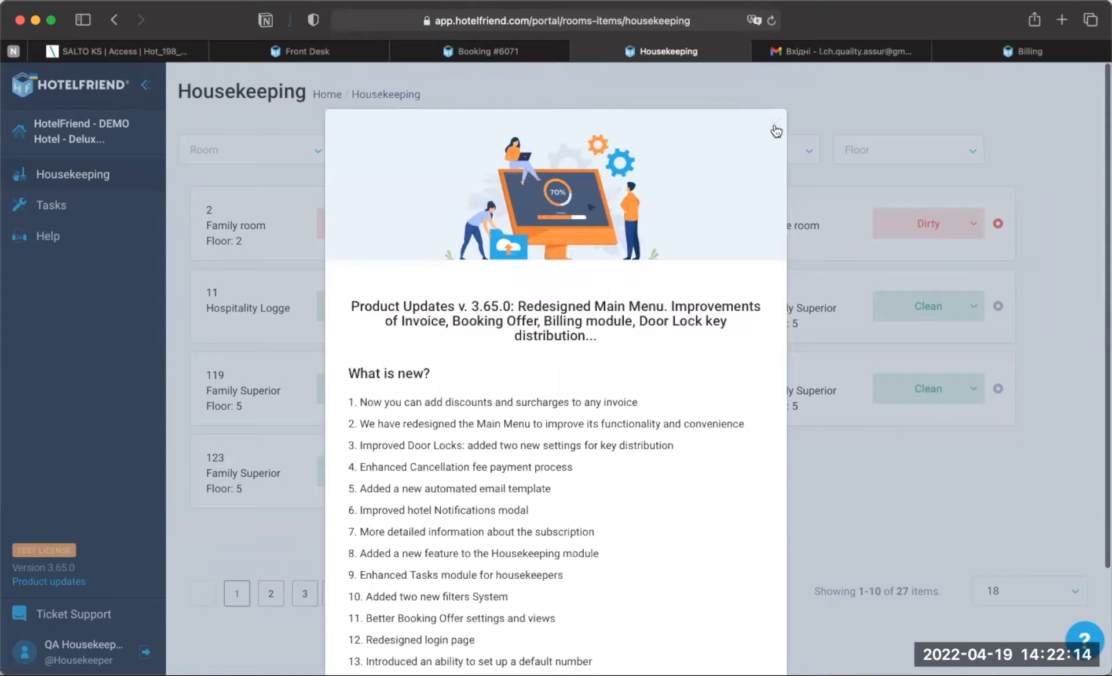
left_click(775, 127)
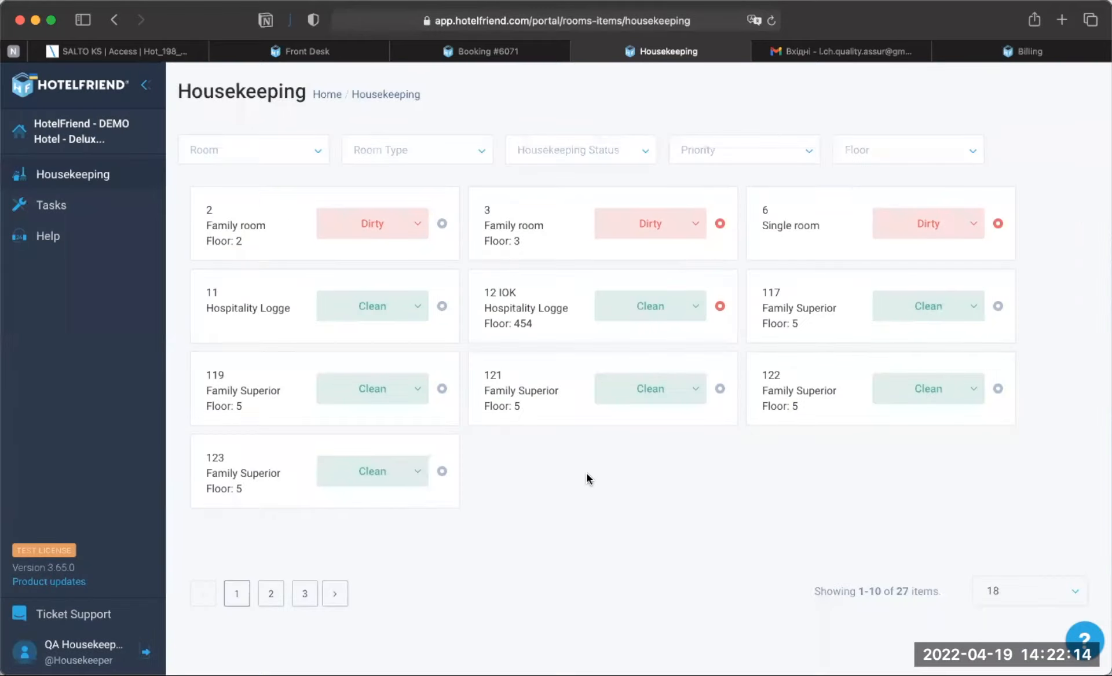
left_click(51, 205)
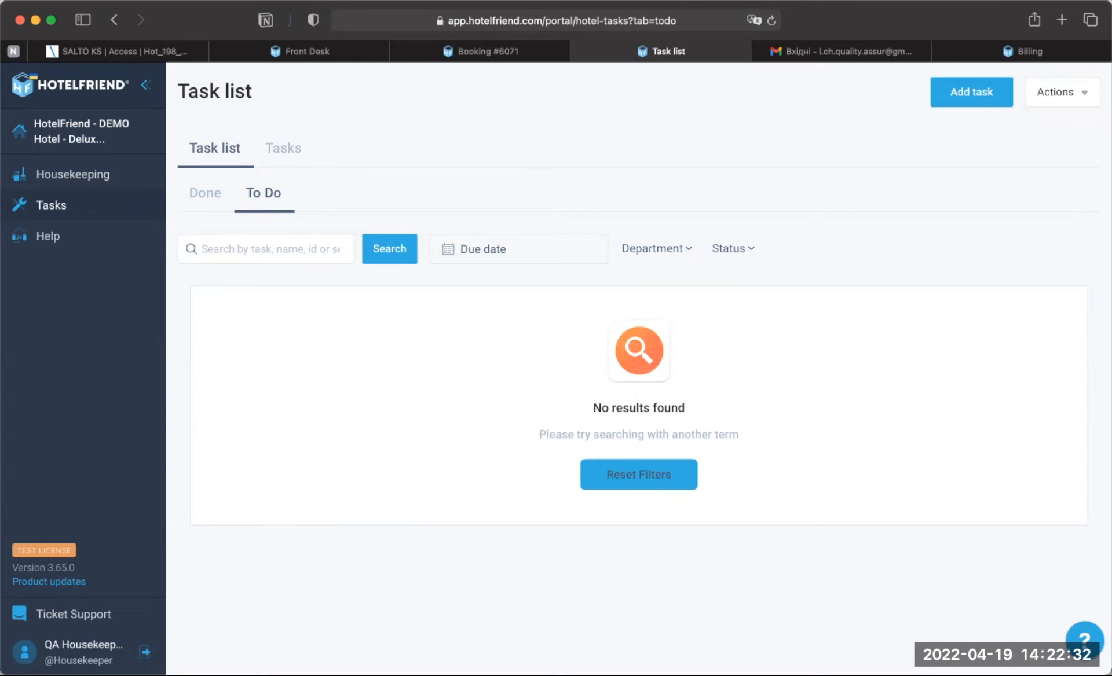
Step: Sign out of the housekeeper account, sign back in as admin with the saved e-mail and password, and view the reservation statuses
left_click(145, 653)
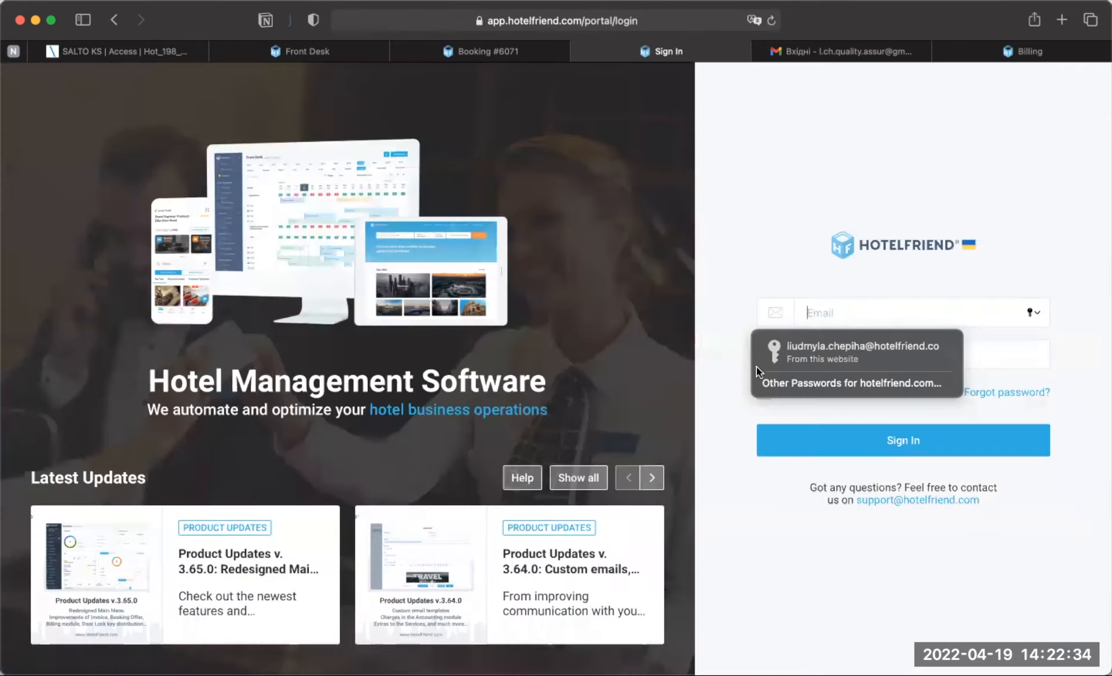
left_click(801, 357)
left_click(835, 439)
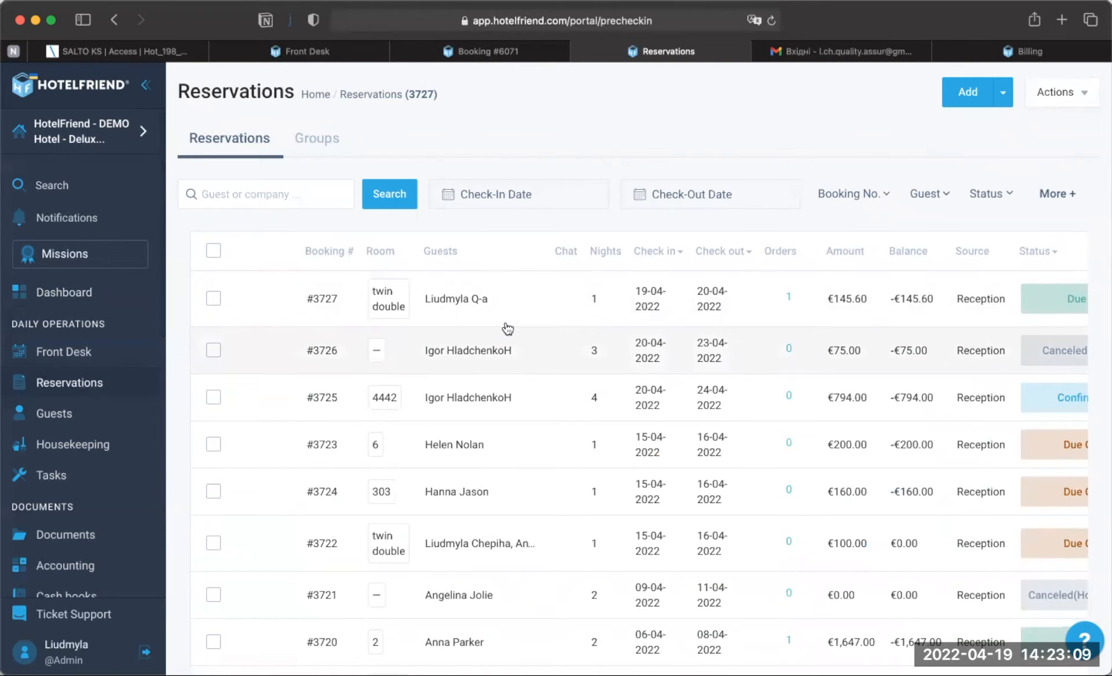
scroll(506, 315, "right", 5)
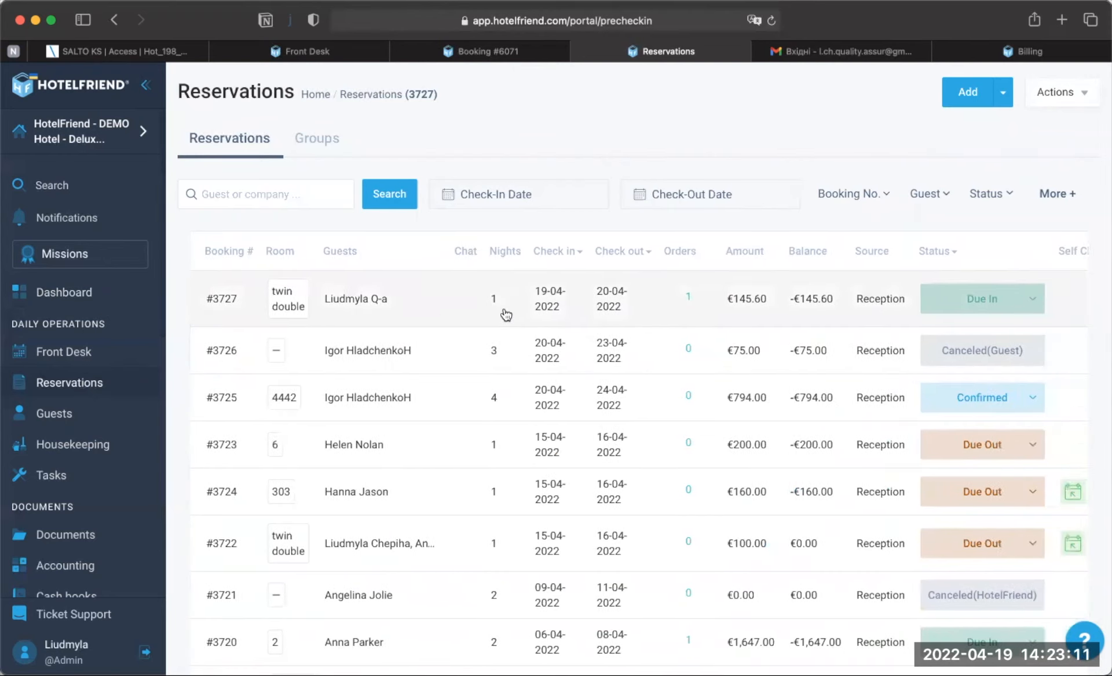
Step: Open the twin double room booking for 19–20 April and cancel its expected €2,000 invoice
left_click(382, 316)
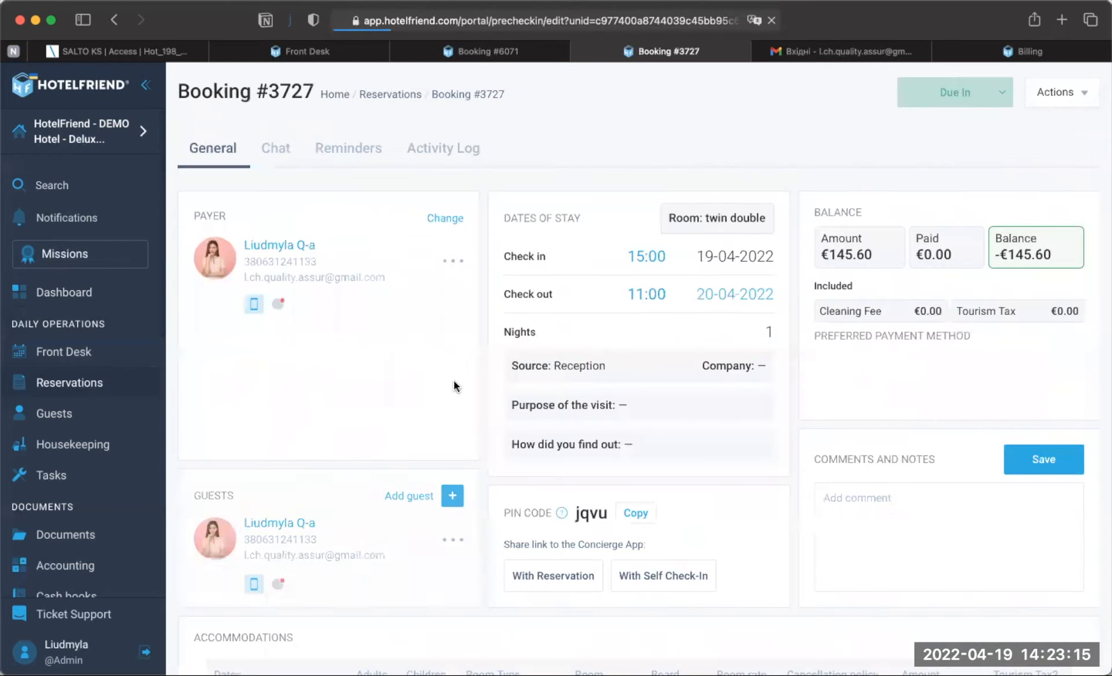
scroll(454, 383, "down", 10)
scroll(453, 381, "down", 5)
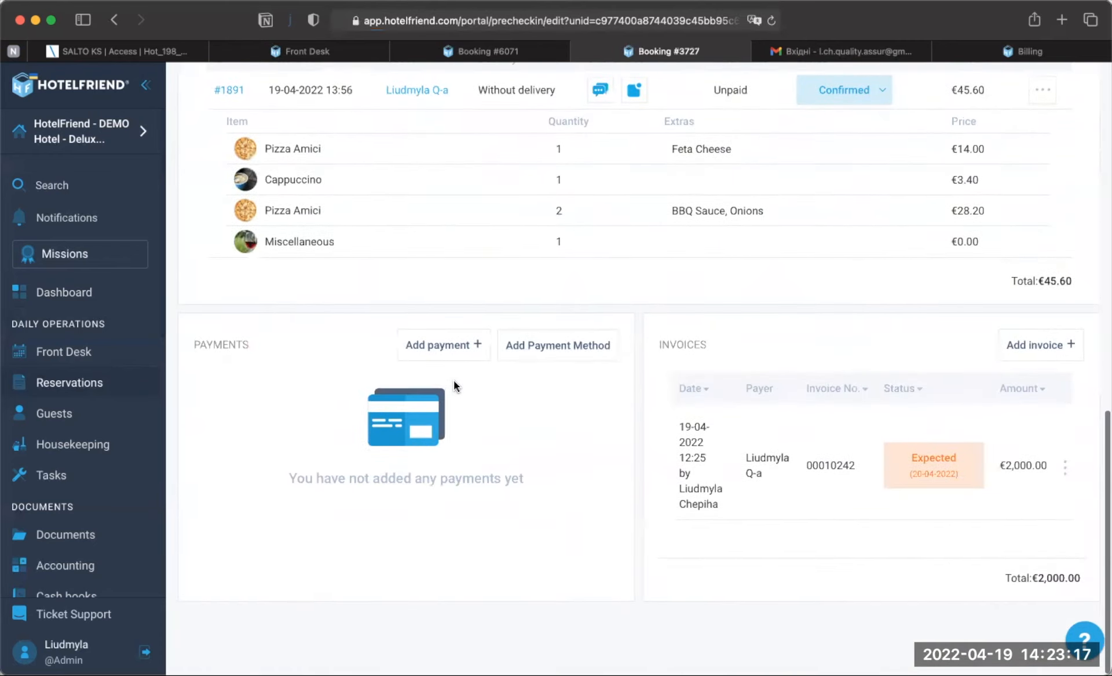
left_click(1065, 467)
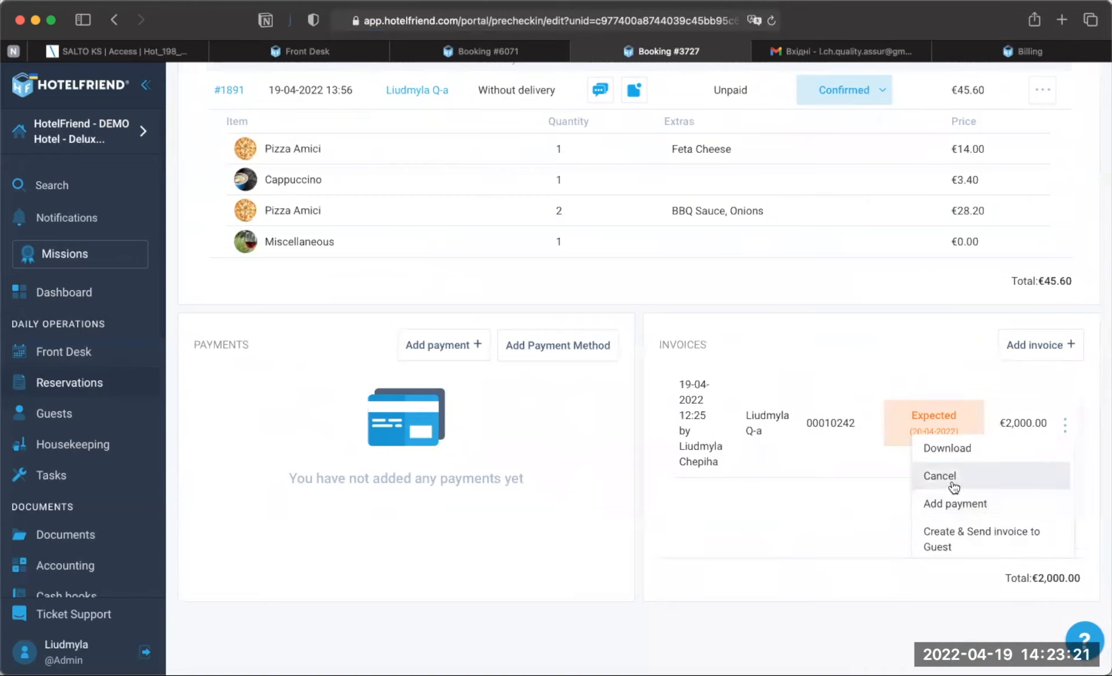
left_click(953, 482)
left_click(596, 174)
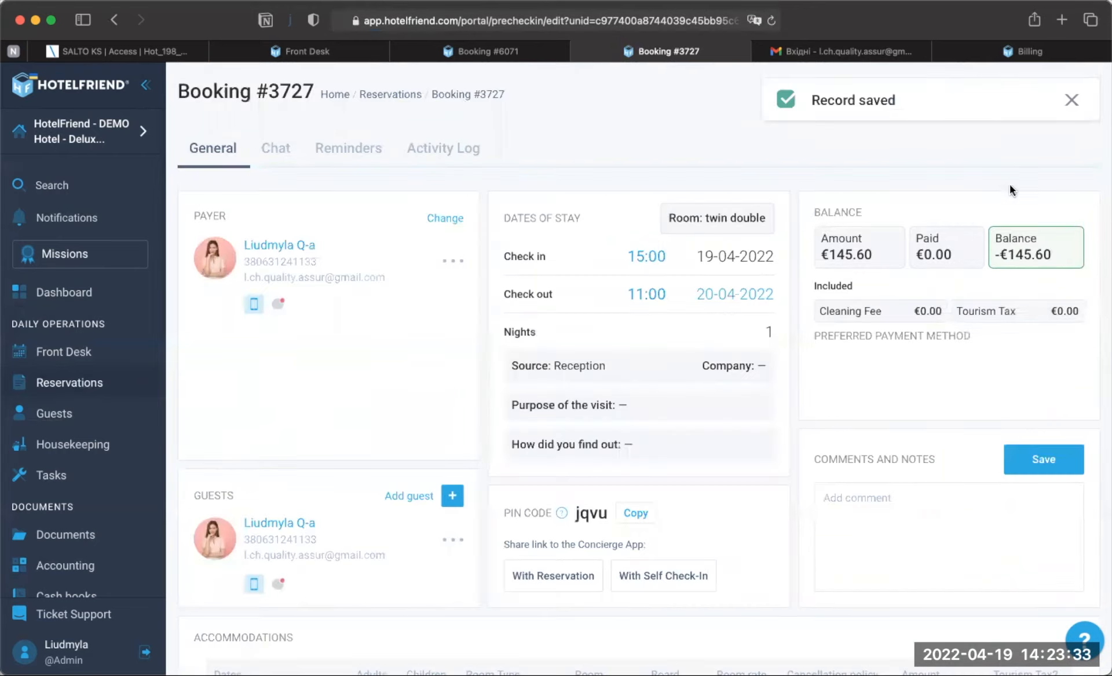
left_click(1072, 100)
Step: Start a new invoice for the booking with its twin double room night and all order items, and continue to the payment options
left_click(1056, 92)
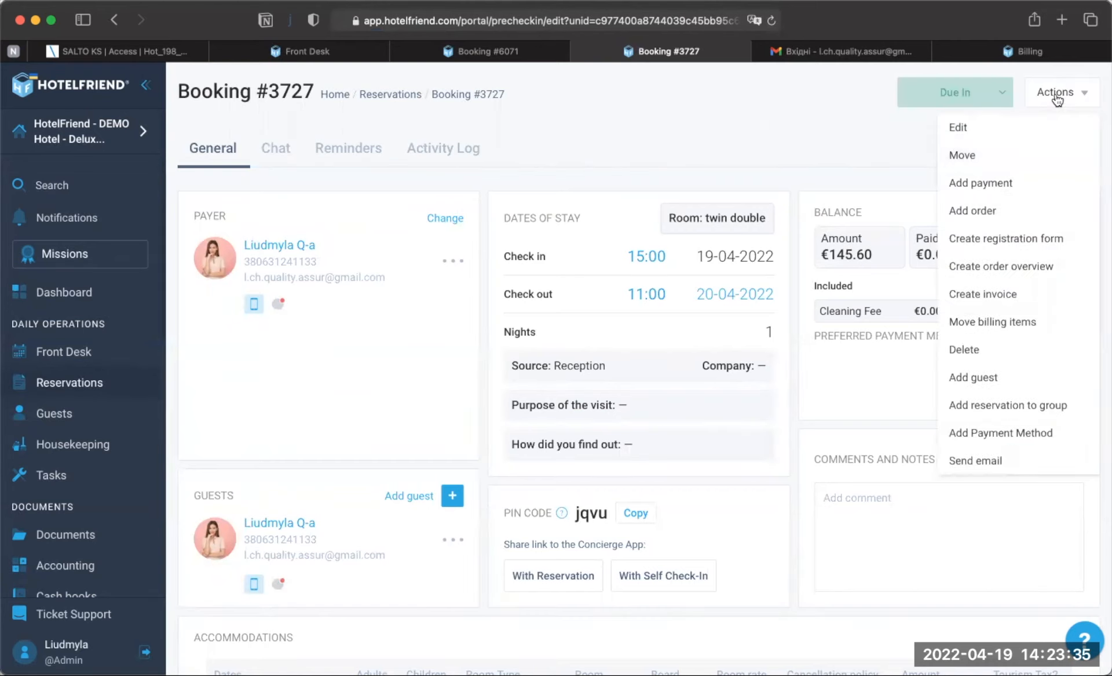
left_click(1000, 296)
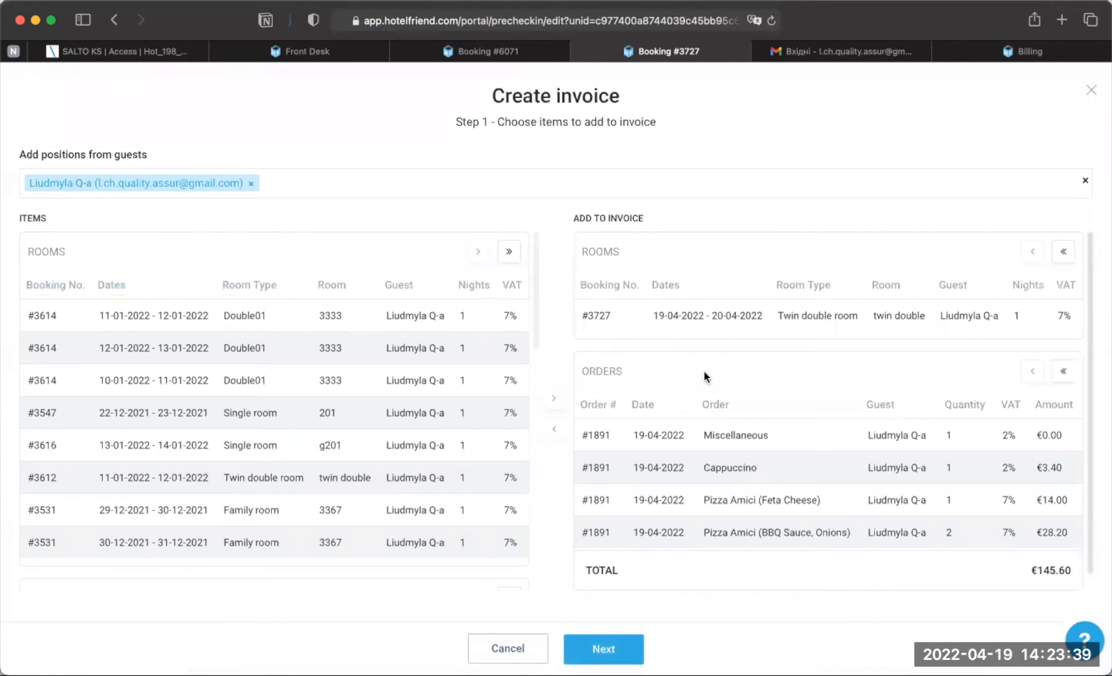
scroll(706, 377, "down", 1)
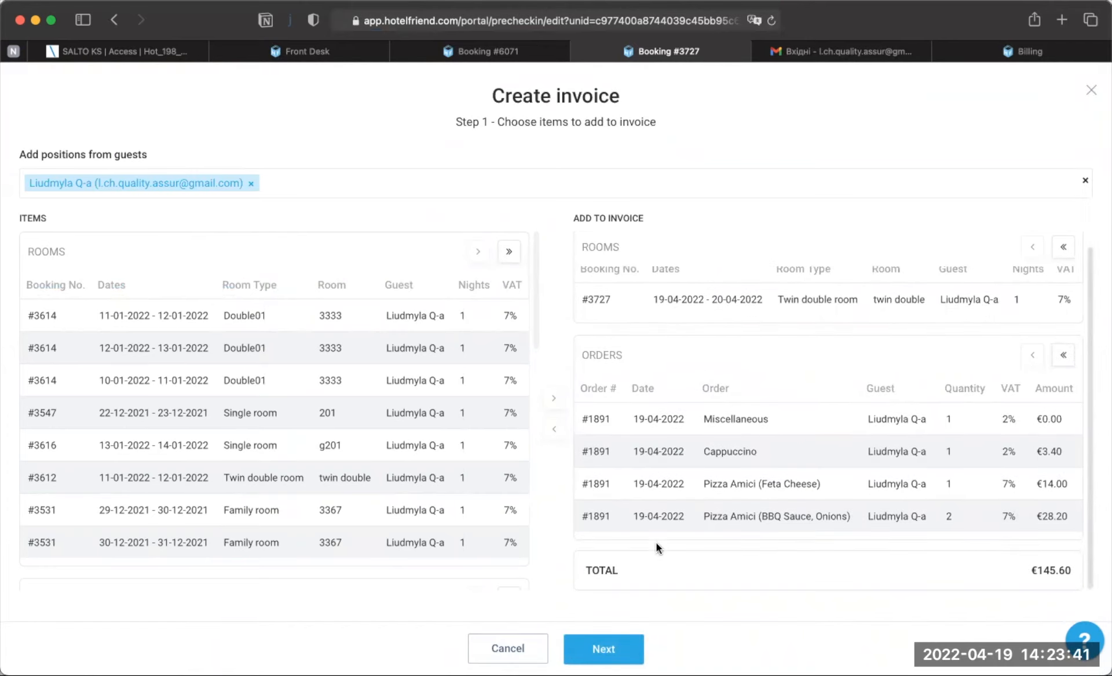
left_click(627, 641)
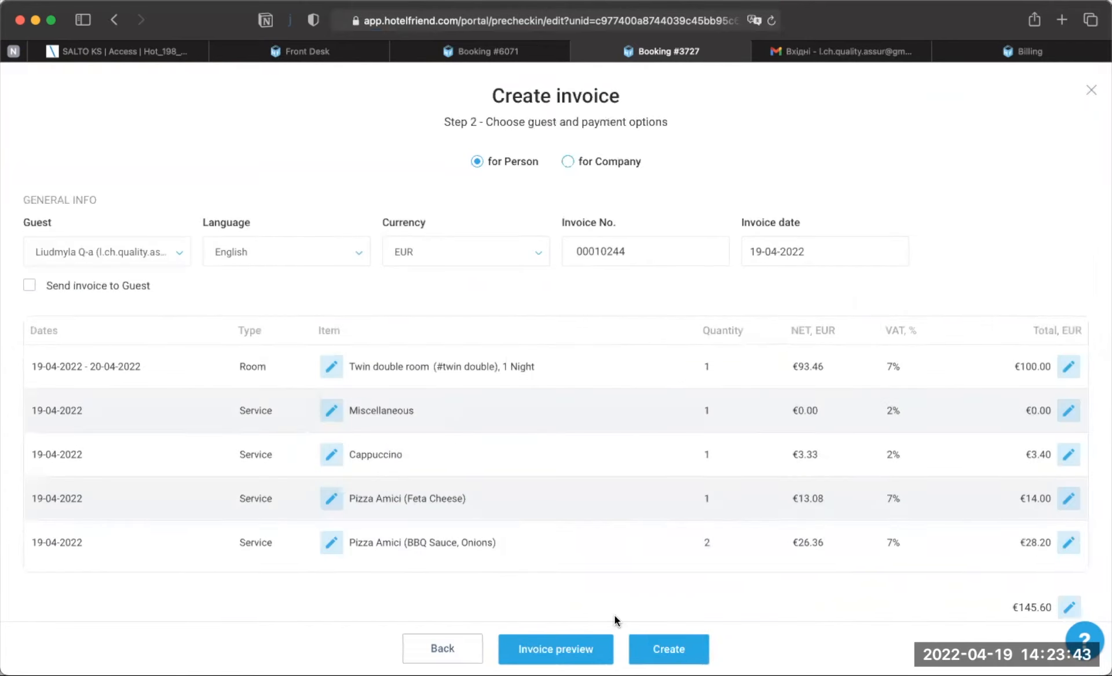
Step: Set the twin double room's total on the invoice to €50
scroll(626, 528, "down", 2)
scroll(626, 530, "down", 2)
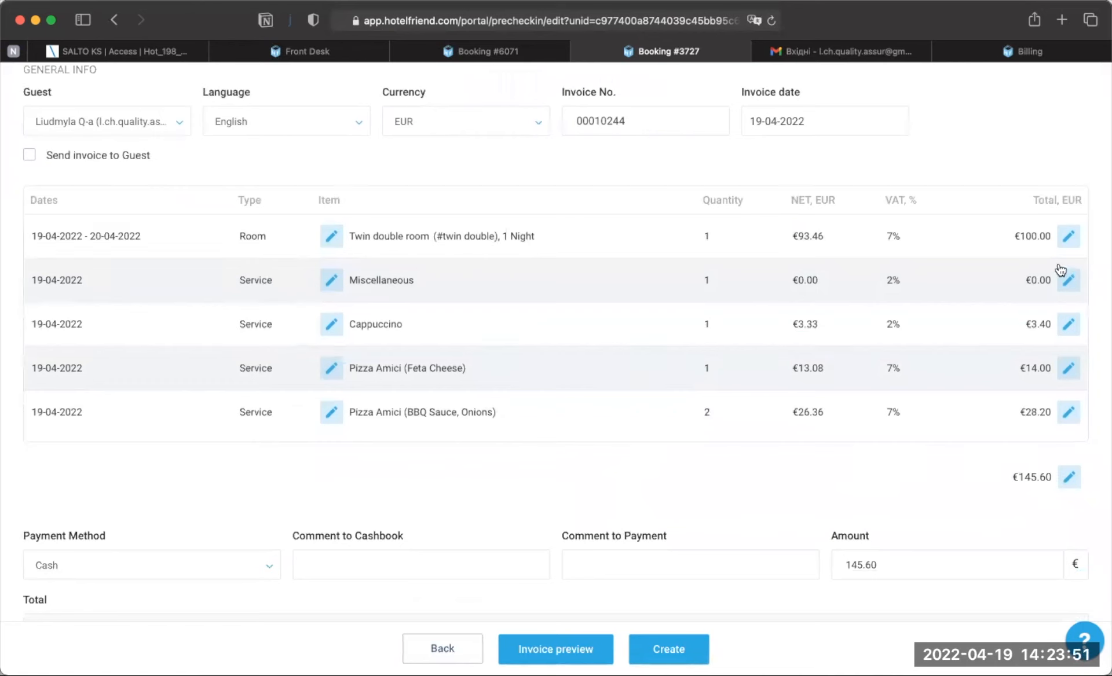
left_click(1069, 238)
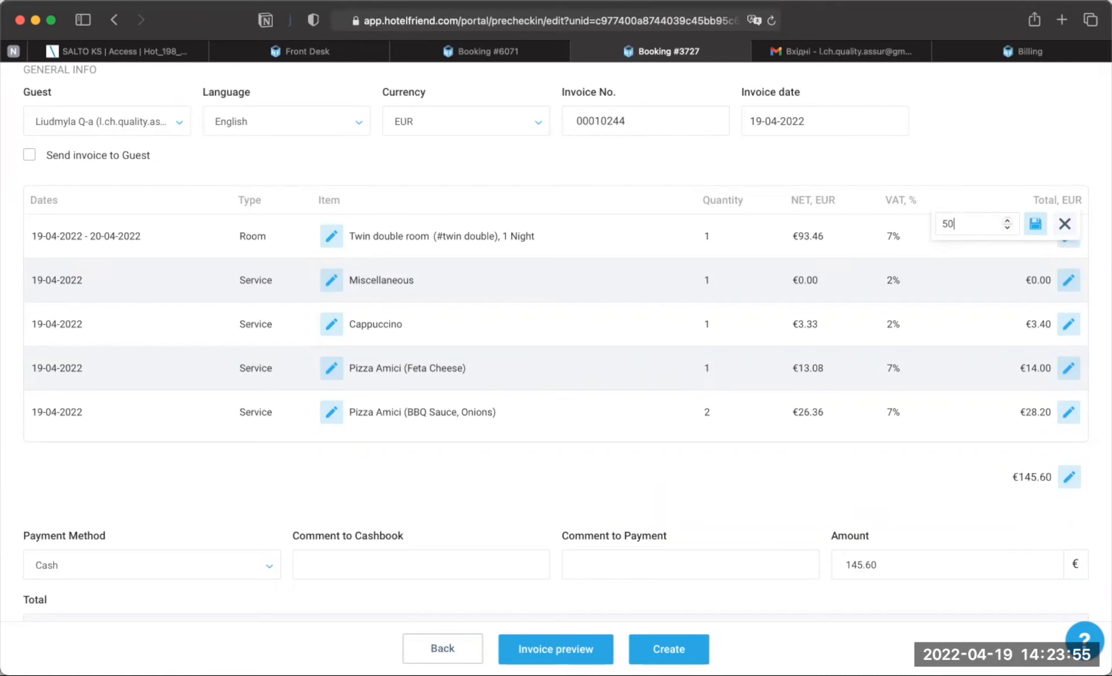
type("50")
left_click(1036, 223)
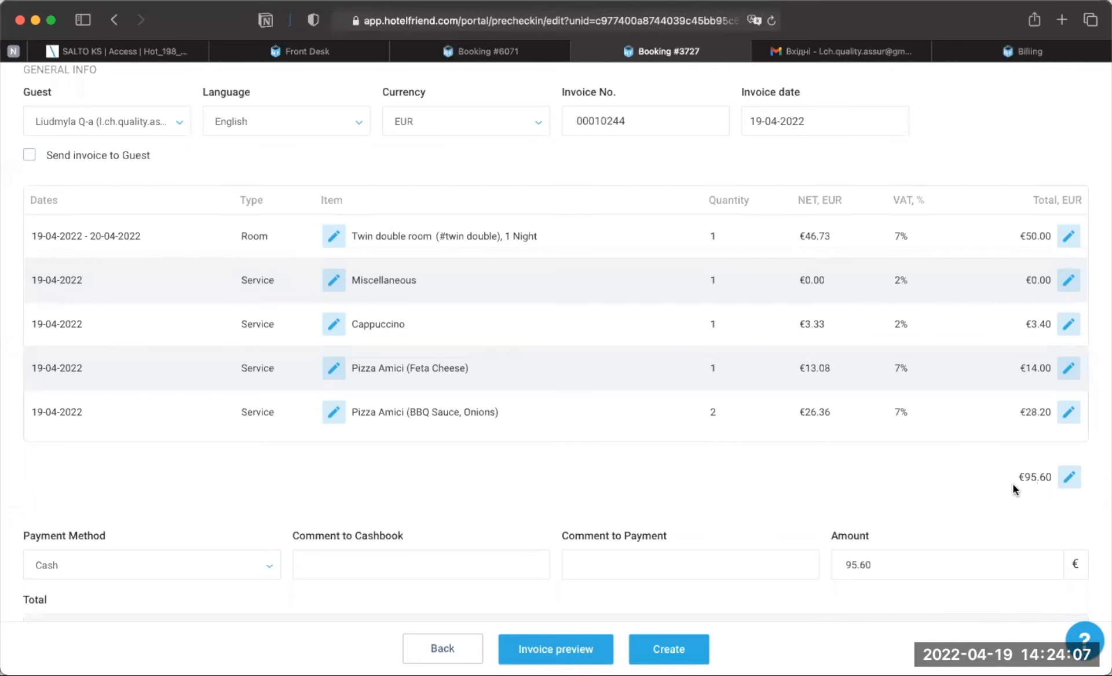
Step: Try an invoice total of €120 and delete the resulting surcharge line
left_click(1067, 484)
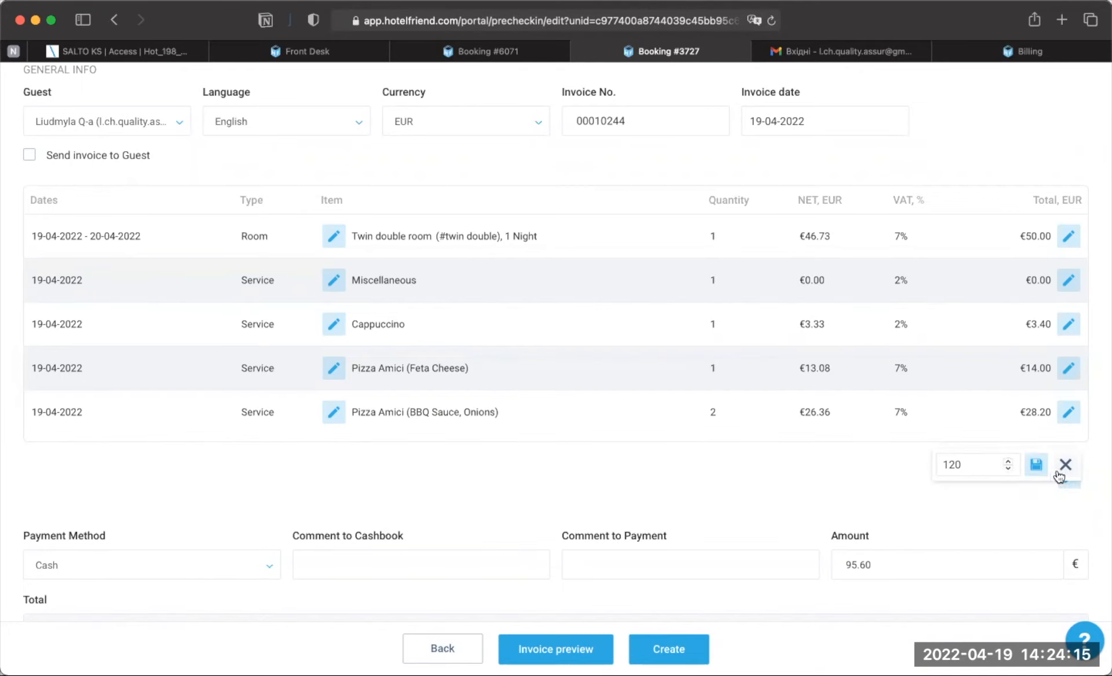
left_click(1036, 465)
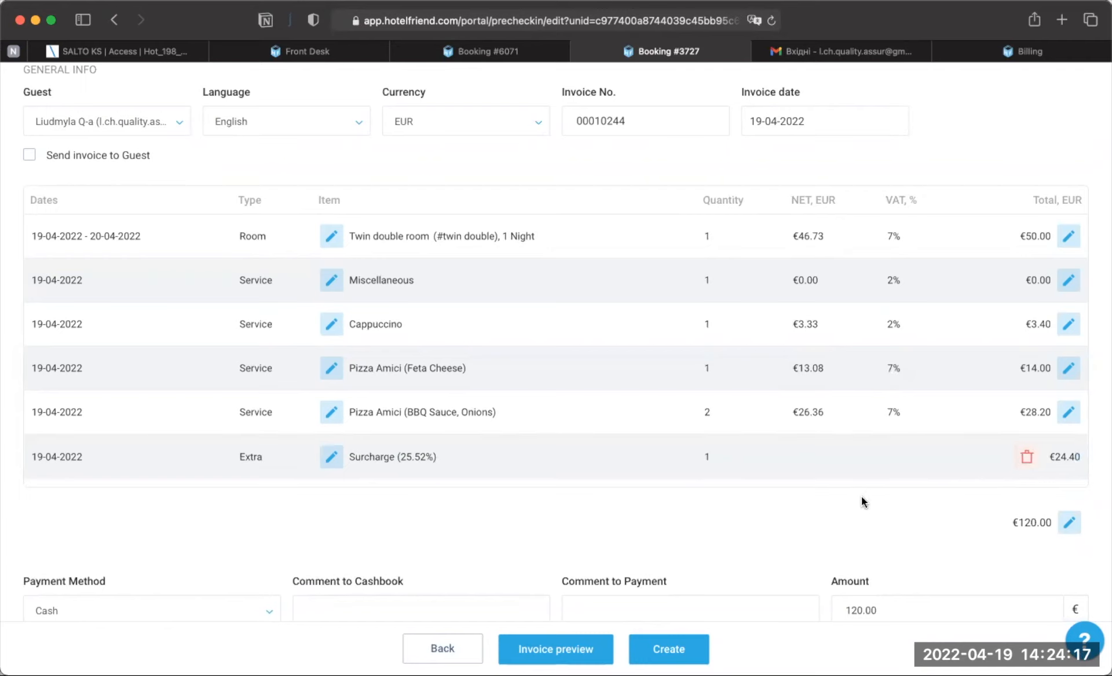
left_click(1029, 459)
Step: Set the overall invoice total to €45 so that the reduction is added as a discount
left_click(1070, 478)
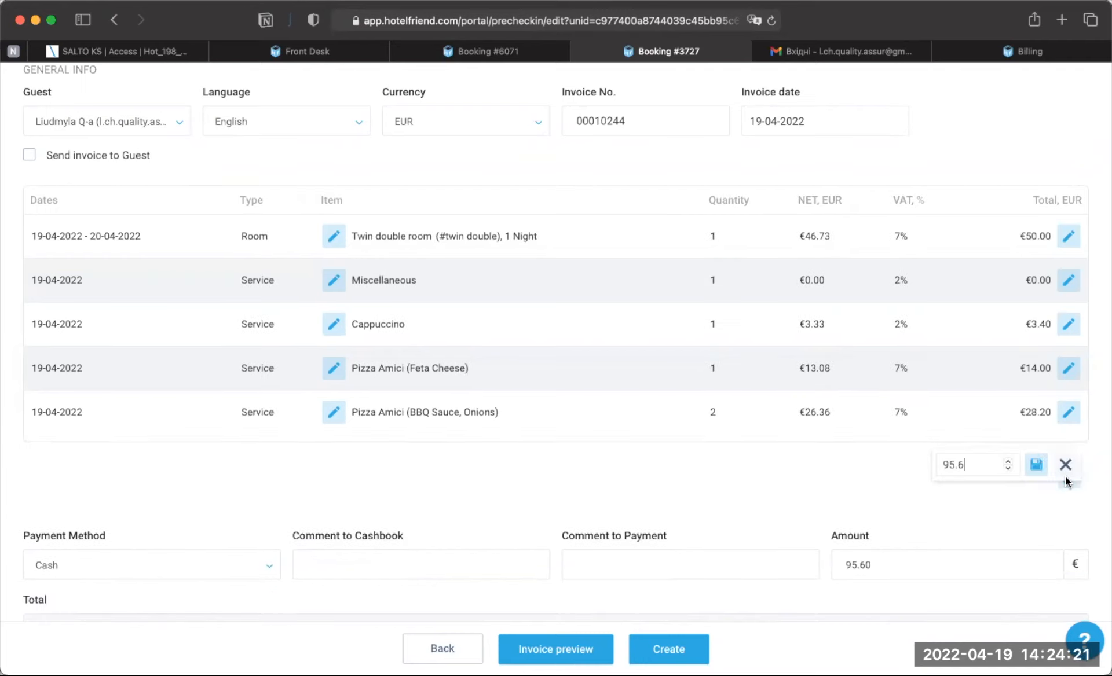
key("BackSpace")
type("45")
left_click(1036, 464)
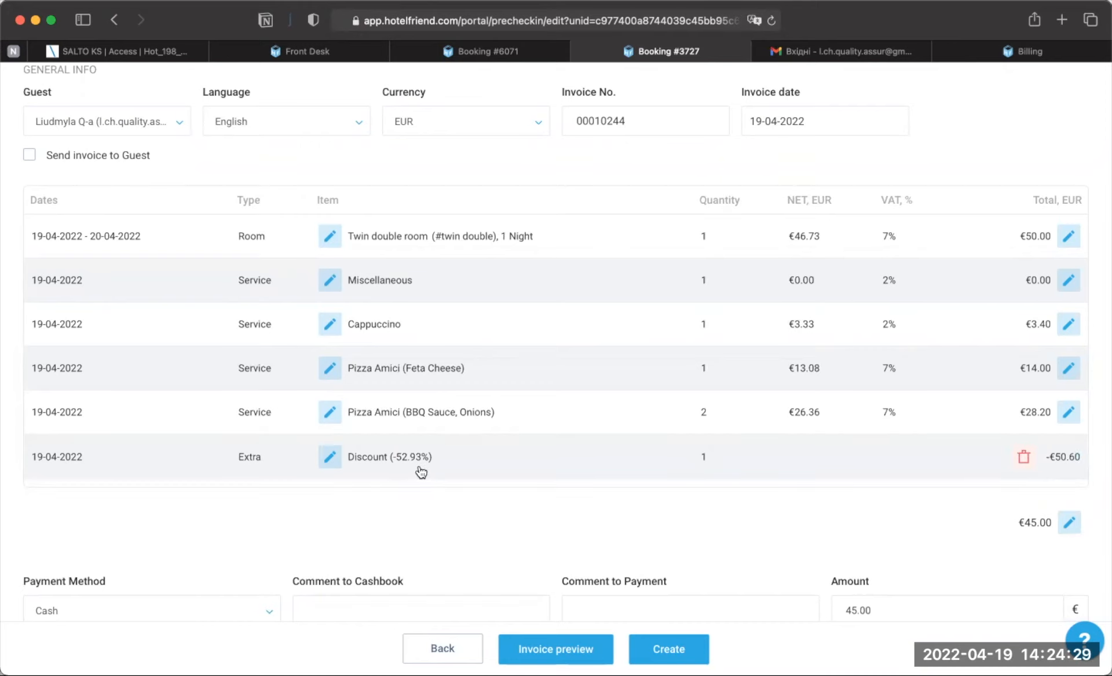
Step: Create the €45 invoice with Cash as the payment method and proceed back to the booking
scroll(421, 473, "down", 2)
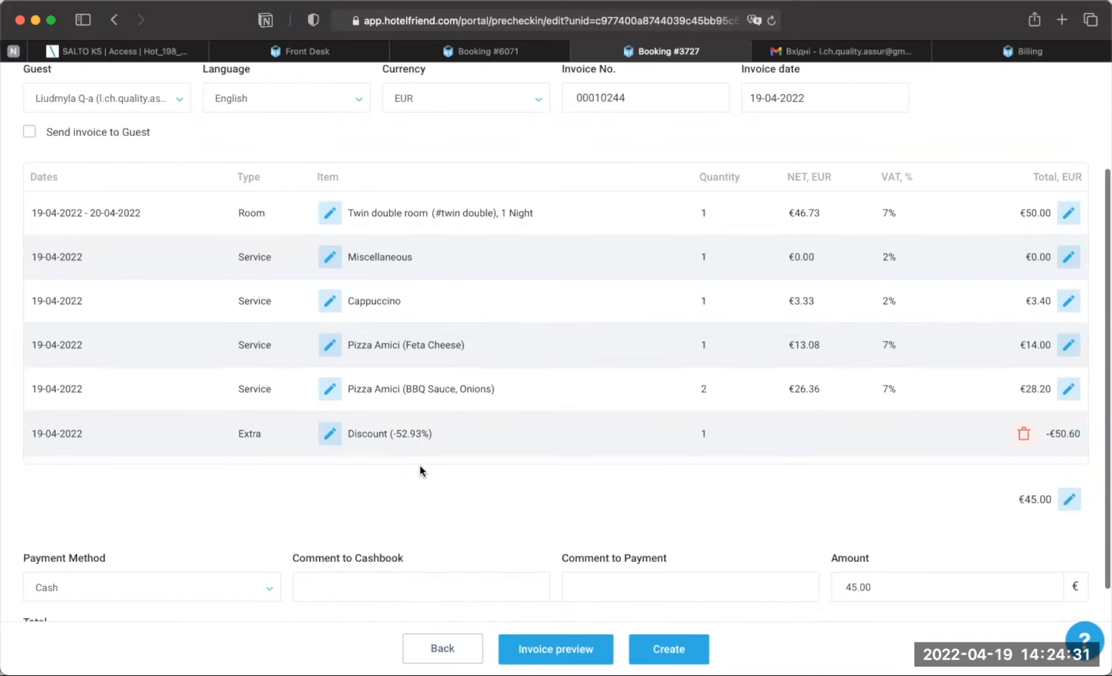
scroll(421, 471, "down", 3)
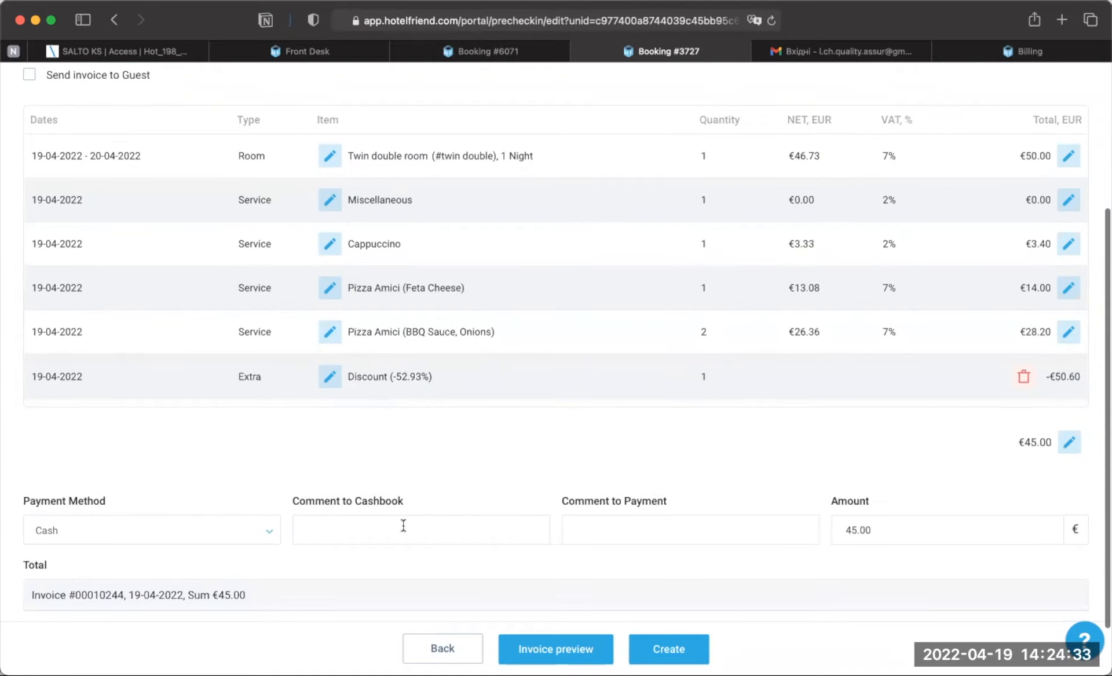
left_click(665, 649)
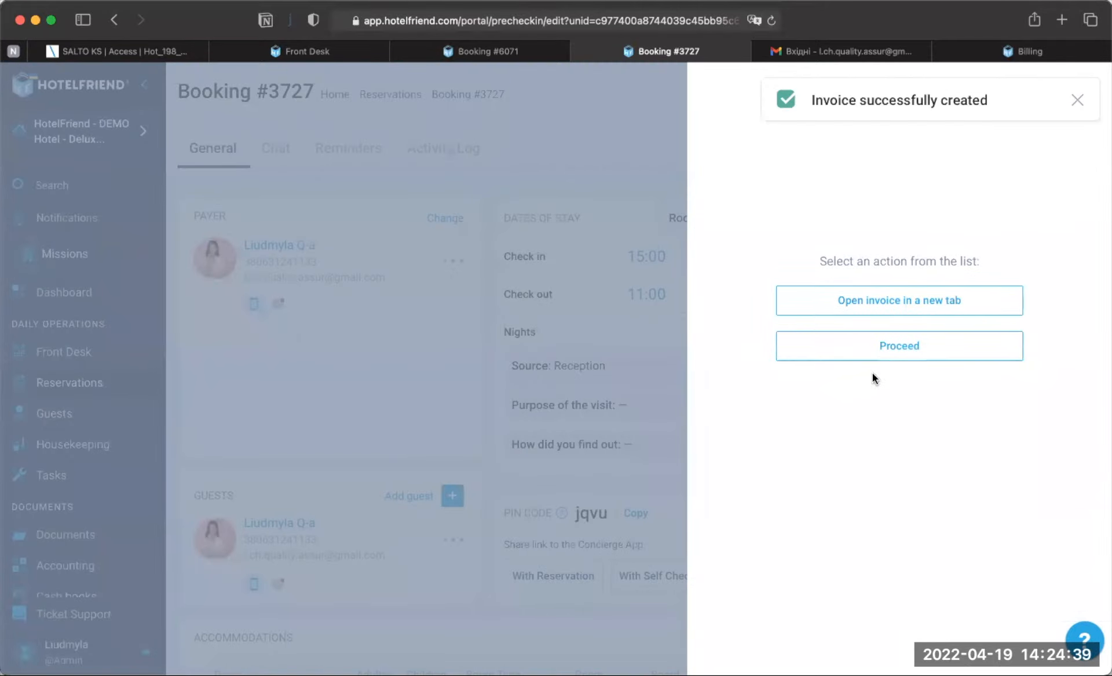
left_click(898, 351)
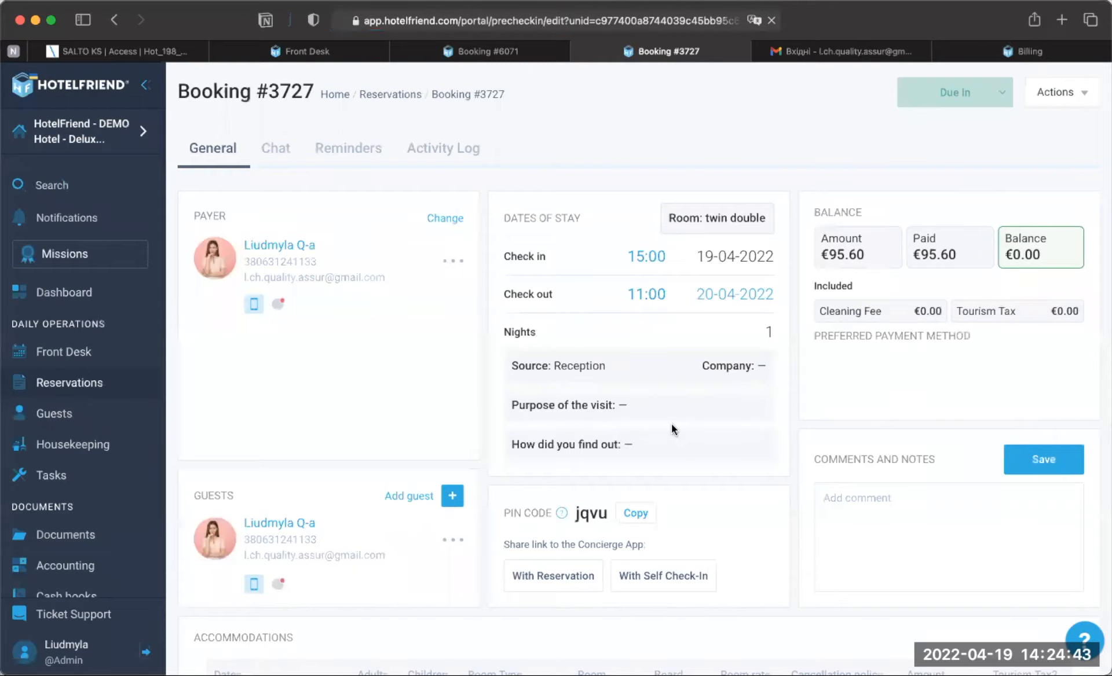
Step: Open the booking's paid €45 invoice document, examine its item lines, discount, VAT and payment, and close it
scroll(672, 428, "down", 5)
scroll(671, 426, "down", 10)
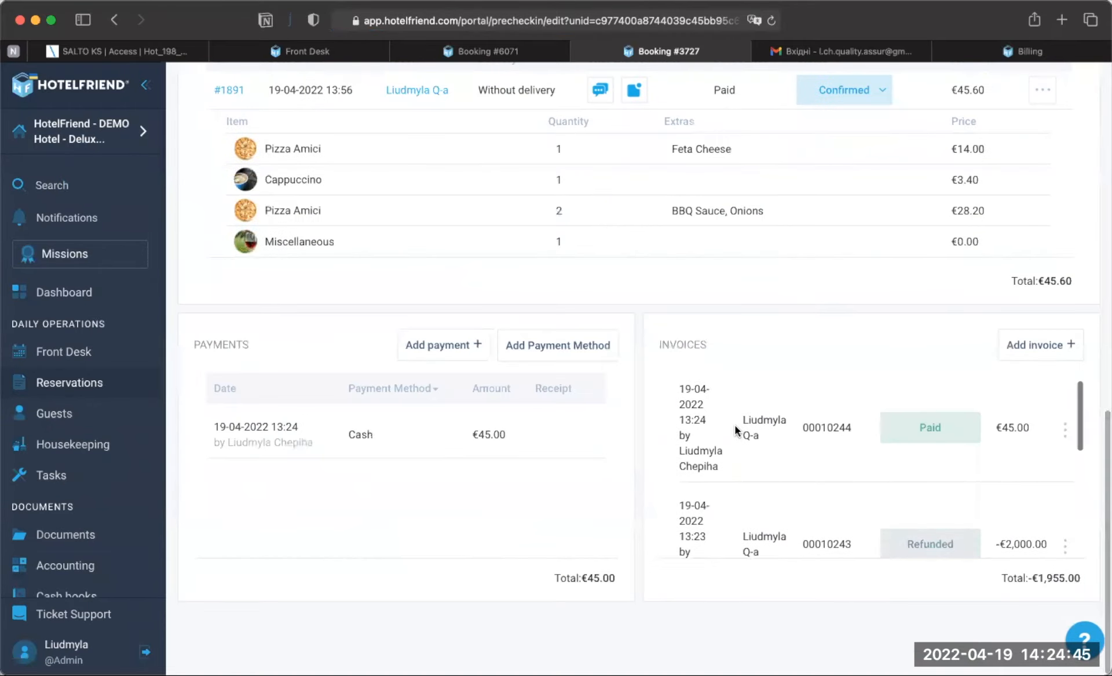
left_click(757, 427)
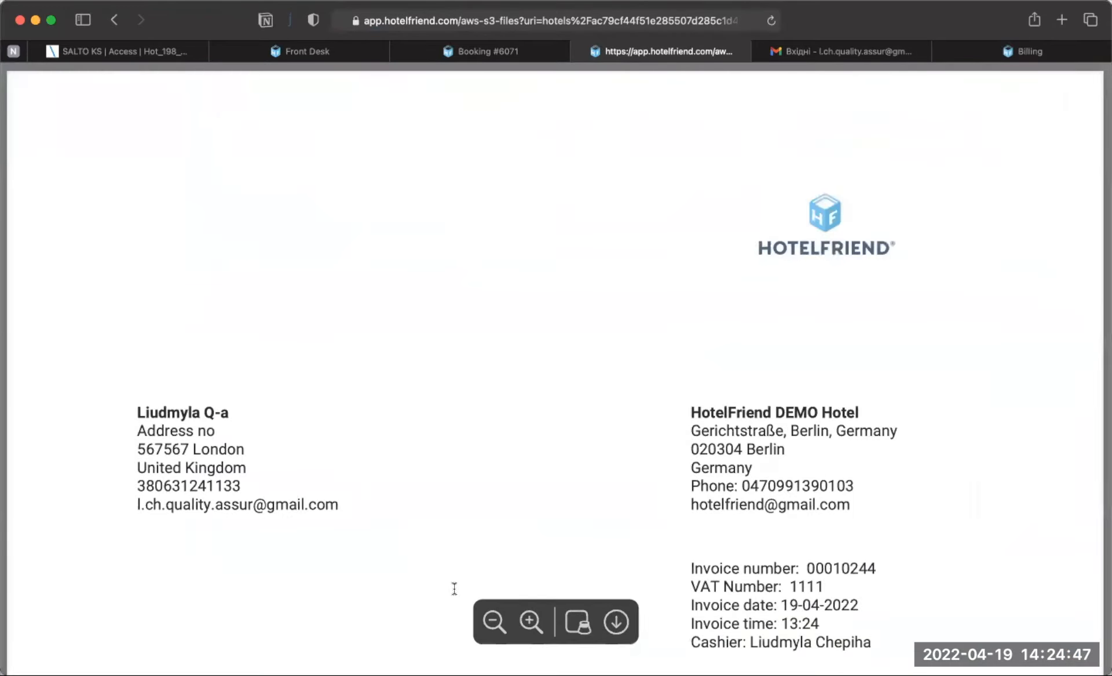
left_click(495, 624)
scroll(405, 429, "down", 4)
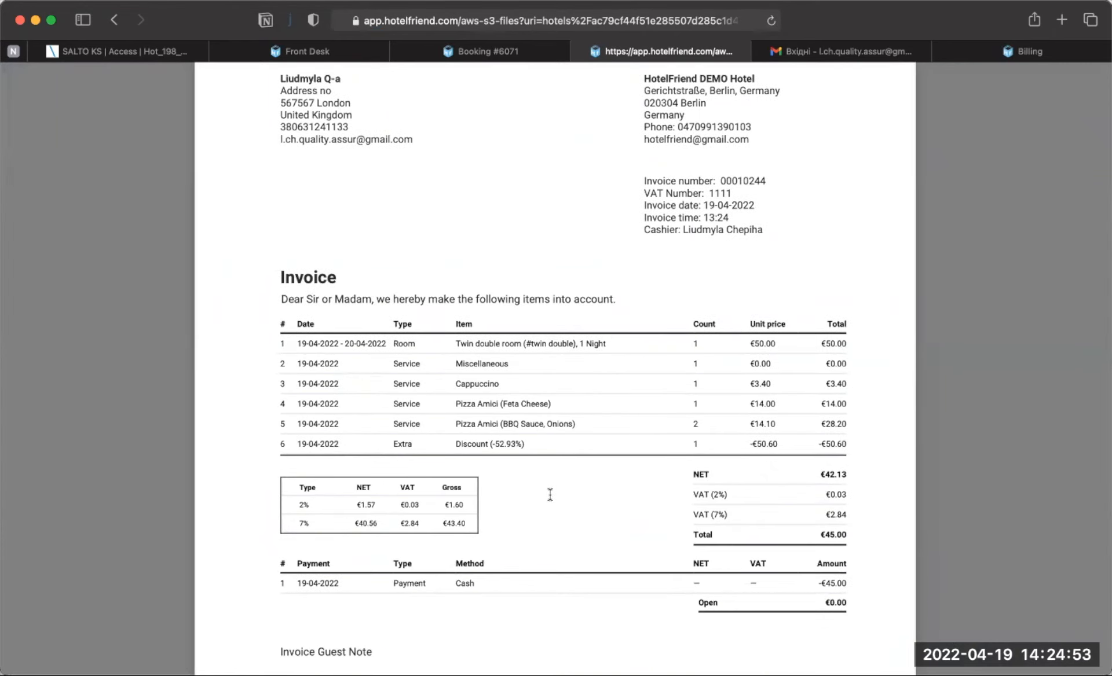
scroll(550, 494, "down", 1)
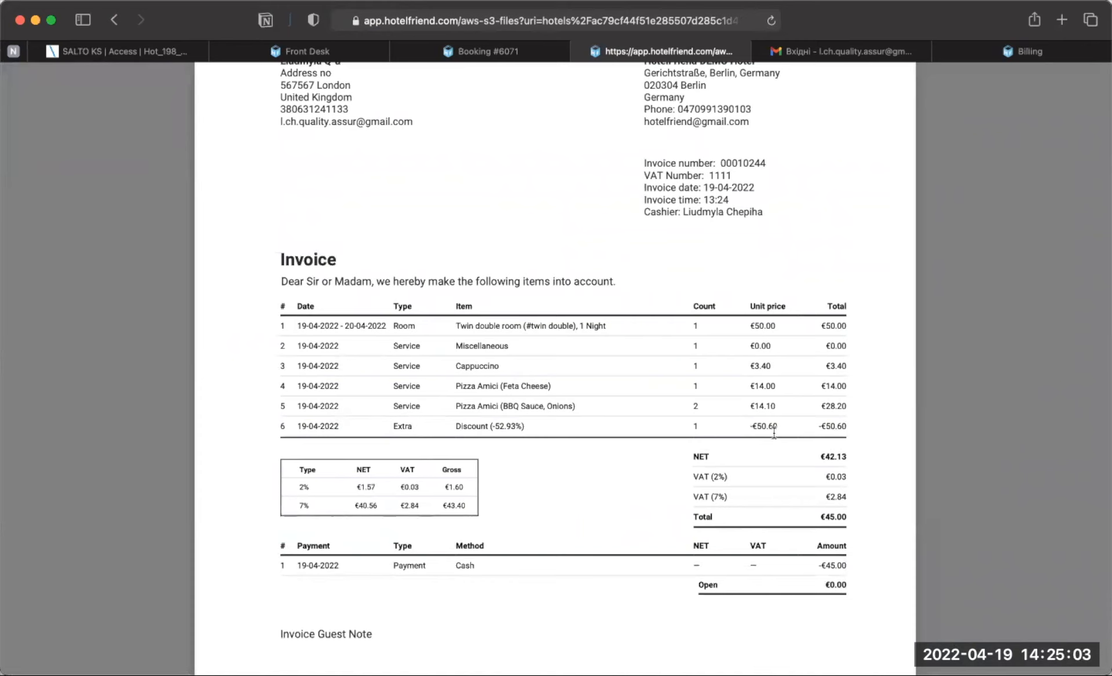
scroll(648, 487, "down", 1)
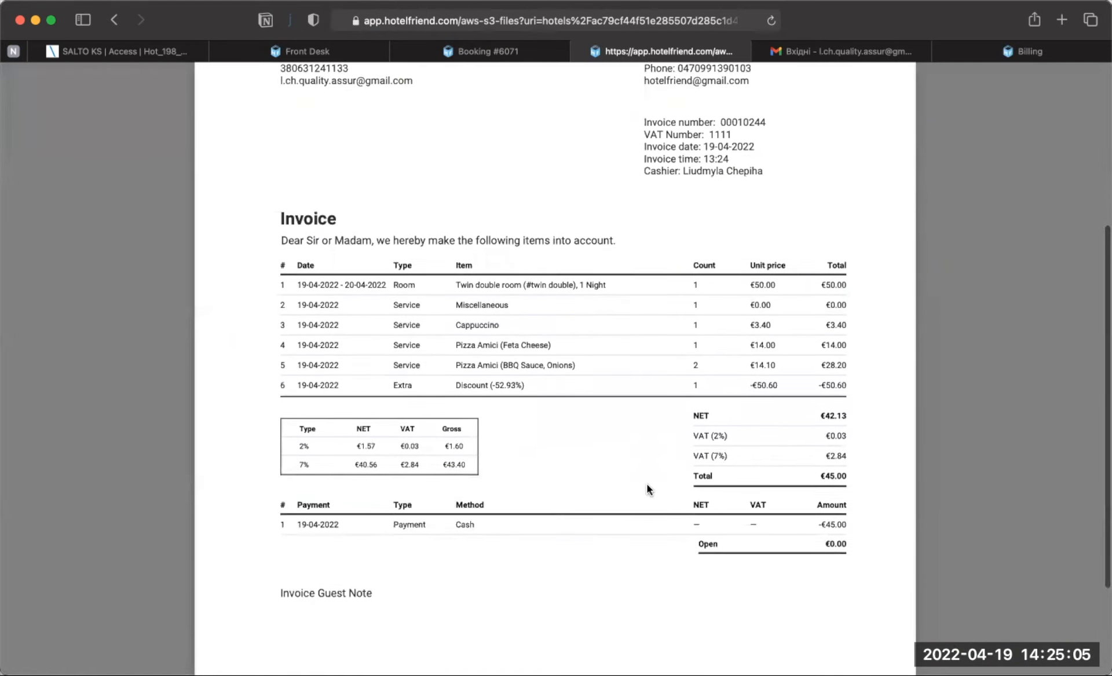
scroll(647, 487, "up", 3)
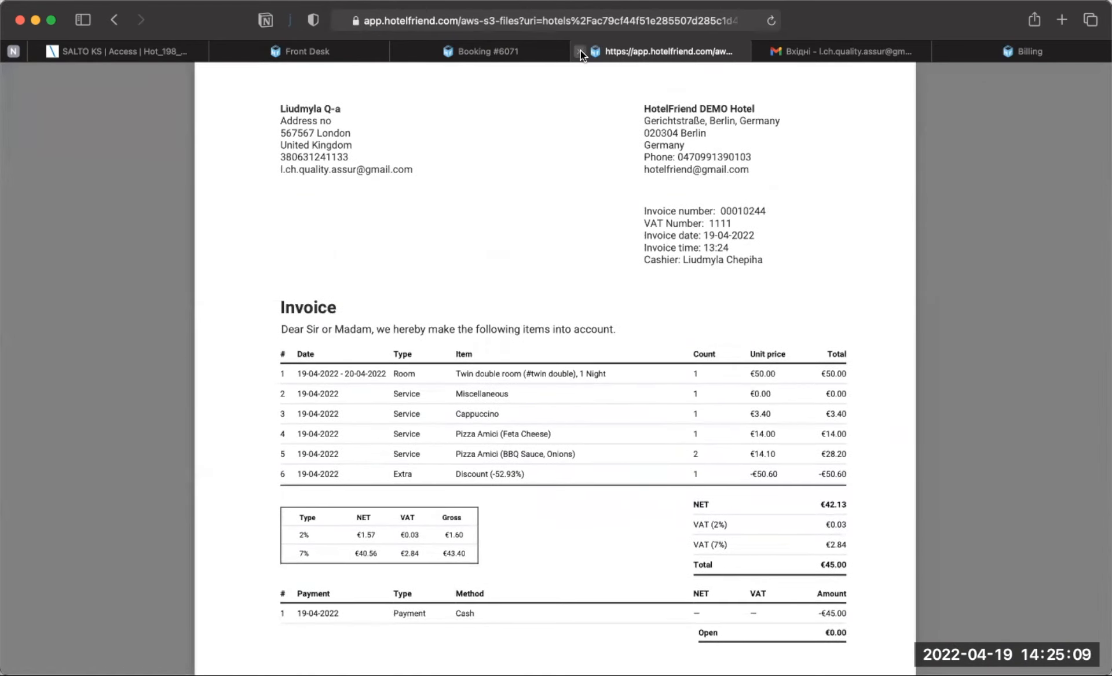
left_click(580, 50)
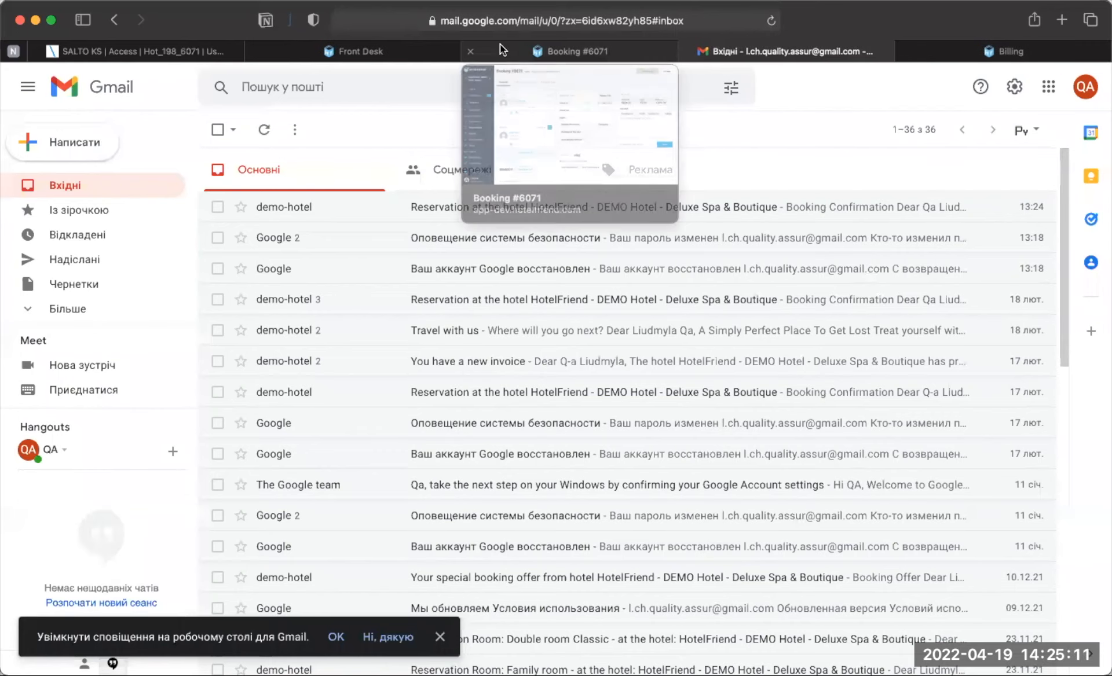
Step: Load app.hotelfriend.com in a new browser tab and reopen the twin double room reservation for 19–20 April
left_click(538, 52)
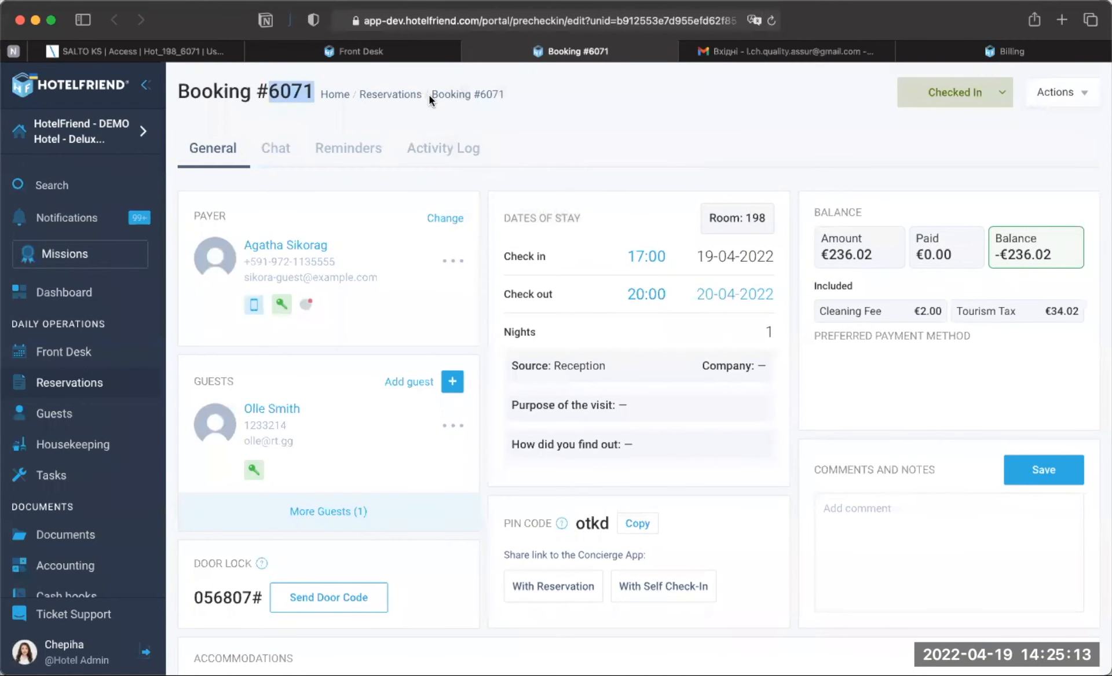
left_click(409, 51)
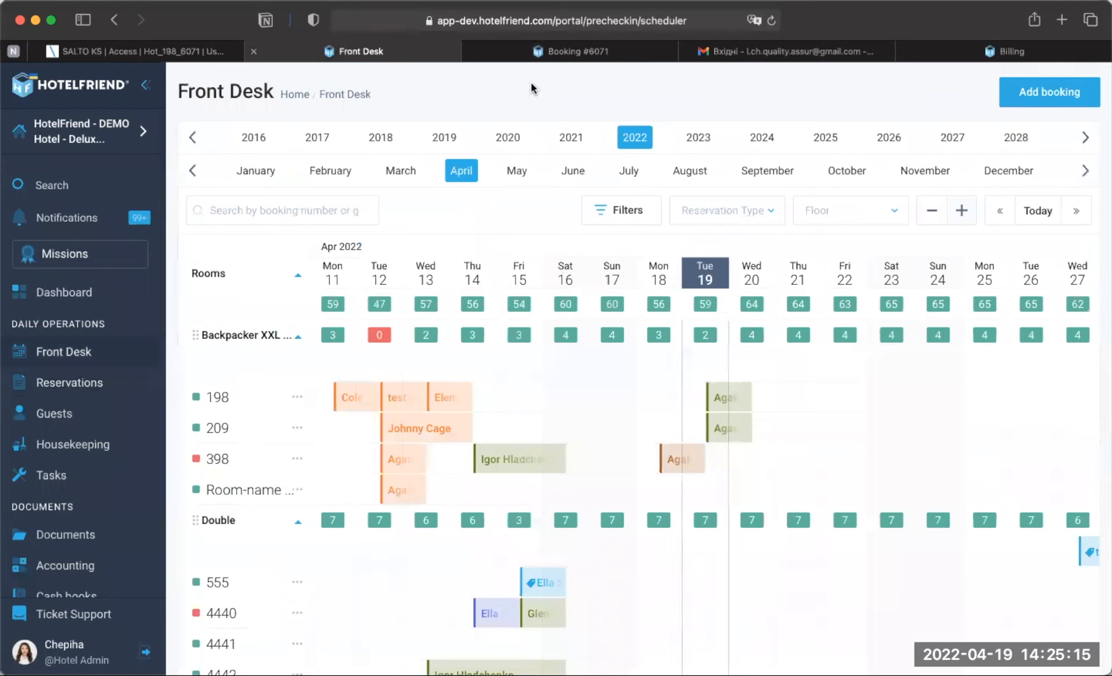
left_click(1061, 21)
type("app.hotelfriend.com")
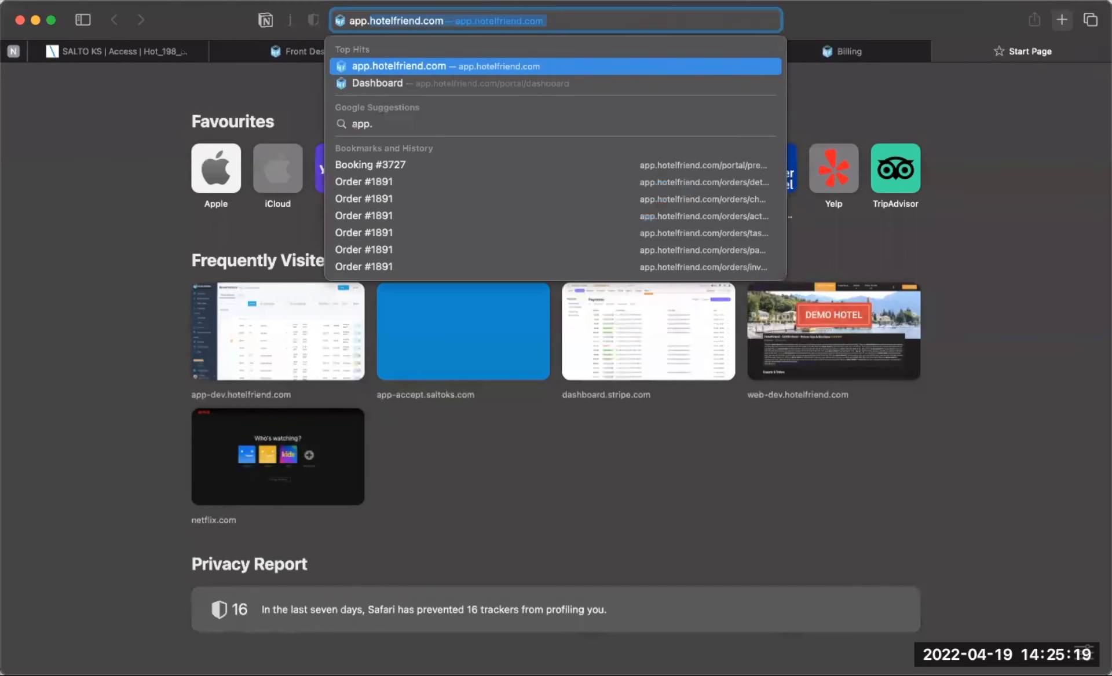
key("Return")
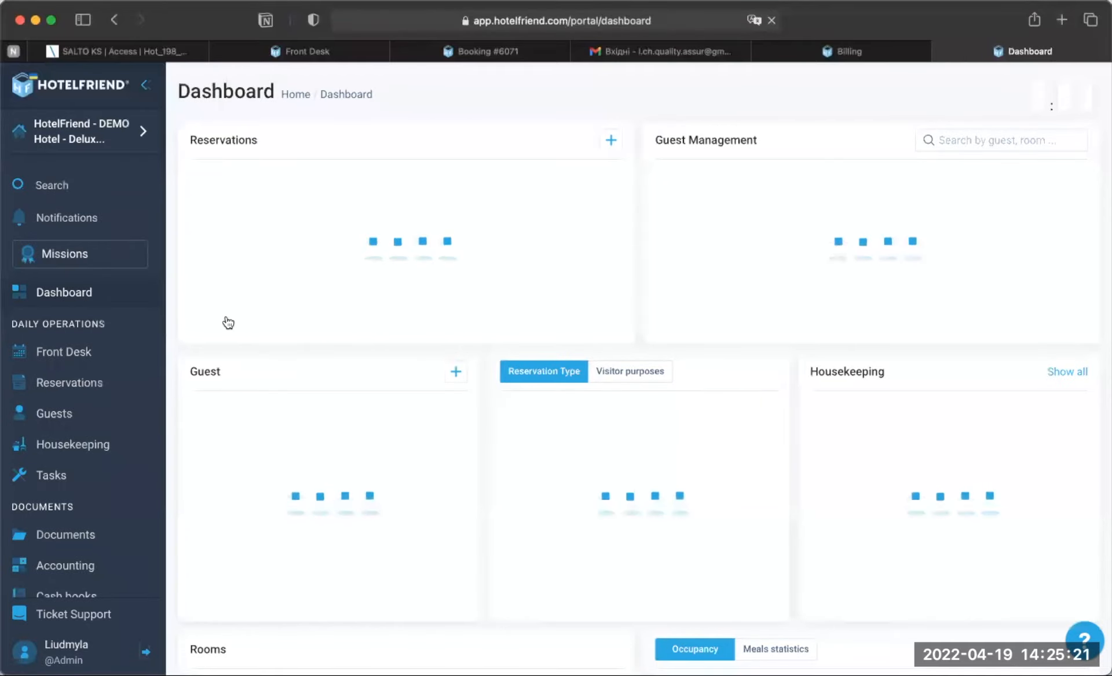
left_click(88, 380)
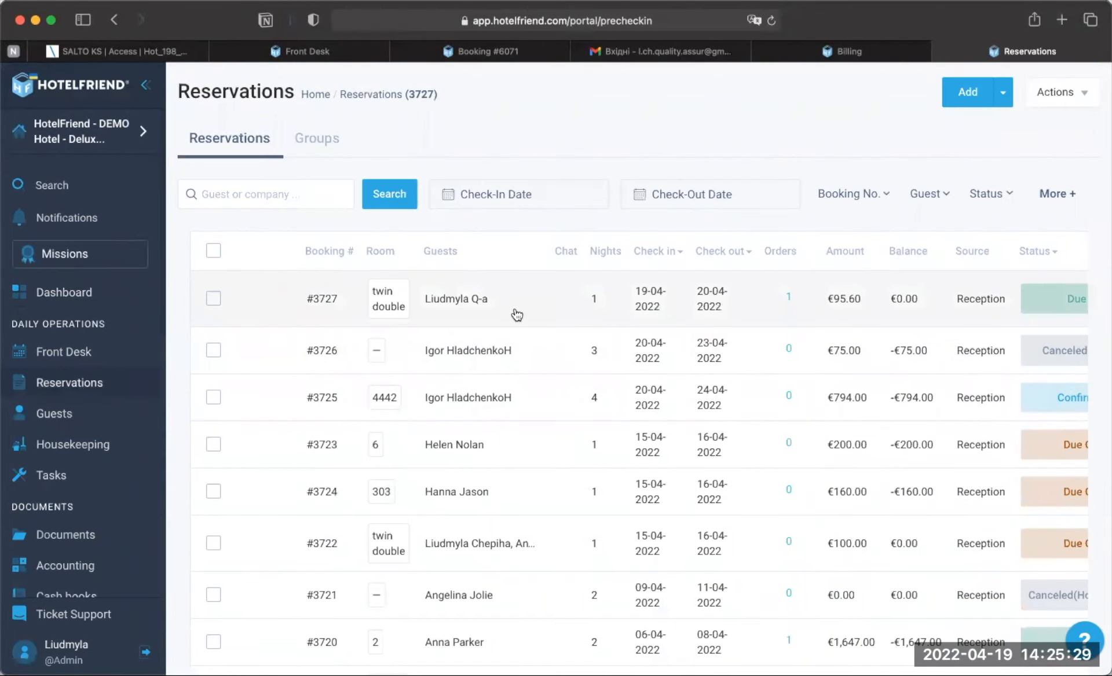
left_click(478, 311)
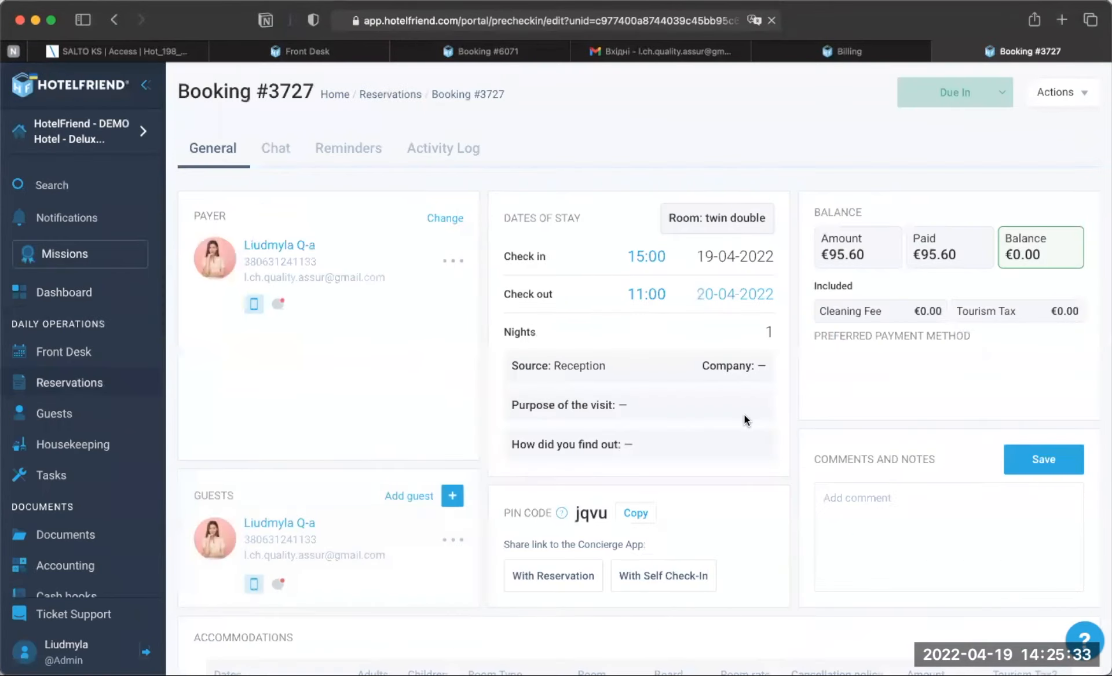
Step: Refund the booking's paid €45 invoice
scroll(745, 415, "down", 10)
scroll(745, 414, "down", 3)
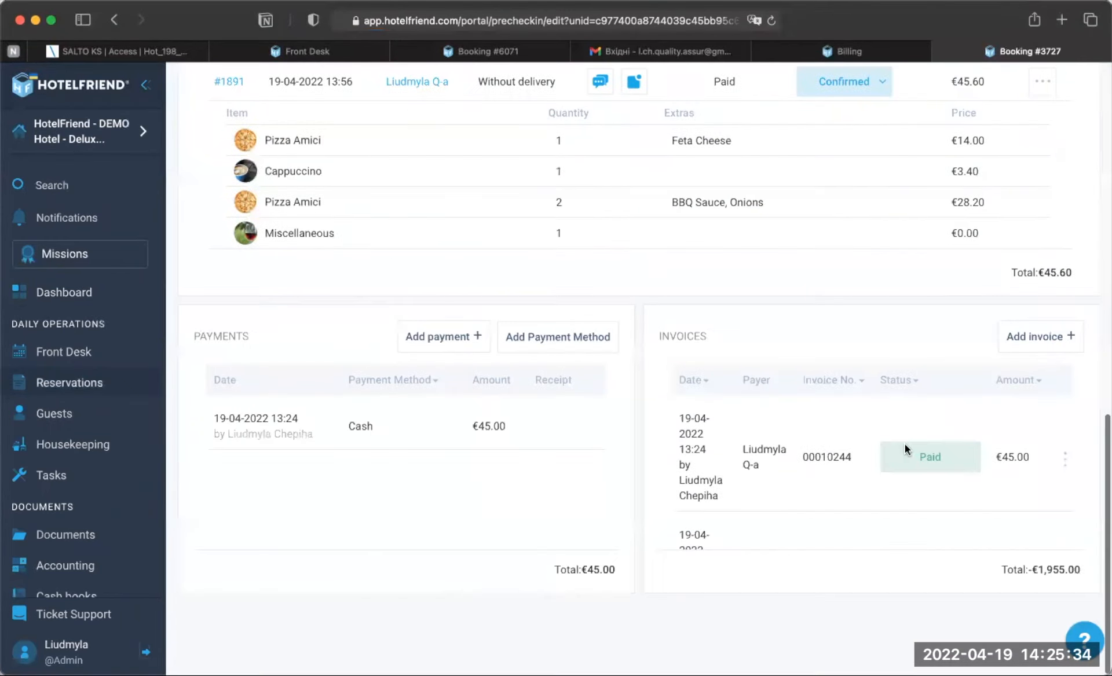
left_click(1065, 469)
left_click(944, 525)
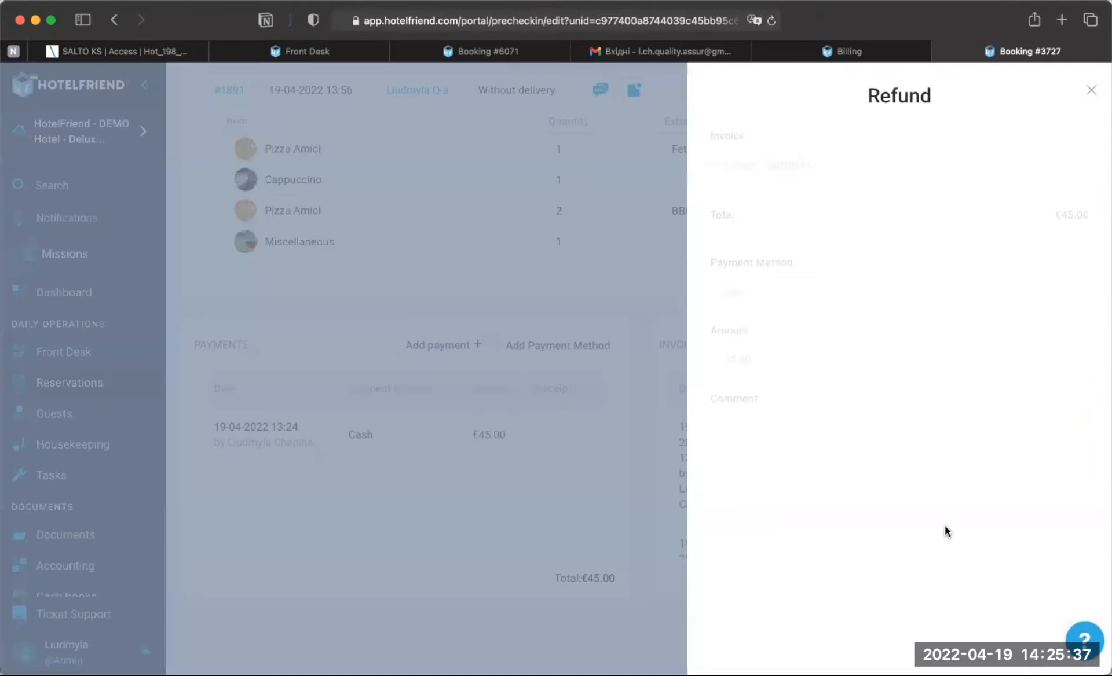
left_click(948, 648)
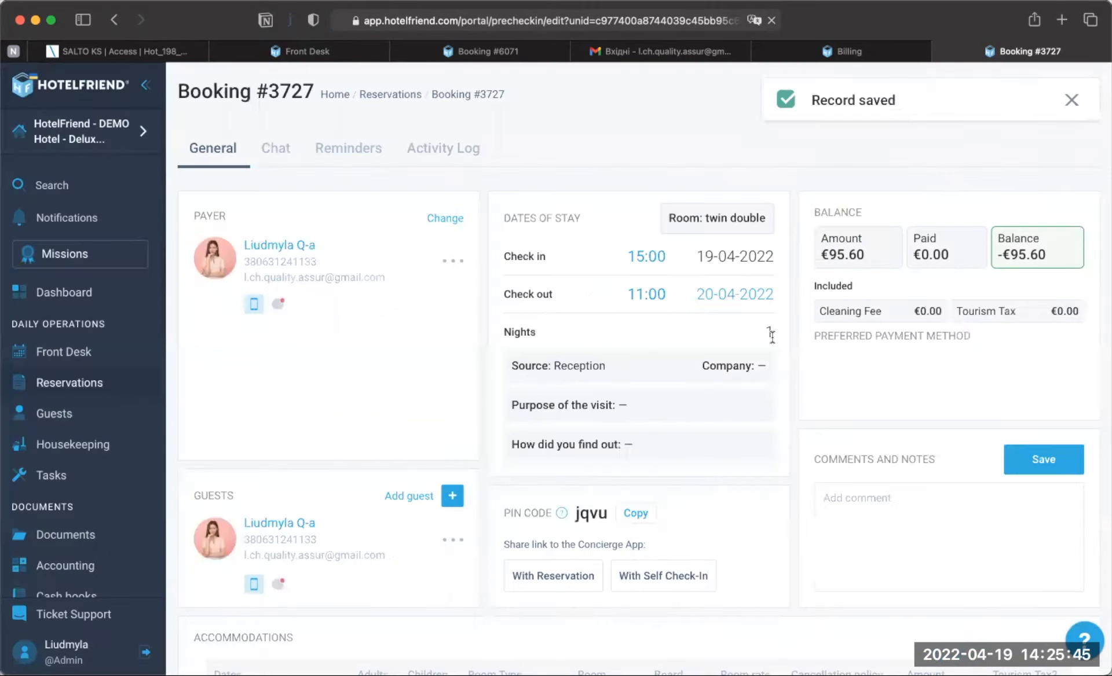
left_click(1072, 100)
left_click(1057, 93)
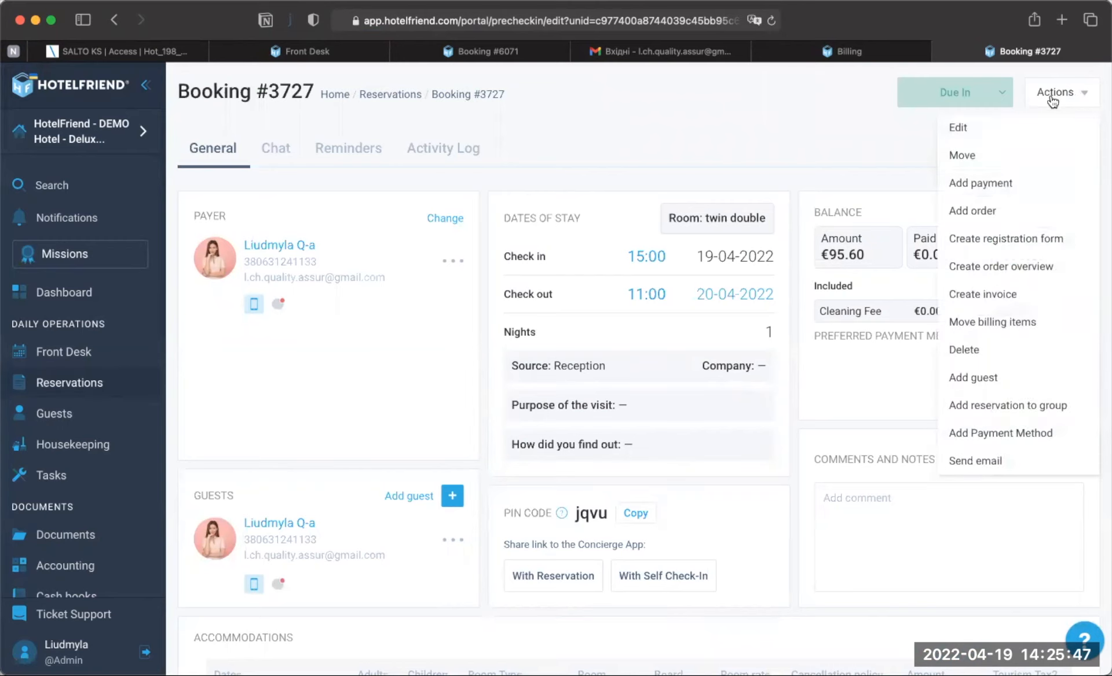
left_click(984, 186)
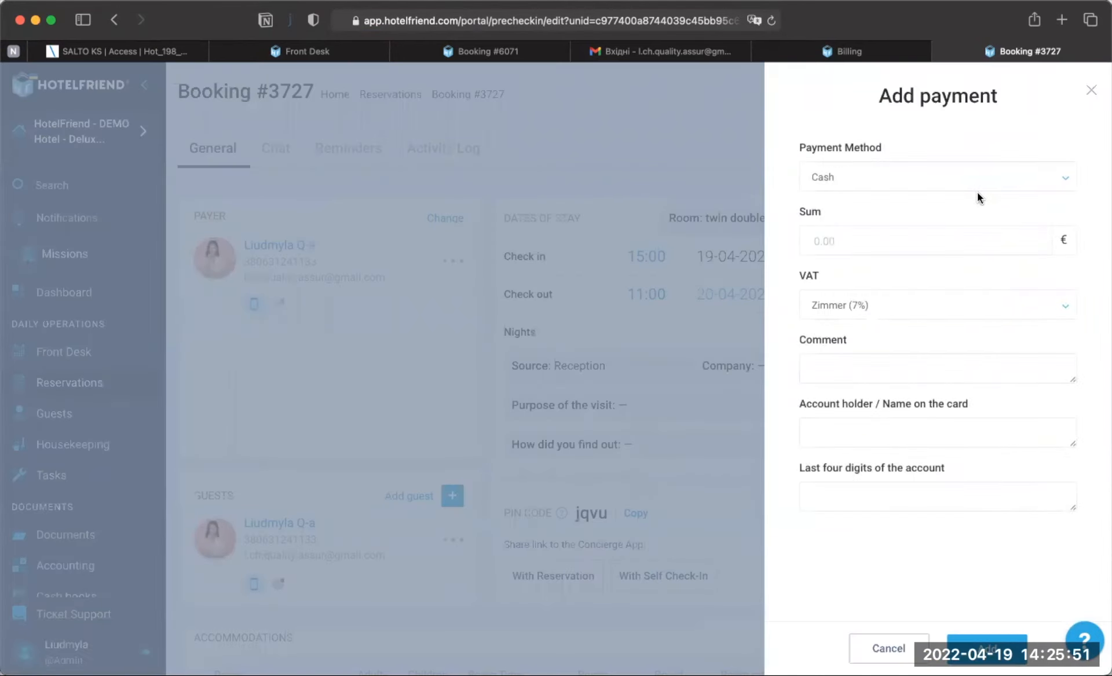
left_click(1090, 95)
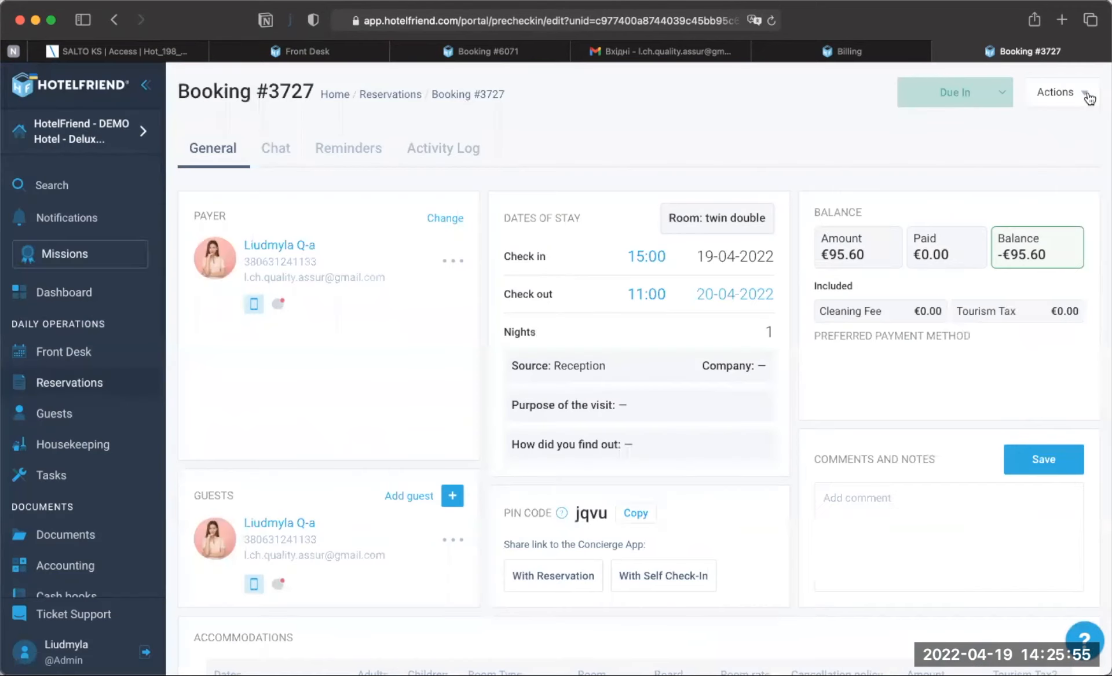
scroll(947, 416, "down", 4)
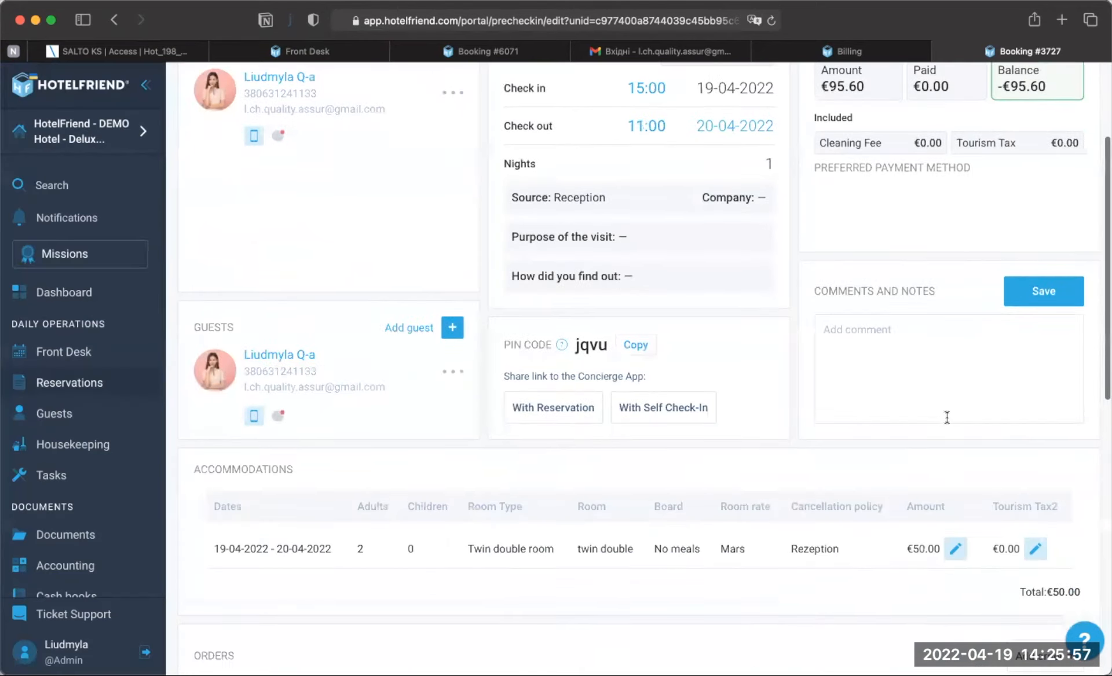
scroll(947, 417, "up", 1)
scroll(946, 418, "up", 1)
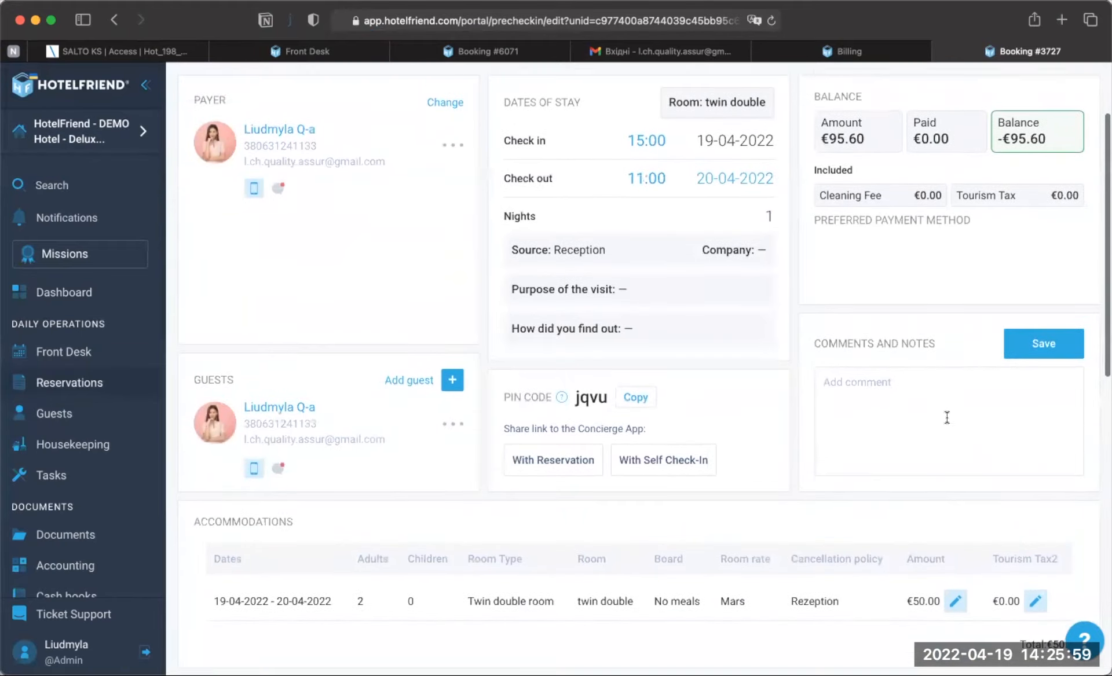
scroll(946, 417, "up", 2)
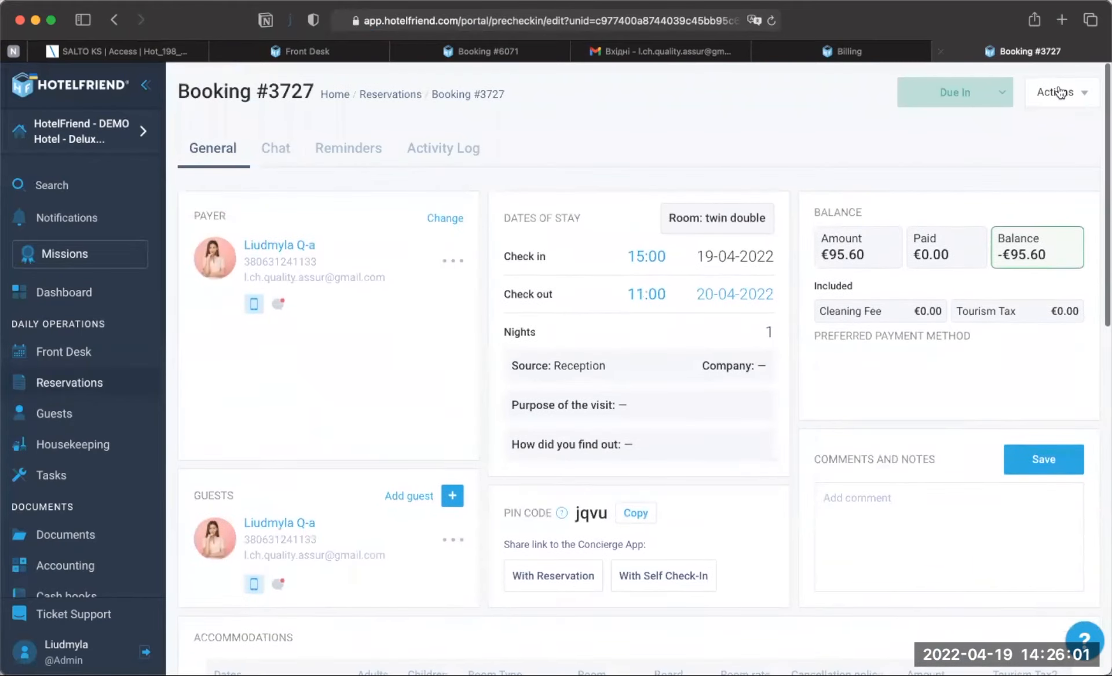
Step: Add a €50 Cash payment with Zimmer (7%) VAT to the booking
left_click(1057, 93)
left_click(1005, 181)
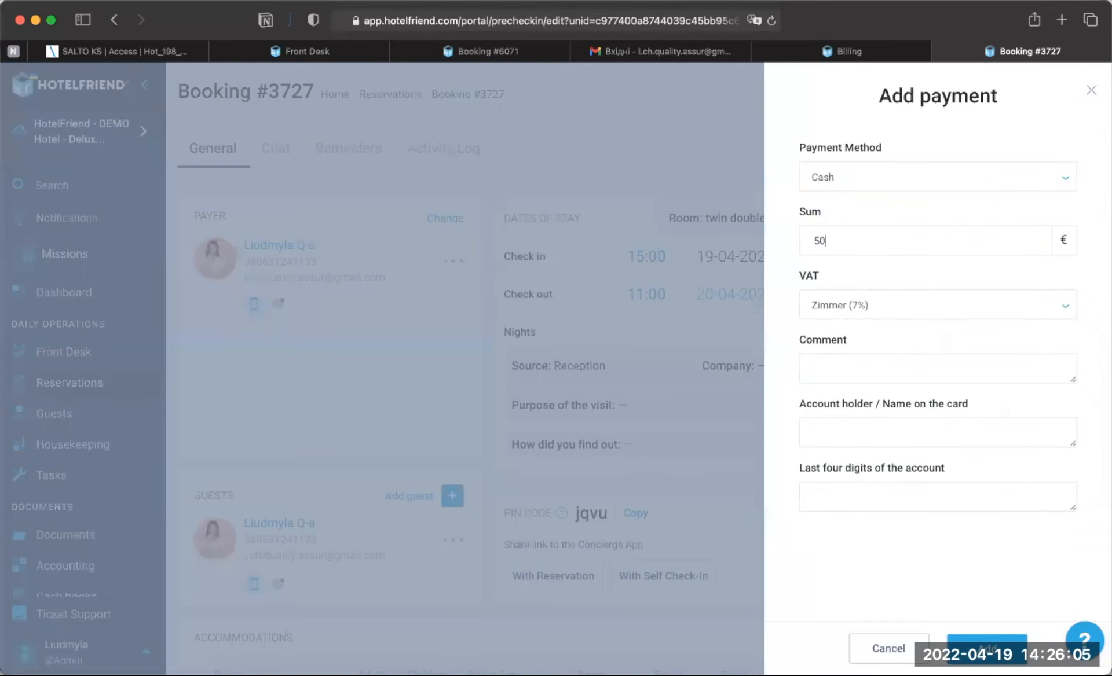
left_click(987, 644)
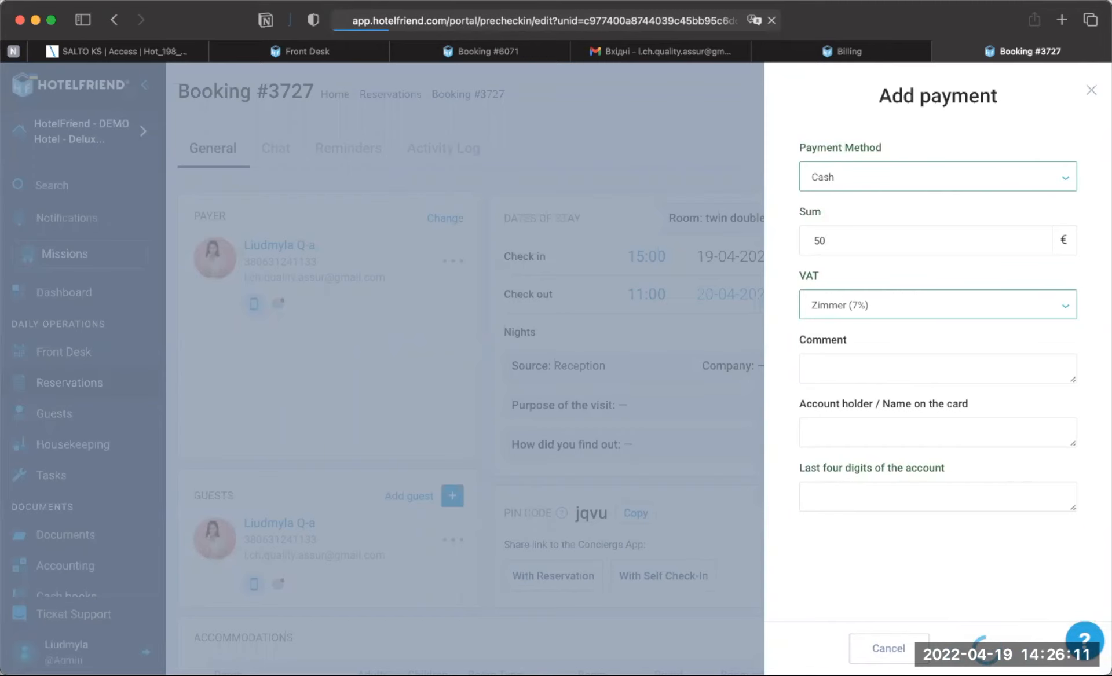
Step: Open the receipt of the booking's €50 cash payment, examine its deposit and VAT lines, and return to the booking
scroll(816, 544, "down", 4)
scroll(818, 543, "down", 7)
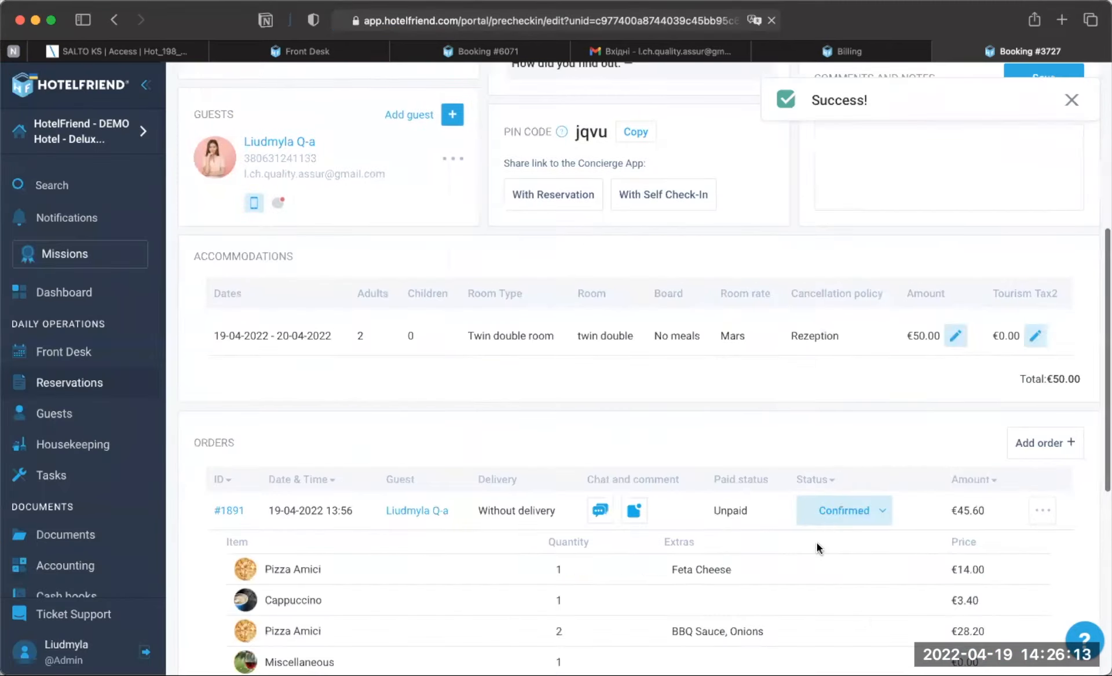
scroll(597, 582, "down", 2)
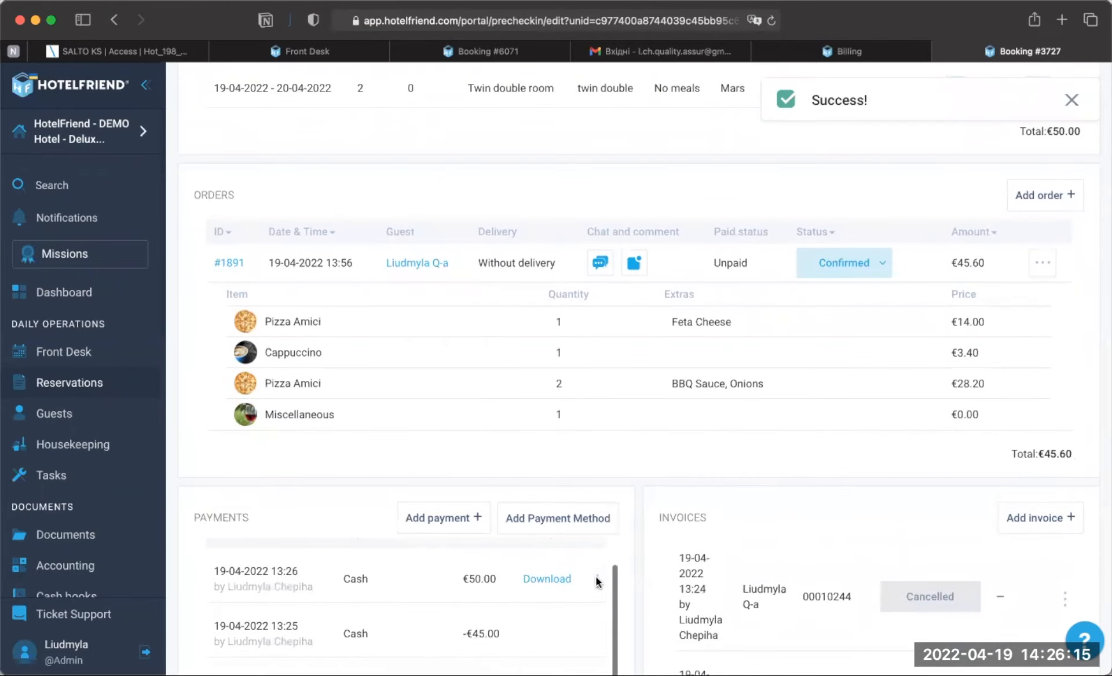
left_click(547, 583)
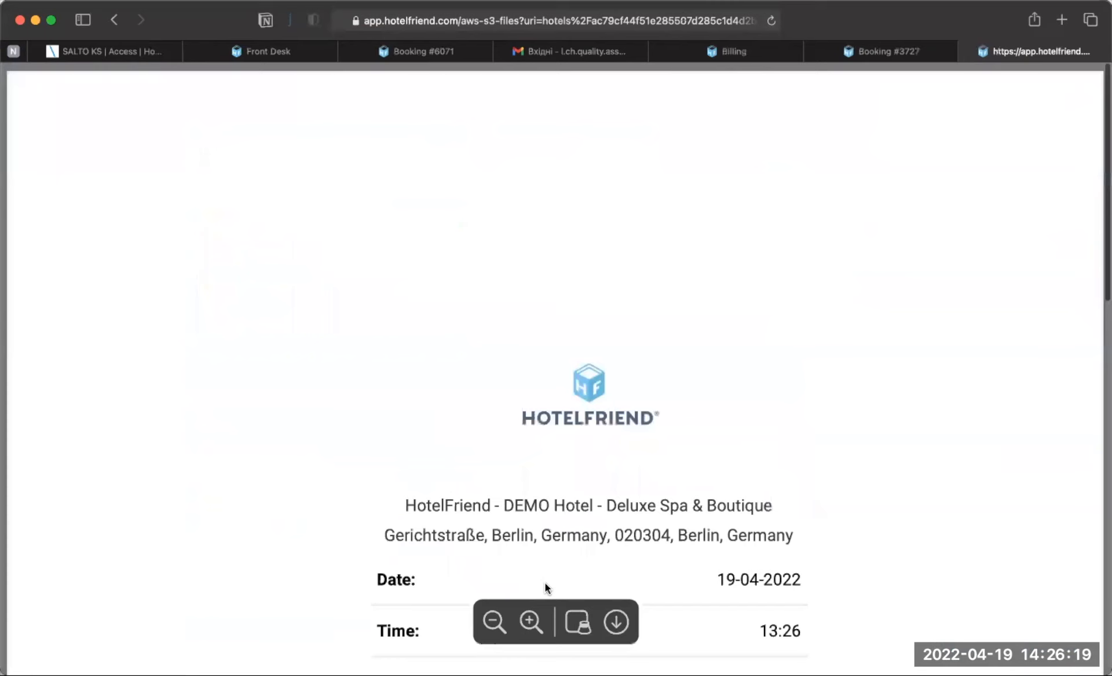
scroll(527, 515, "down", 10)
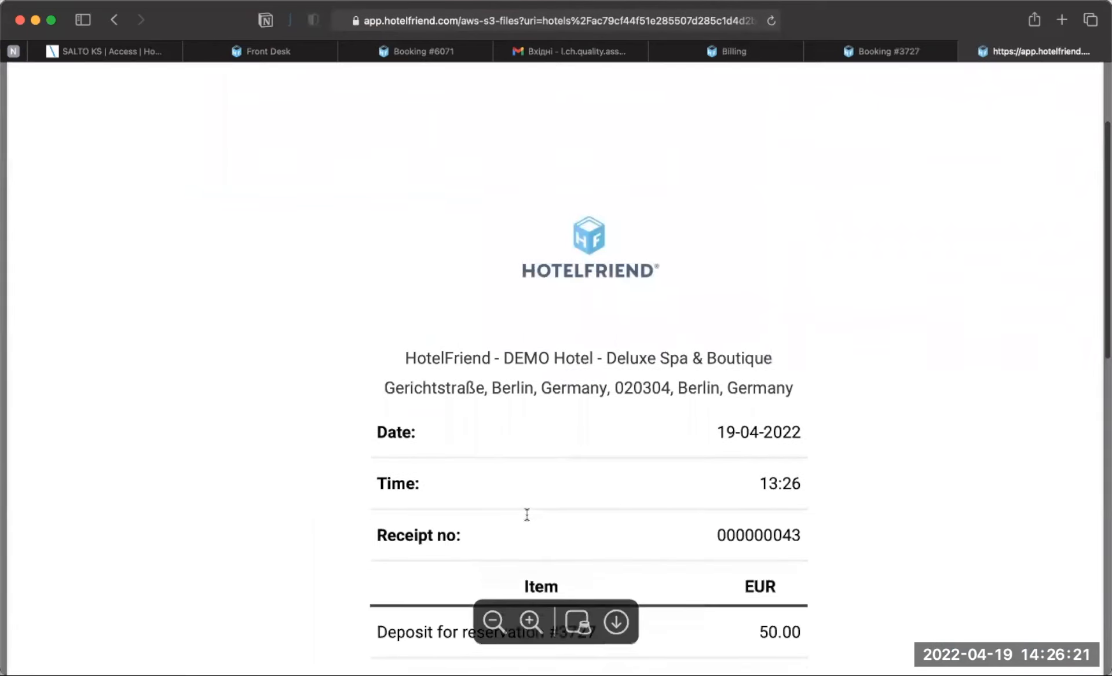
scroll(527, 515, "up", 3)
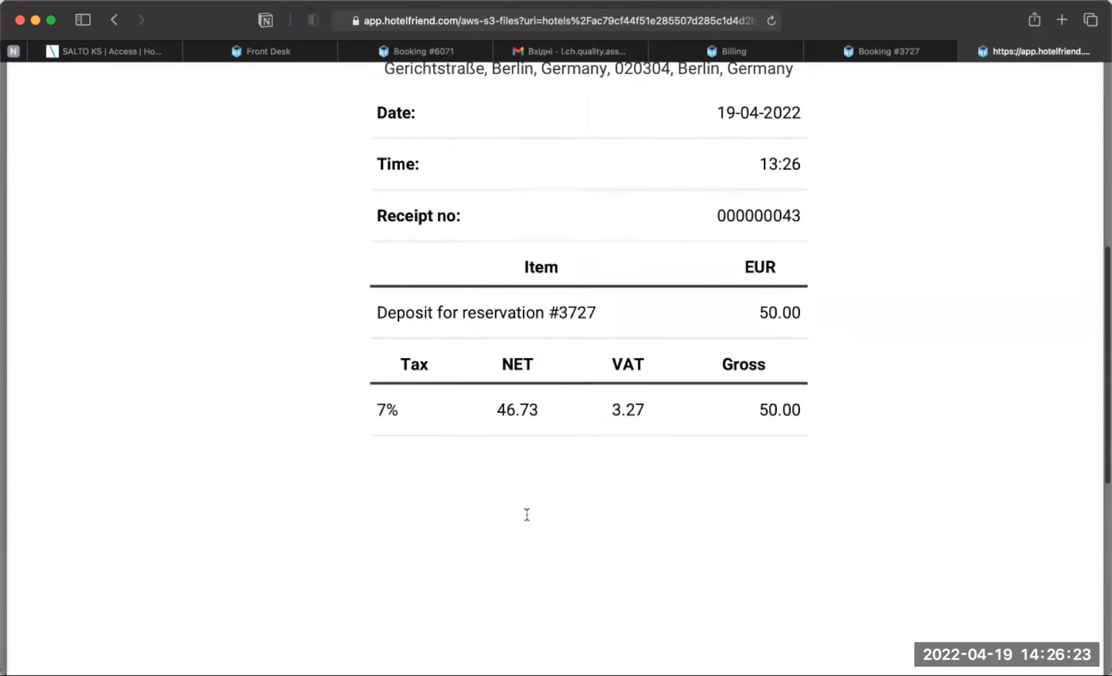
scroll(527, 514, "up", 2)
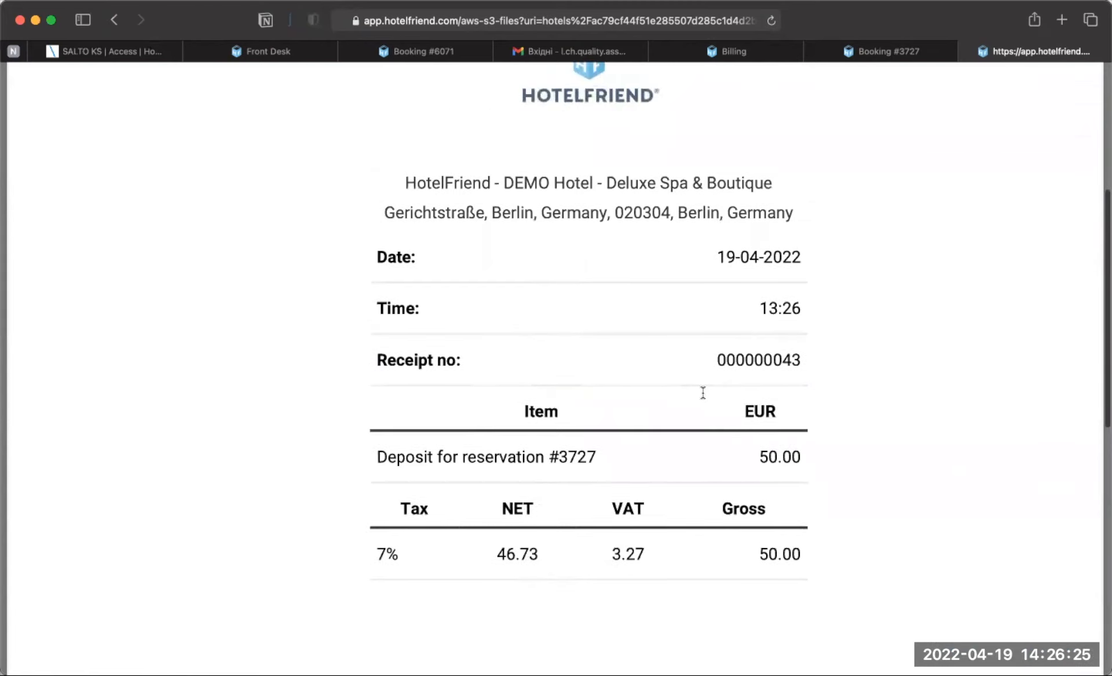
scroll(932, 214, "up", 2)
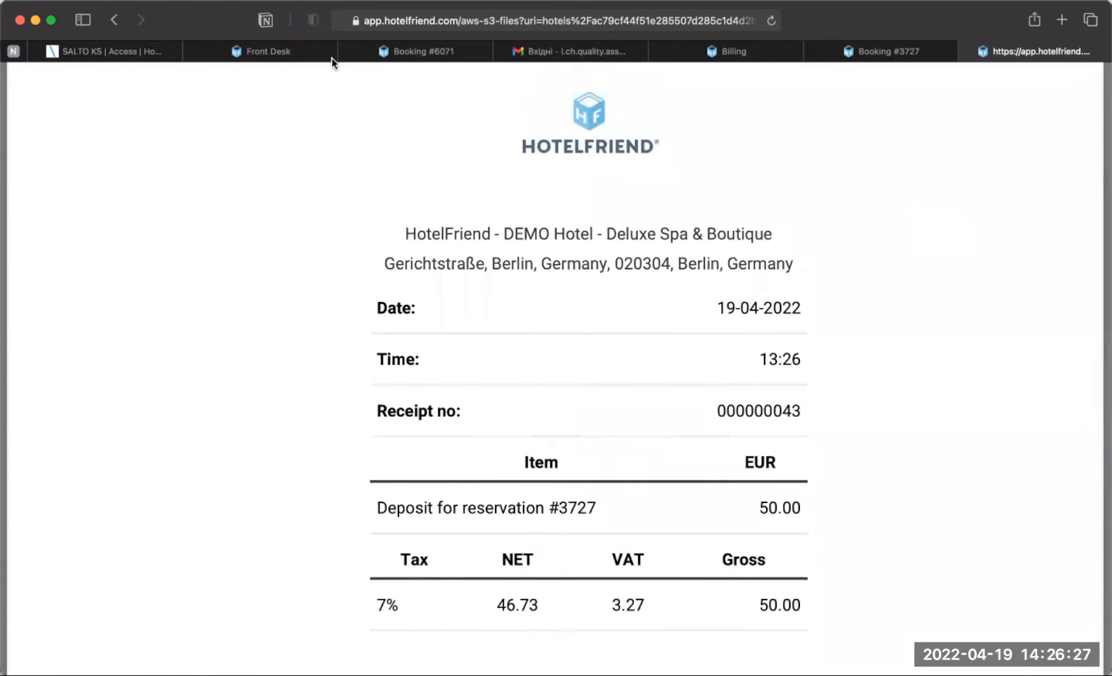
left_click(114, 21)
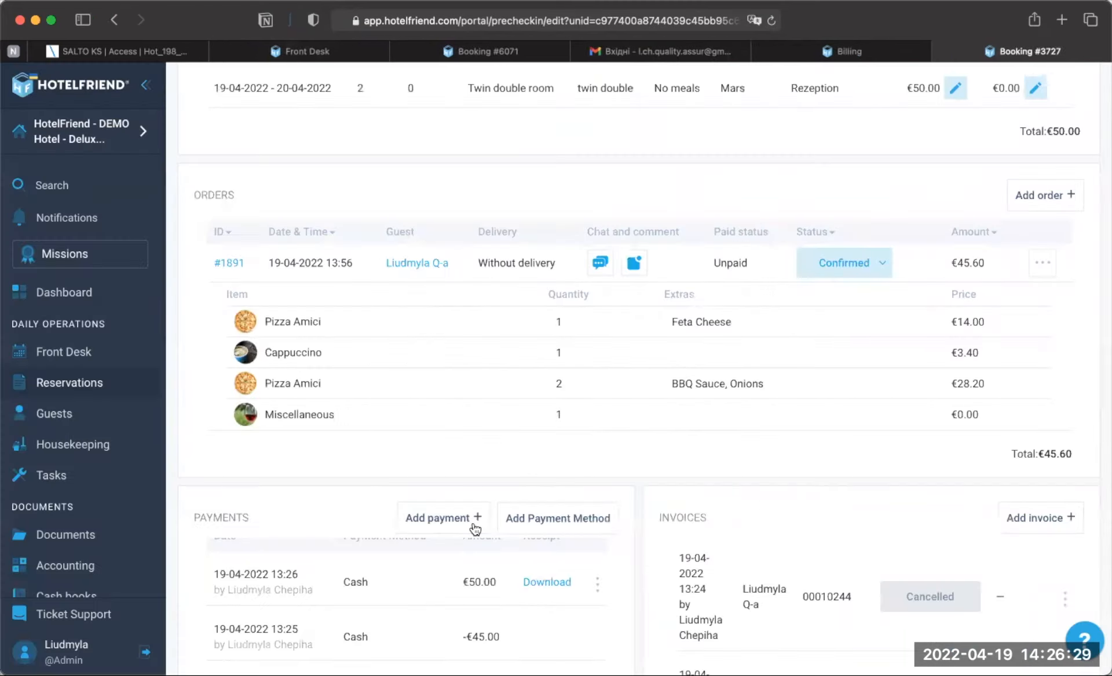
Step: Cancel the booking's €50 payment by refunding €50 in Cash with Zimmer (7%) VAT
scroll(472, 528, "down", 2)
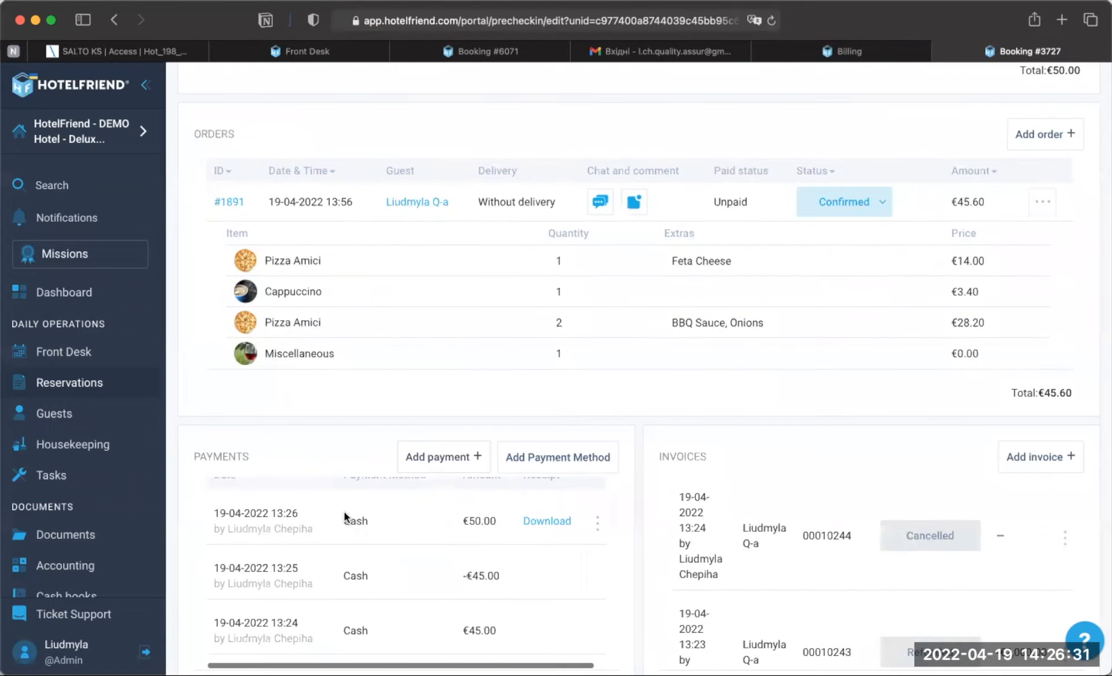
scroll(295, 518, "up", 1)
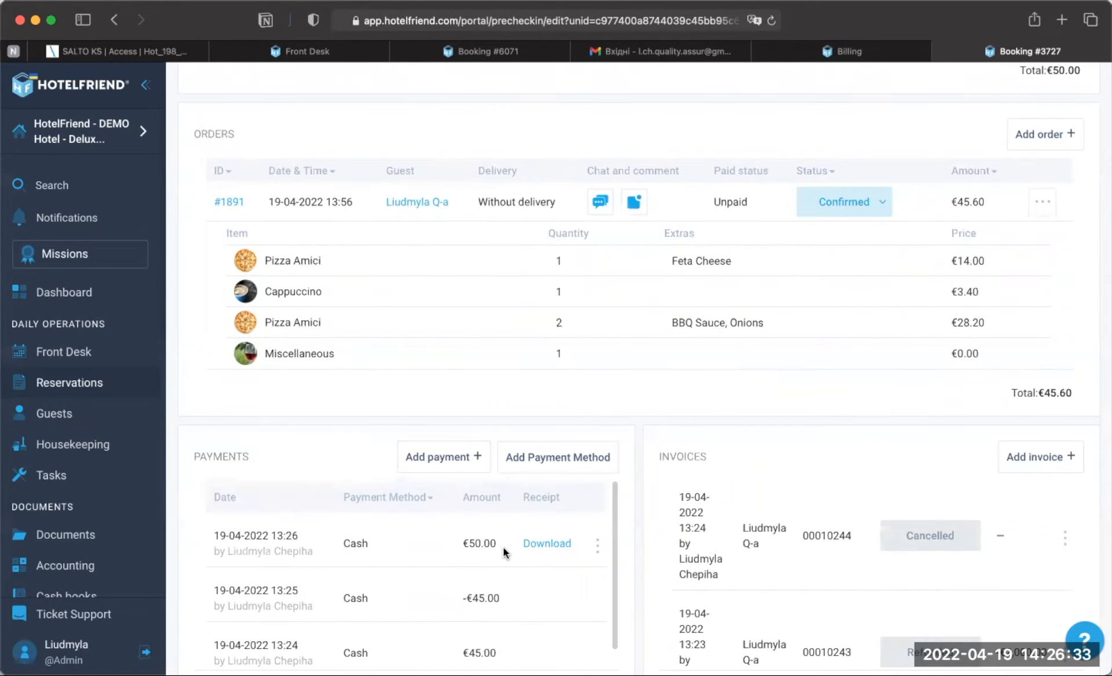
left_click(595, 548)
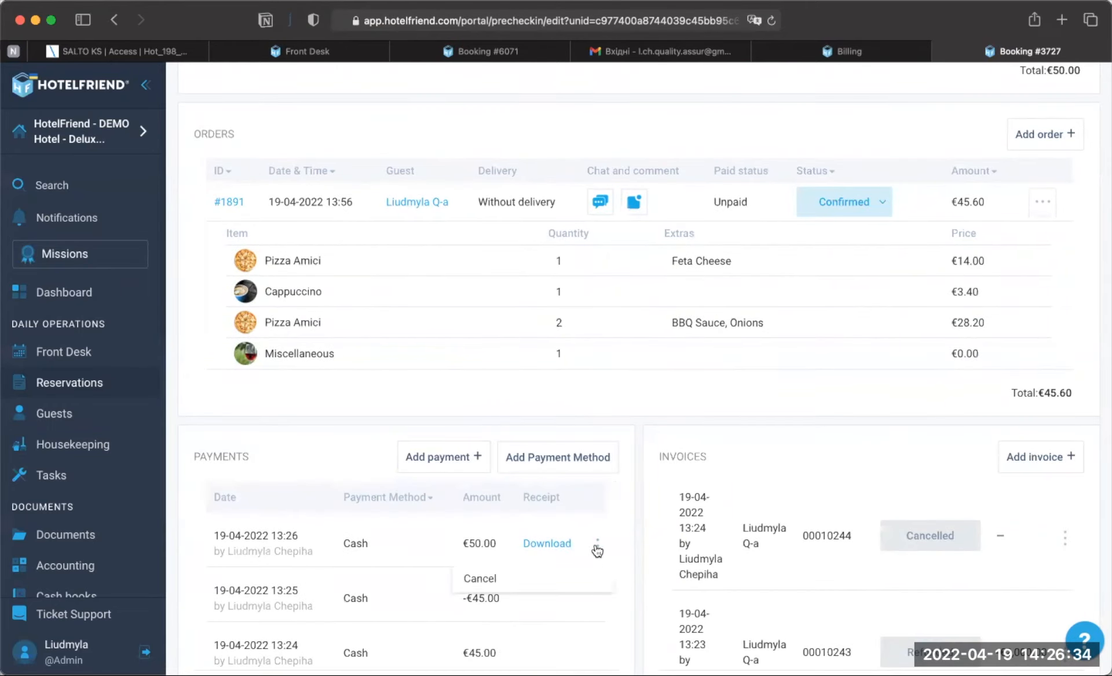
left_click(480, 581)
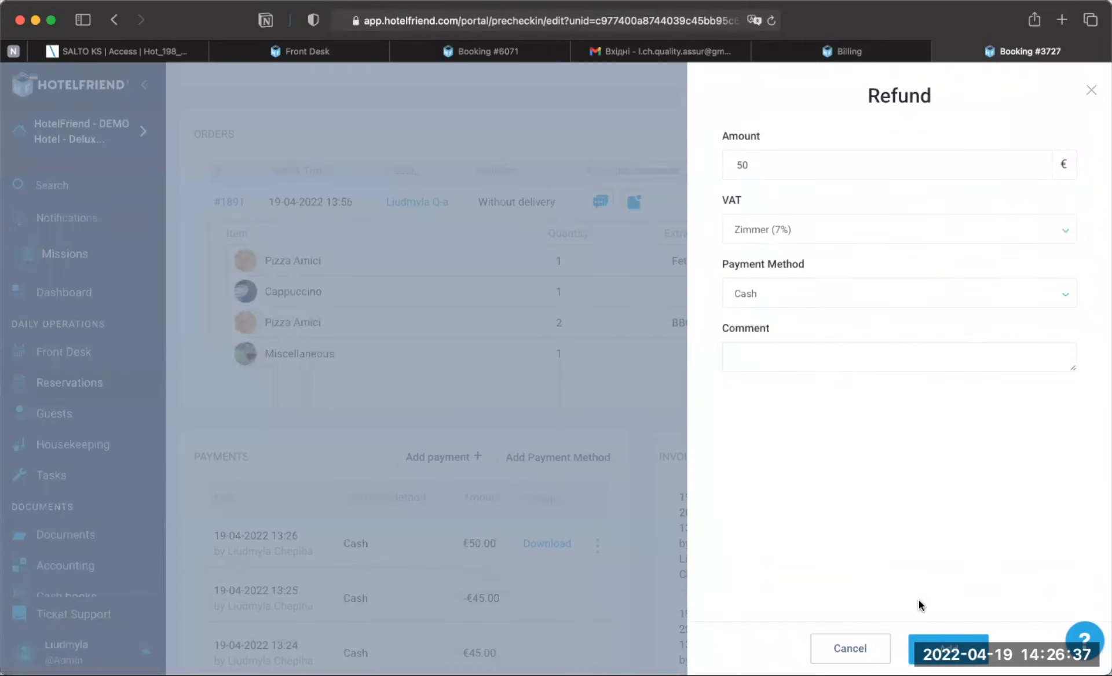
left_click(948, 648)
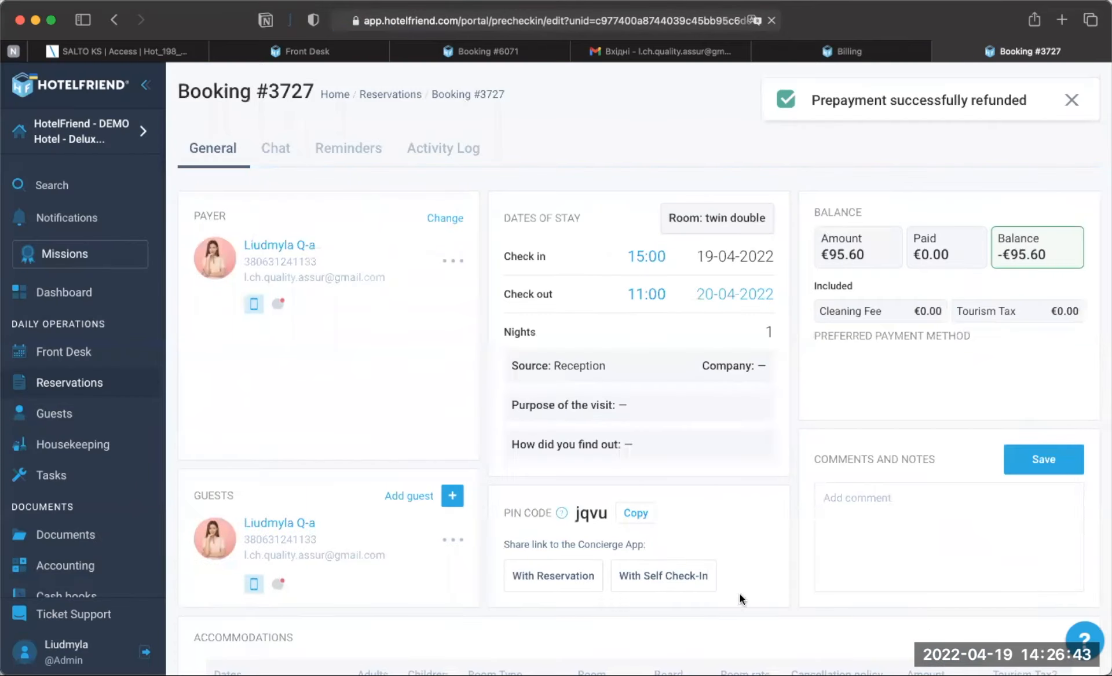
Step: Open the receipt of the €50 refund, examine its deposit and VAT lines, and return to the booking
scroll(699, 591, "down", 12)
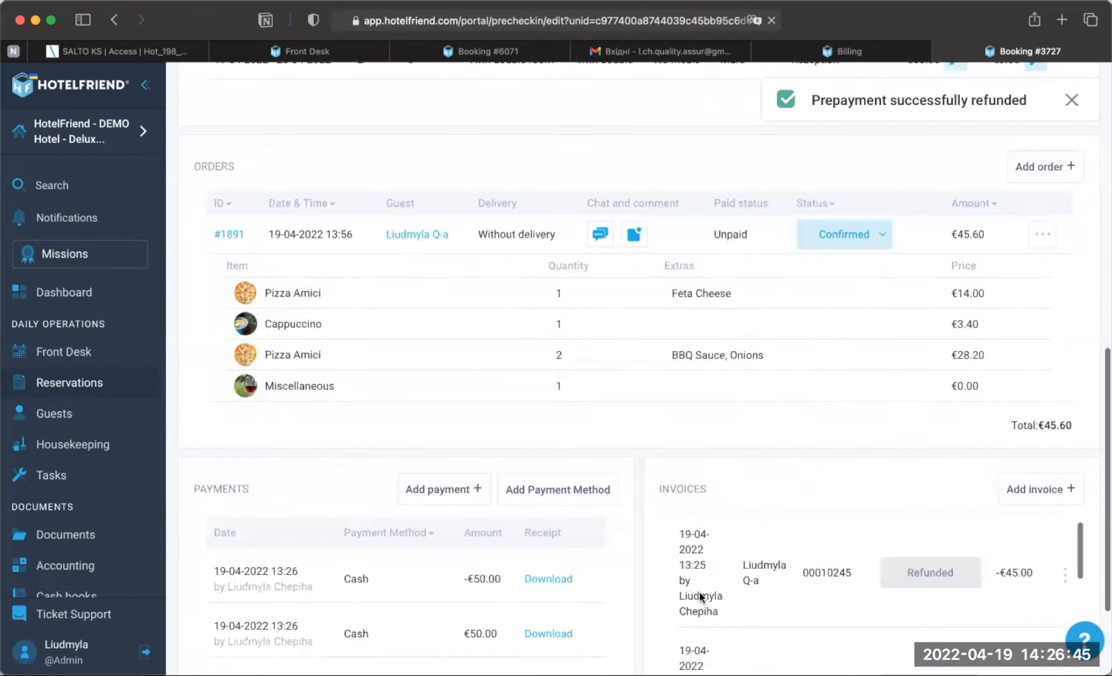
left_click(555, 580)
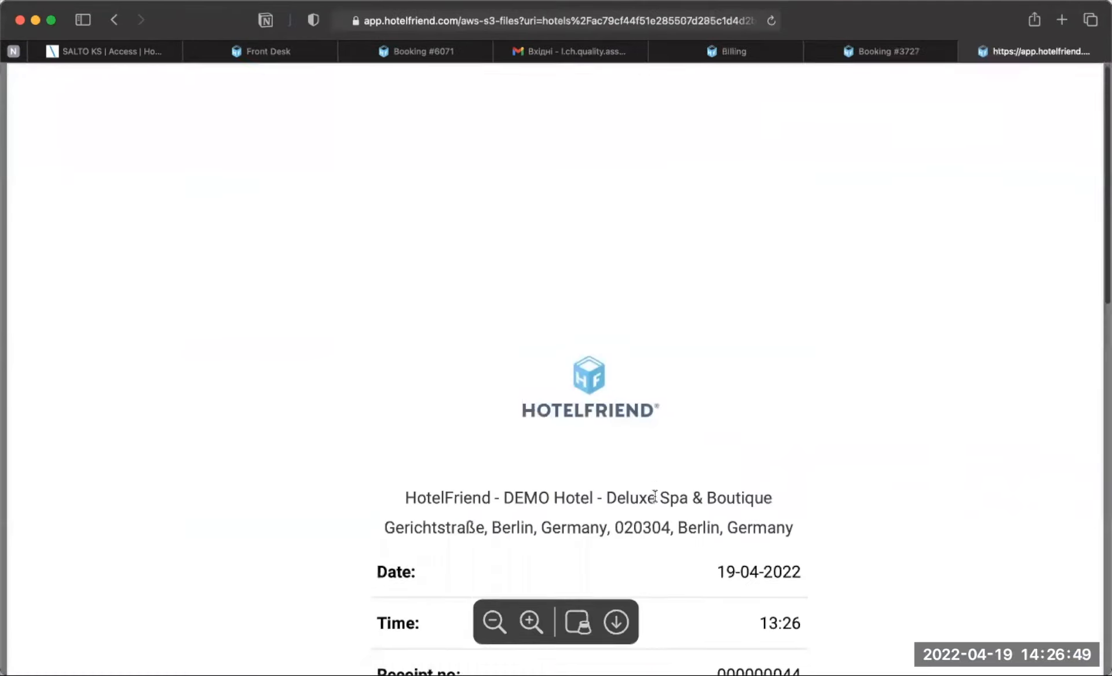
scroll(654, 497, "down", 5)
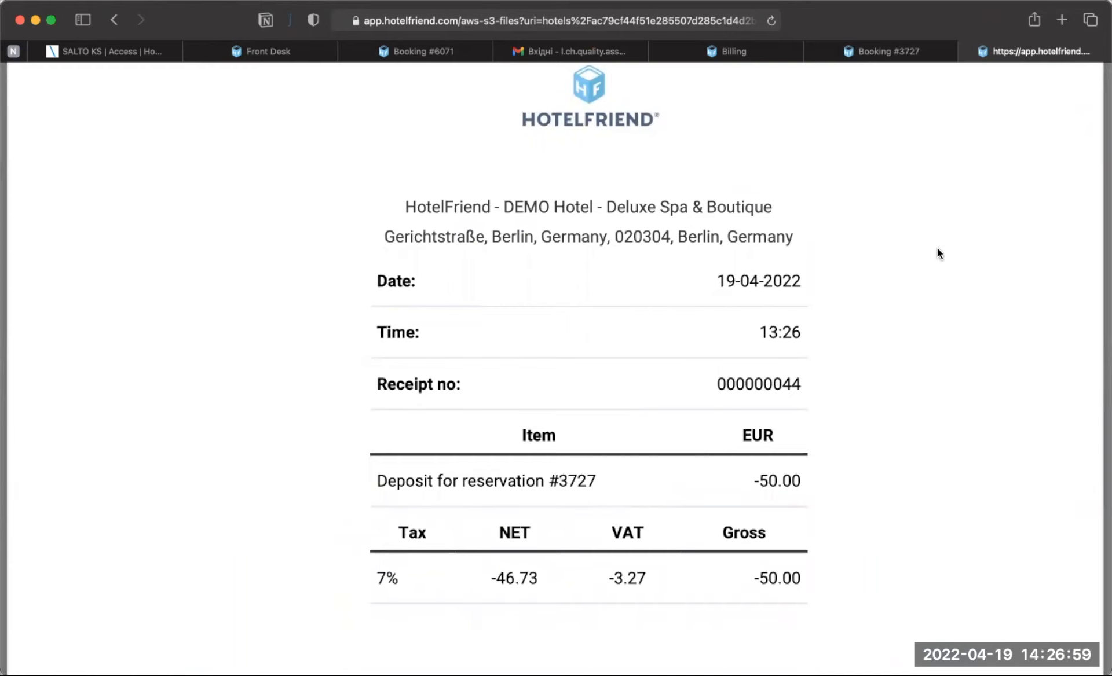
left_click(112, 20)
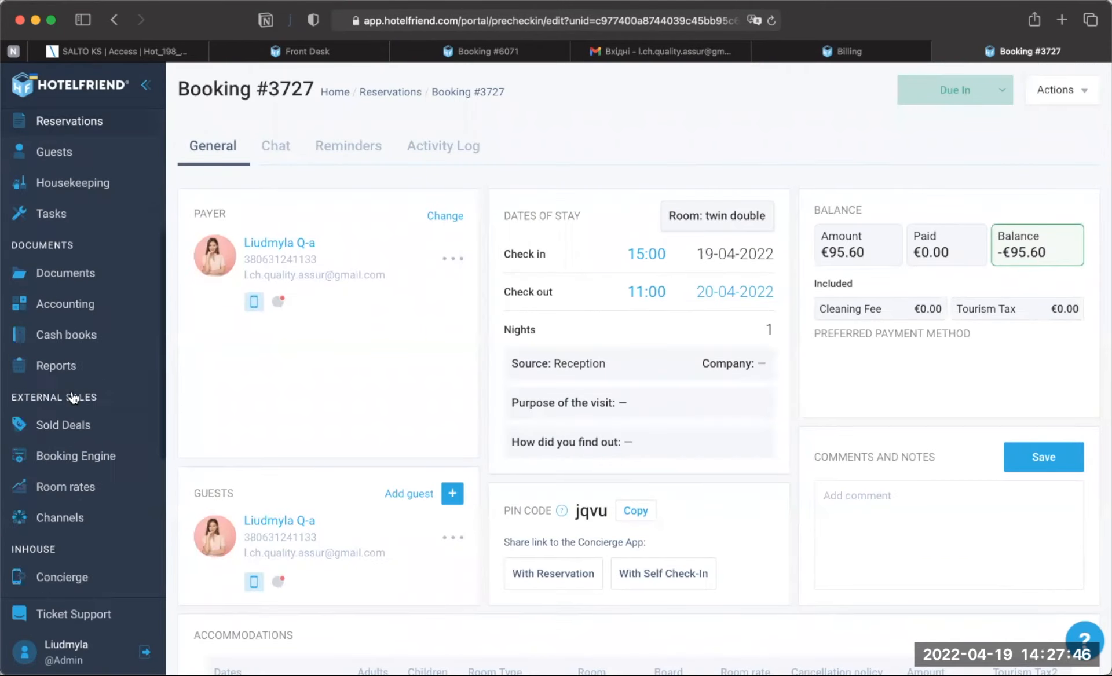
Step: Open the hotel's Automation settings
scroll(73, 397, "down", 5)
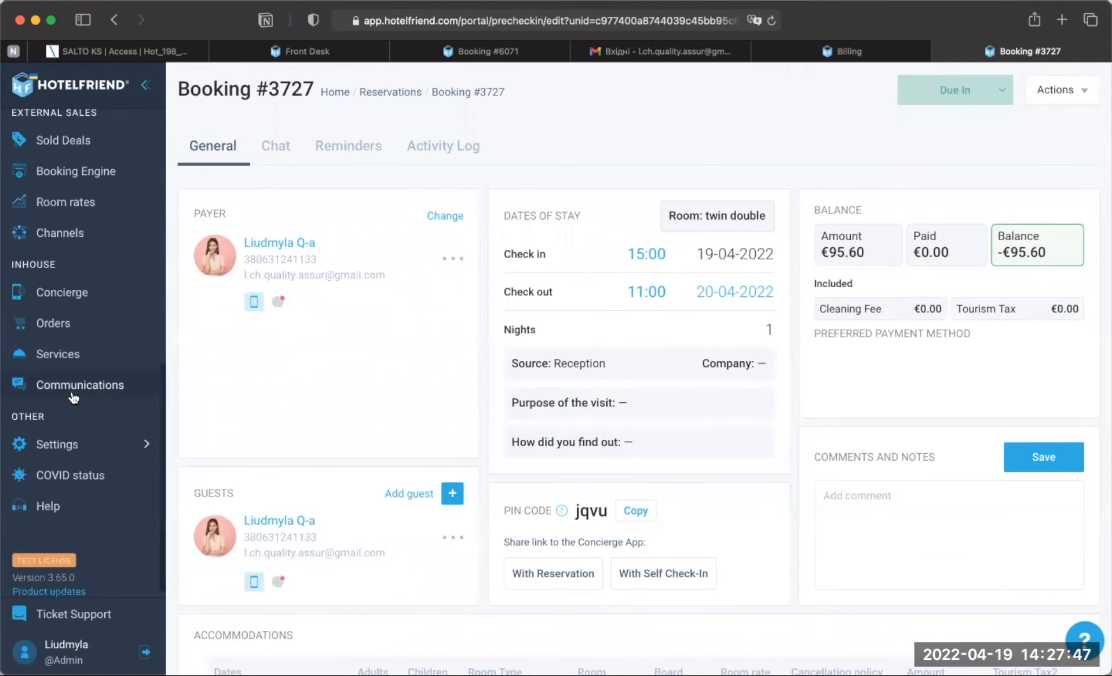
left_click(66, 449)
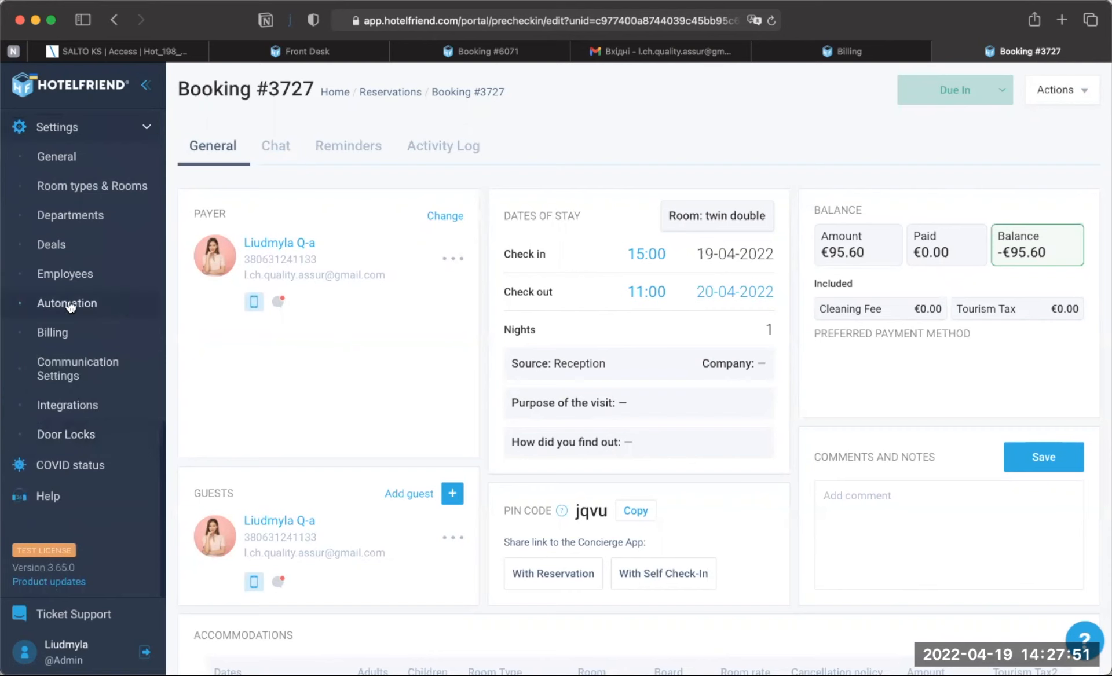
left_click(68, 302)
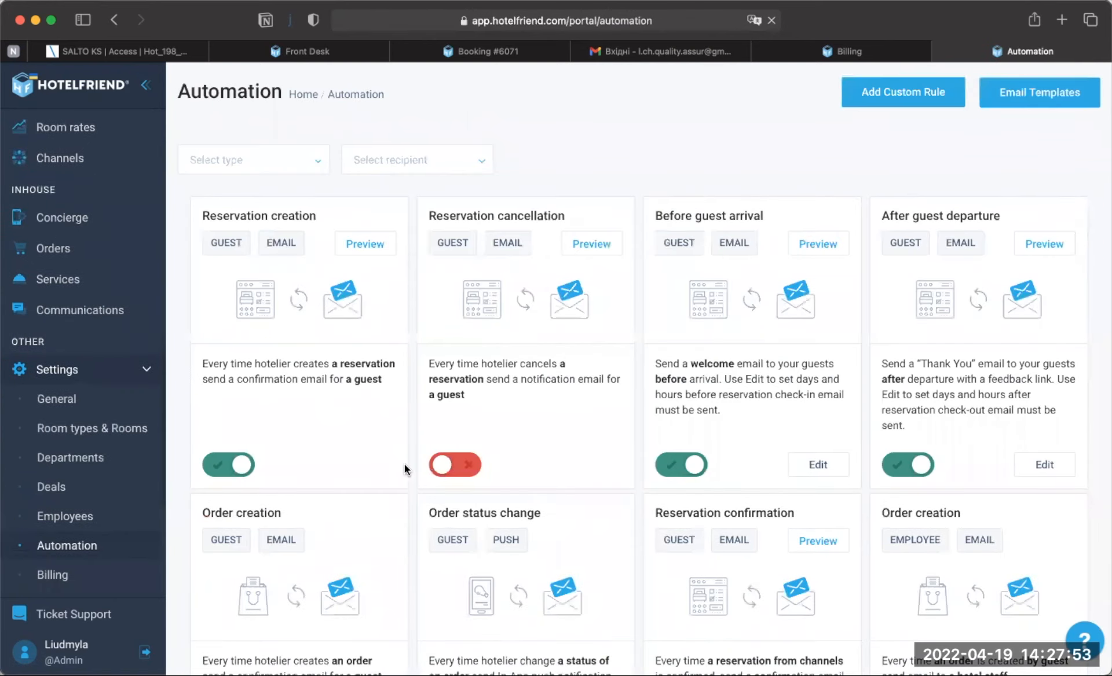
Step: Preview the email of the Booking offer reminder rule and return to the automation rules
scroll(409, 463, "down", 4)
scroll(409, 464, "down", 12)
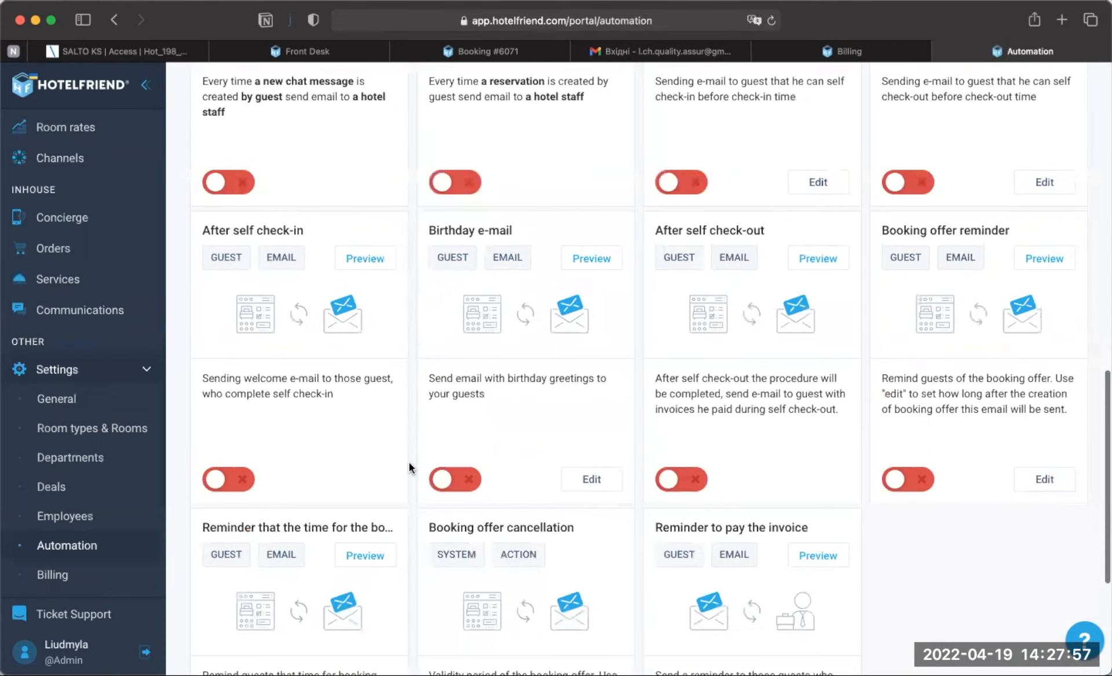
scroll(957, 578, "down", 2)
scroll(956, 577, "down", 2)
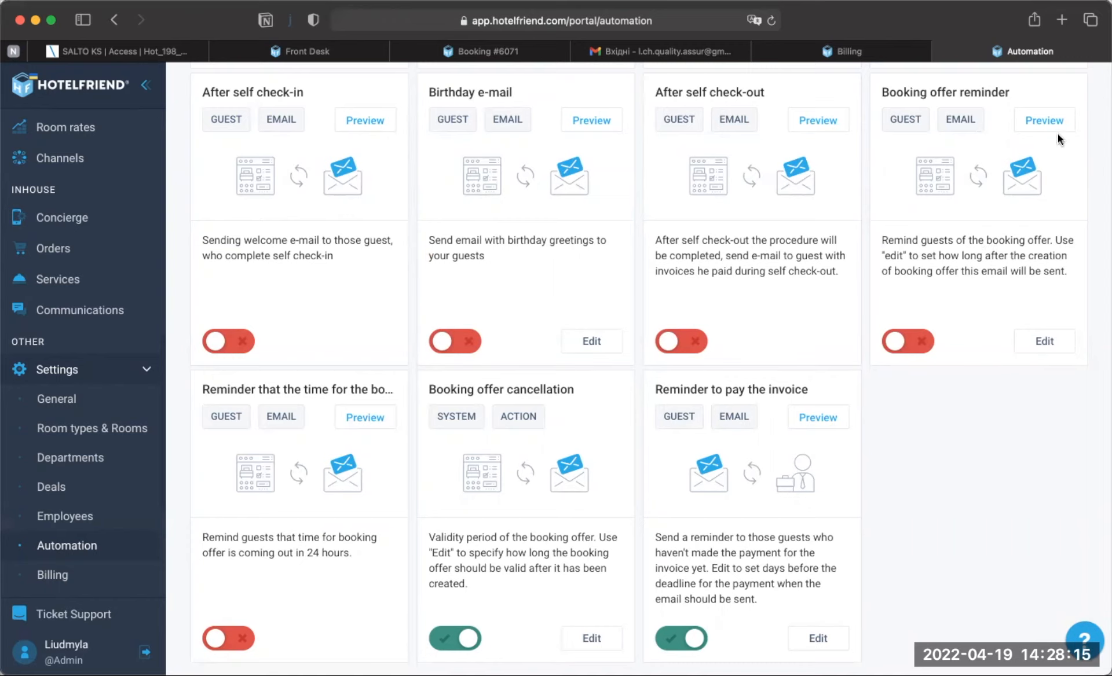
left_click(1045, 122)
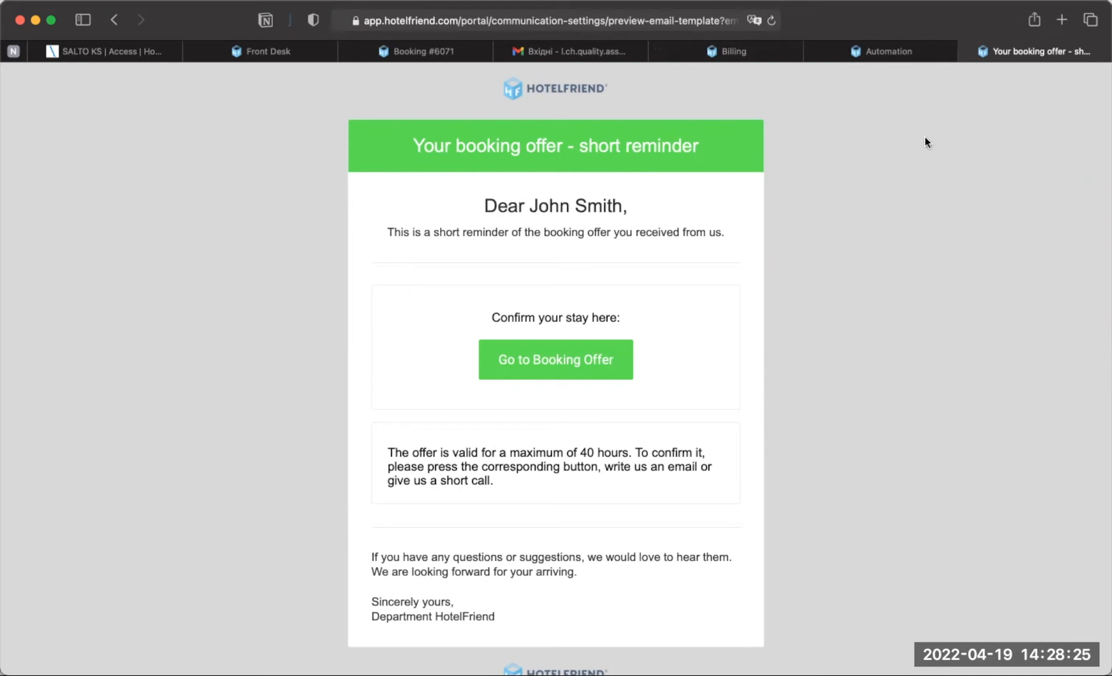
left_click(884, 53)
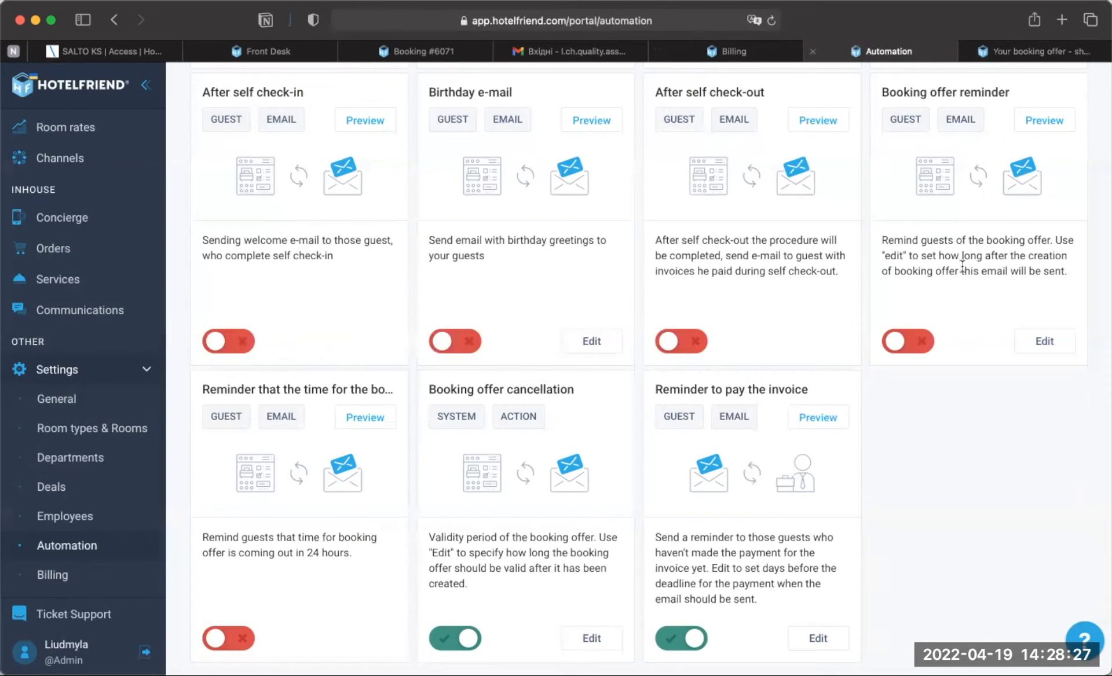
Step: View the sending time options of the Booking offer reminder, close them without saving, and look over the remaining booking offer rules
left_click(1044, 341)
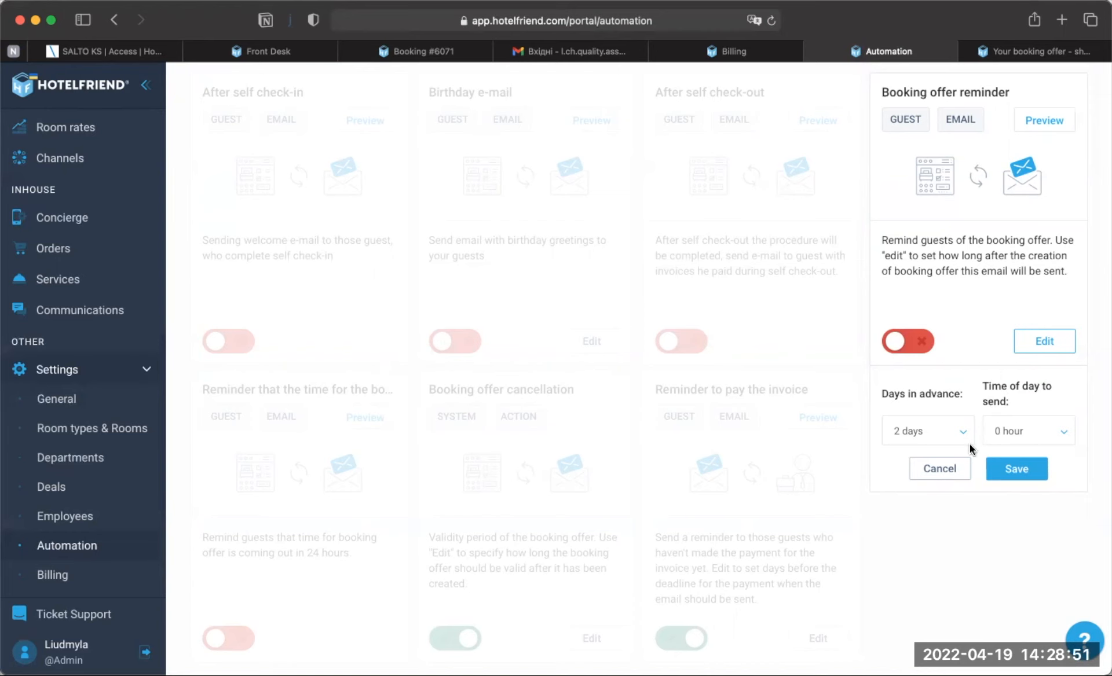
left_click(954, 469)
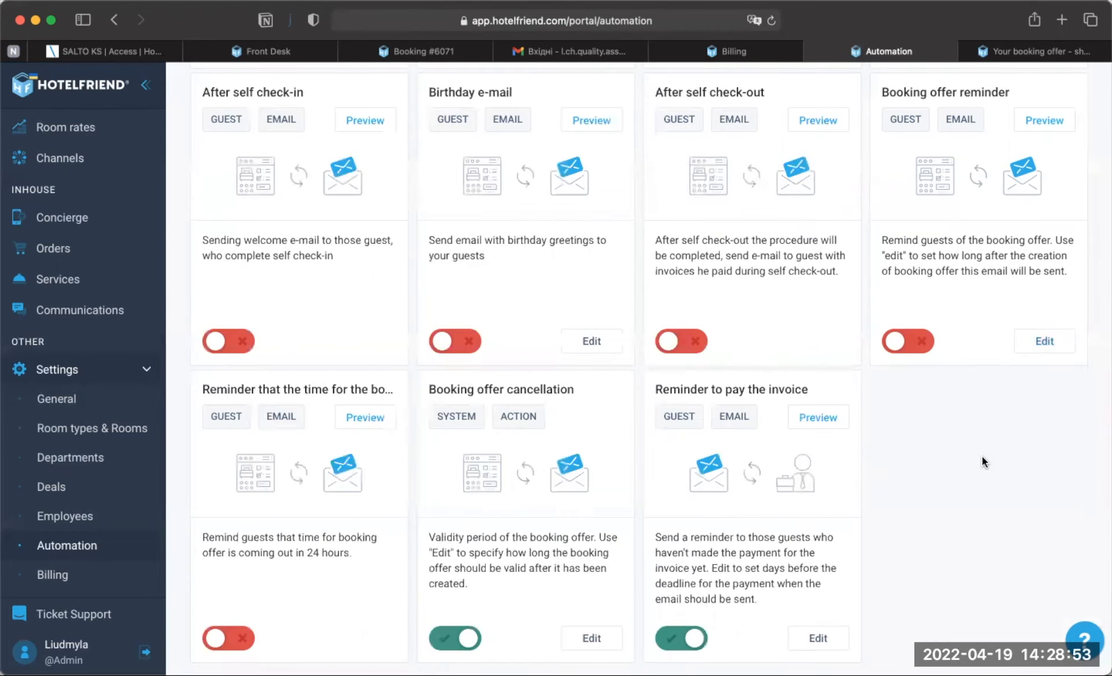
scroll(981, 457, "down", 1)
scroll(982, 456, "down", 2)
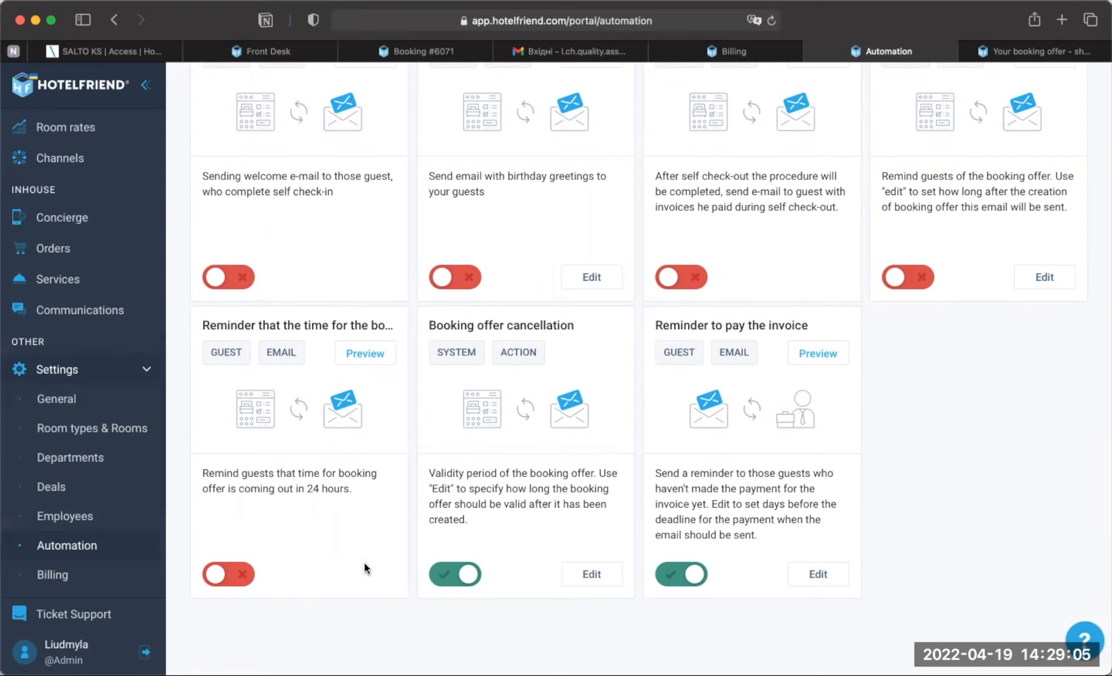
Step: Preview the email of the rule reminding guests that the booking offer is running out, and return to the automation rules
left_click(365, 354)
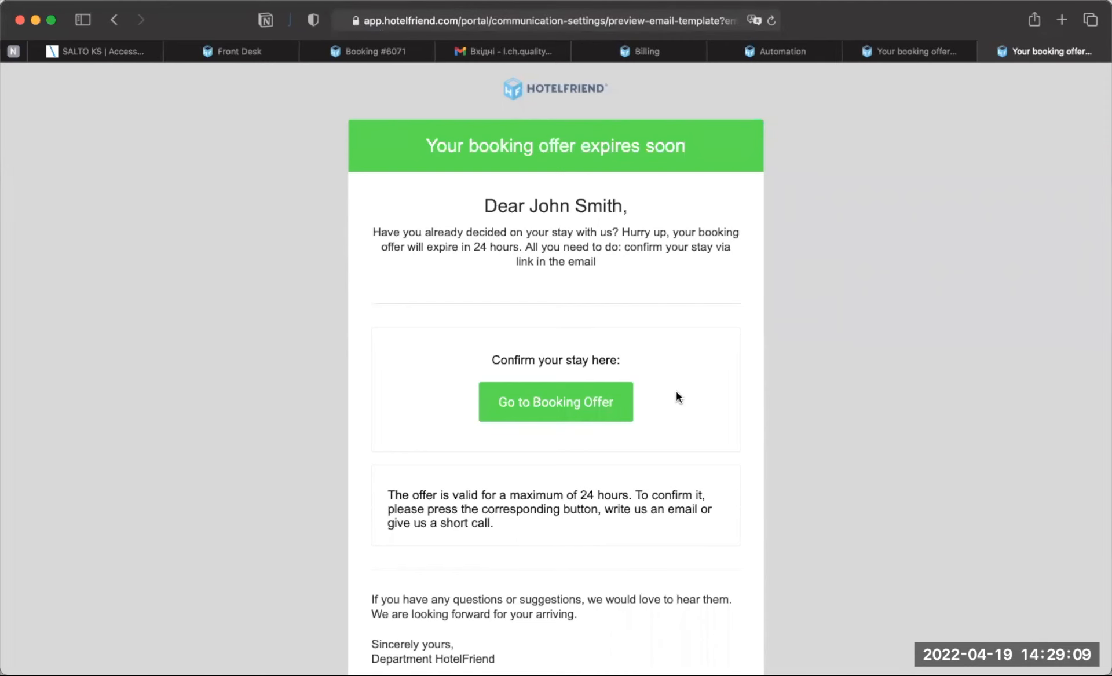
scroll(675, 392, "down", 2)
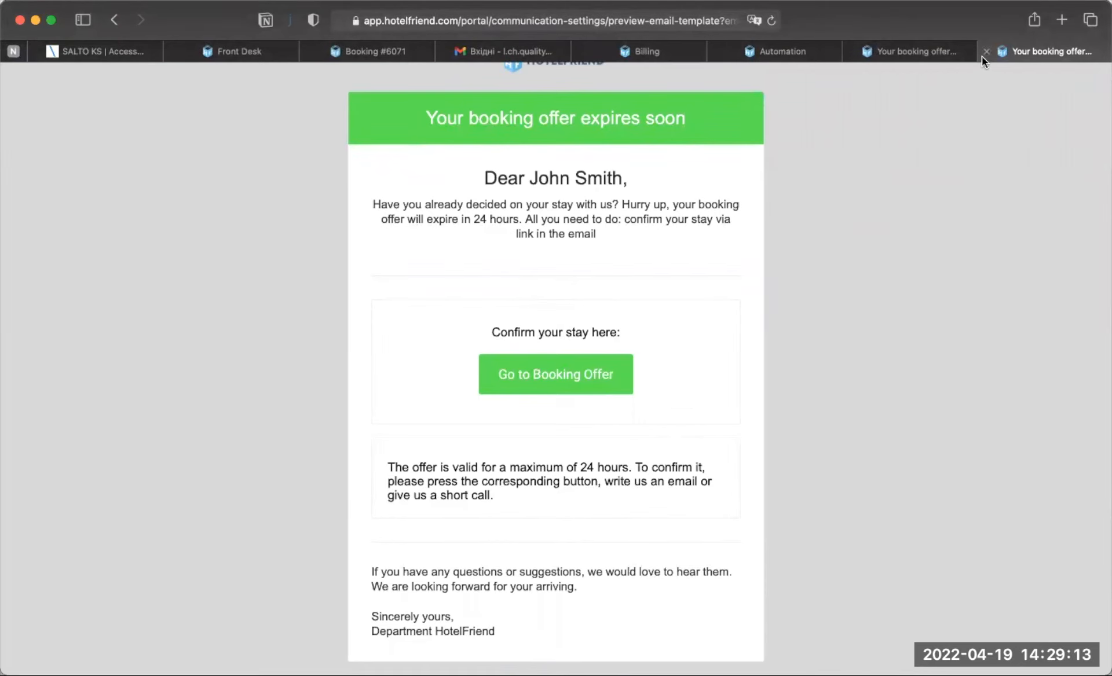
left_click(985, 51)
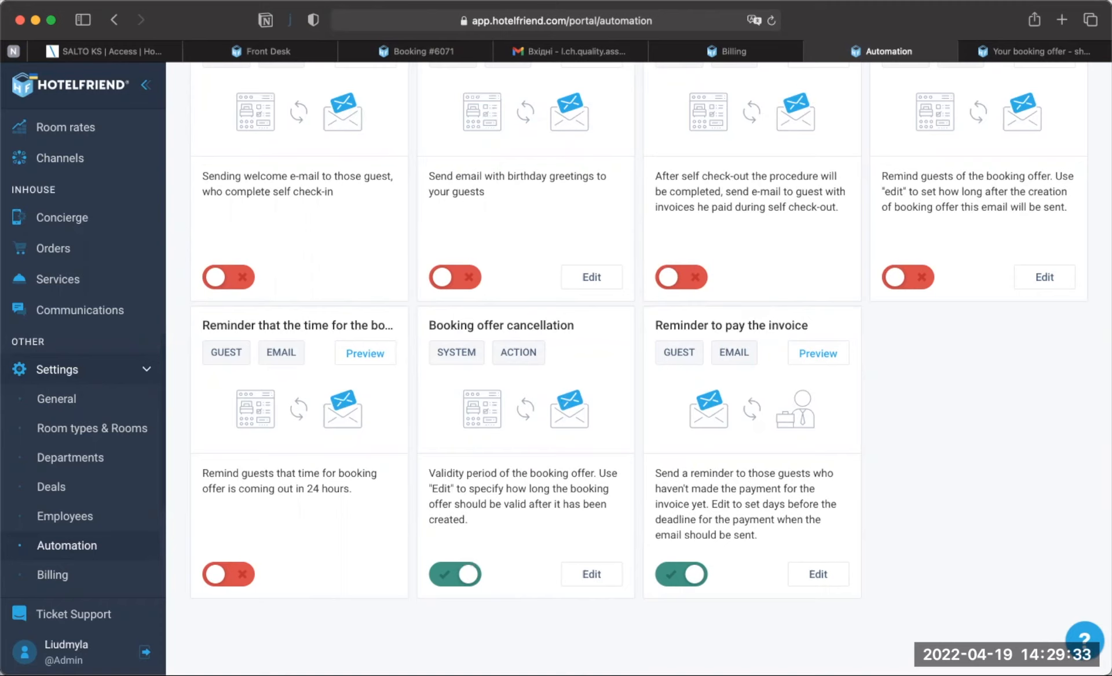
Step: View the validity settings of the Booking offer cancellation rule and close them without saving
left_click(593, 576)
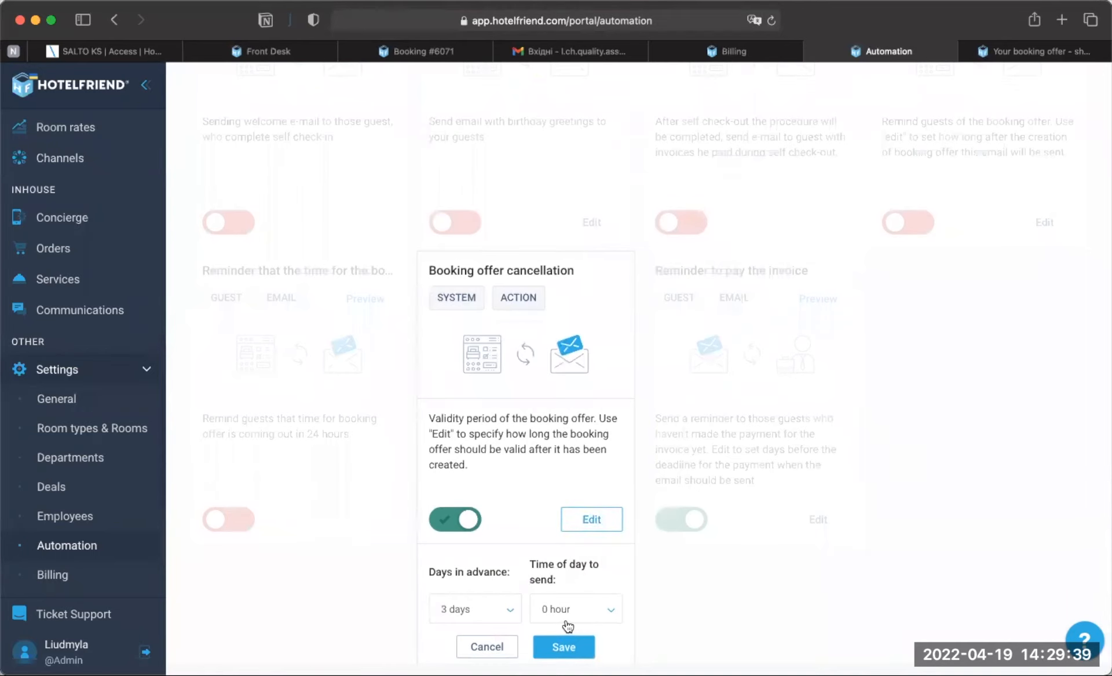
left_click(492, 649)
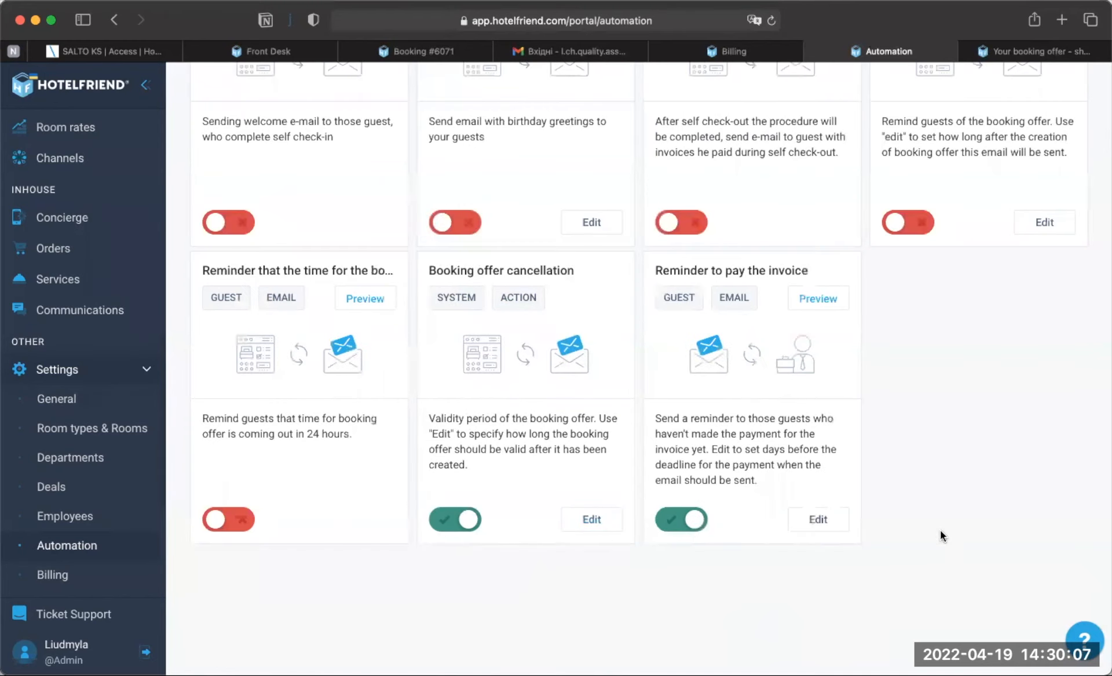
scroll(979, 506, "up", 2)
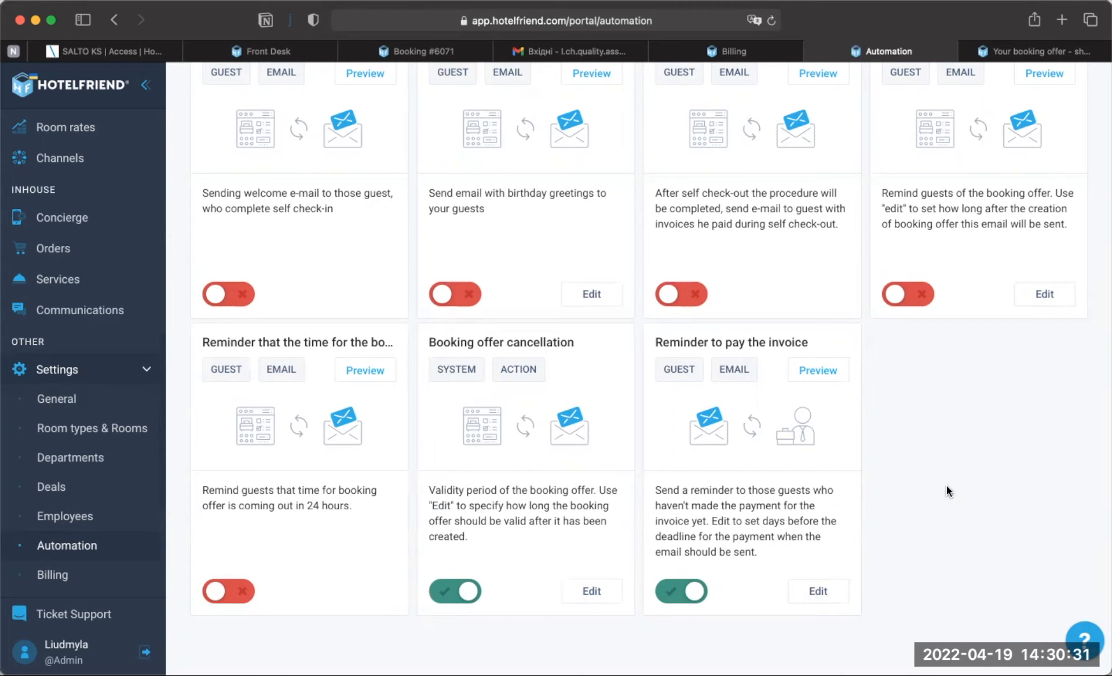
Step: View the days-in-advance options of the Reminder to pay the invoice rule without changing them, and preview its email
left_click(823, 591)
scroll(881, 618, "down", 3)
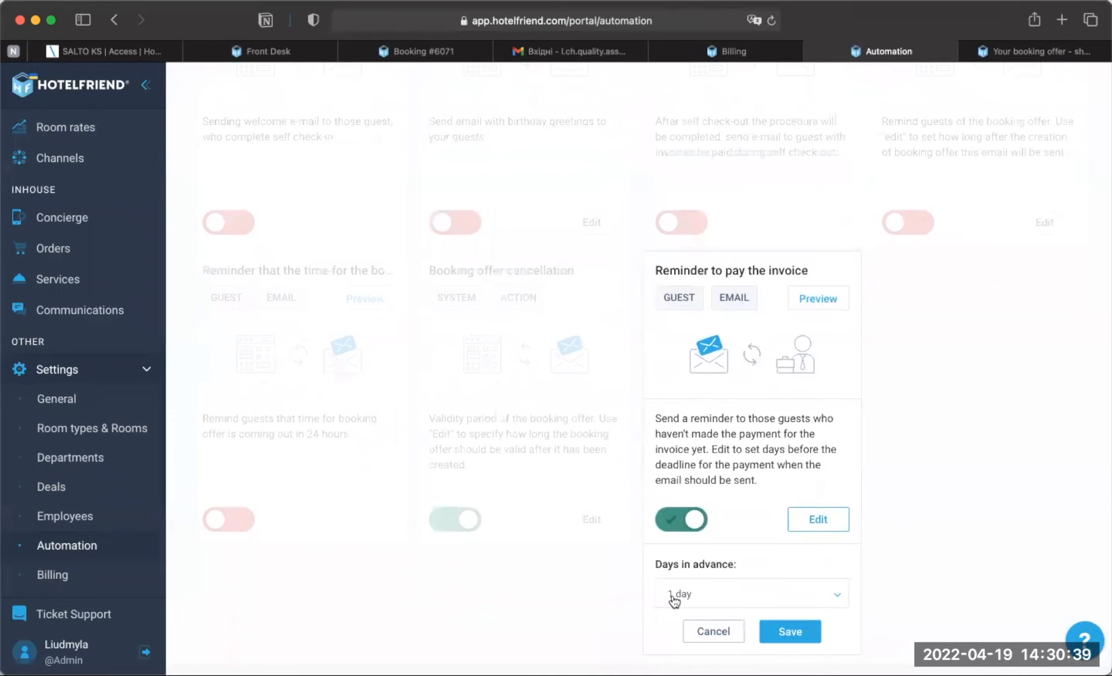
left_click(727, 595)
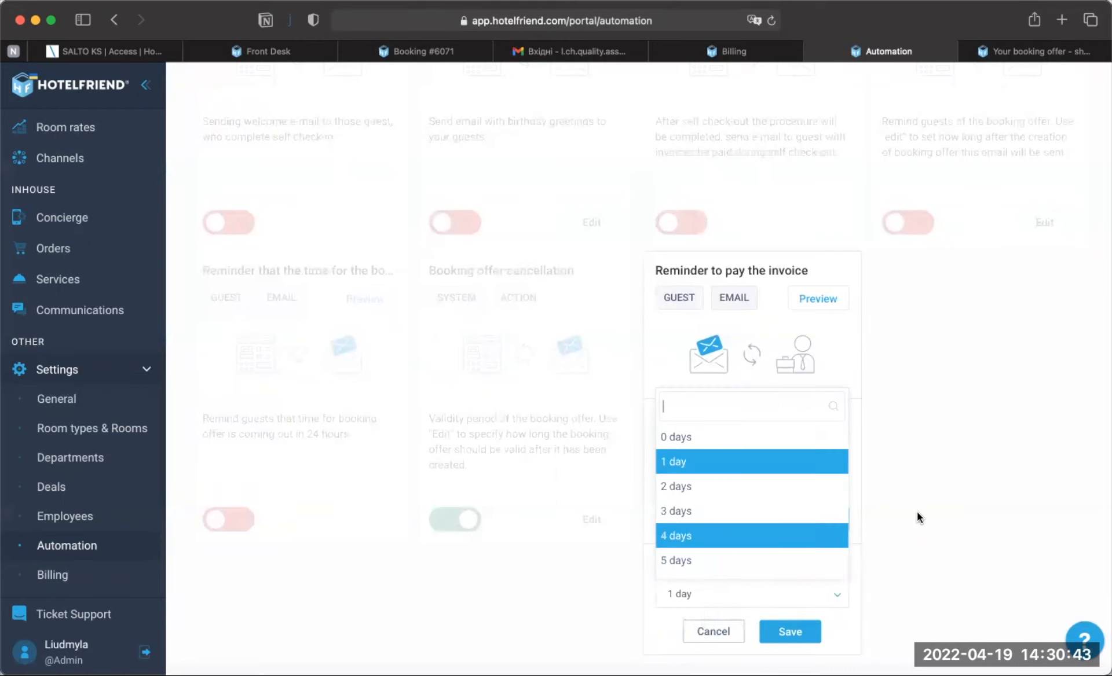
left_click(954, 512)
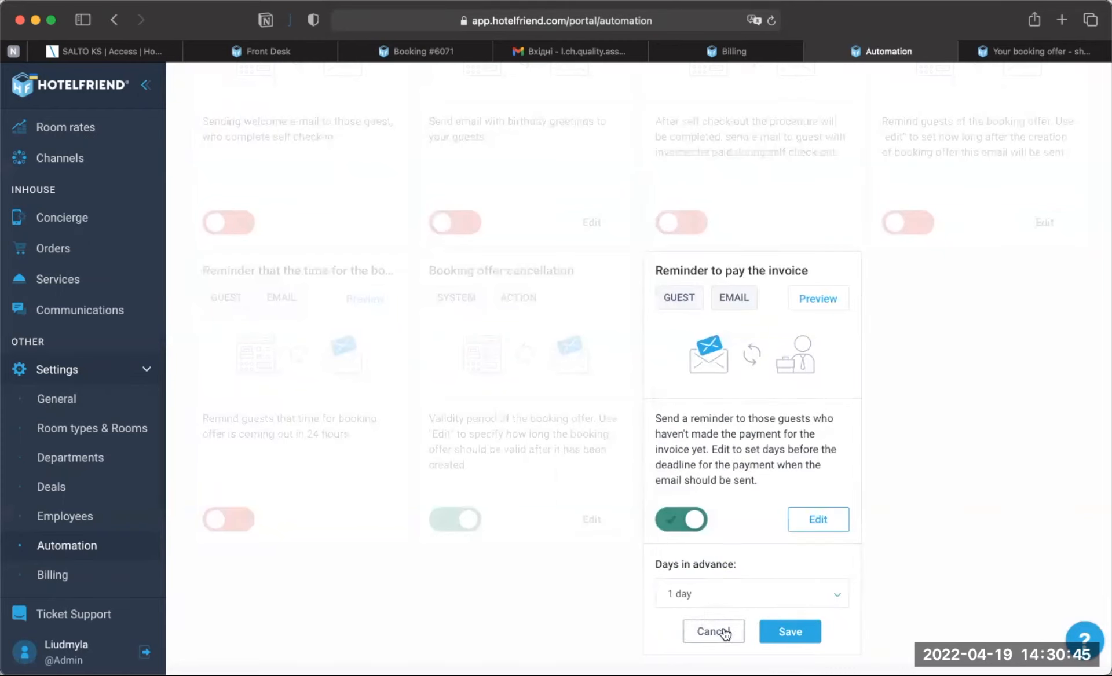
left_click(809, 306)
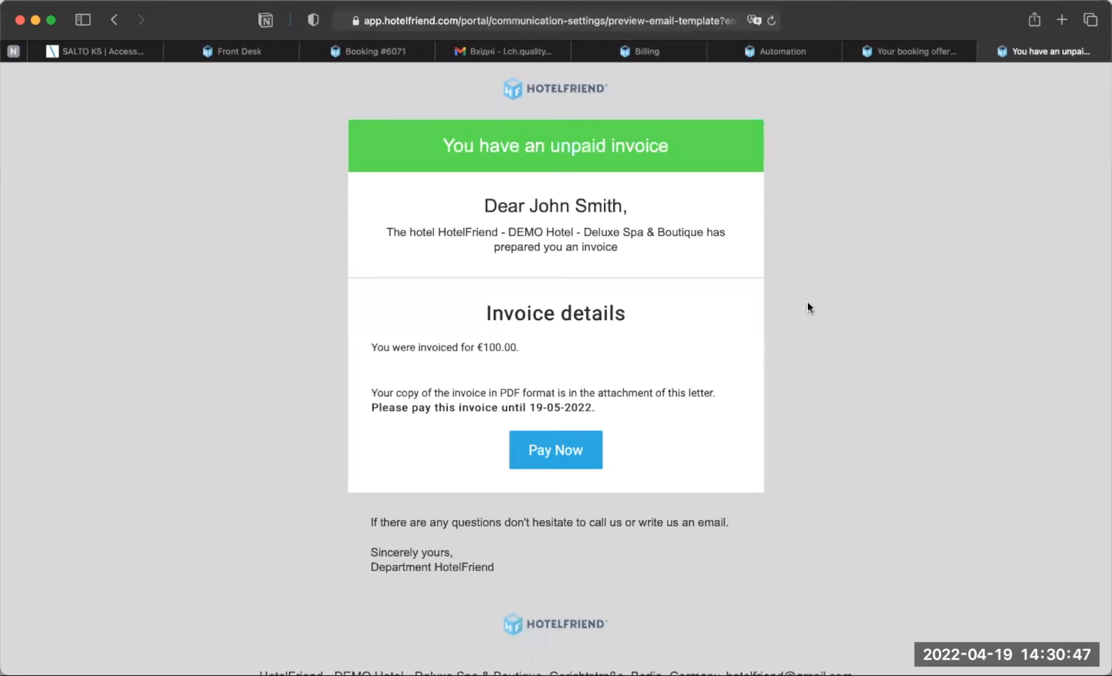
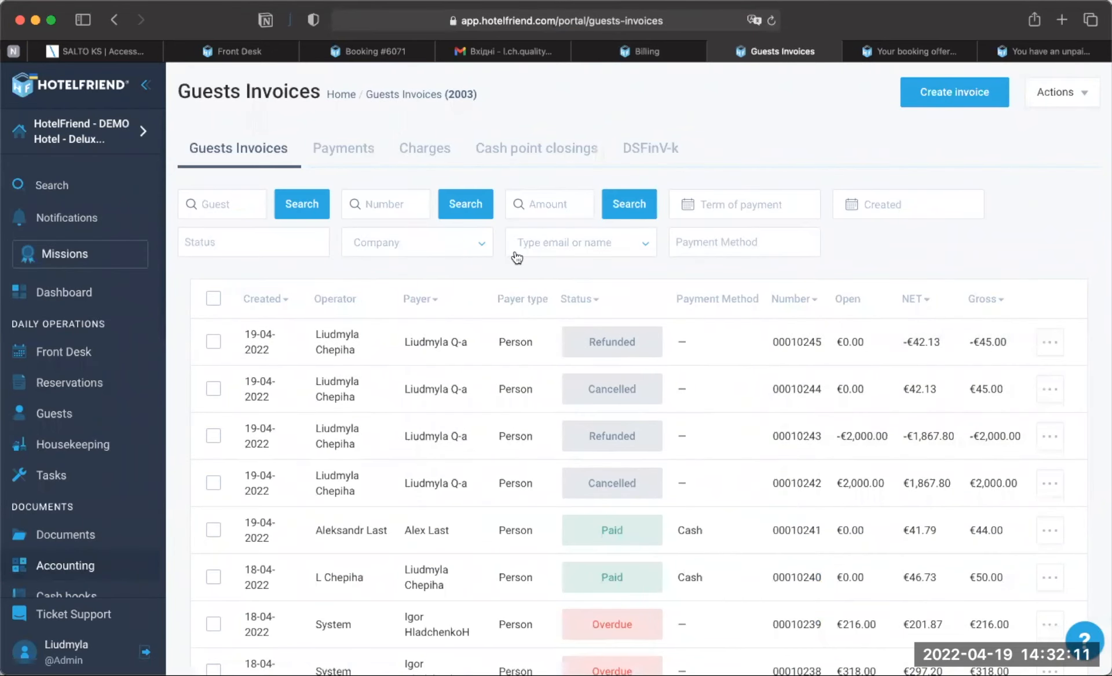
Step: Filter the guest invoices by the Expected status and clear the filter again
left_click(264, 244)
left_click(220, 319)
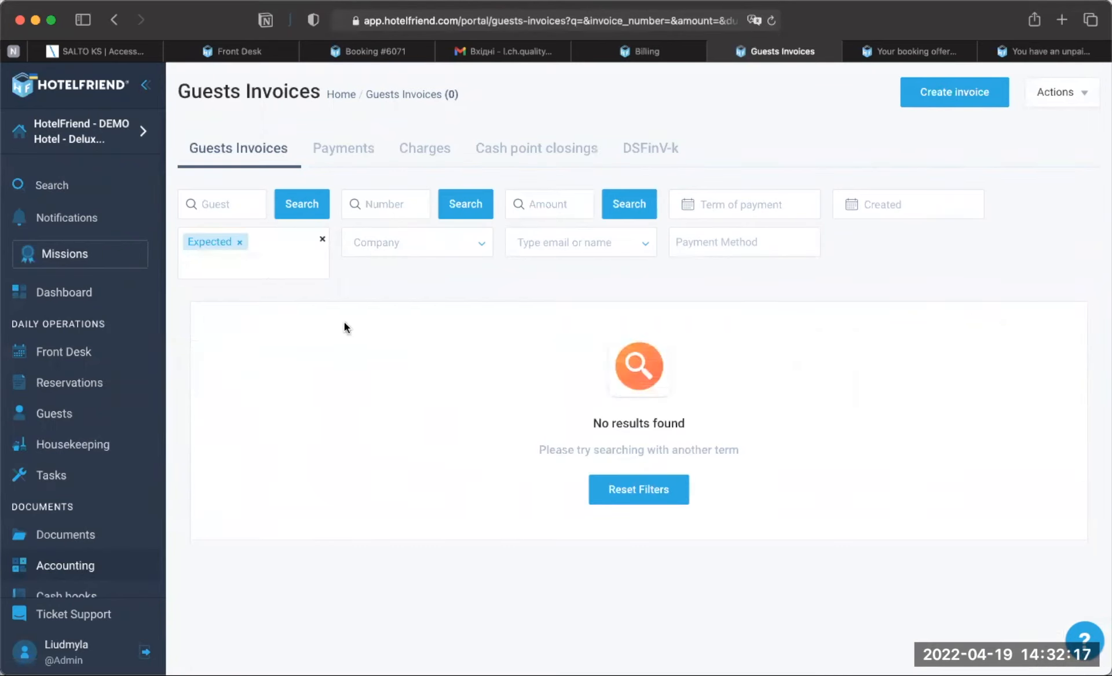
left_click(239, 244)
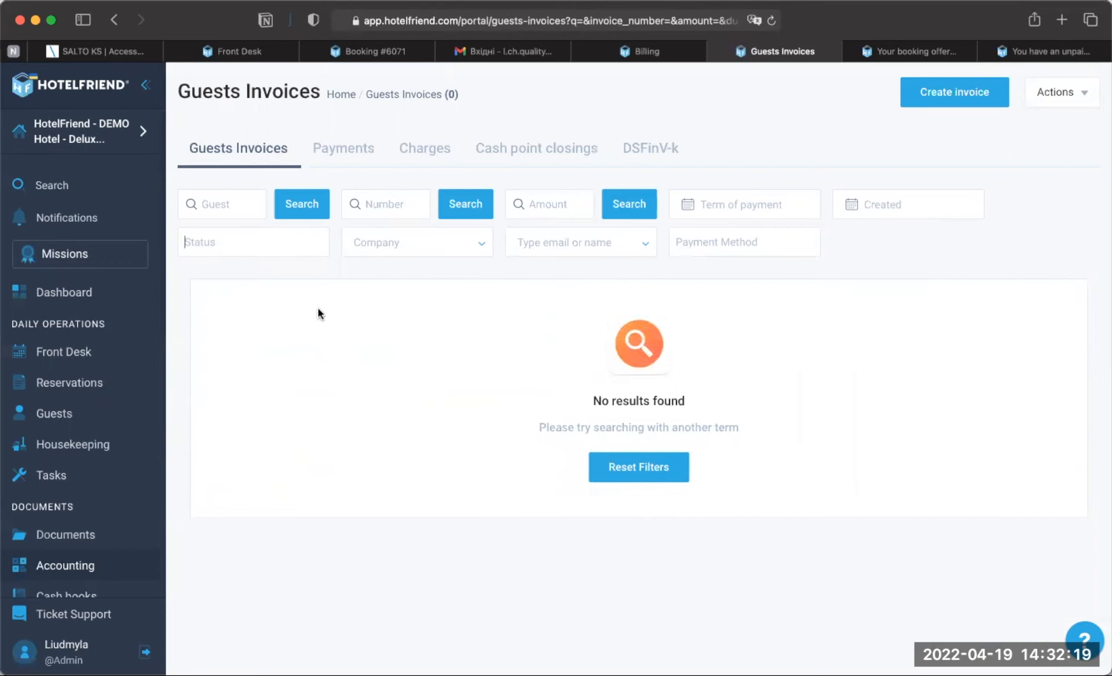
Step: Start an invoice for the twin double reservation of 19-04-2022 to 20-04-2022, keeping its preselected room and order items
left_click(88, 384)
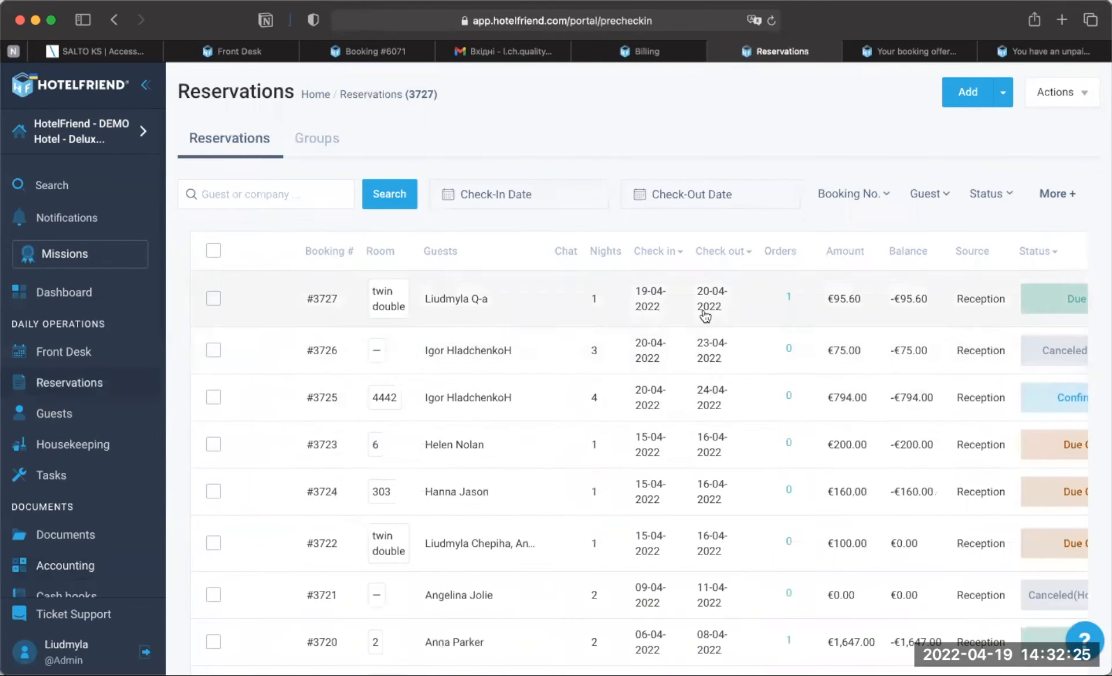
scroll(702, 315, "right", 5)
left_click(1063, 299)
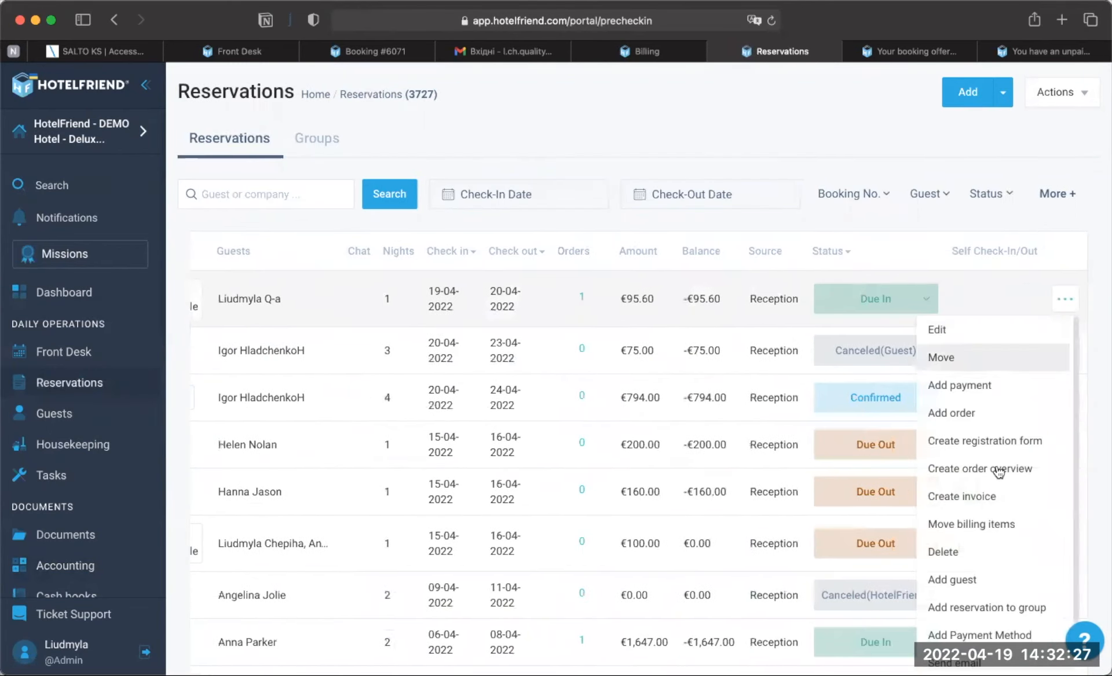
left_click(1000, 502)
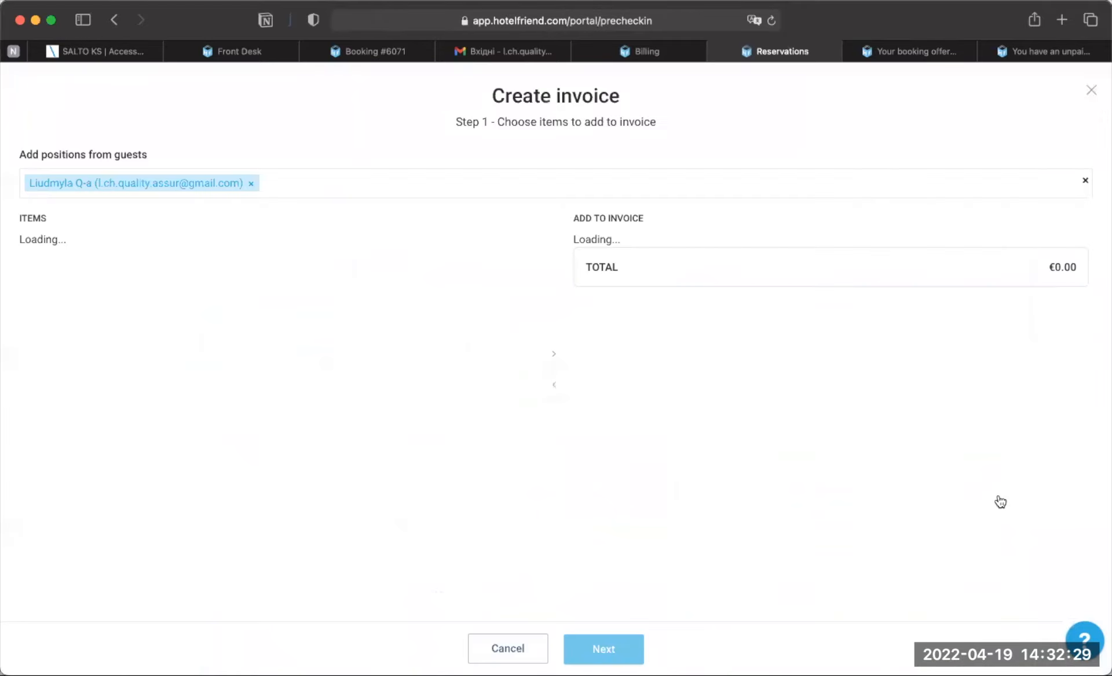
left_click(615, 649)
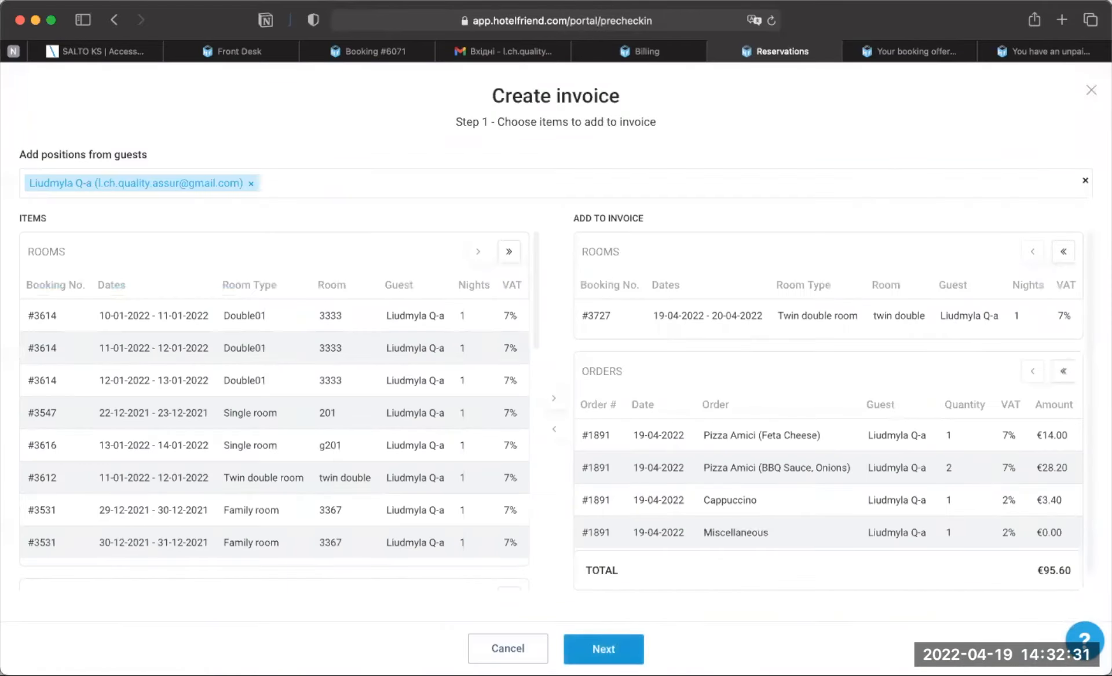
Step: Set the invoice's payment method to Bank Transfer
scroll(154, 447, "down", 5)
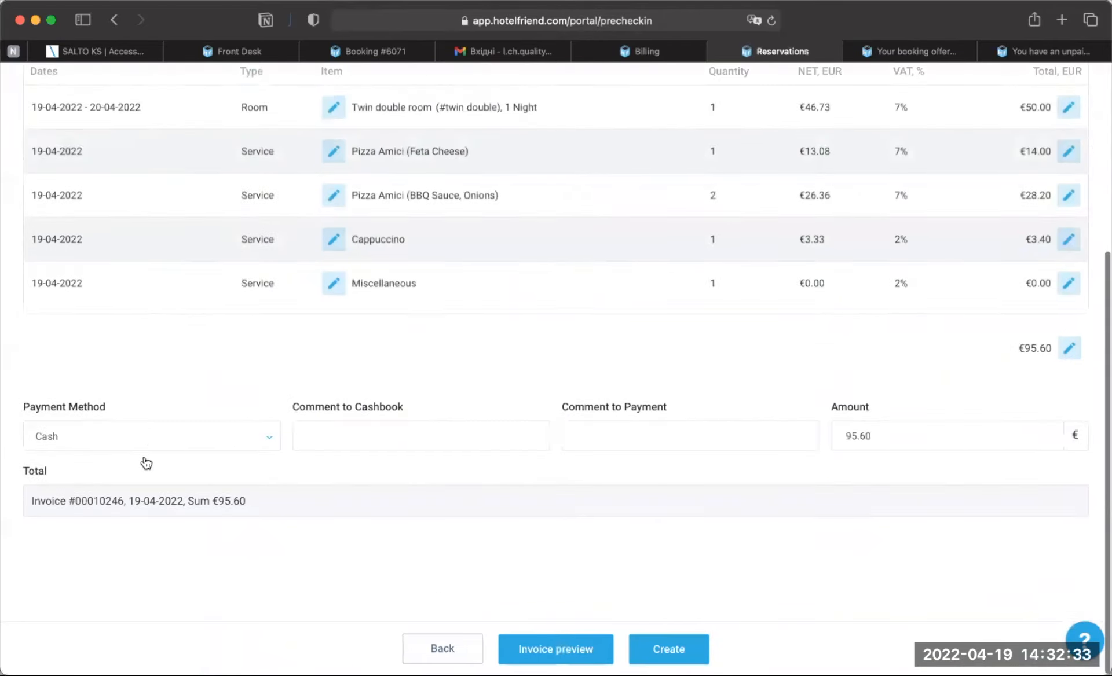
left_click(160, 463)
left_click(115, 551)
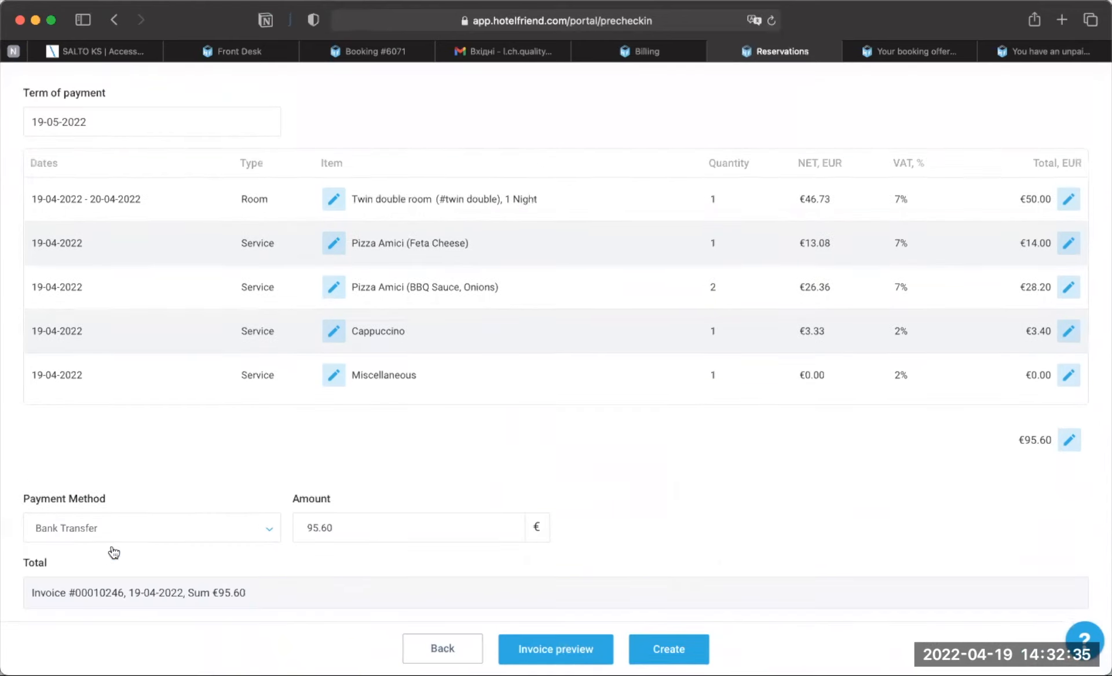
Step: Set the invoice's term of payment to 21-04-2022 and enable sending the invoice to the guest
scroll(181, 437, "up", 3)
left_click(65, 248)
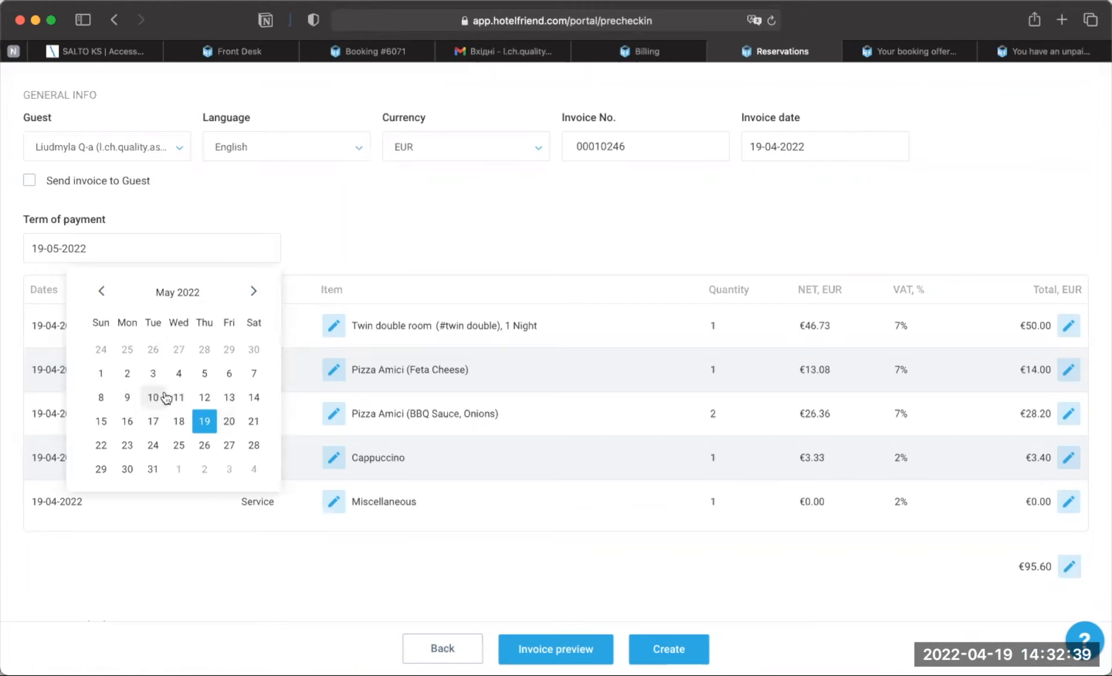
left_click(102, 291)
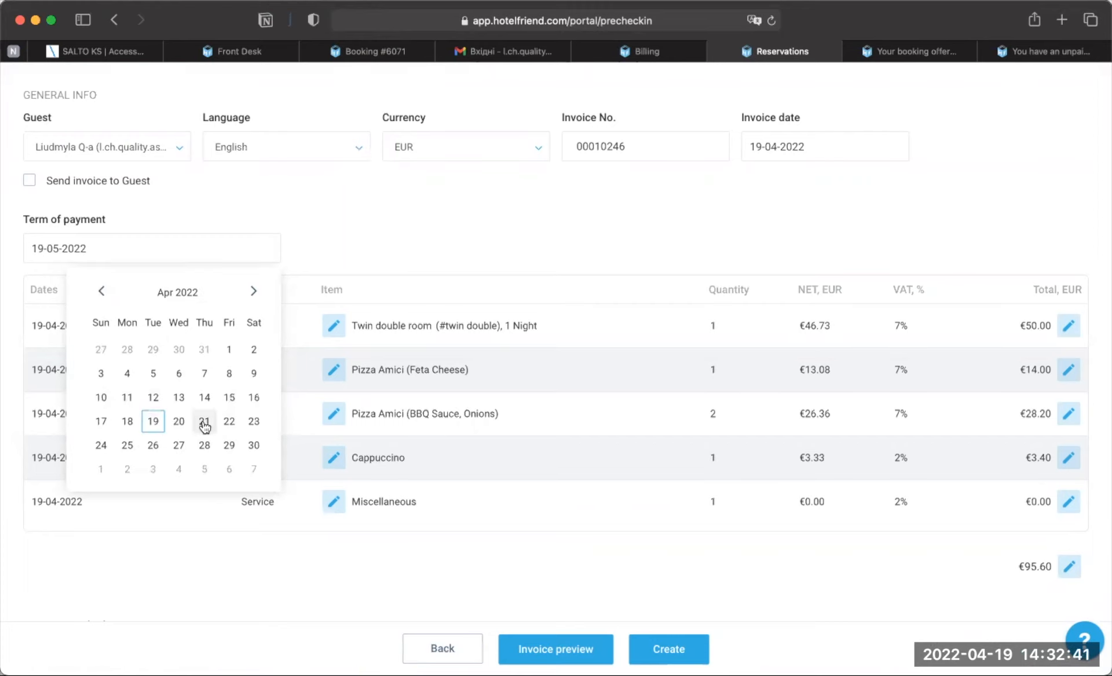
left_click(205, 433)
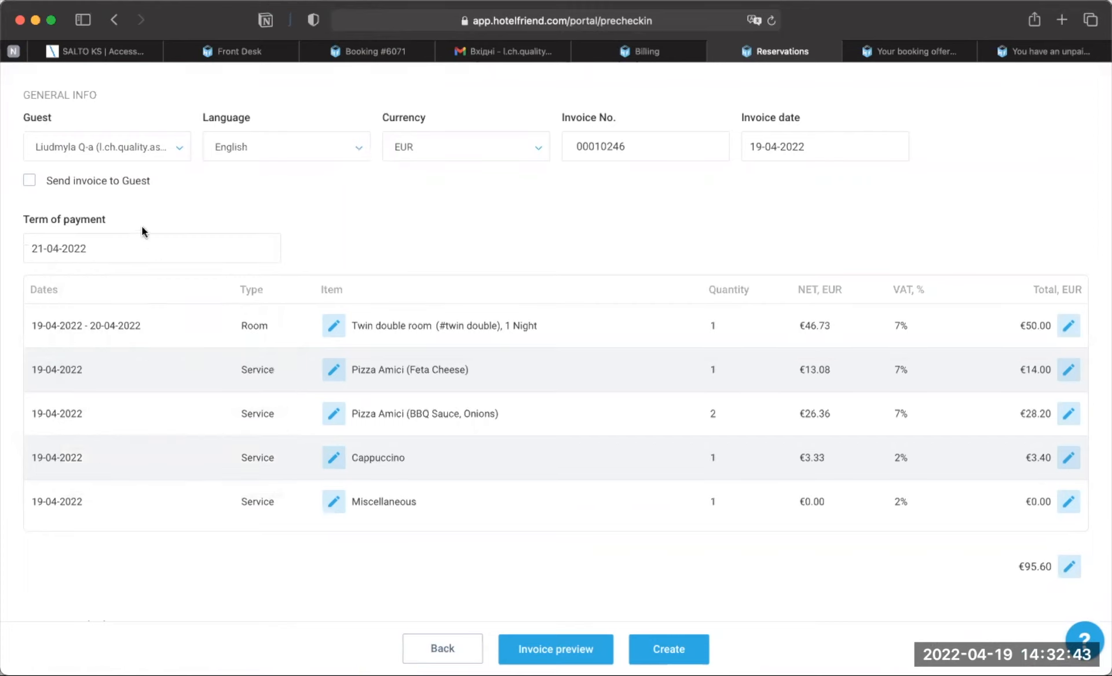
left_click(31, 181)
scroll(205, 213, "up", 2)
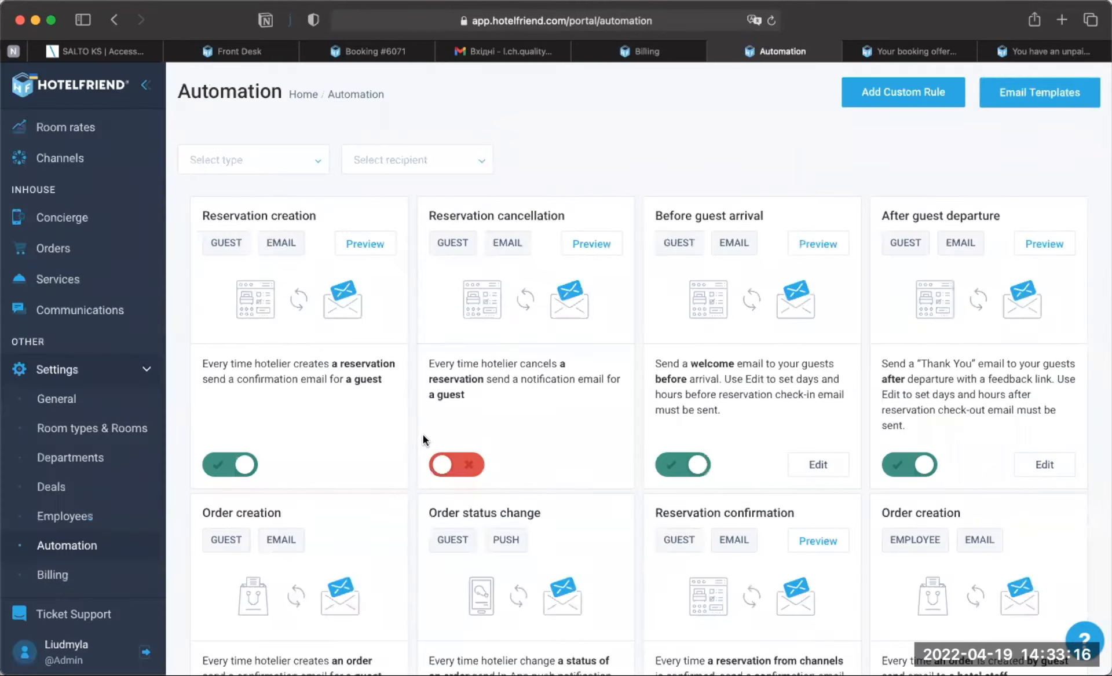
Step: Filter the automation rules by the Action type, check the recipient options, and clear the type filter
left_click(317, 168)
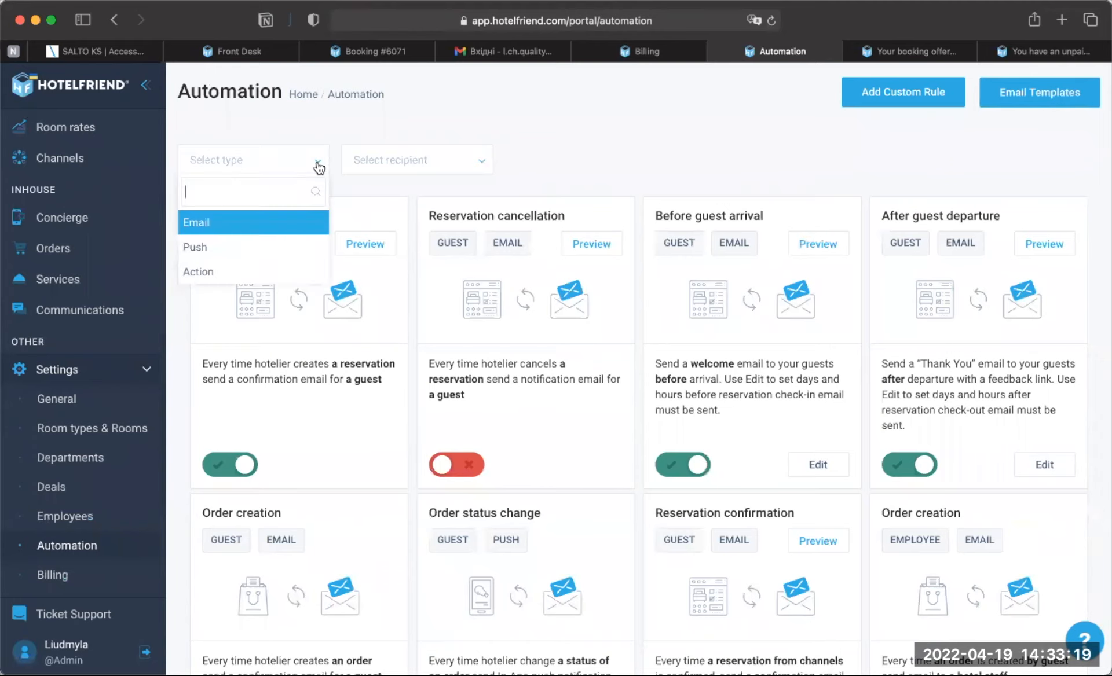
left_click(250, 271)
left_click(409, 167)
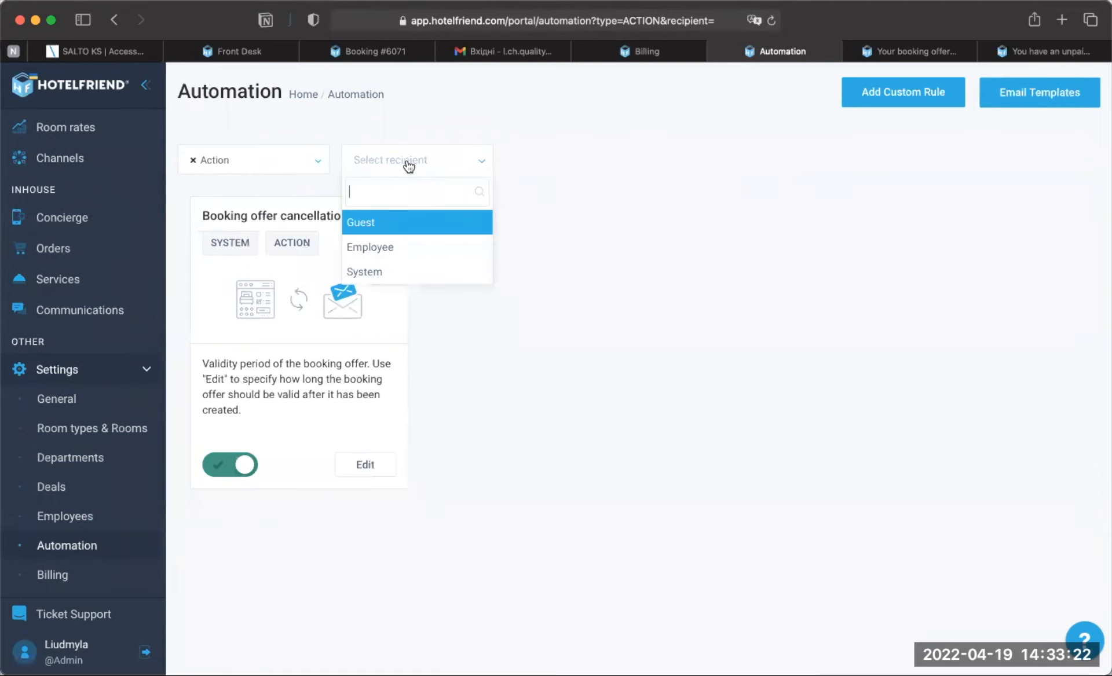
left_click(193, 160)
Step: Filter the automation rules by the System recipient and clear the filter again
left_click(371, 163)
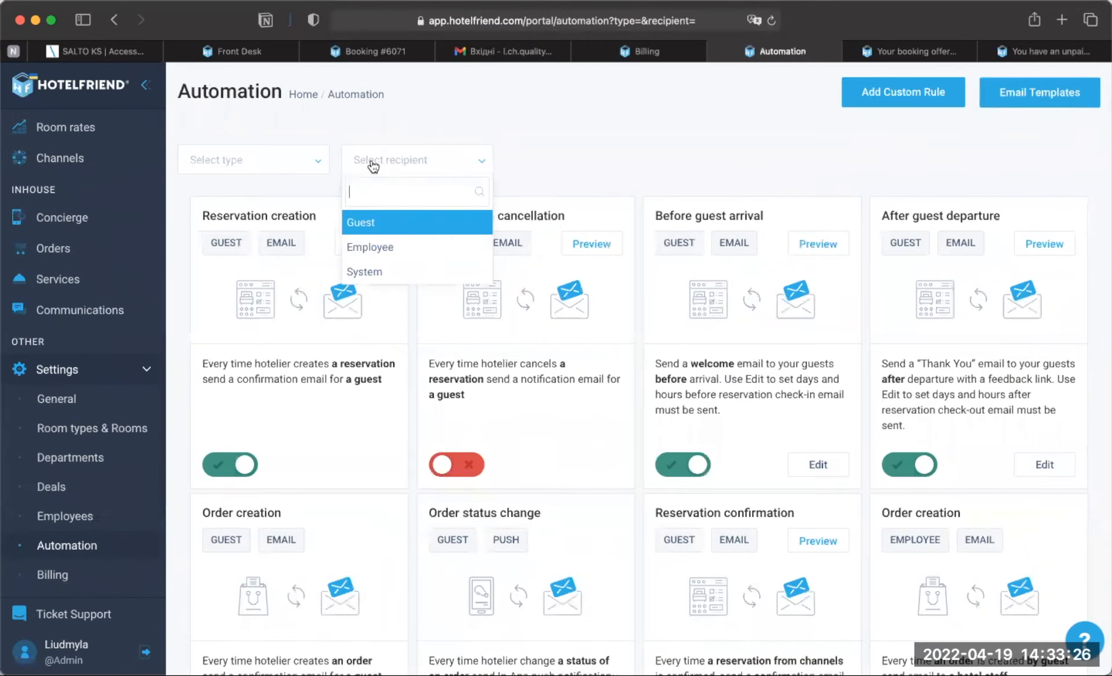
left_click(365, 272)
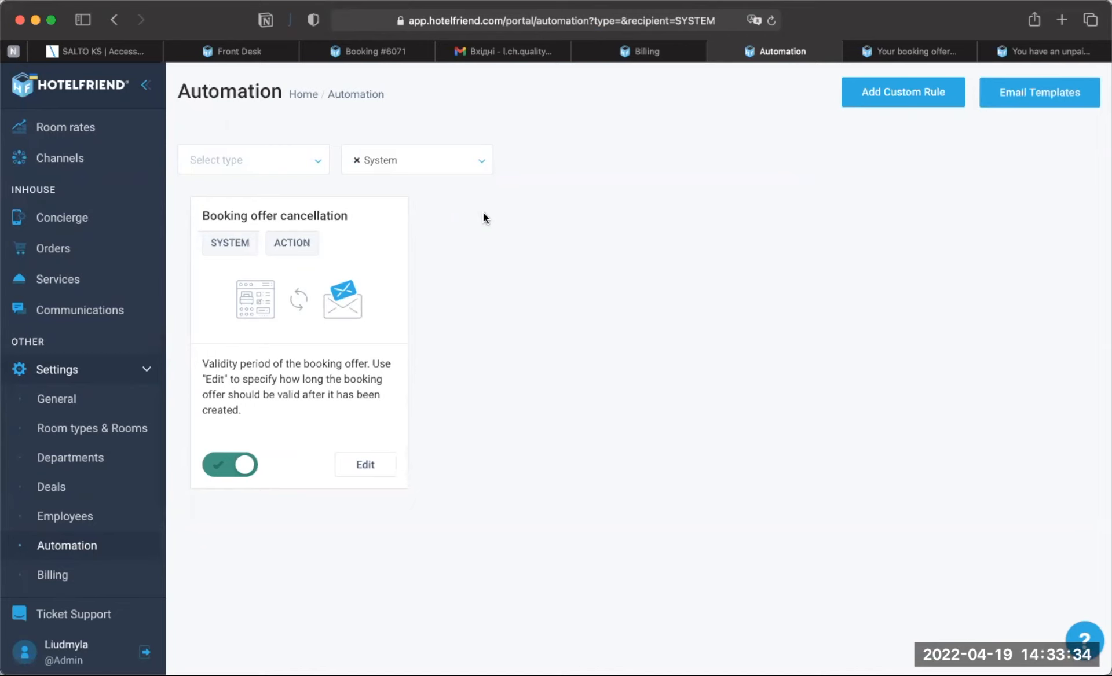
left_click(357, 160)
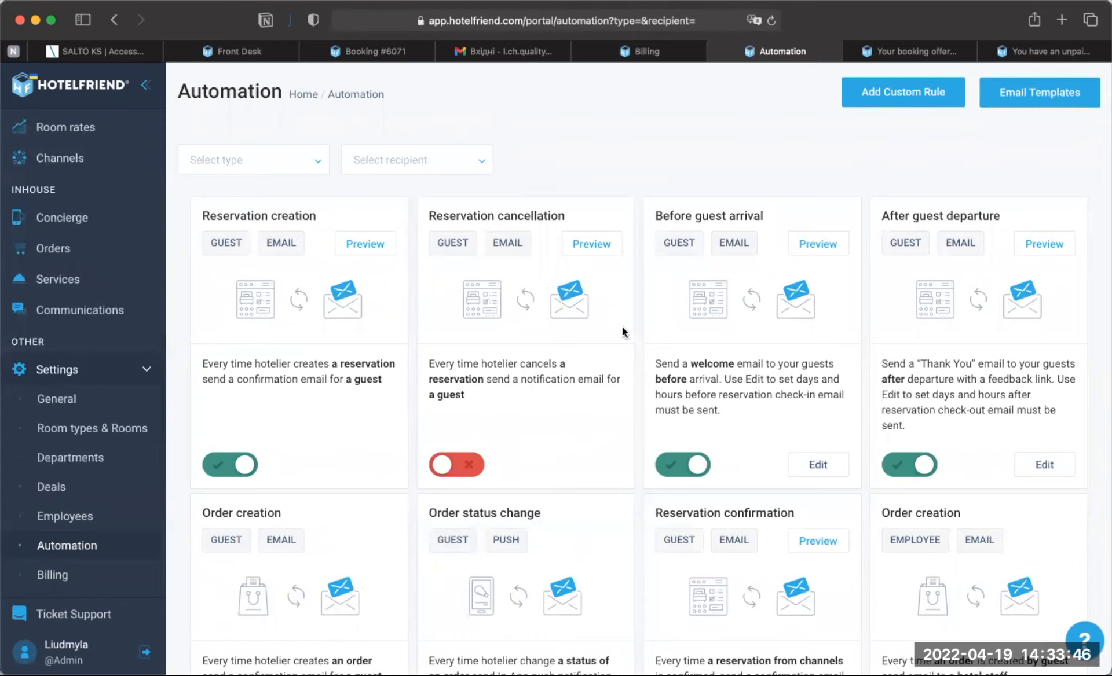
Step: Look through the full list of automation rules, from reservation creation to the invoice payment reminder
scroll(634, 338, "down", 12)
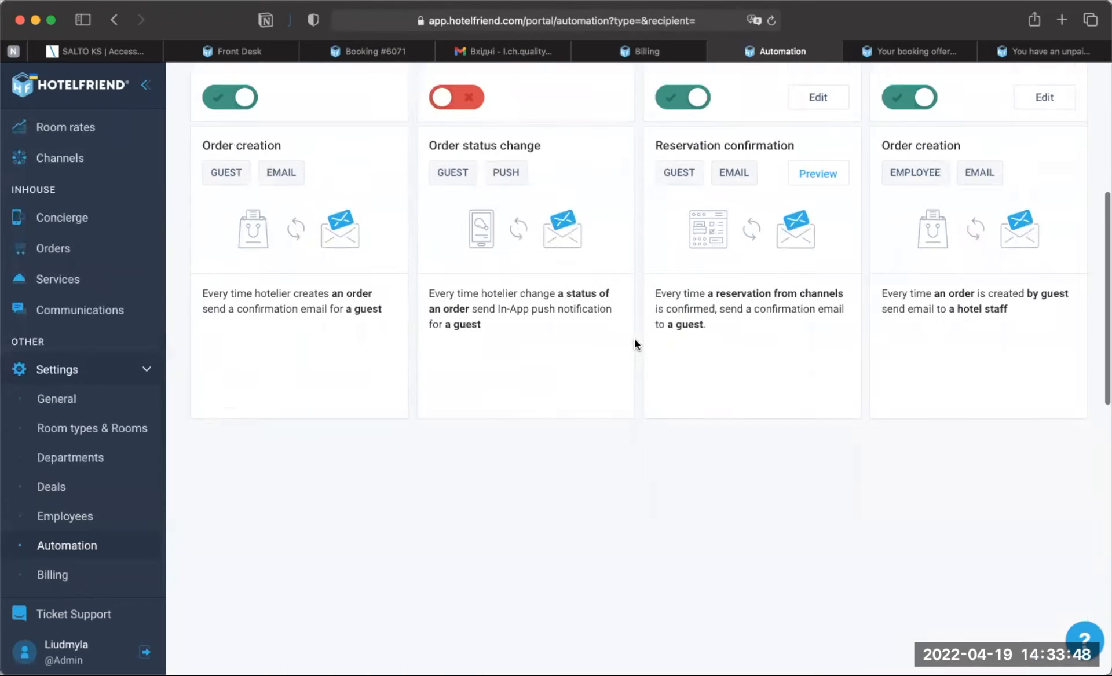
scroll(635, 341, "down", 5)
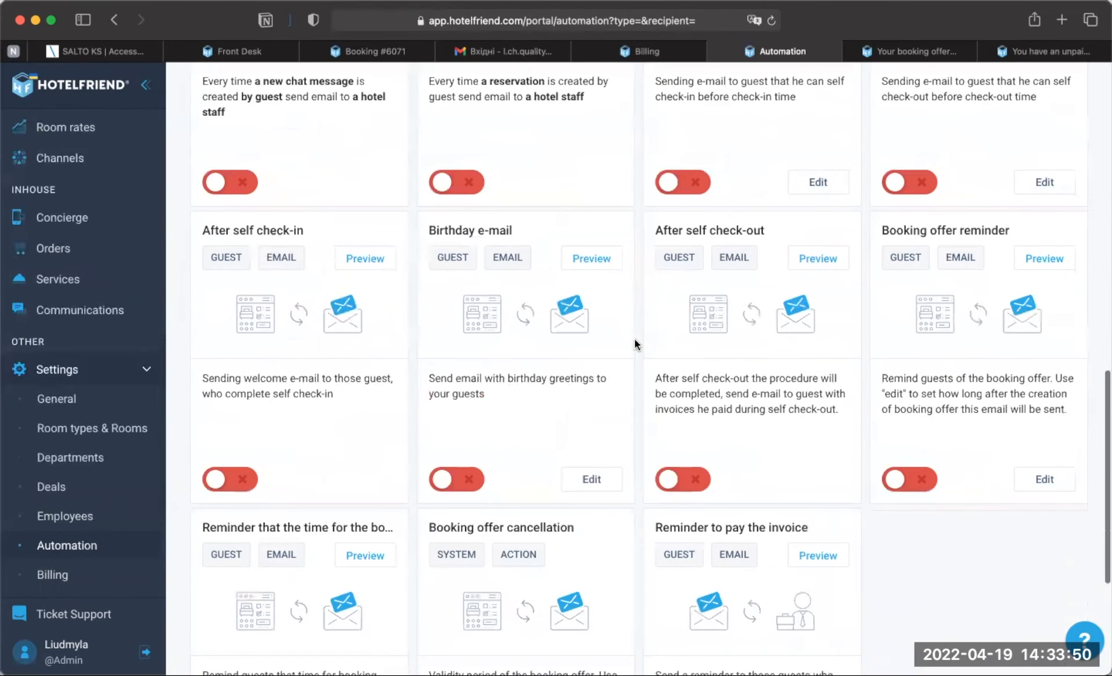
scroll(634, 343, "up", 7)
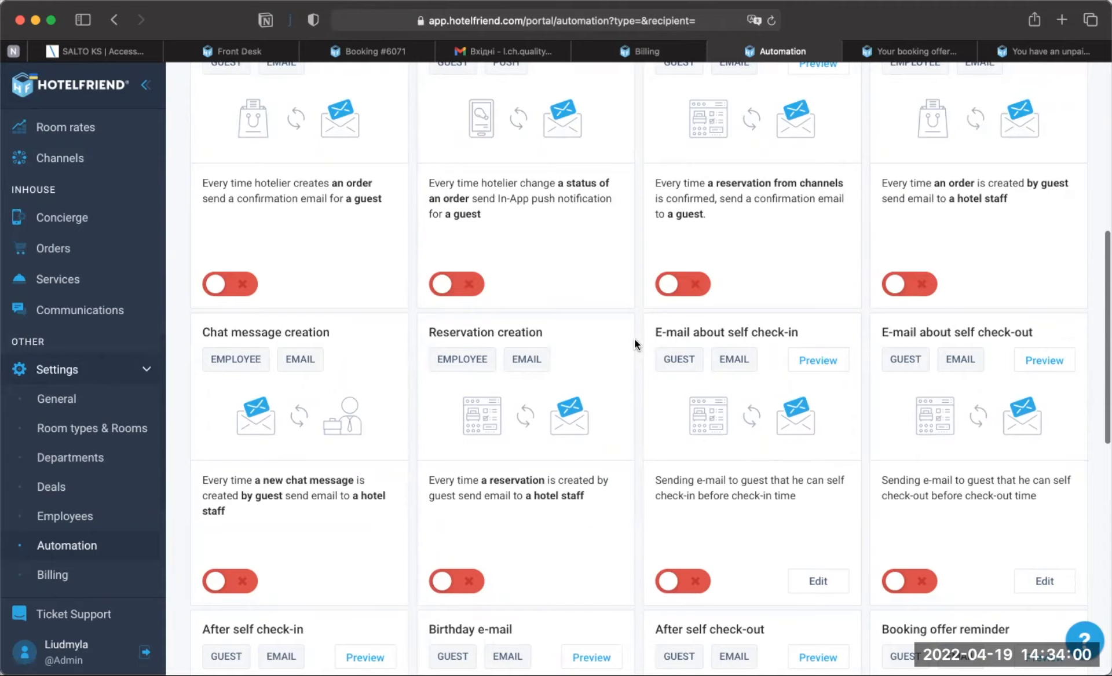
scroll(634, 343, "up", 6)
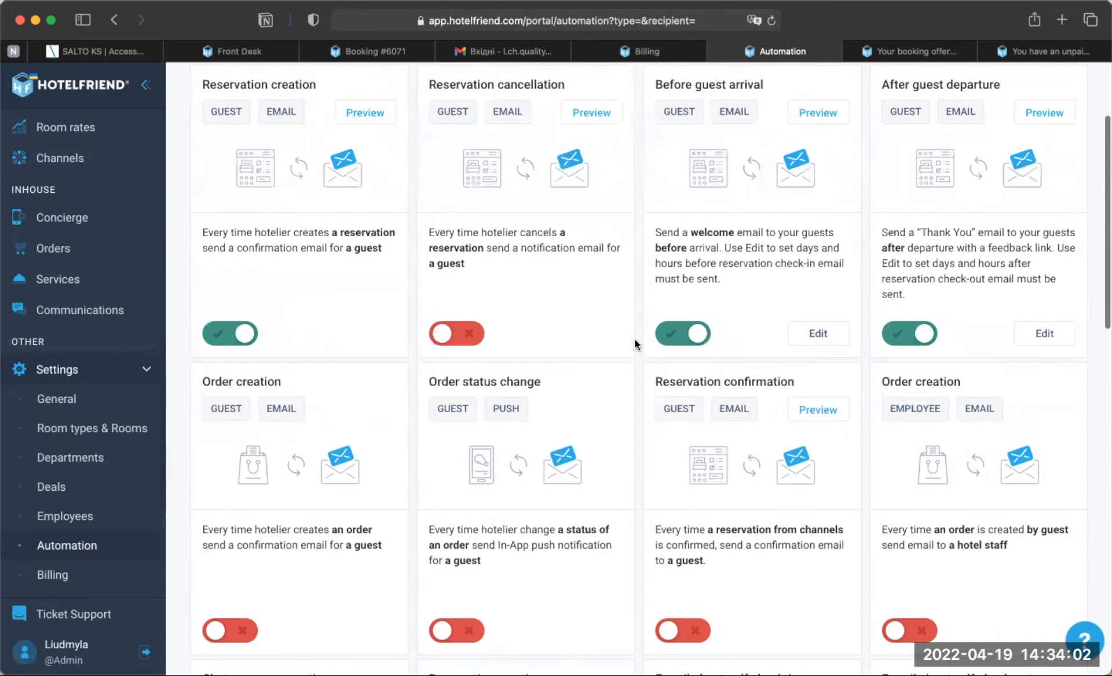
scroll(637, 341, "up", 3)
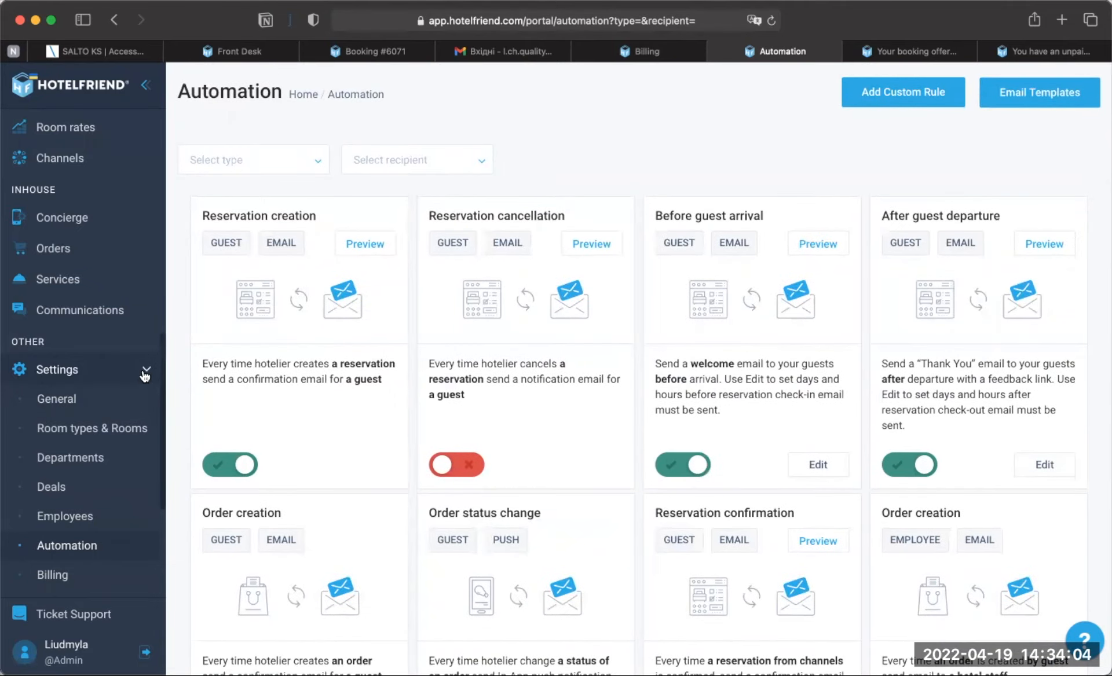
Step: Leave the automation settings and open the list of reservations
left_click(145, 374)
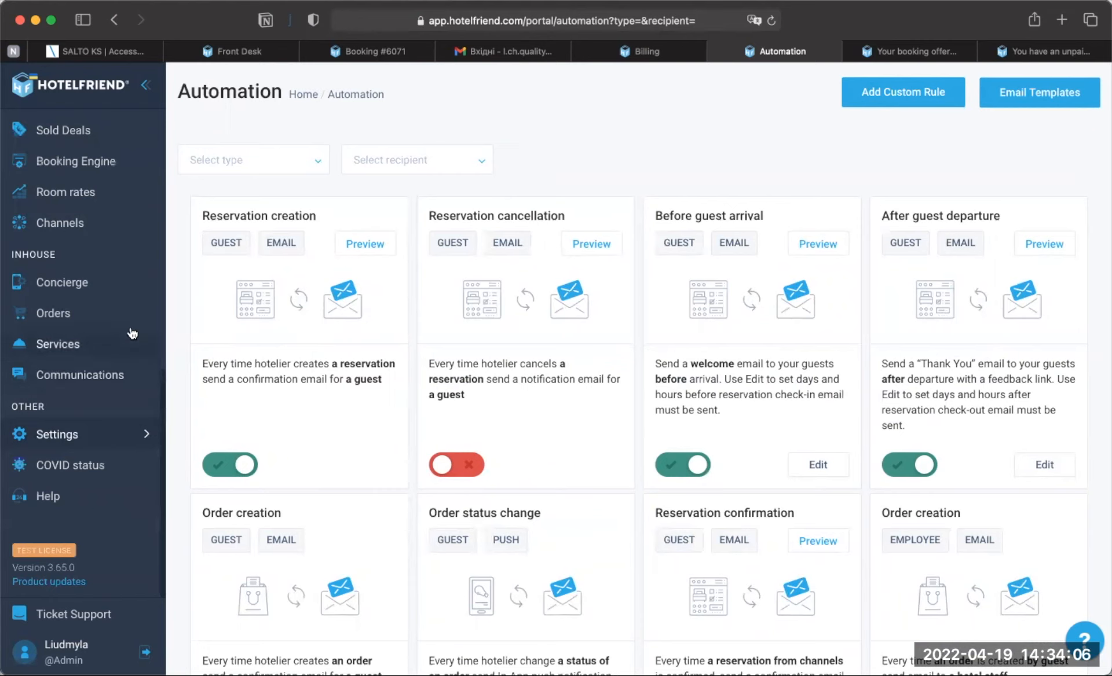
scroll(116, 263, "up", 8)
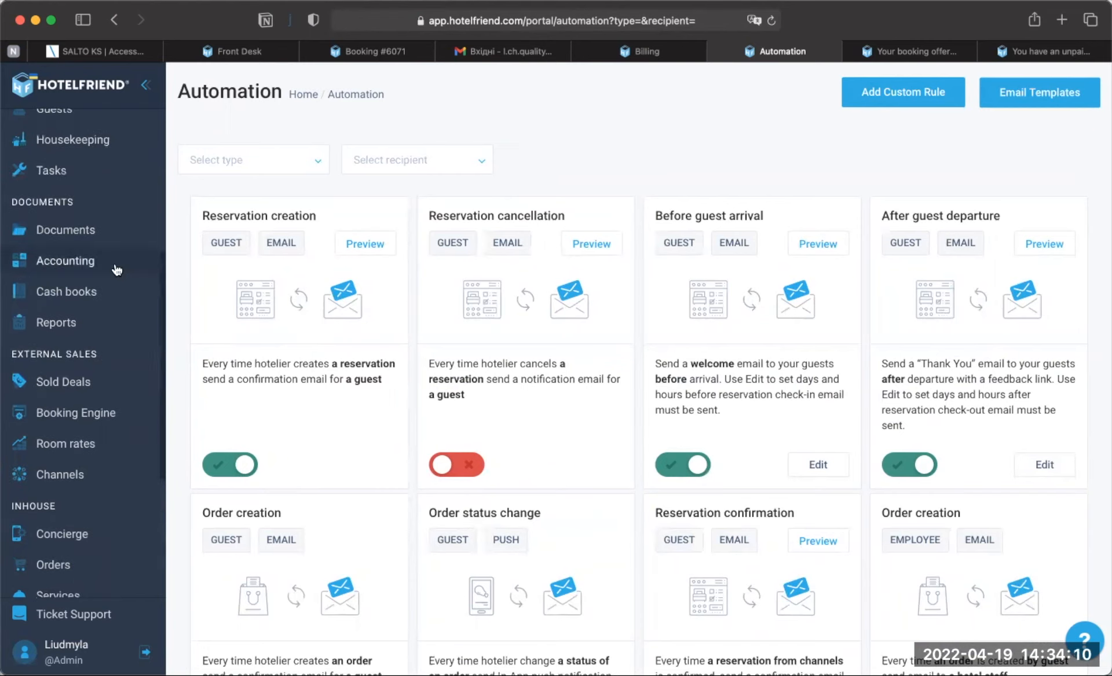
scroll(117, 269, "up", 5)
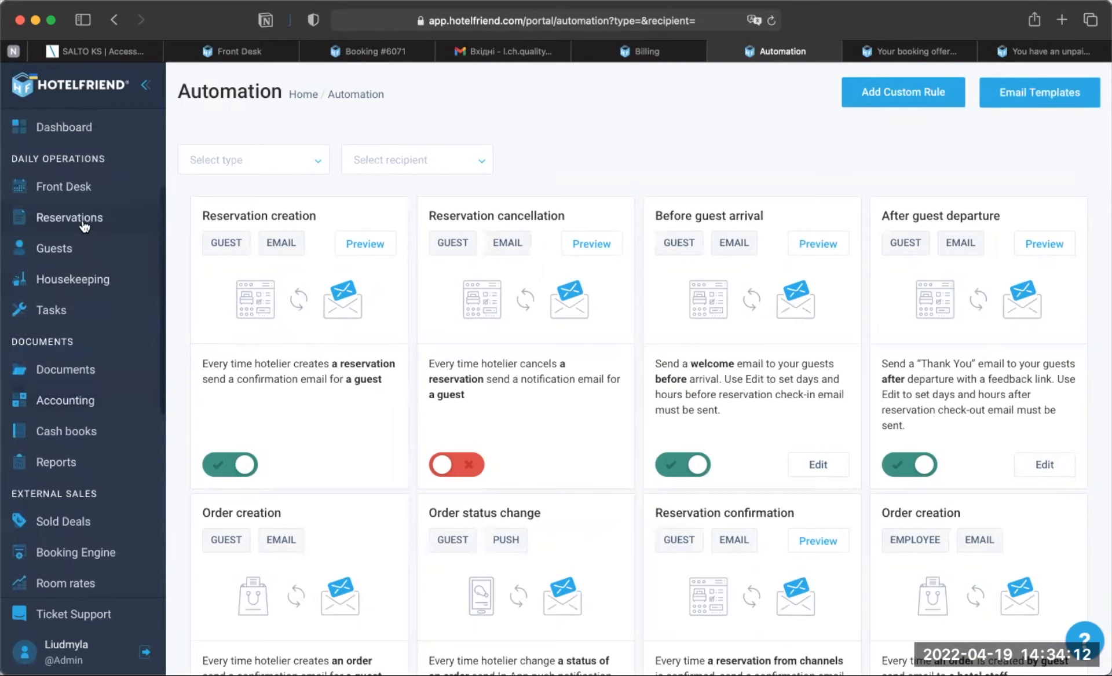
left_click(81, 218)
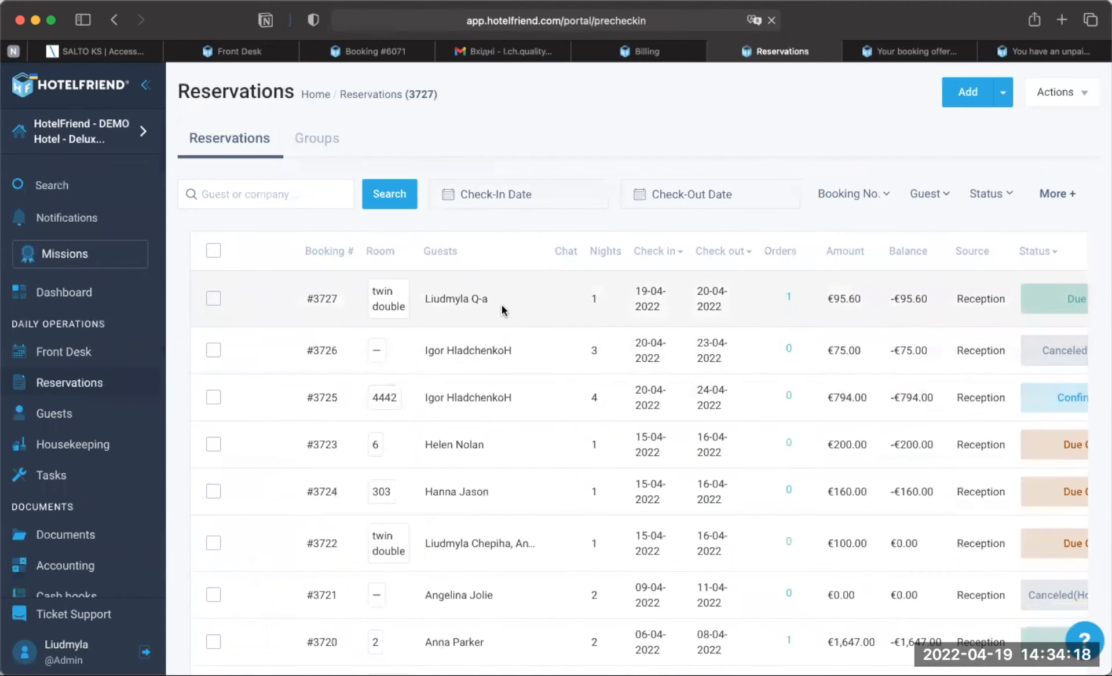
Step: Open the Due In reservation for the twin double room and go to the details of its existing order
left_click(502, 310)
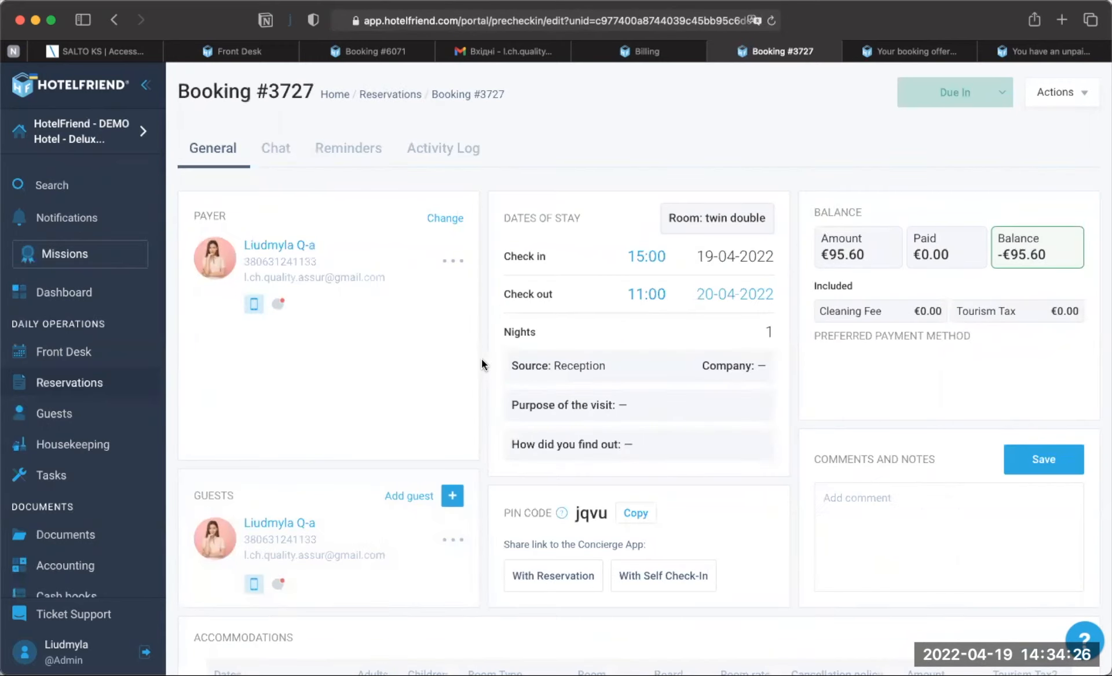
scroll(482, 364, "down", 6)
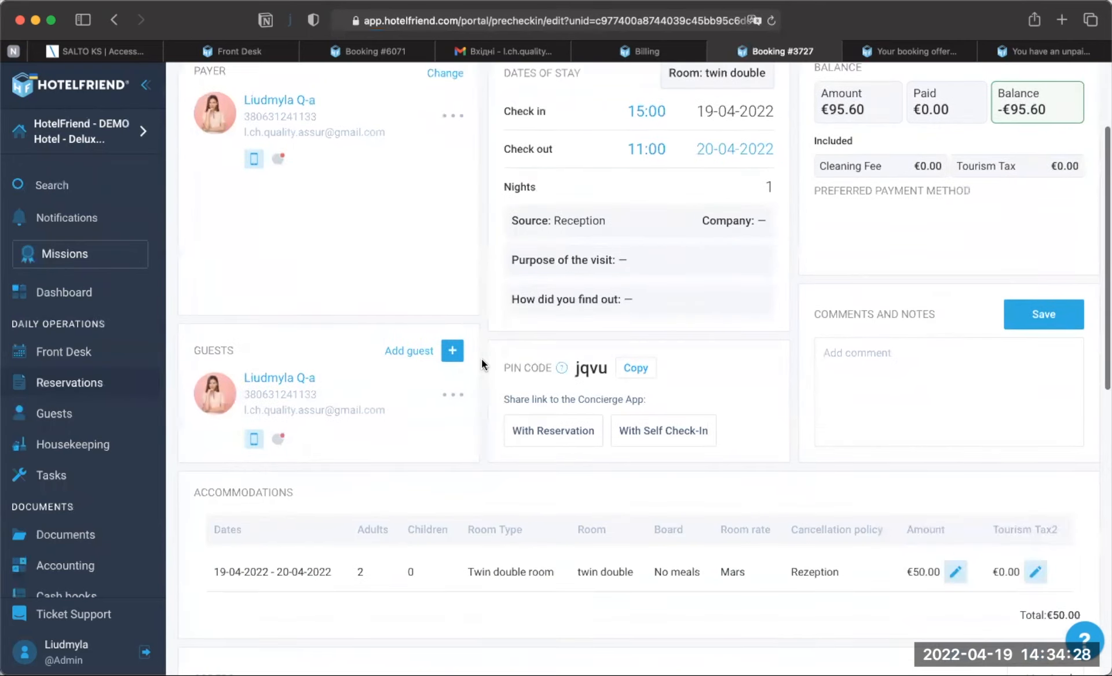
scroll(486, 371, "down", 1)
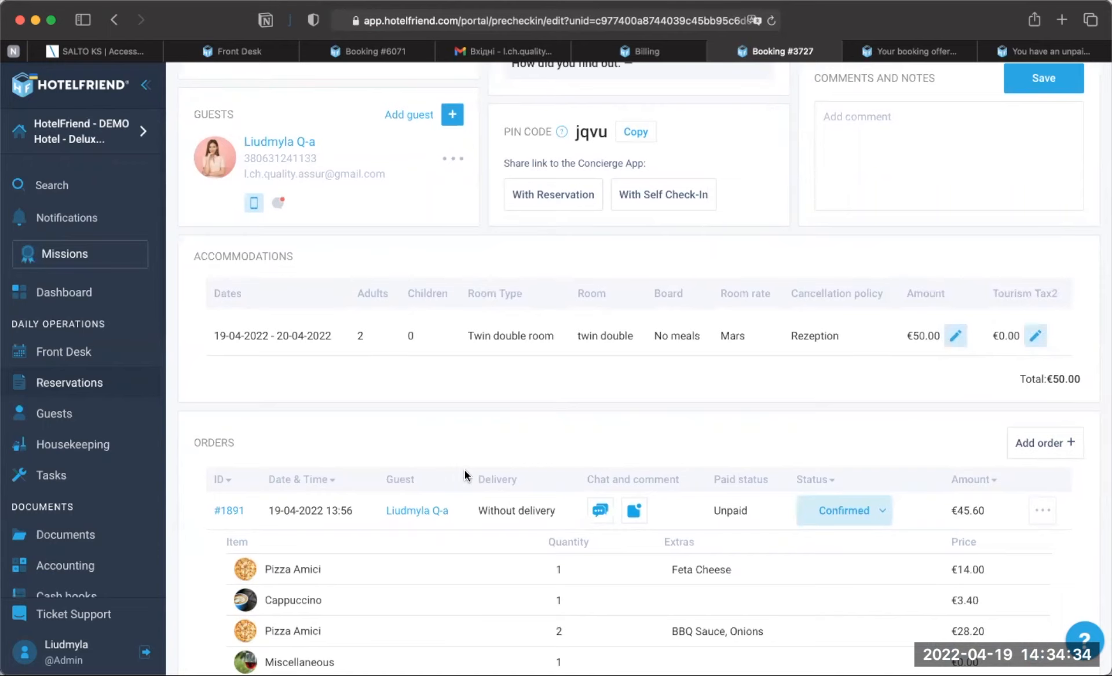
left_click(349, 505)
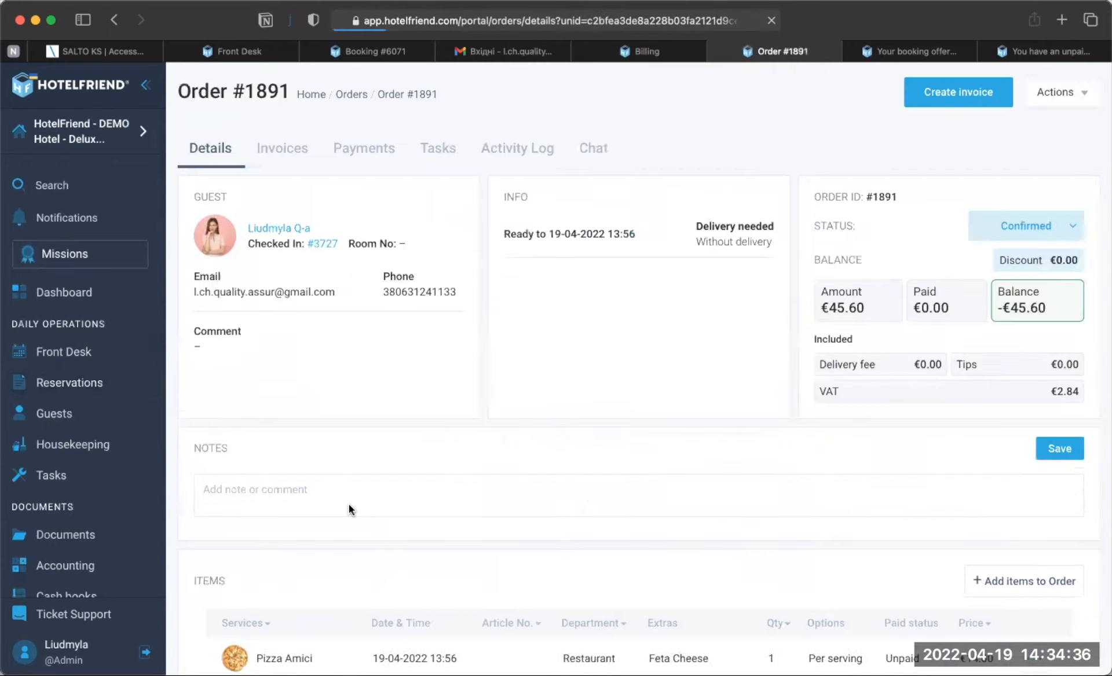
Step: Start adding items to the order, search the services for pizza, and choose one Pizza Amici for checkout
scroll(581, 485, "down", 5)
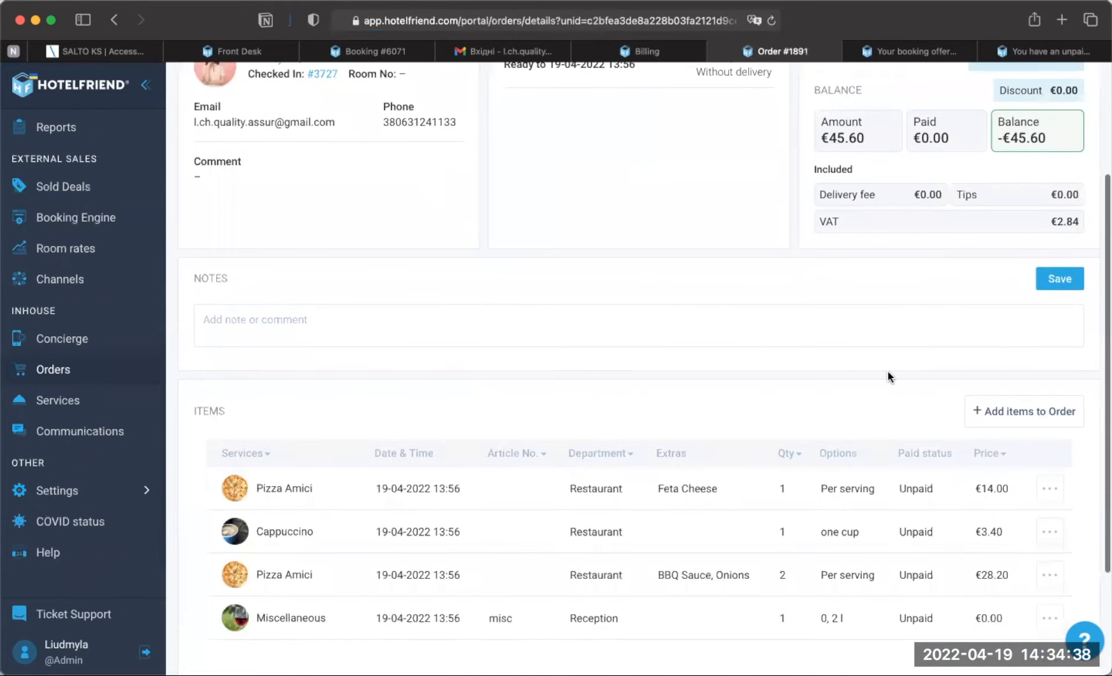
left_click(1019, 376)
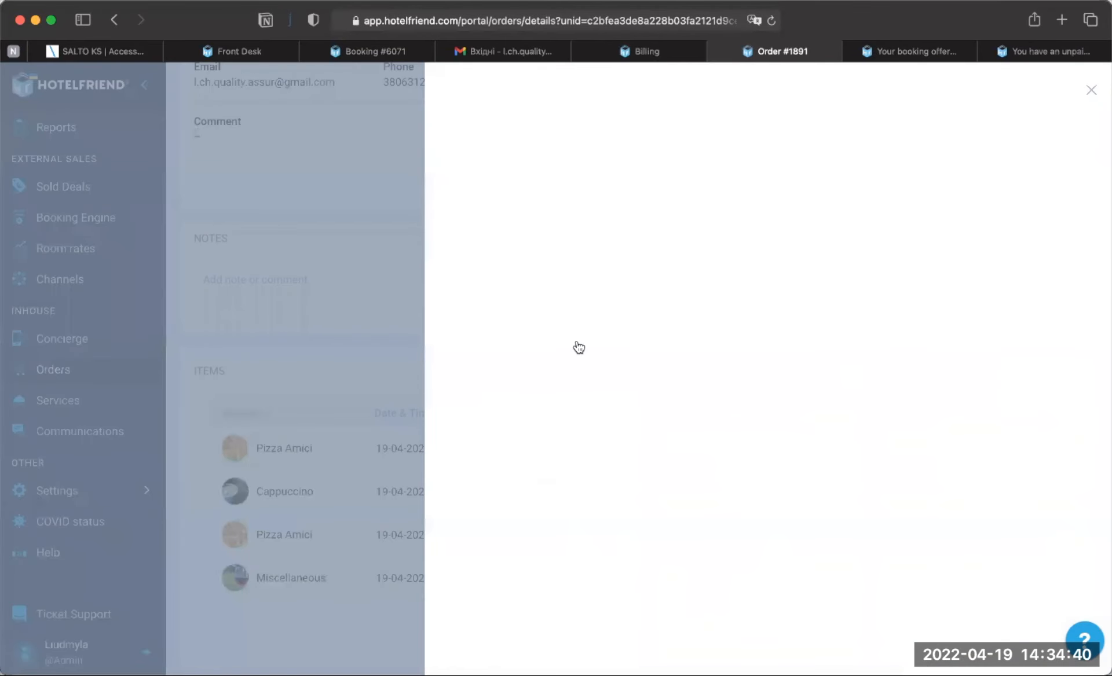
left_click(536, 231)
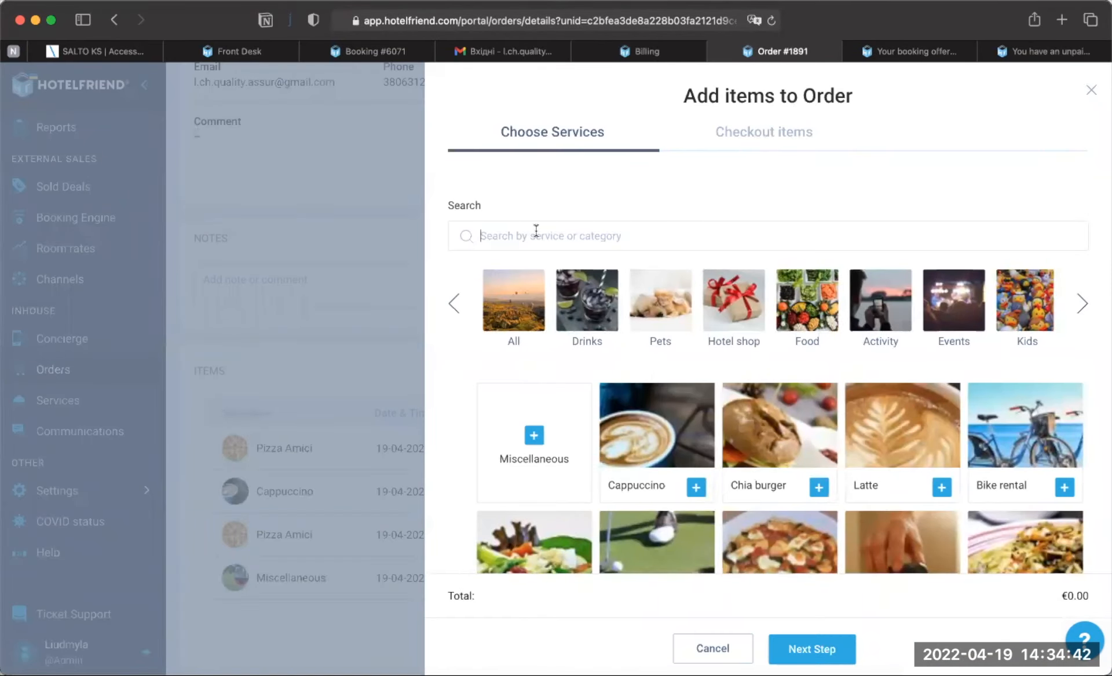
type("pizza")
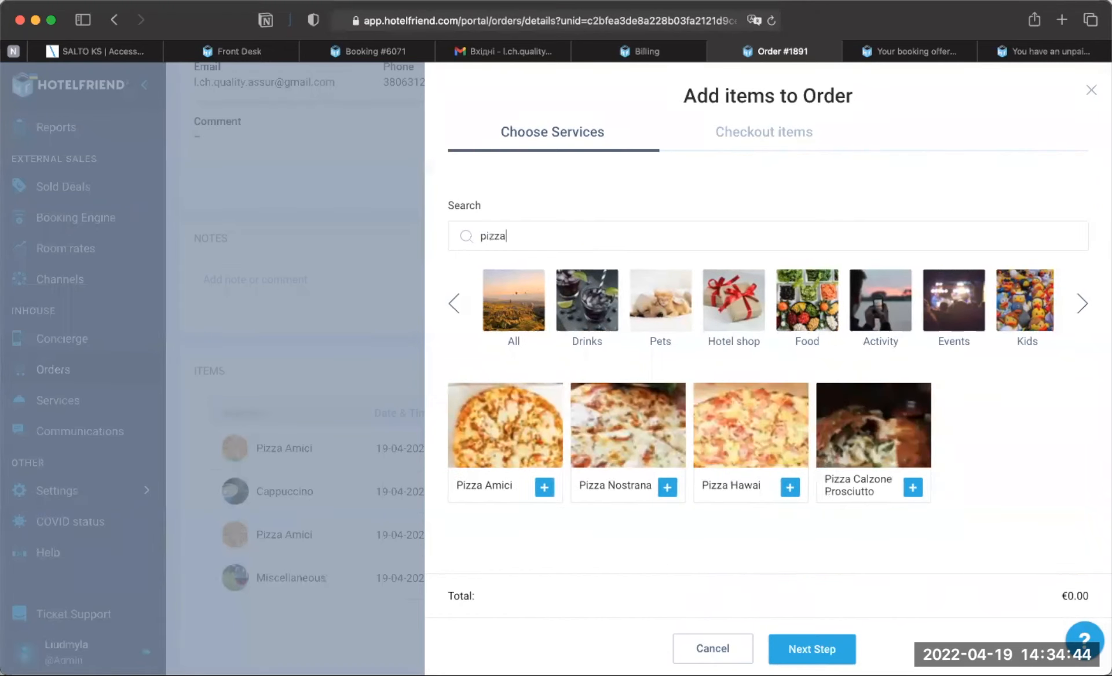
left_click(543, 489)
left_click(816, 648)
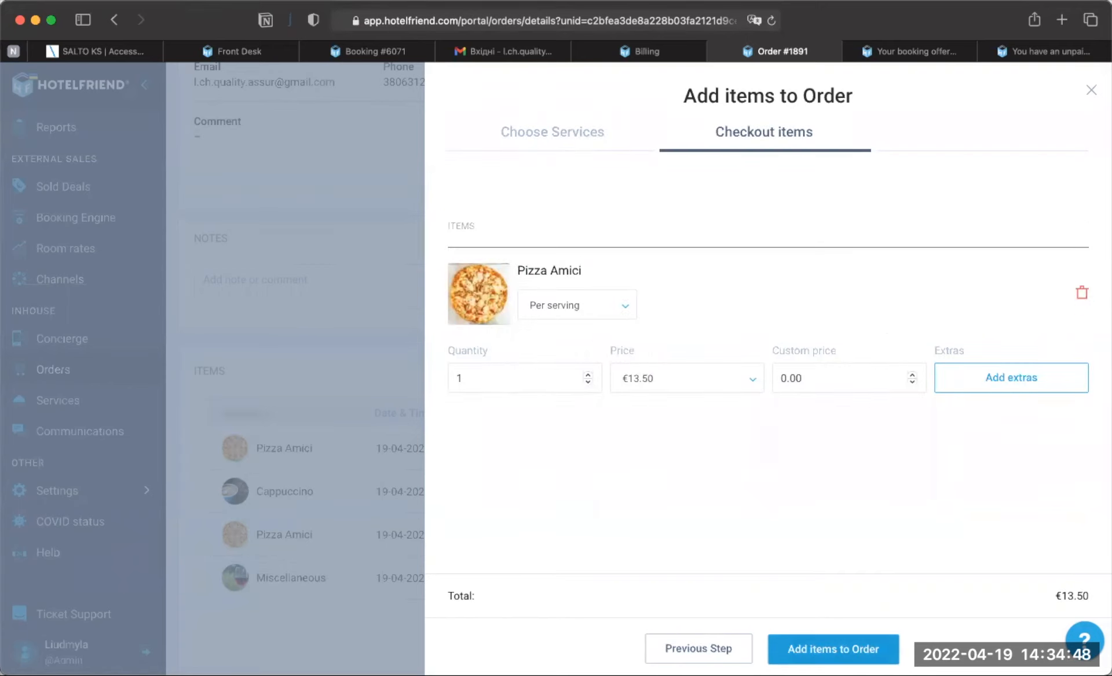
Step: Add the extras Feta Cheese, BBQ Sauce and Onions to the Pizza Amici and save the item to the order
left_click(1003, 387)
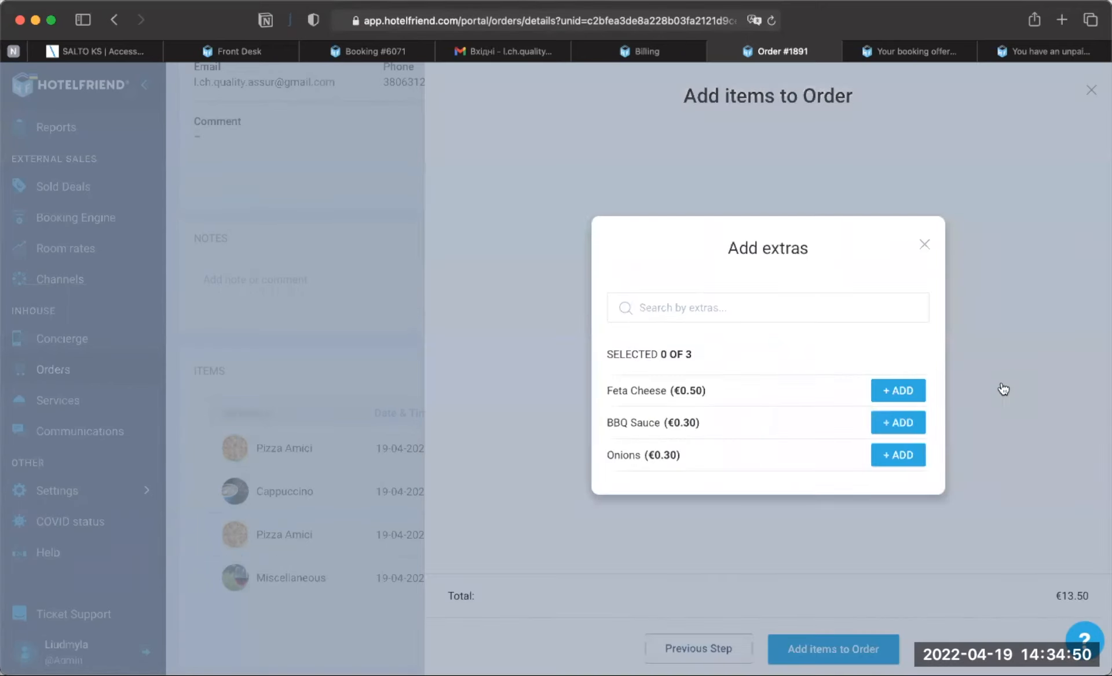
left_click(897, 392)
left_click(897, 425)
left_click(898, 455)
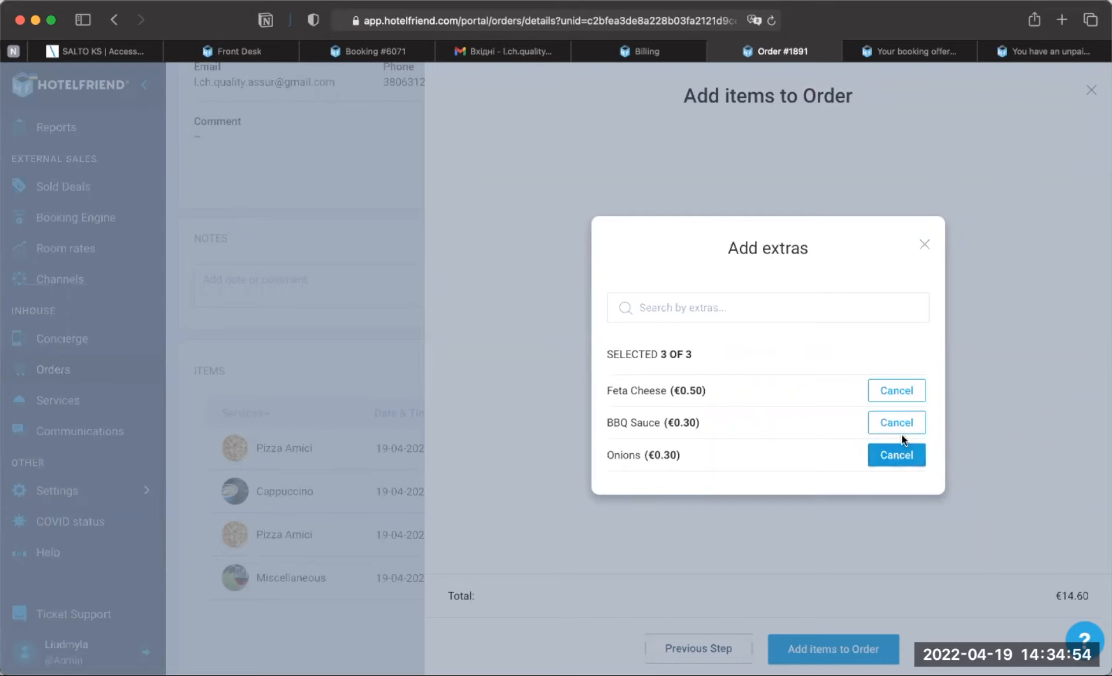
left_click(924, 245)
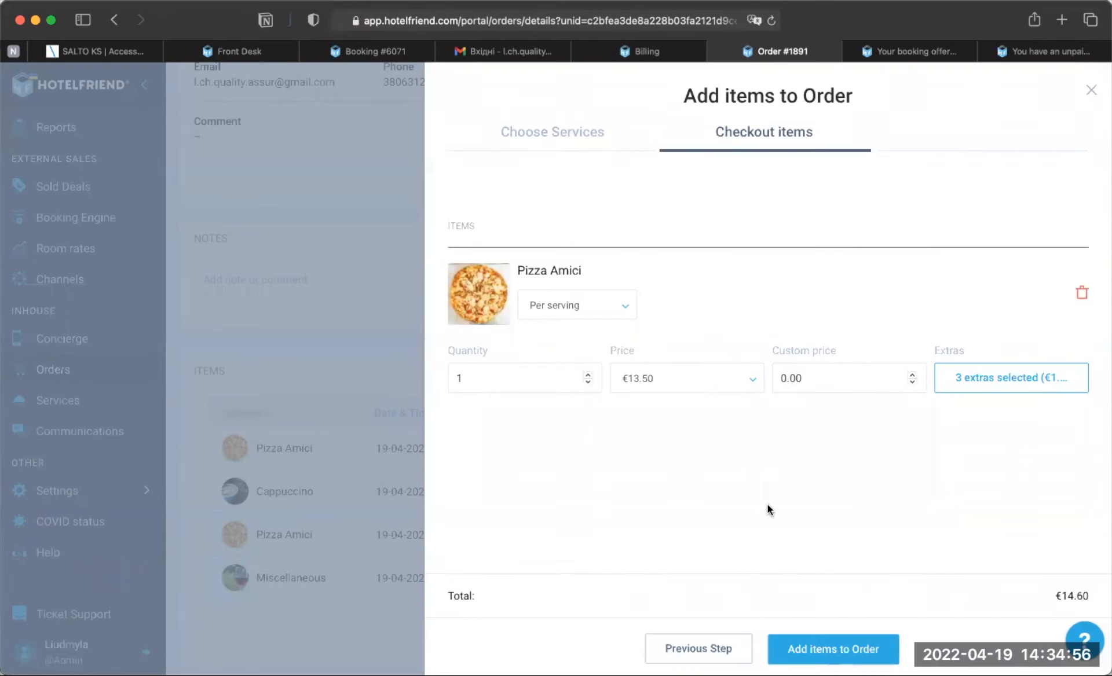
left_click(817, 648)
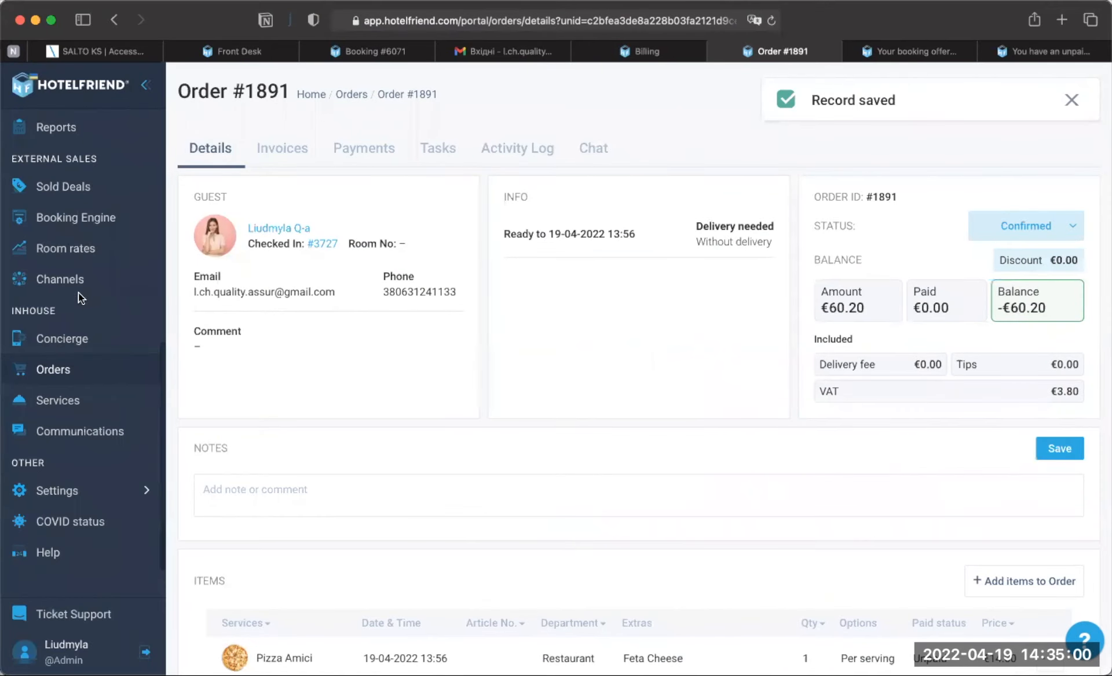
Step: Return to the reservations list and view the form for adding an order to the twin double reservation
scroll(78, 293, "up", 5)
scroll(100, 271, "down", 2)
left_click(80, 381)
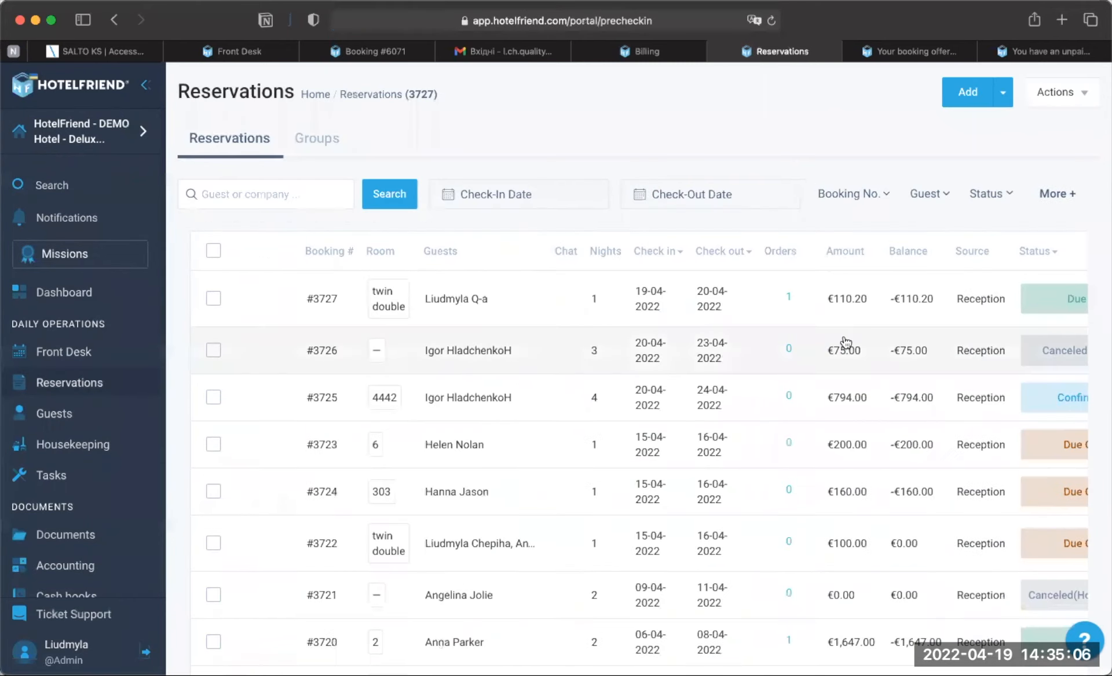
scroll(903, 311, "right", 5)
left_click(1055, 303)
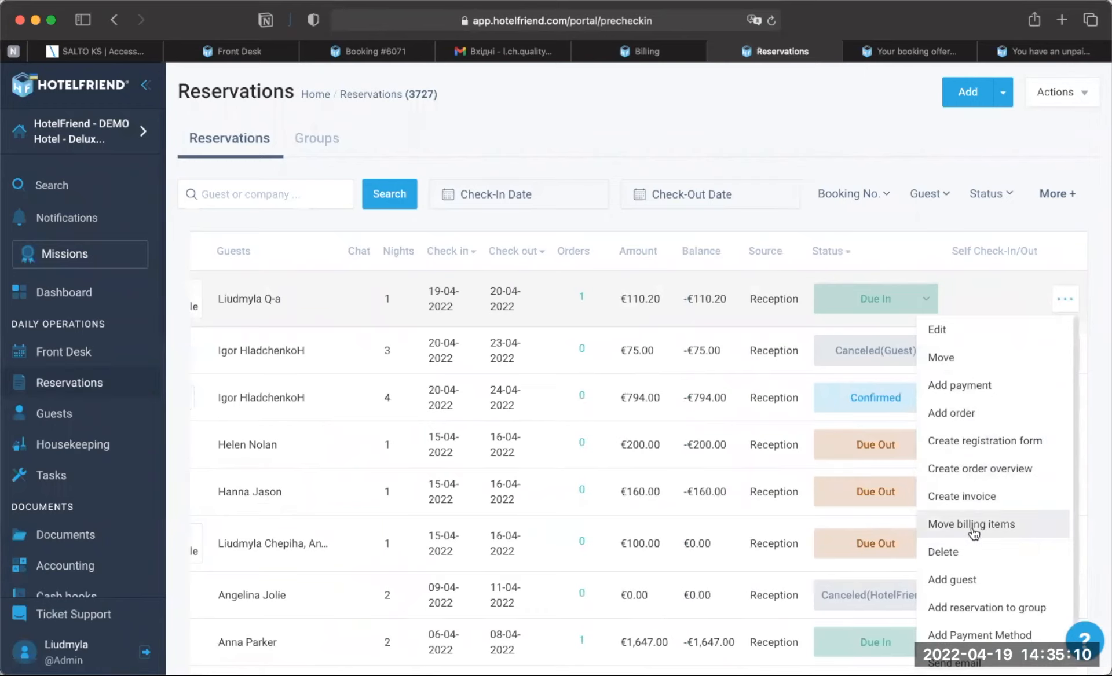
left_click(964, 421)
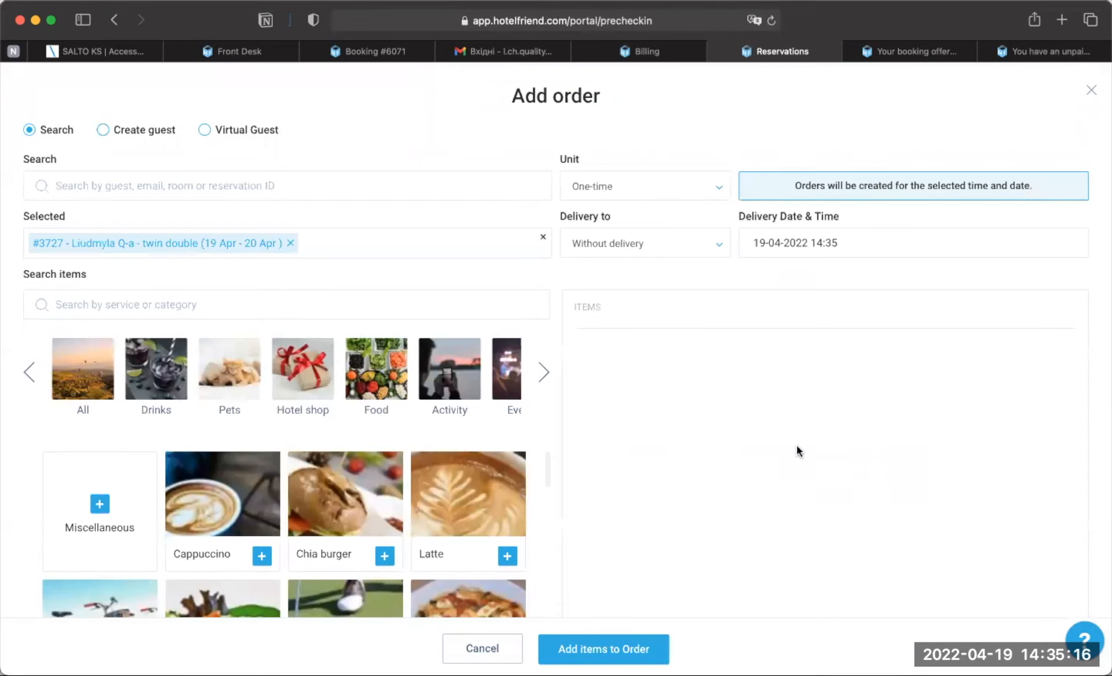
left_click(1093, 90)
Step: Start a new single booking and add one Family room at the Mars rate without meals
left_click(966, 94)
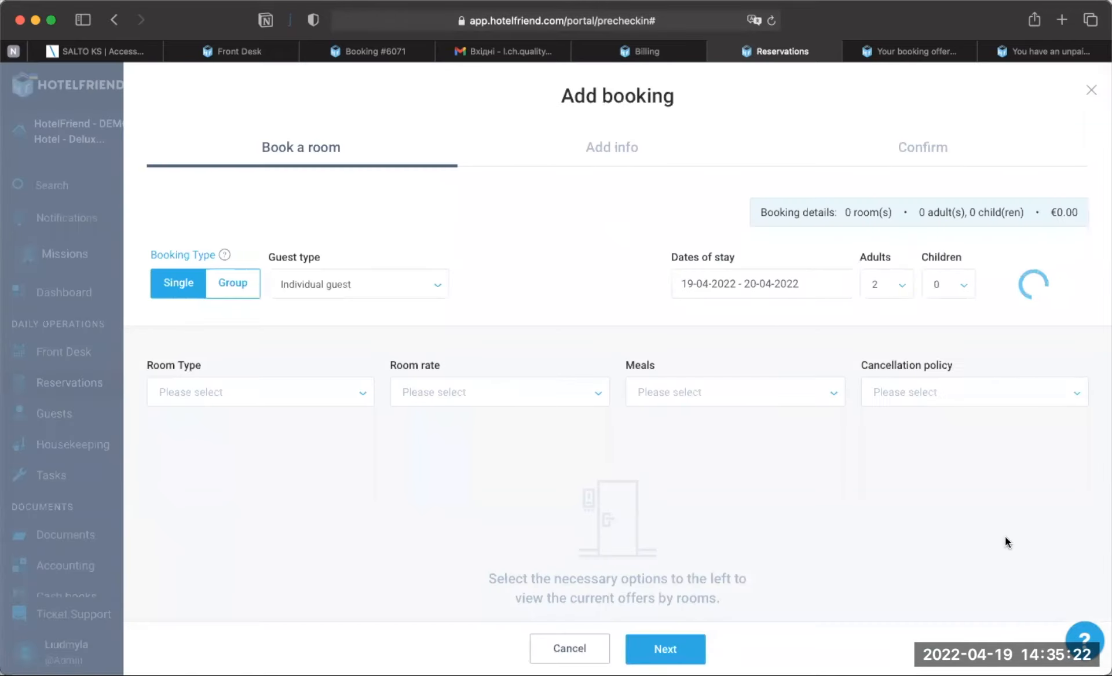
left_click(1020, 530)
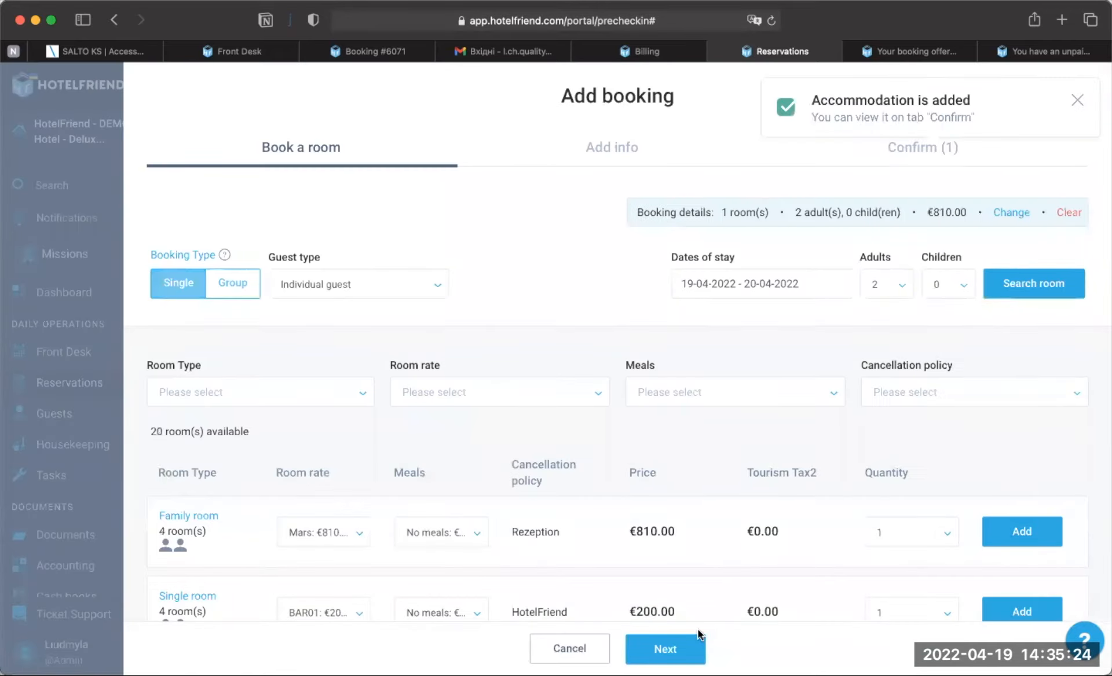
left_click(664, 650)
Step: Search for the existing guest by e-mail, select that guest as the booking's primary guest, and proceed to confirmation
left_click(275, 329)
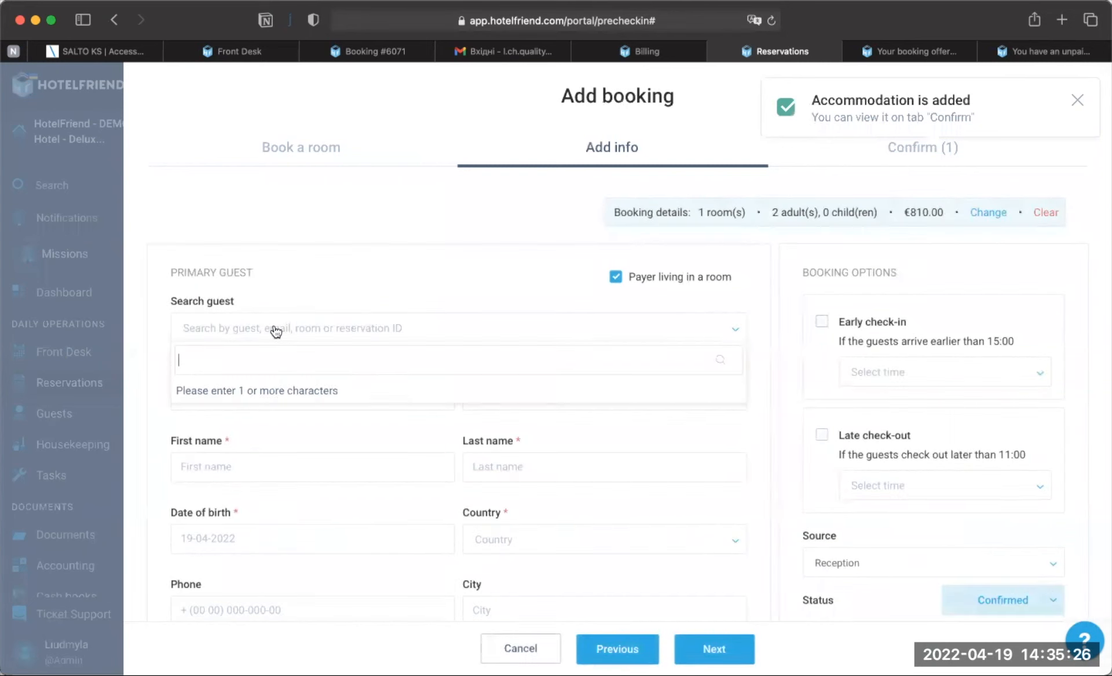
type("l.ch")
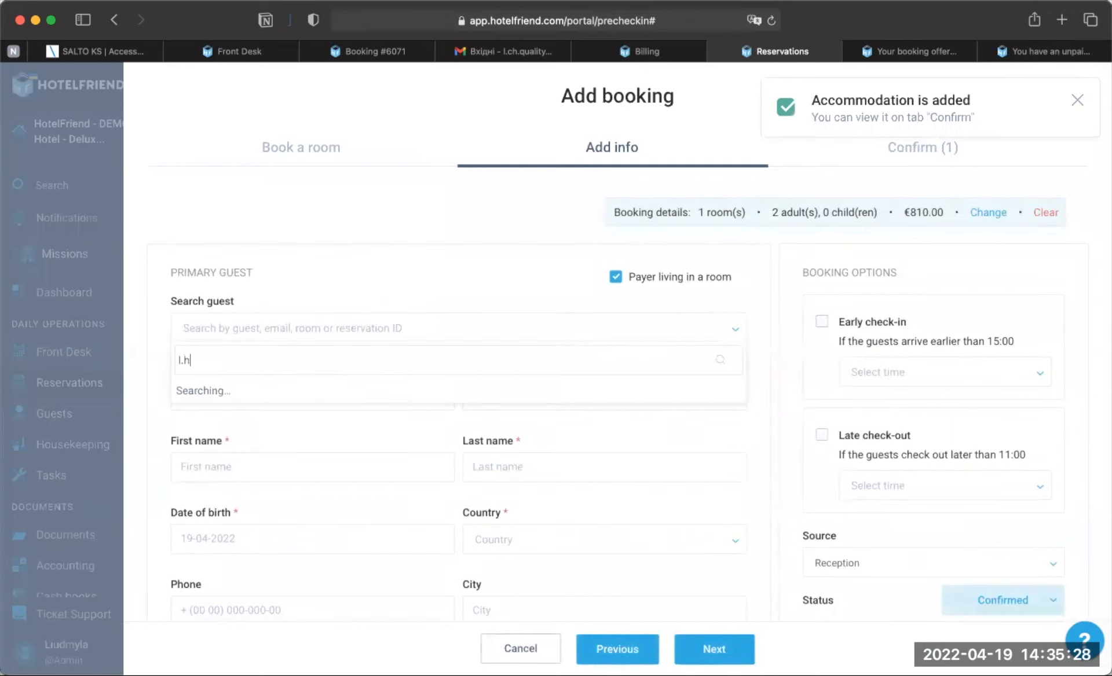
key("BackSpace")
type("ch")
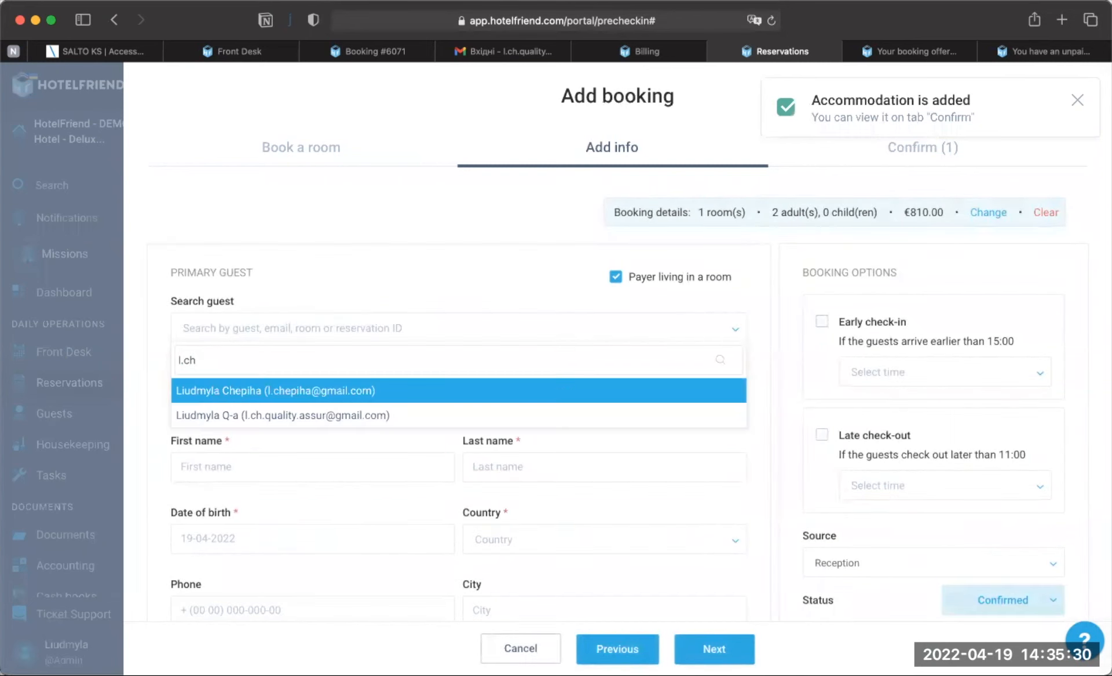
left_click(571, 416)
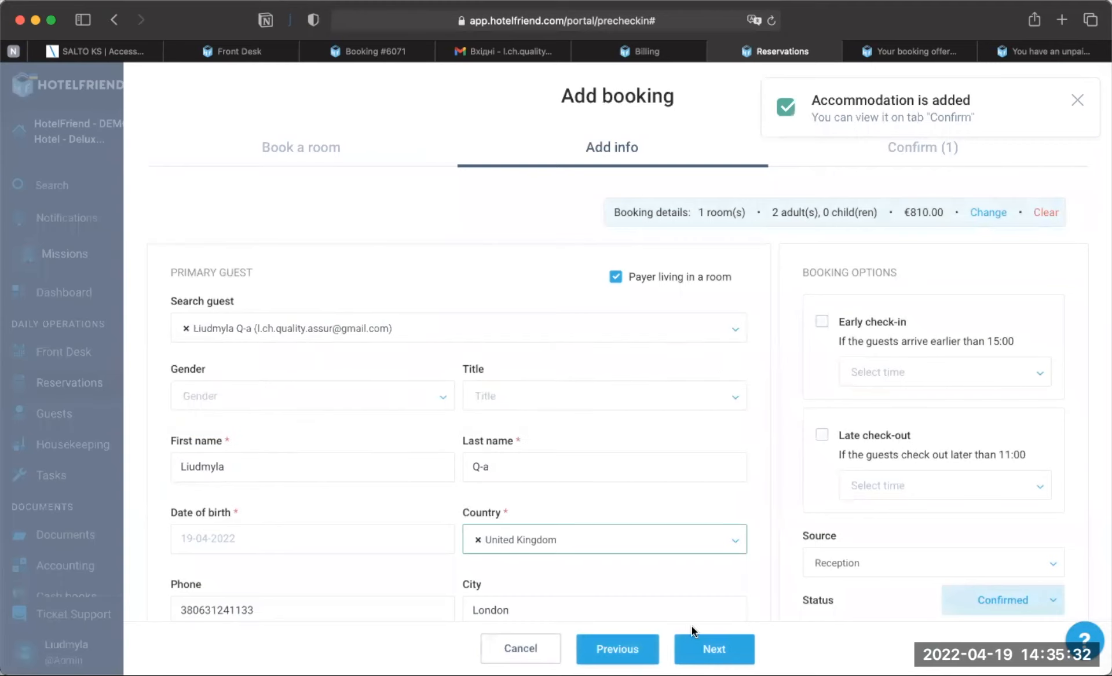
left_click(698, 644)
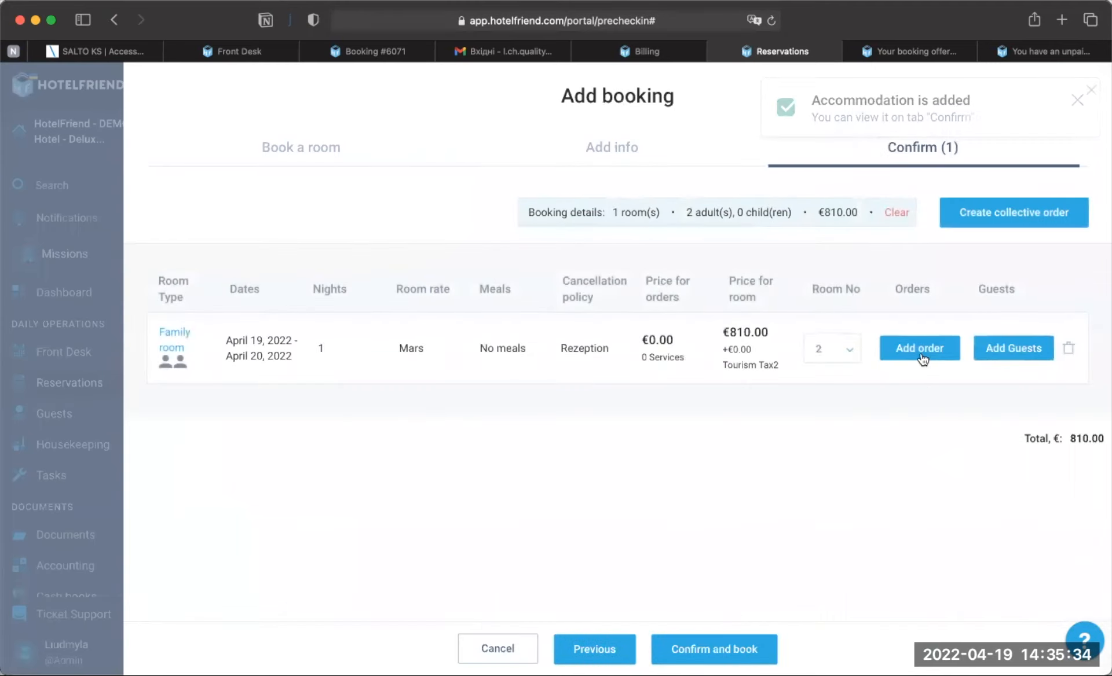
Step: Start an order for the Family room, search for pizza, and add one Pizza Amici
left_click(920, 349)
scroll(376, 366, "down", 3)
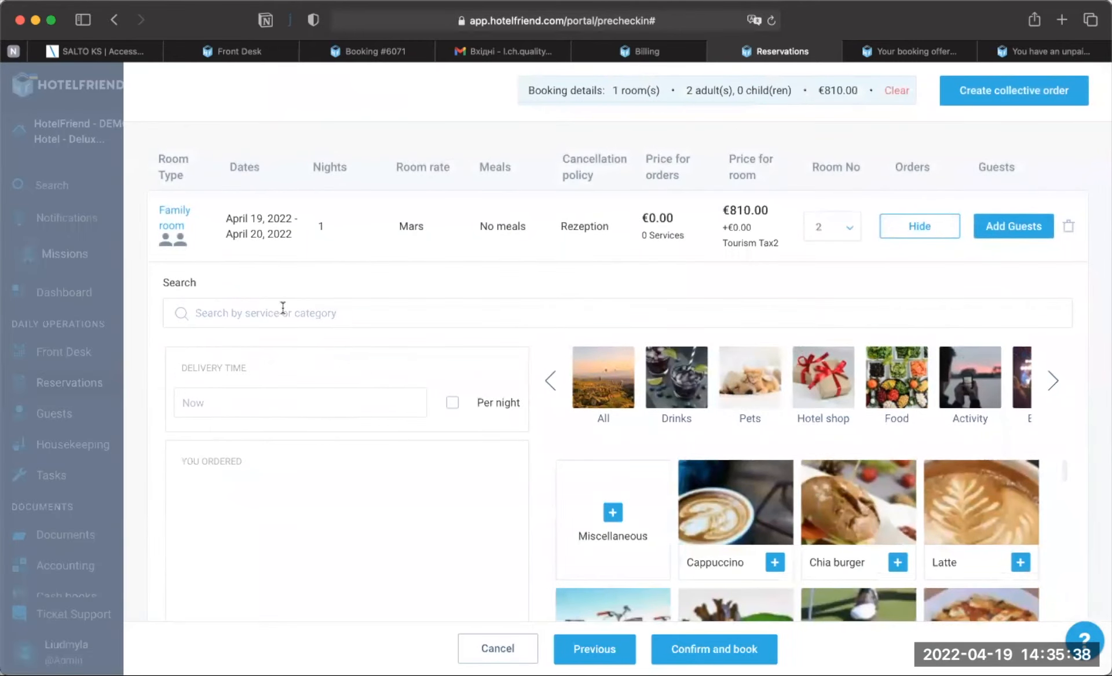
type("pizz")
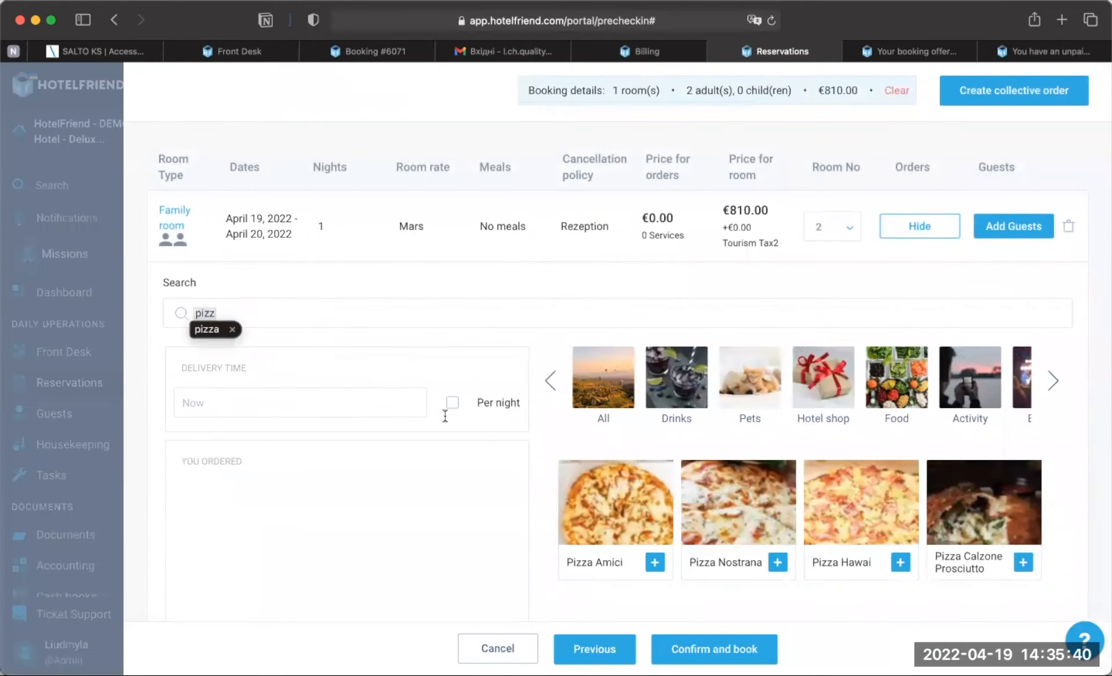
type("a")
left_click(655, 563)
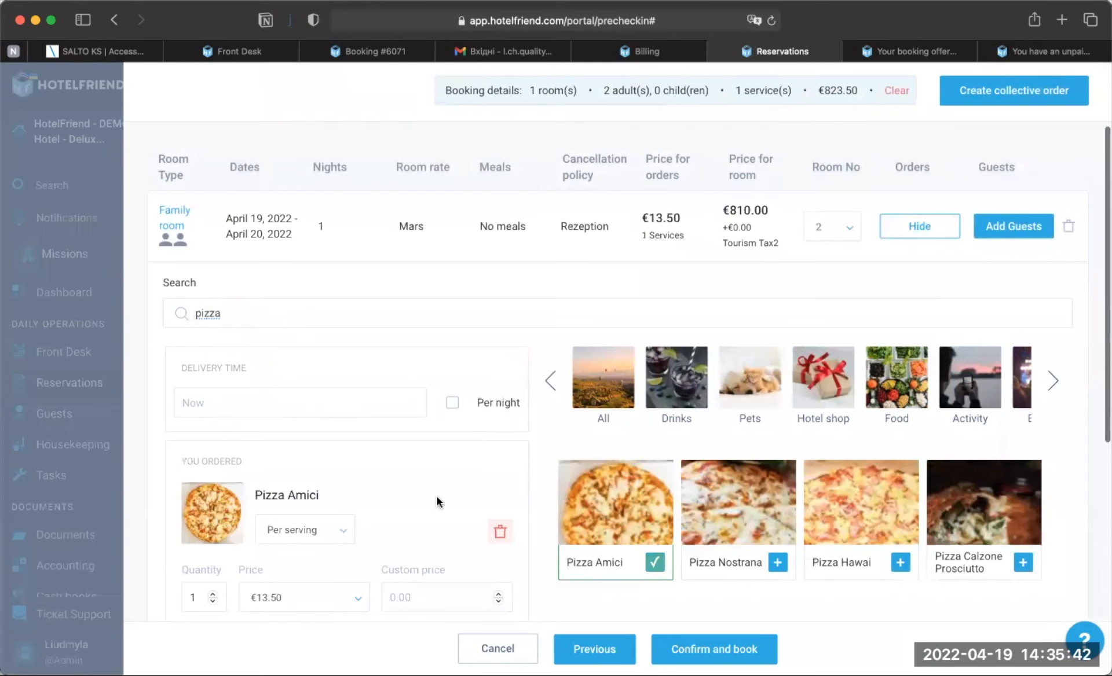
Step: Add the extras Feta Cheese and BBQ Sauce to the Pizza Amici and close the new booking without confirming it
scroll(441, 463, "down", 2)
left_click(249, 553)
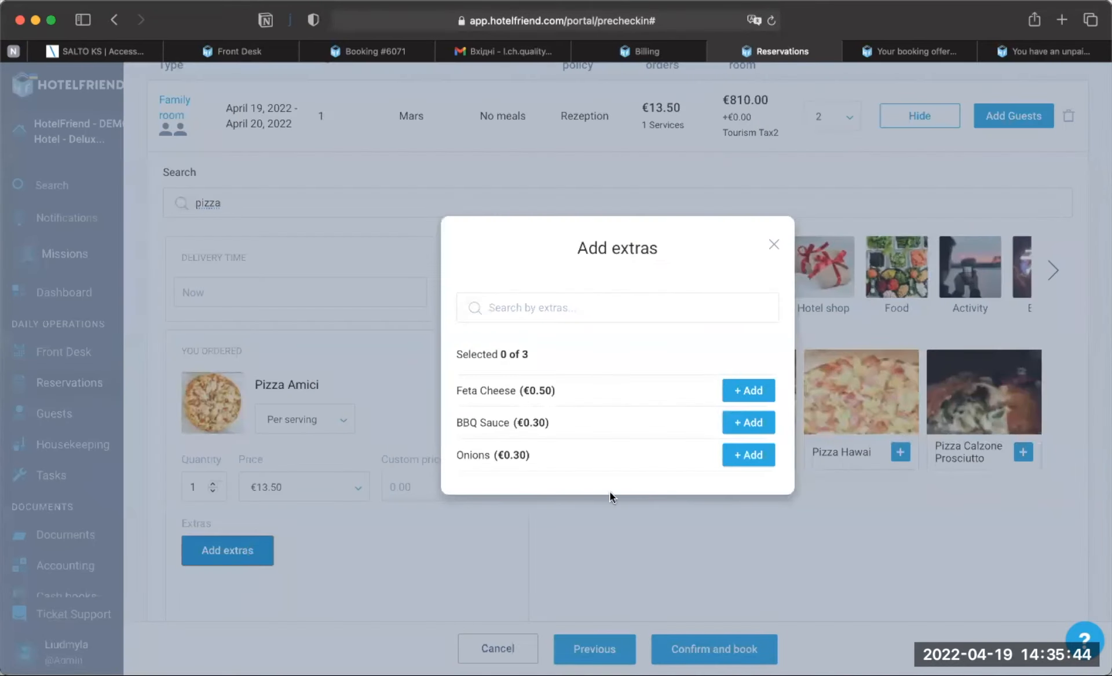
left_click(759, 393)
left_click(754, 427)
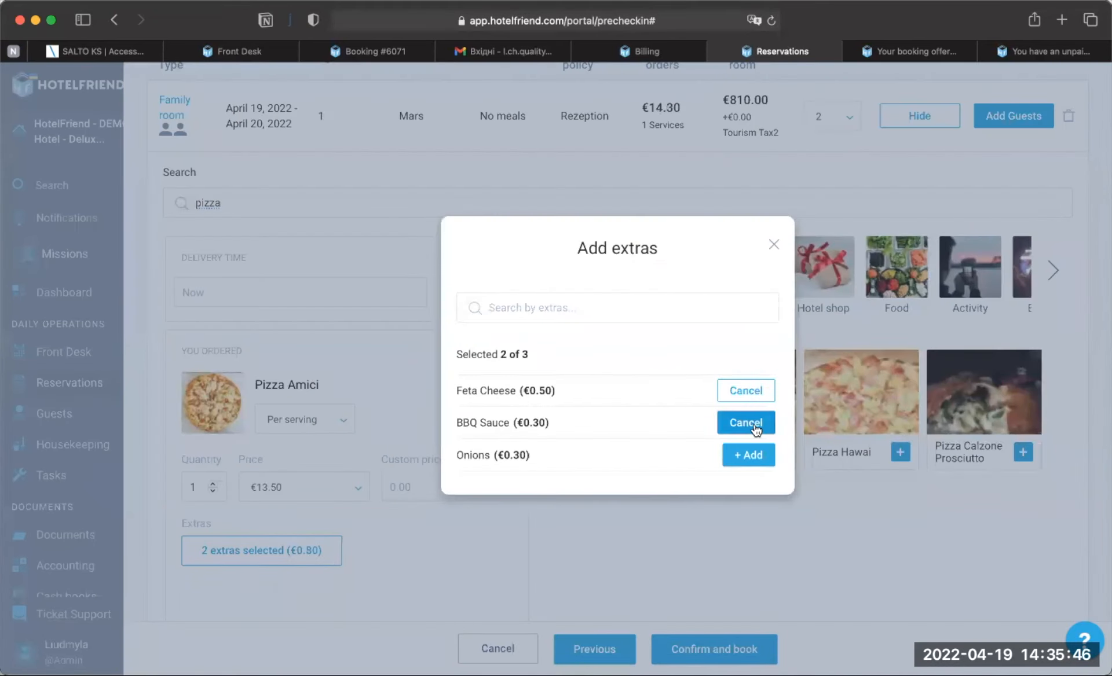
left_click(774, 253)
scroll(566, 245, "up", 5)
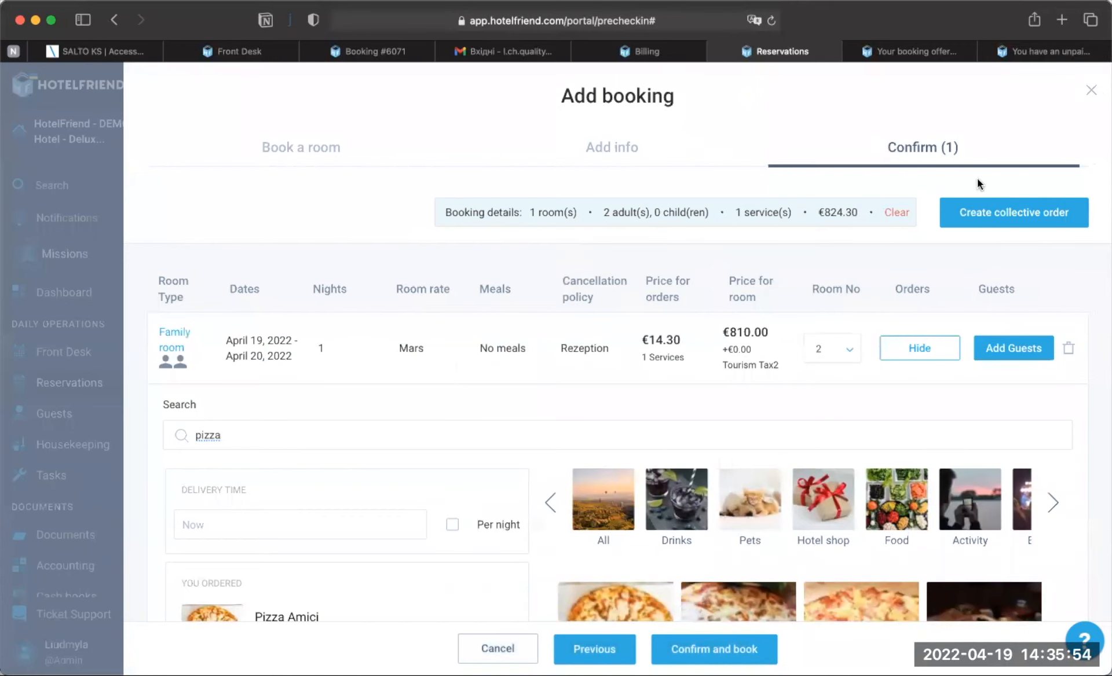
left_click(1091, 89)
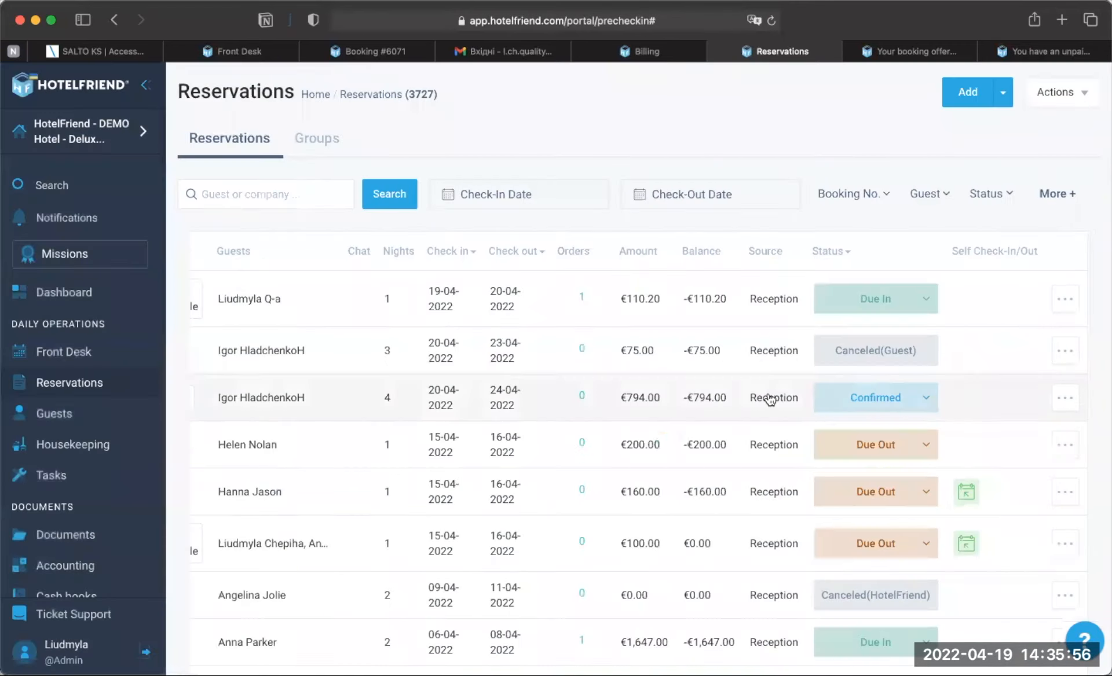
scroll(580, 400, "left", 3)
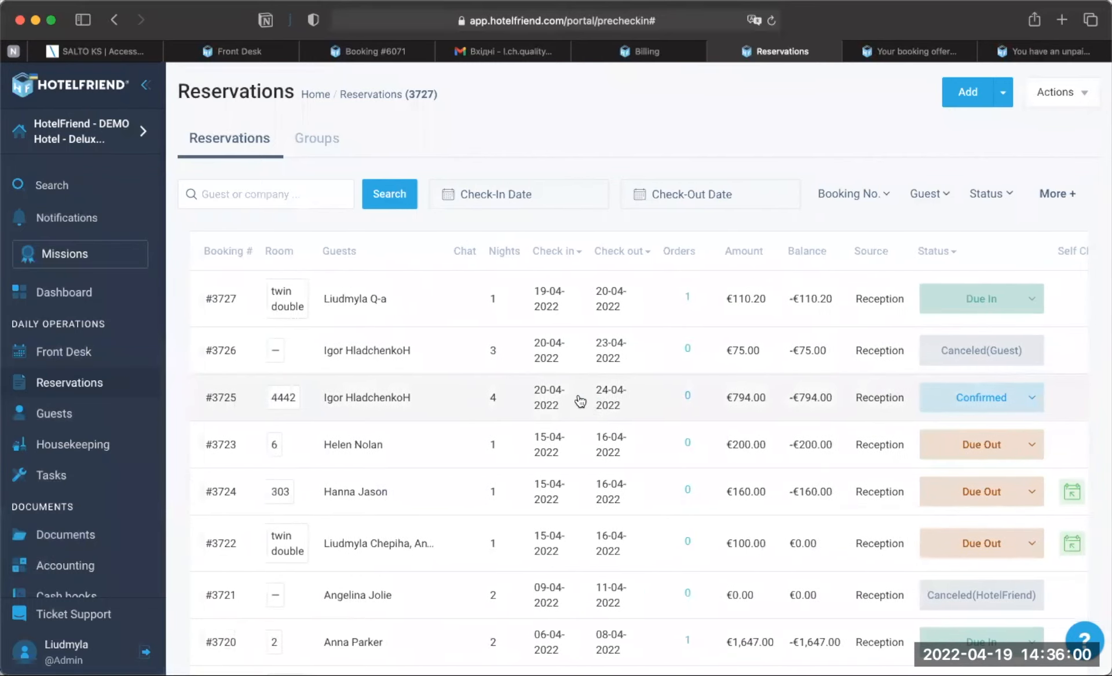
Step: Set the Reservations list to show 25 items per page and review the bookings down to the end of the list
scroll(580, 399, "left", 3)
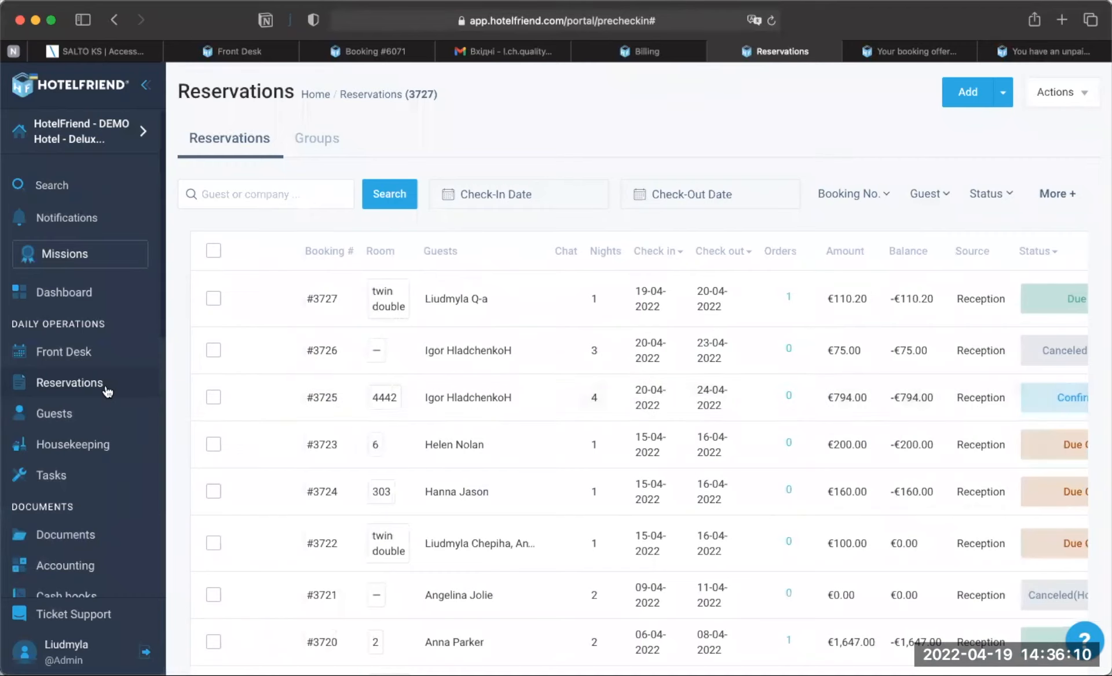
scroll(300, 412, "down", 5)
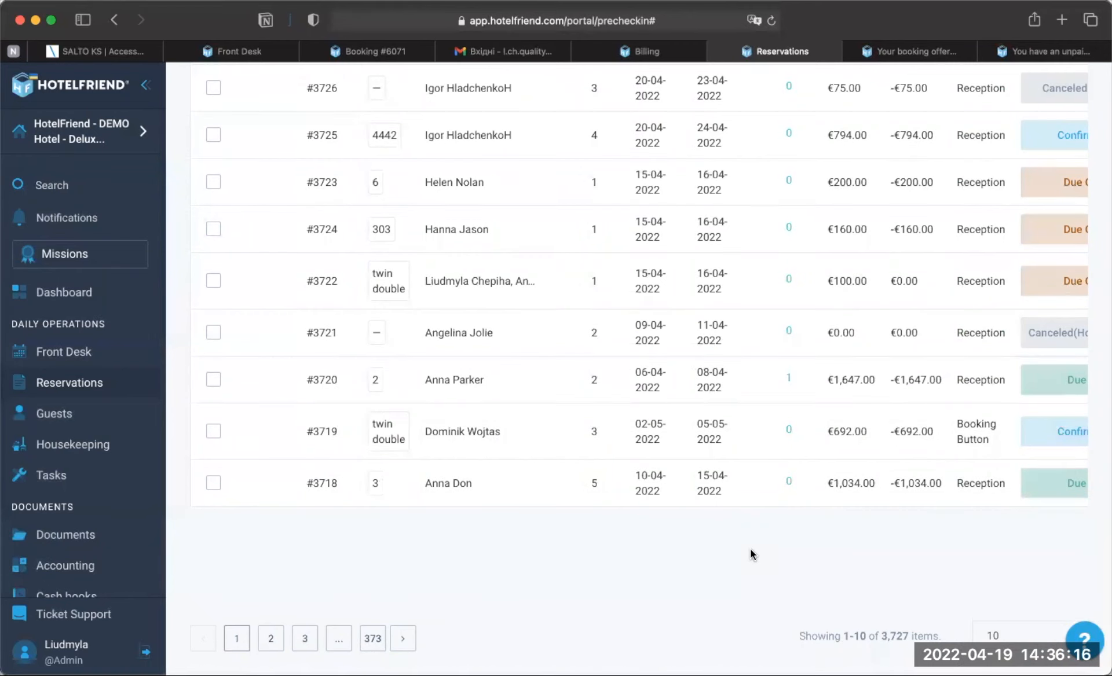
left_click(1011, 637)
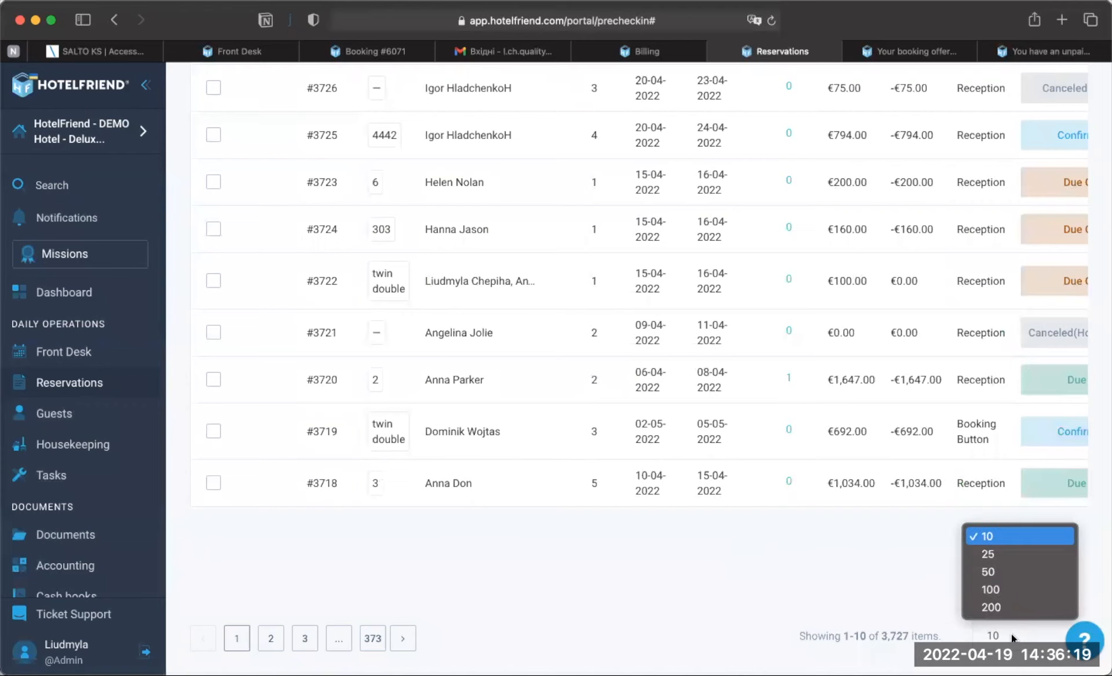
left_click(999, 555)
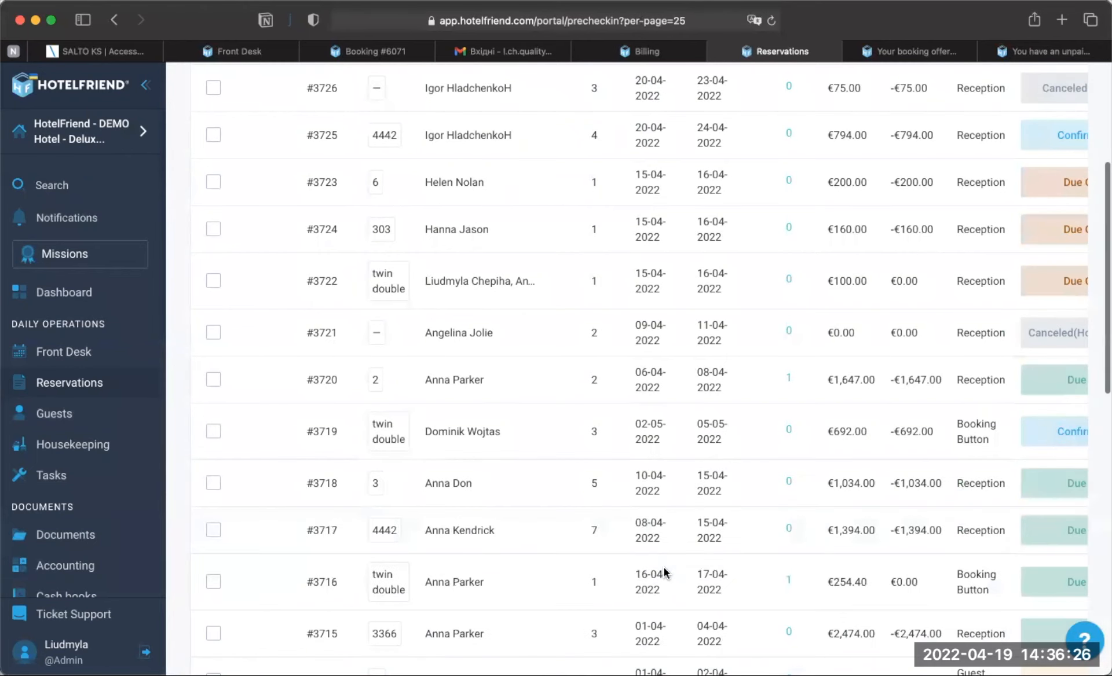
scroll(664, 571, "up", 5)
scroll(664, 571, "down", 15)
scroll(664, 573, "down", 3)
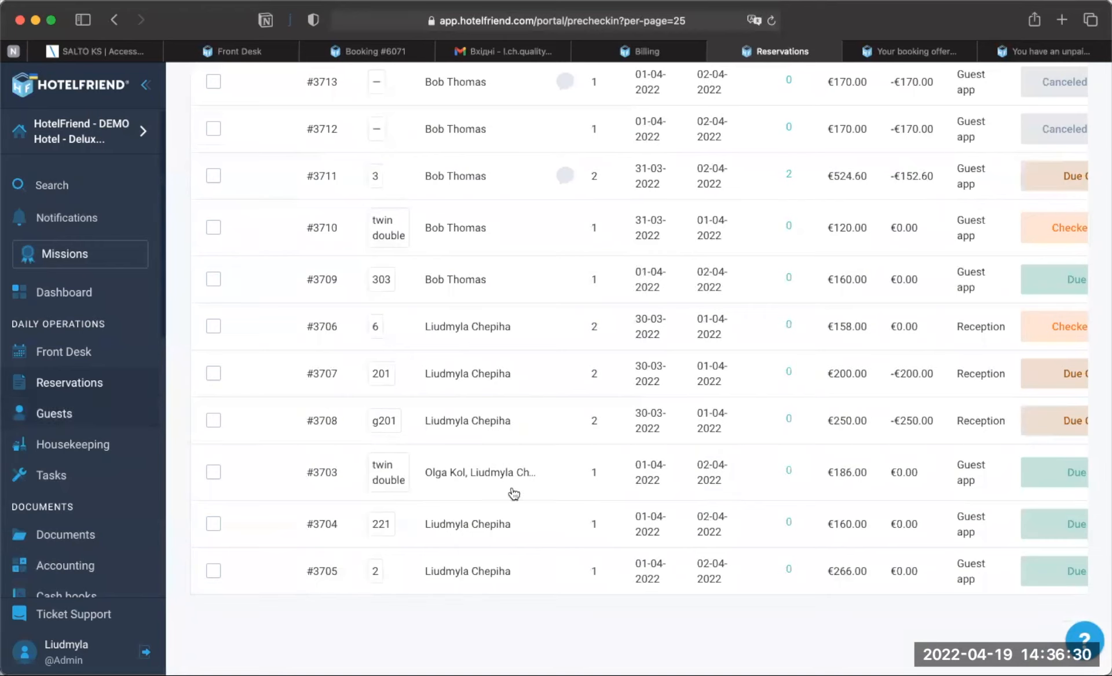
scroll(83, 482, "down", 3)
Step: Open the Orders page and look through the full orders list and the page size at its end
scroll(83, 482, "down", 5)
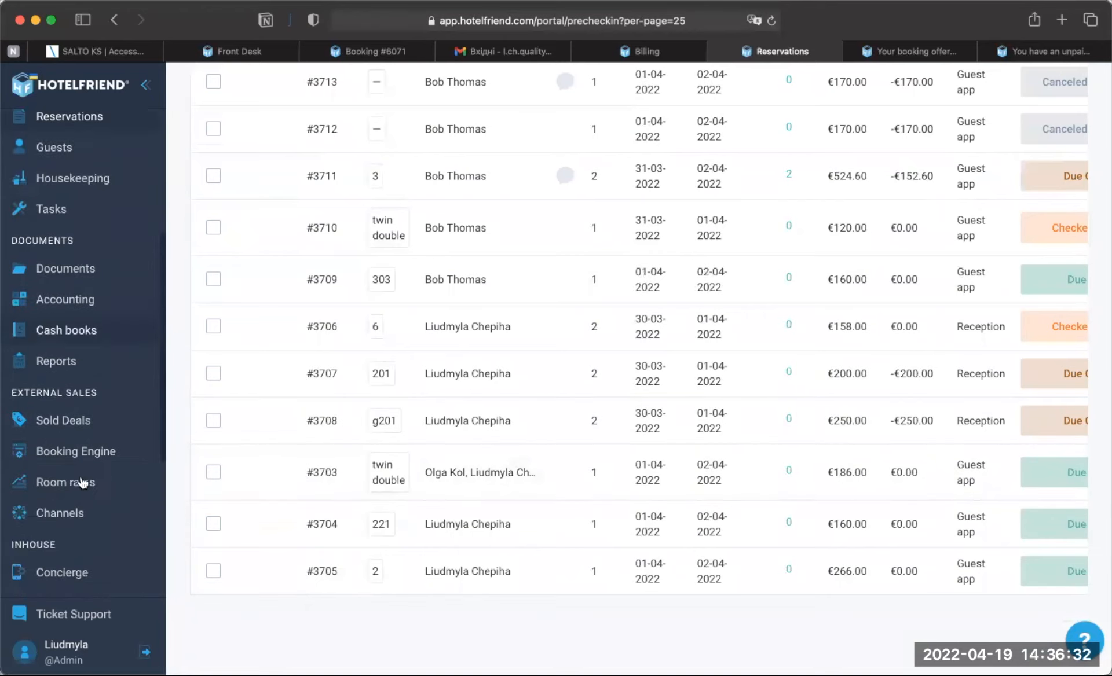
left_click(64, 512)
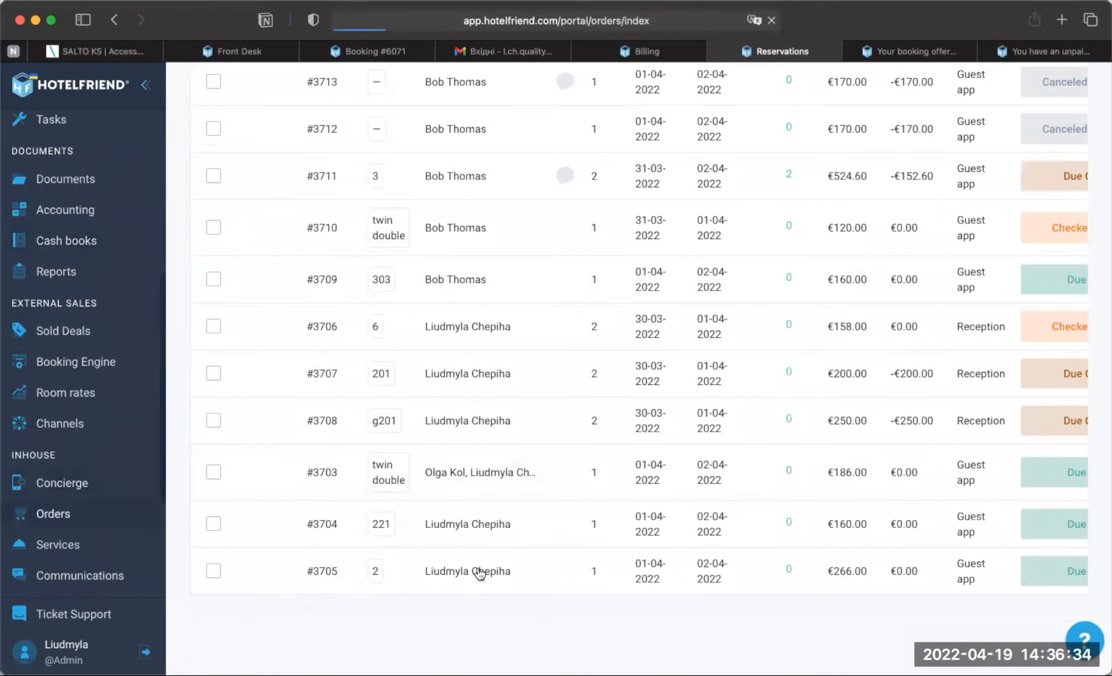
scroll(477, 567, "down", 10)
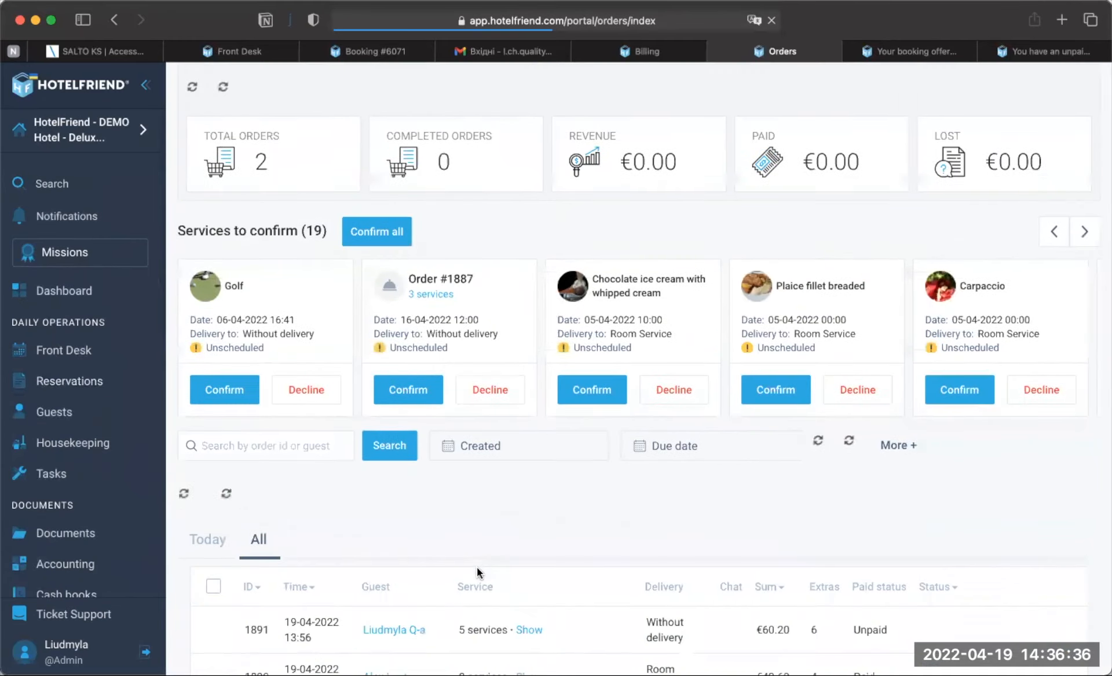
scroll(477, 571, "down", 15)
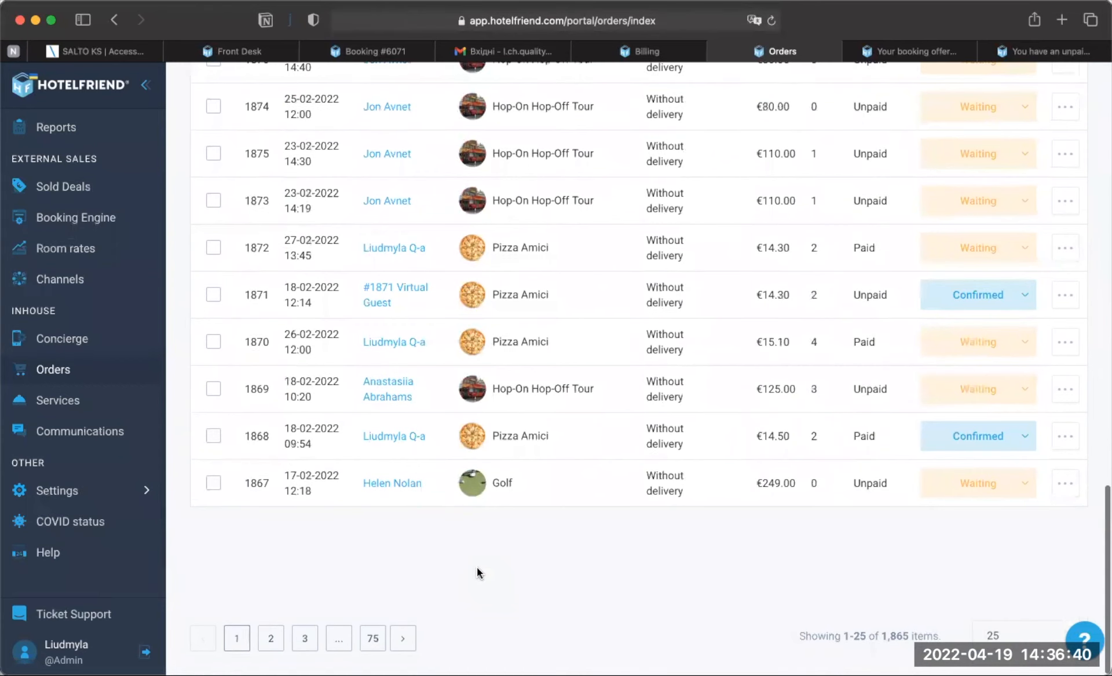
scroll(529, 456, "up", 20)
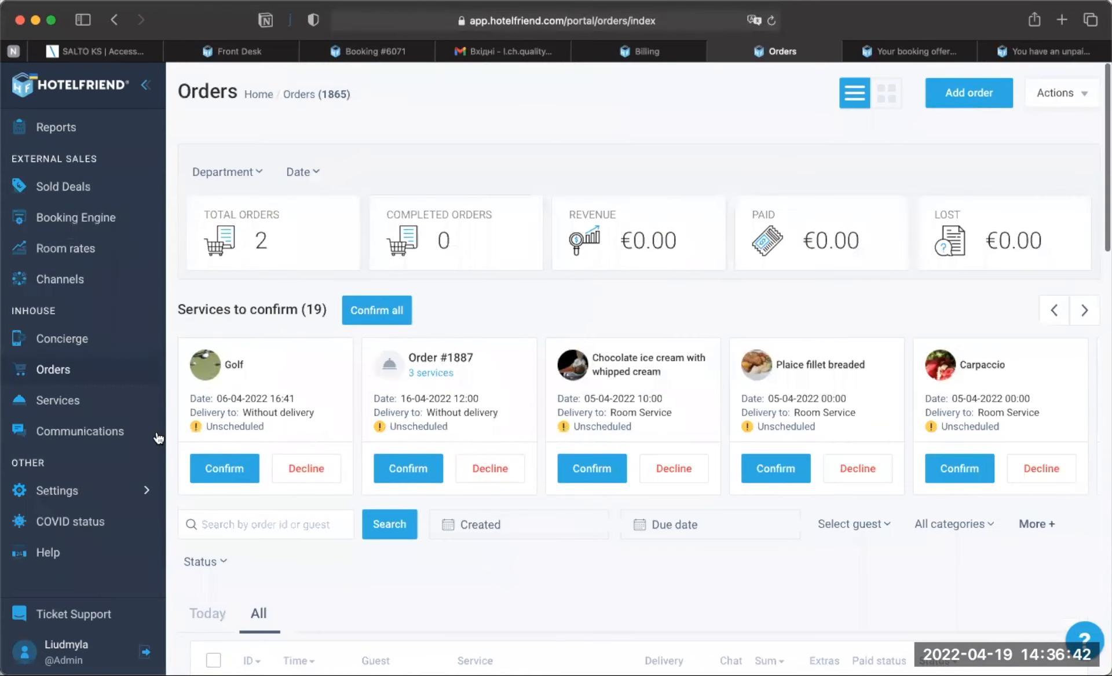
scroll(110, 429, "up", 10)
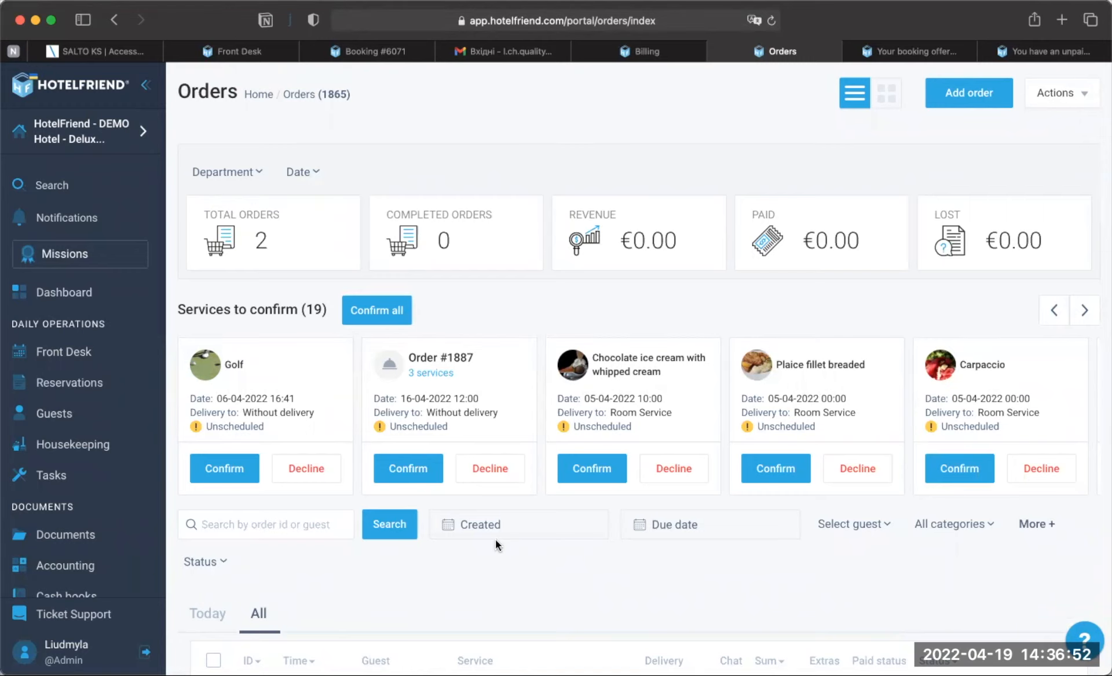
Step: Switch from the demo hotel to Apartment Bogor Valley using the hotels list
left_click(82, 135)
left_click(75, 181)
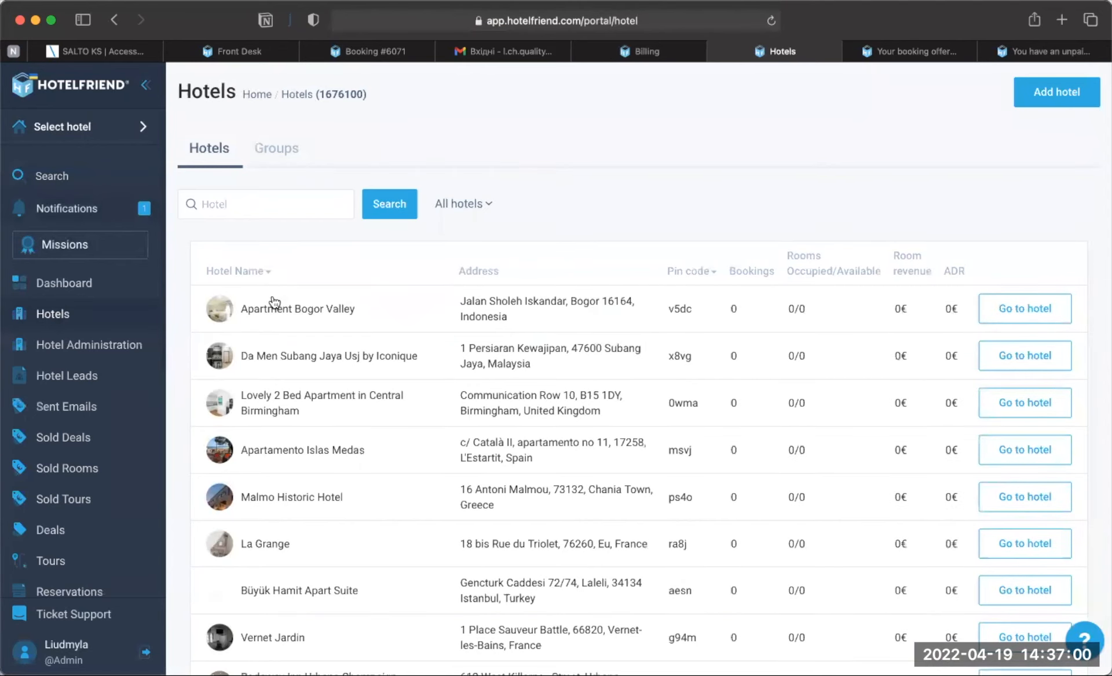
left_click(273, 300)
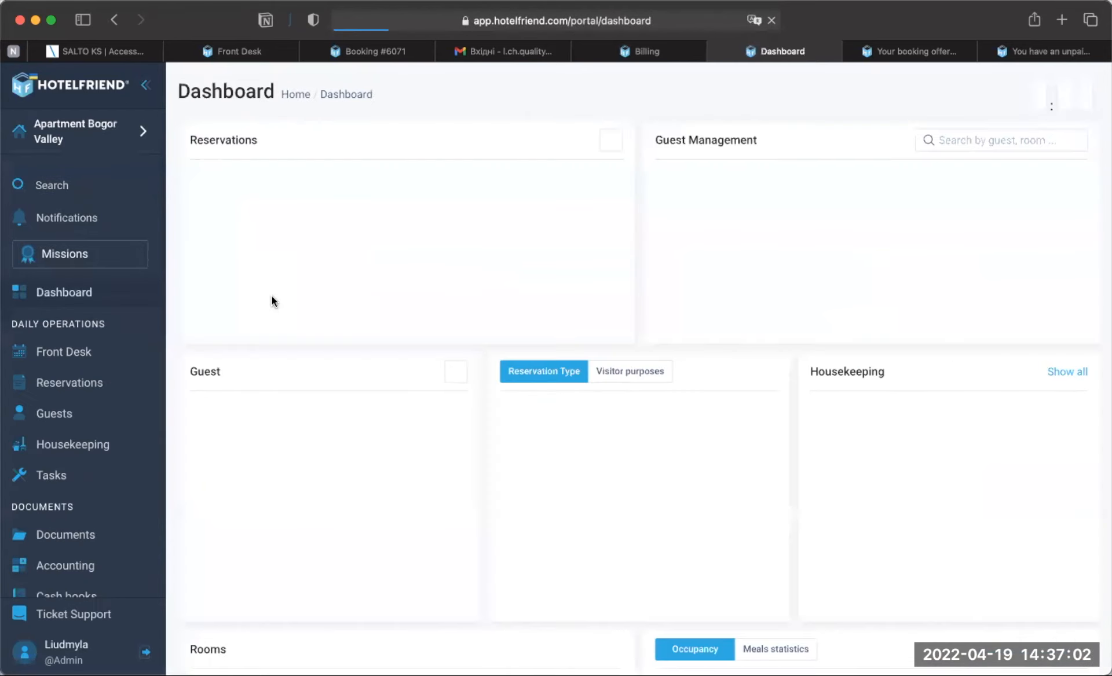
Step: Examine the new hotel's Front Desk, Reservations, Guests and Housekeeping pages, ending on Front Desk
left_click(64, 351)
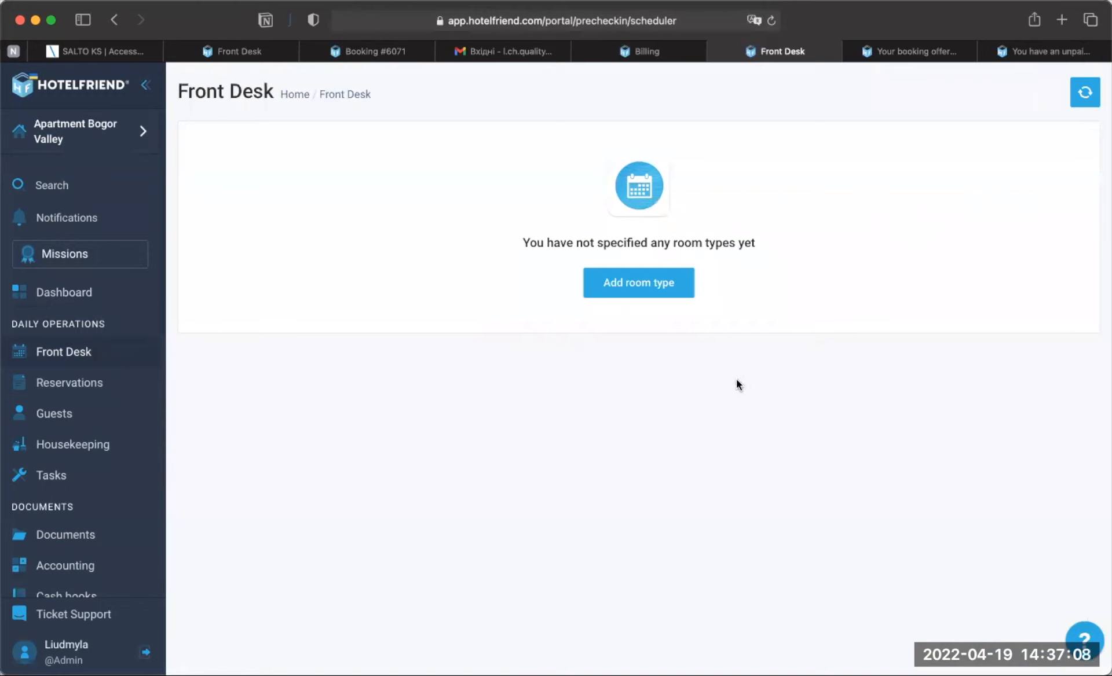
left_click(88, 380)
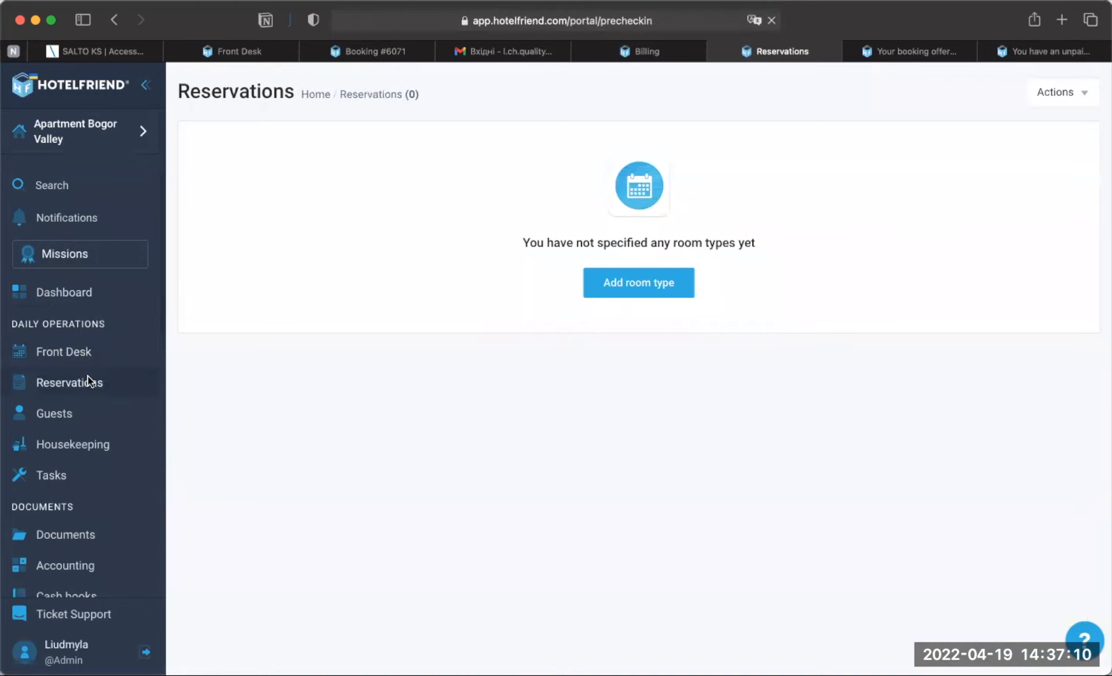
left_click(62, 414)
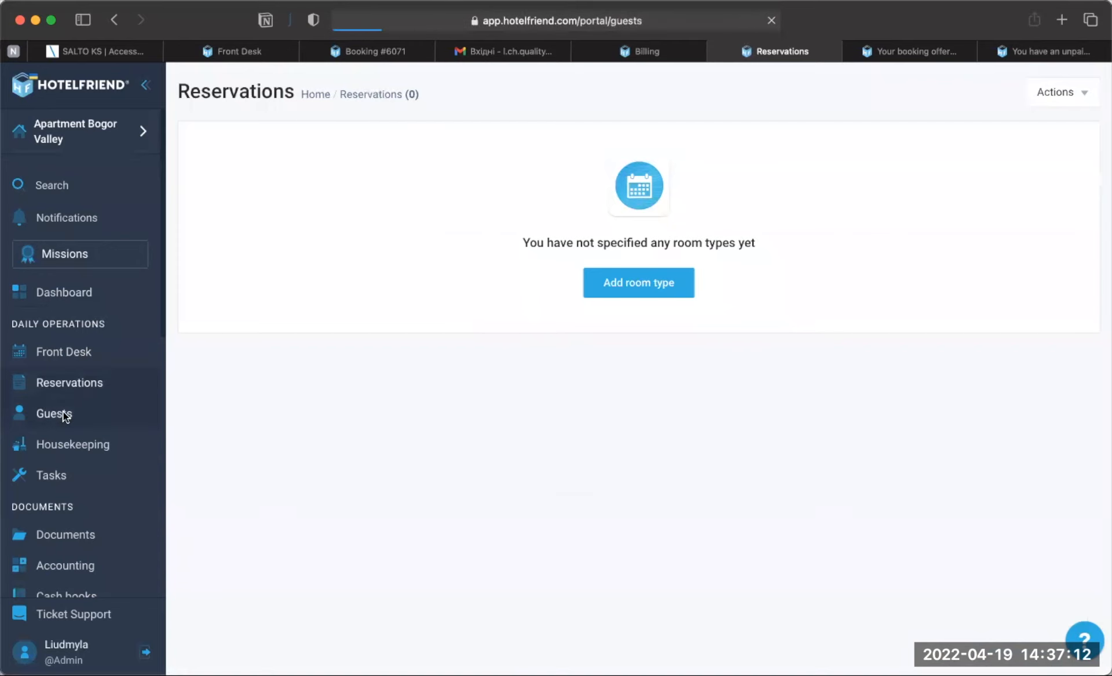
left_click(82, 450)
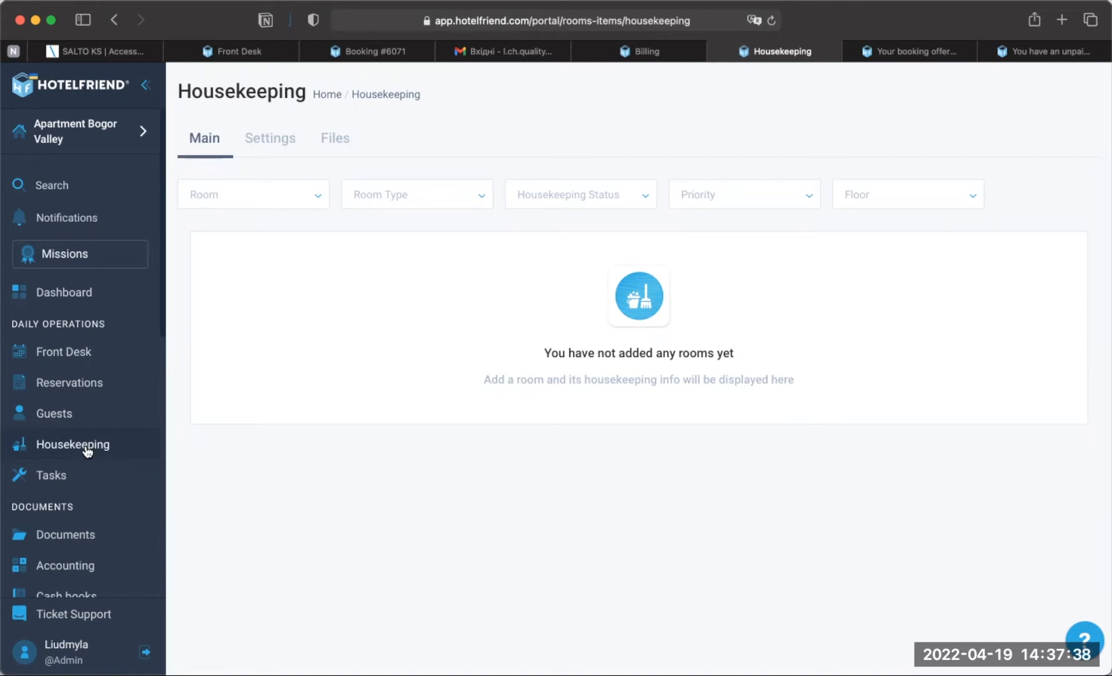
left_click(80, 353)
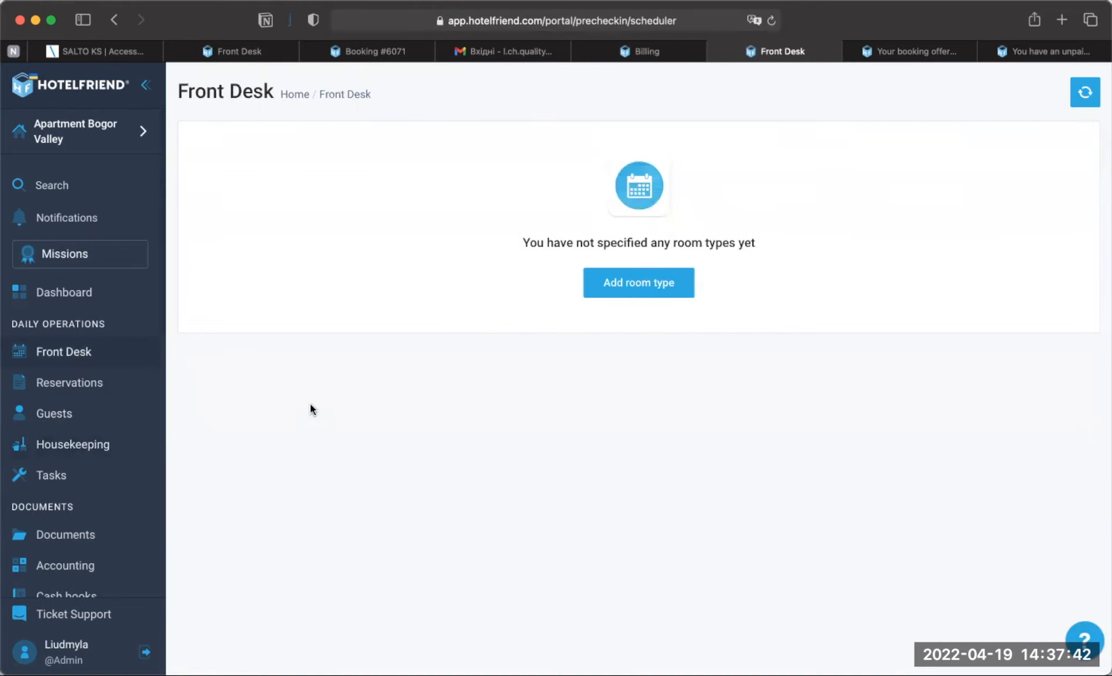